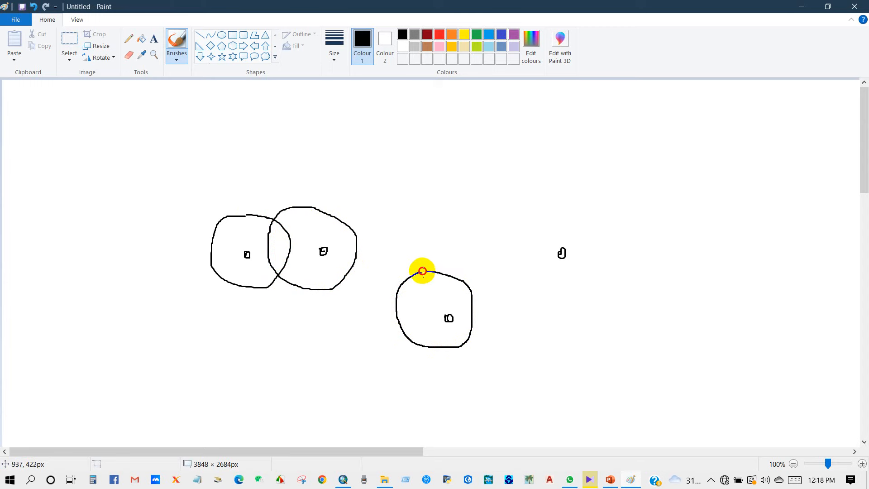
Step: Draw a black circle around the far-right square and hatch all four circles in green, leaving the overlap of the left pair empty
{"action": "mouse_move", "coordinate": [566, 225]}
{"action": "left_mouse_down"}
{"action": "mouse_move", "coordinate": [532, 253]}
{"action": "mouse_move", "coordinate": [556, 291]}
{"action": "mouse_move", "coordinate": [591, 252]}
{"action": "mouse_move", "coordinate": [578, 229]}
{"action": "mouse_move", "coordinate": [561, 225]}
{"action": "left_mouse_up"}
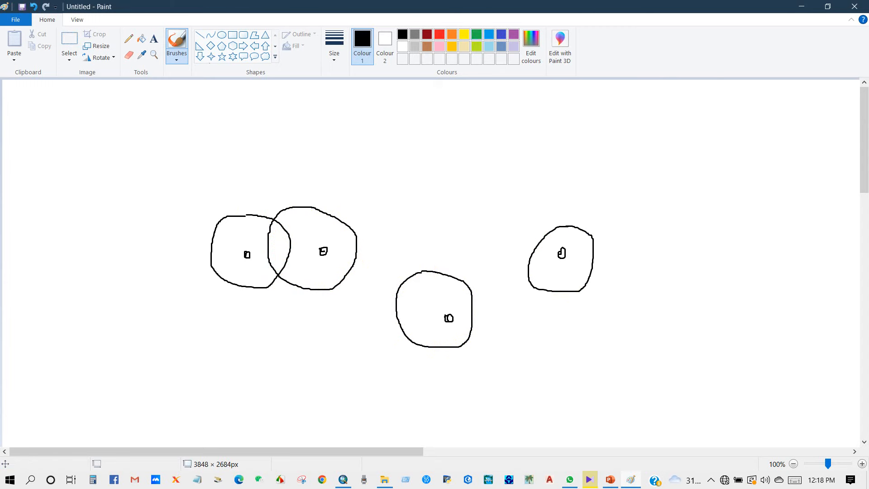
{"action": "left_click", "coordinate": [475, 34]}
{"action": "left_click_drag", "start_coordinate": [211, 245], "coordinate": [247, 217]}
{"action": "left_click_drag", "start_coordinate": [215, 259], "coordinate": [251, 233]}
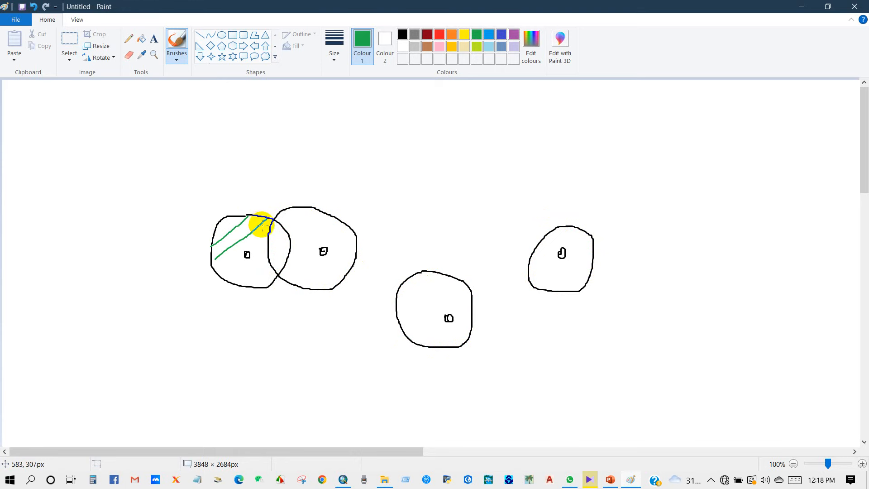
{"action": "left_click_drag", "start_coordinate": [217, 271], "coordinate": [268, 238]}
{"action": "mouse_move", "coordinate": [232, 280]}
{"action": "left_mouse_down"}
{"action": "mouse_move", "coordinate": [267, 256]}
{"action": "mouse_move", "coordinate": [265, 274]}
{"action": "mouse_move", "coordinate": [272, 266]}
{"action": "left_mouse_up"}
{"action": "left_click_drag", "start_coordinate": [285, 228], "coordinate": [315, 208]}
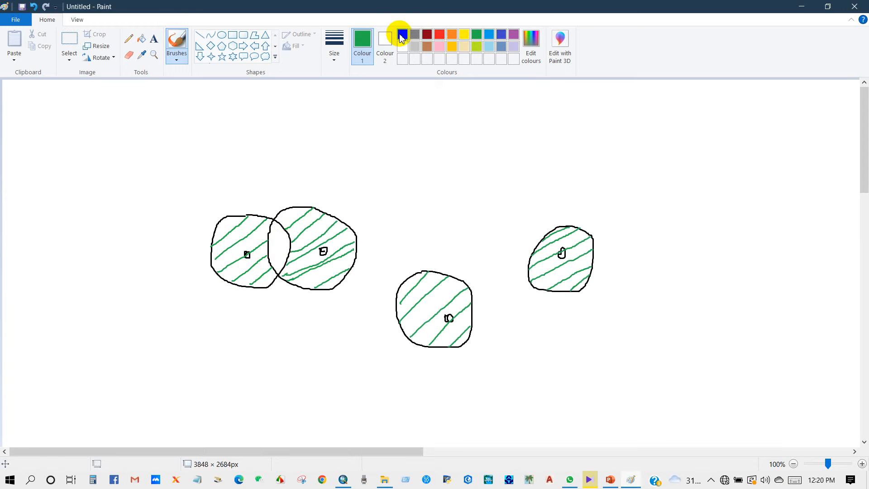
Step: Enclose all the circles in an irregular black boundary and hatch the overlap of the two left circles in orange
{"action": "left_click", "coordinate": [402, 34]}
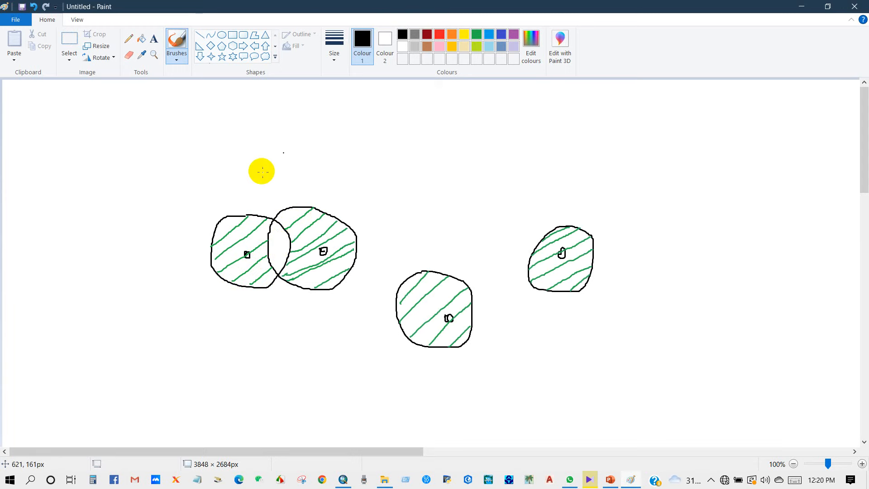
{"action": "mouse_move", "coordinate": [86, 244]}
{"action": "left_mouse_down"}
{"action": "mouse_move", "coordinate": [154, 218]}
{"action": "mouse_move", "coordinate": [300, 186]}
{"action": "mouse_move", "coordinate": [427, 194]}
{"action": "mouse_move", "coordinate": [545, 148]}
{"action": "mouse_move", "coordinate": [615, 164]}
{"action": "mouse_move", "coordinate": [678, 243]}
{"action": "mouse_move", "coordinate": [698, 331]}
{"action": "mouse_move", "coordinate": [673, 375]}
{"action": "mouse_move", "coordinate": [599, 394]}
{"action": "mouse_move", "coordinate": [369, 394]}
{"action": "mouse_move", "coordinate": [264, 365]}
{"action": "mouse_move", "coordinate": [118, 343]}
{"action": "mouse_move", "coordinate": [88, 243]}
{"action": "left_mouse_up"}
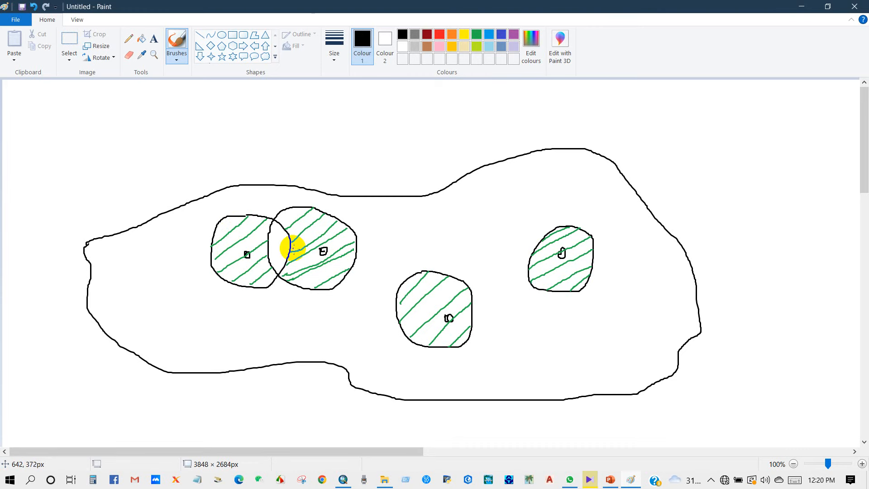
{"action": "left_click", "coordinate": [452, 35]}
{"action": "left_click_drag", "start_coordinate": [273, 219], "coordinate": [276, 232]}
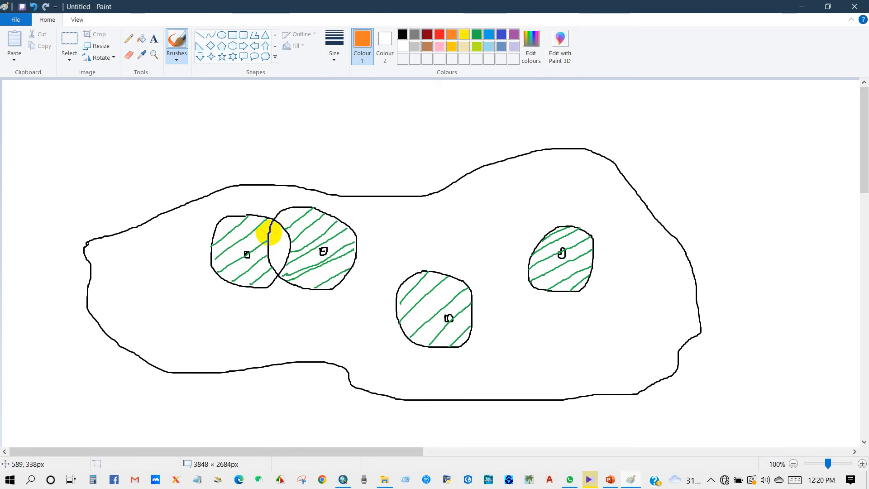
{"action": "mouse_move", "coordinate": [269, 231]}
{"action": "left_mouse_down"}
{"action": "mouse_move", "coordinate": [270, 248]}
{"action": "mouse_move", "coordinate": [262, 246]}
{"action": "left_mouse_up"}
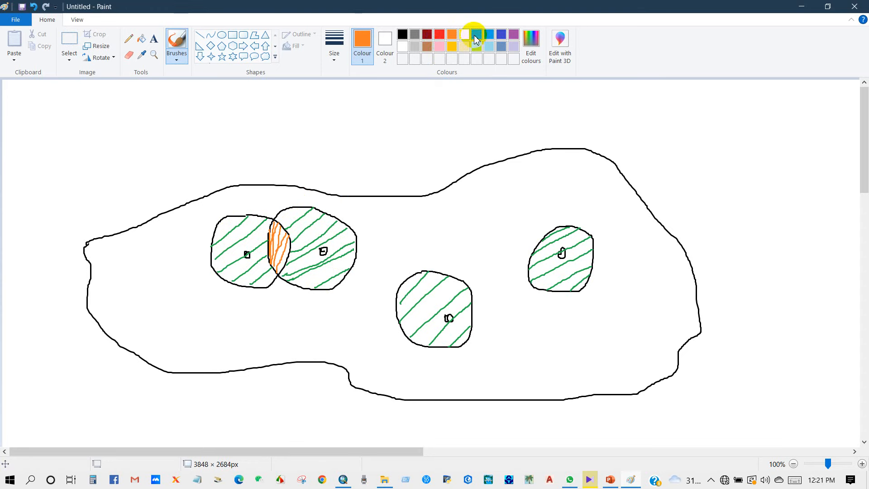
Step: Mark the area outside the circles but inside the boundary with scattered short red strokes
{"action": "left_click", "coordinate": [439, 36]}
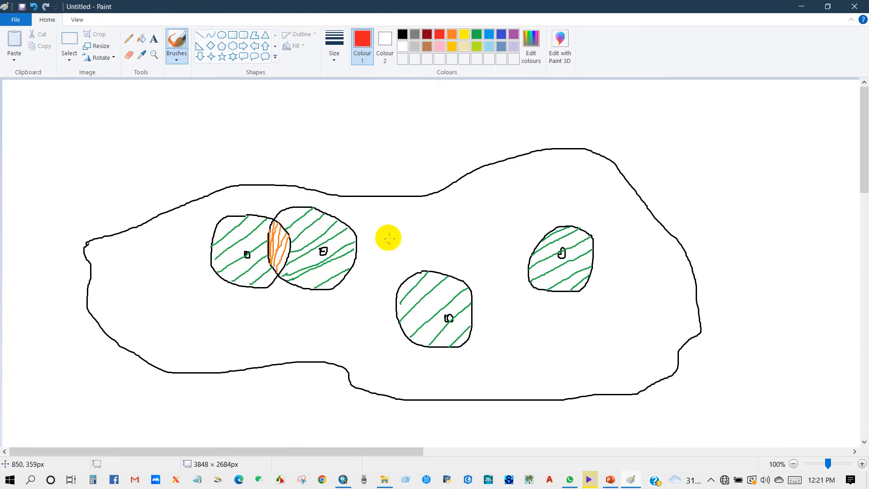
{"action": "left_click_drag", "start_coordinate": [384, 227], "coordinate": [396, 217]}
{"action": "left_click_drag", "start_coordinate": [381, 253], "coordinate": [406, 243]}
{"action": "left_click", "coordinate": [381, 309]}
{"action": "left_click_drag", "start_coordinate": [345, 330], "coordinate": [371, 316]}
{"action": "left_click_drag", "start_coordinate": [251, 324], "coordinate": [280, 315]}
{"action": "left_click_drag", "start_coordinate": [165, 296], "coordinate": [182, 281]}
{"action": "left_click_drag", "start_coordinate": [139, 262], "coordinate": [152, 239]}
{"action": "left_click_drag", "start_coordinate": [148, 327], "coordinate": [196, 330]}
{"action": "left_click_drag", "start_coordinate": [524, 386], "coordinate": [546, 374]}
{"action": "left_click_drag", "start_coordinate": [602, 340], "coordinate": [614, 332]}
{"action": "left_click_drag", "start_coordinate": [526, 349], "coordinate": [543, 335]}
{"action": "left_click_drag", "start_coordinate": [499, 230], "coordinate": [518, 205]}
{"action": "left_click_drag", "start_coordinate": [447, 229], "coordinate": [456, 213]}
{"action": "left_click_drag", "start_coordinate": [548, 206], "coordinate": [584, 189]}
{"action": "left_click_drag", "start_coordinate": [624, 290], "coordinate": [636, 288]}
{"action": "left_click_drag", "start_coordinate": [638, 341], "coordinate": [659, 342]}
{"action": "left_click", "coordinate": [652, 352]}
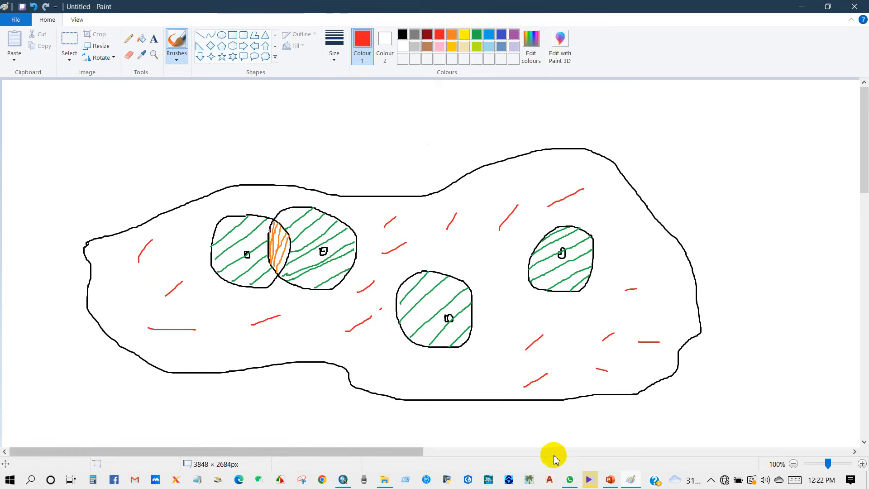
Step: Switch to PowerPoint to review the study task slide and return to the Paint sketch
{"action": "left_click", "coordinate": [609, 480]}
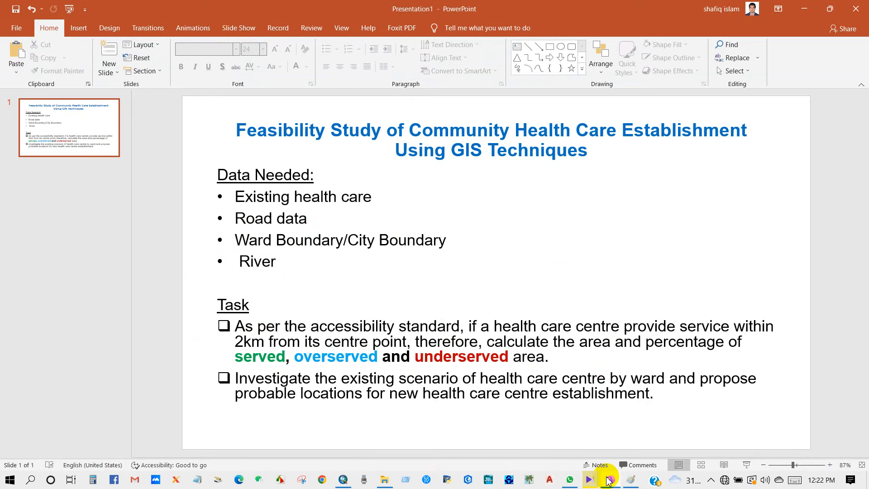
{"action": "left_click", "coordinate": [609, 480]}
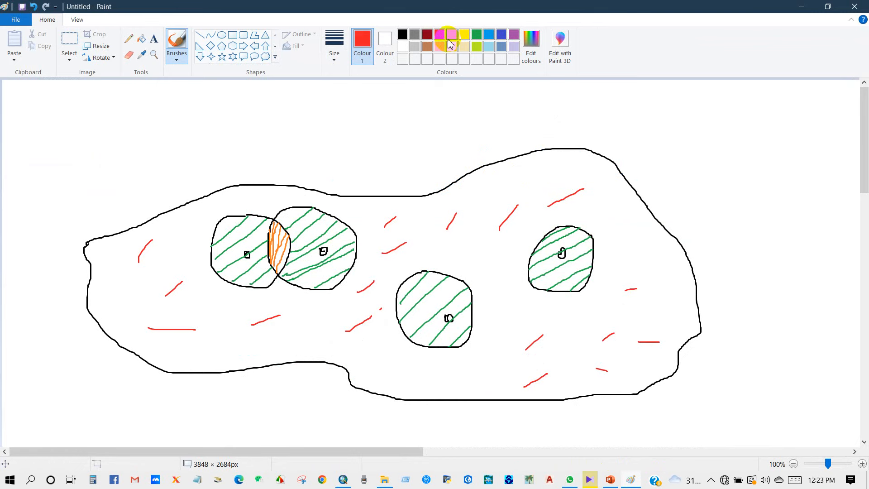
Step: Divide the bounded area into four zones with light blue lines running between neighbouring centre squares from boundary to boundary
{"action": "left_click", "coordinate": [489, 36]}
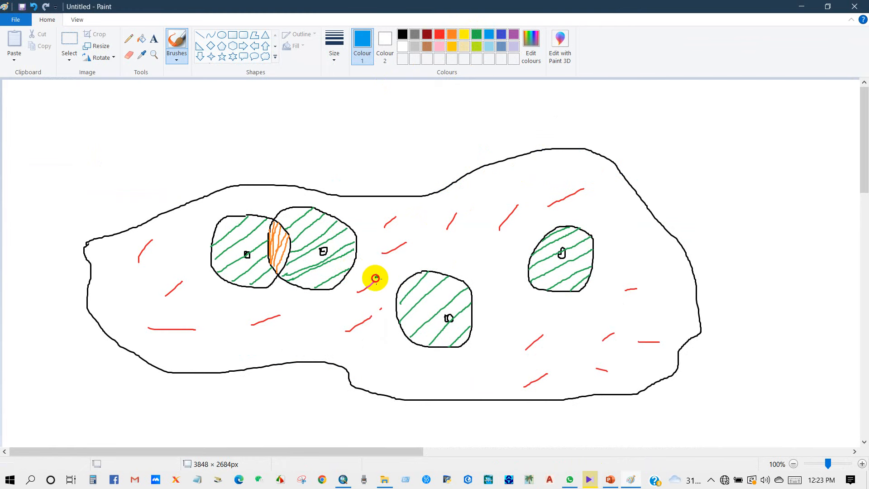
{"action": "left_click_drag", "start_coordinate": [377, 276], "coordinate": [391, 204]}
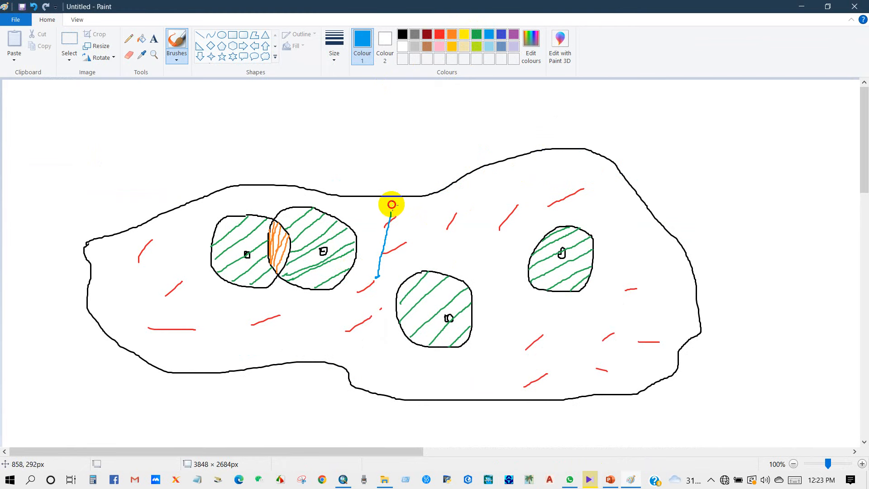
{"action": "left_click_drag", "start_coordinate": [377, 277], "coordinate": [354, 379]}
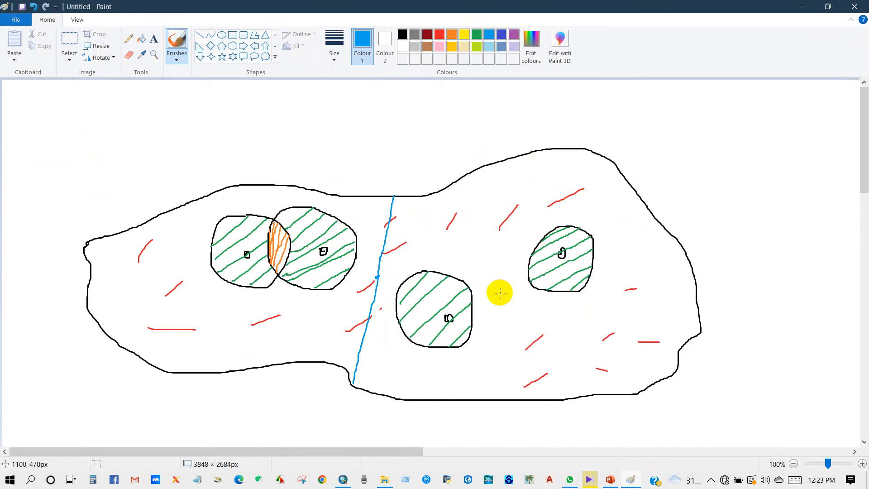
{"action": "left_click", "coordinate": [497, 288]}
{"action": "mouse_move", "coordinate": [448, 186]}
{"action": "left_mouse_down"}
{"action": "mouse_move", "coordinate": [466, 175]}
{"action": "mouse_move", "coordinate": [469, 254]}
{"action": "mouse_move", "coordinate": [500, 290]}
{"action": "mouse_move", "coordinate": [510, 361]}
{"action": "left_mouse_up"}
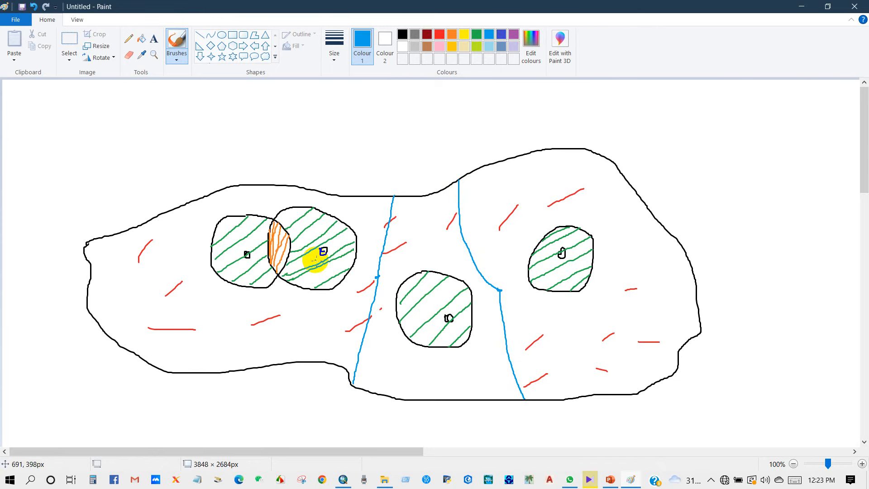
{"action": "left_click_drag", "start_coordinate": [279, 228], "coordinate": [279, 191]}
{"action": "left_click_drag", "start_coordinate": [279, 247], "coordinate": [263, 367]}
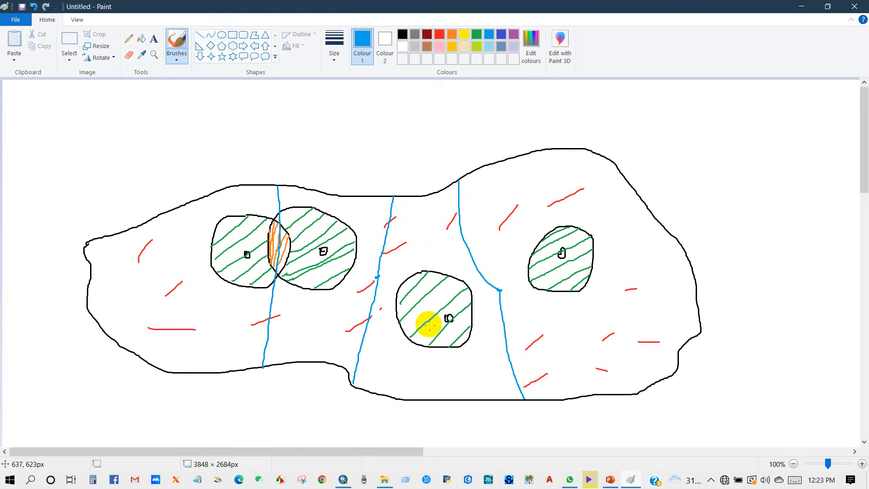
Step: Hatch the zone around the lower middle circle with light blue lines above and below that circle
{"action": "left_click_drag", "start_coordinate": [400, 323], "coordinate": [419, 344]}
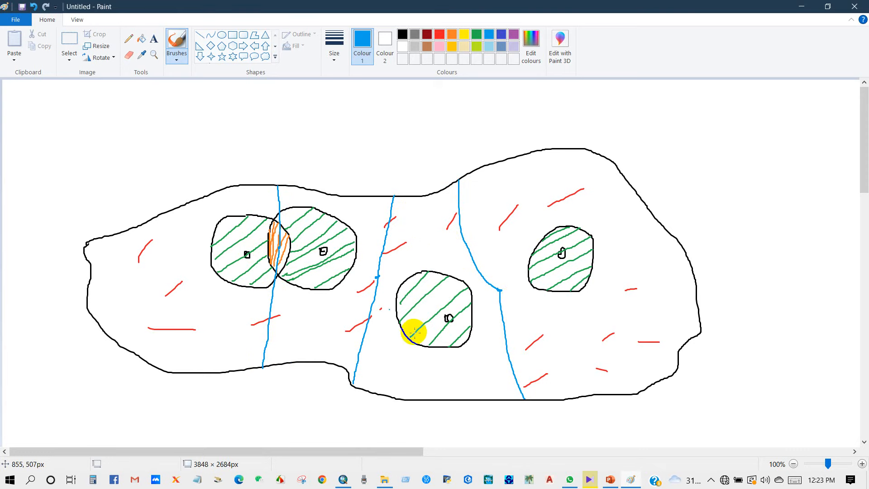
{"action": "mouse_move", "coordinate": [392, 222]}
{"action": "left_mouse_down"}
{"action": "mouse_move", "coordinate": [403, 210]}
{"action": "mouse_move", "coordinate": [459, 199]}
{"action": "left_mouse_up"}
{"action": "left_click_drag", "start_coordinate": [392, 250], "coordinate": [451, 224]}
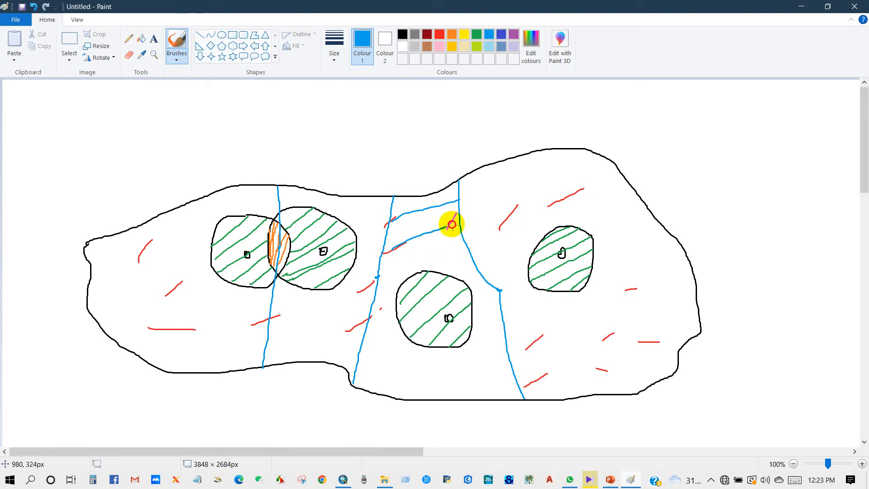
{"action": "left_click_drag", "start_coordinate": [388, 275], "coordinate": [459, 245]}
{"action": "left_click_drag", "start_coordinate": [381, 377], "coordinate": [501, 347]}
{"action": "left_click_drag", "start_coordinate": [428, 398], "coordinate": [510, 375]}
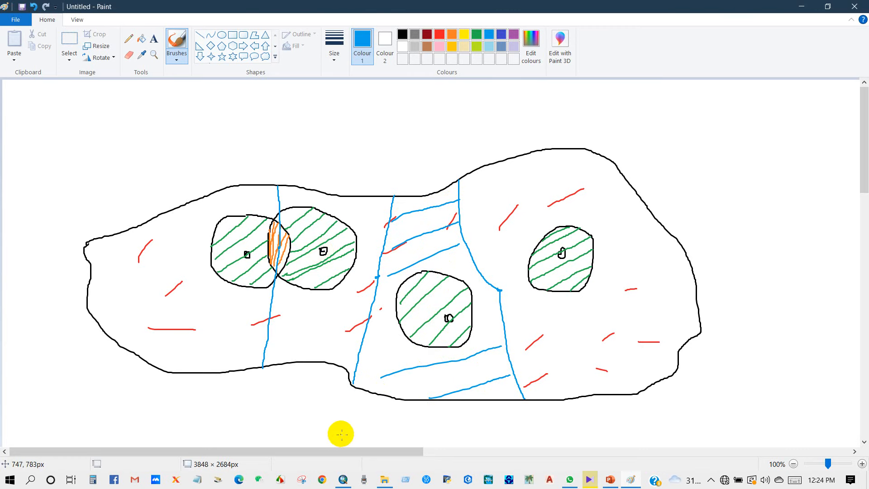
Step: Switch to ArcMap to view the city map and review the task slide in PowerPoint
{"action": "left_click", "coordinate": [344, 478]}
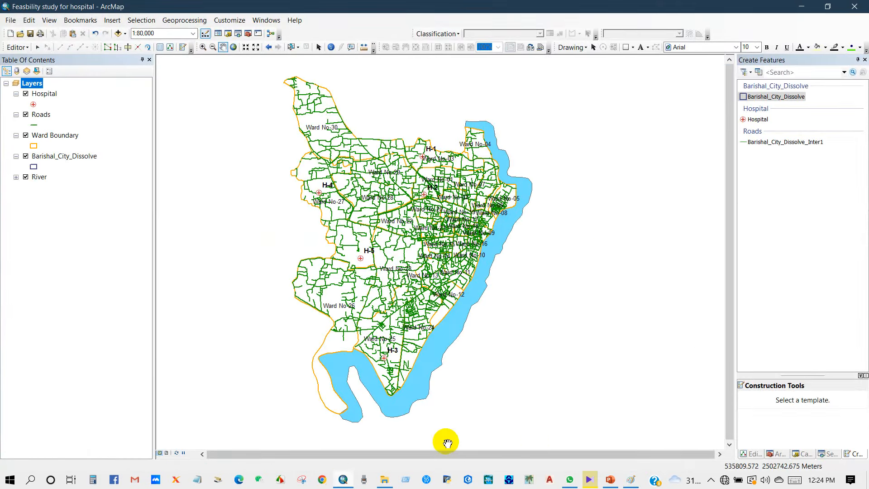
{"action": "left_click", "coordinate": [609, 479]}
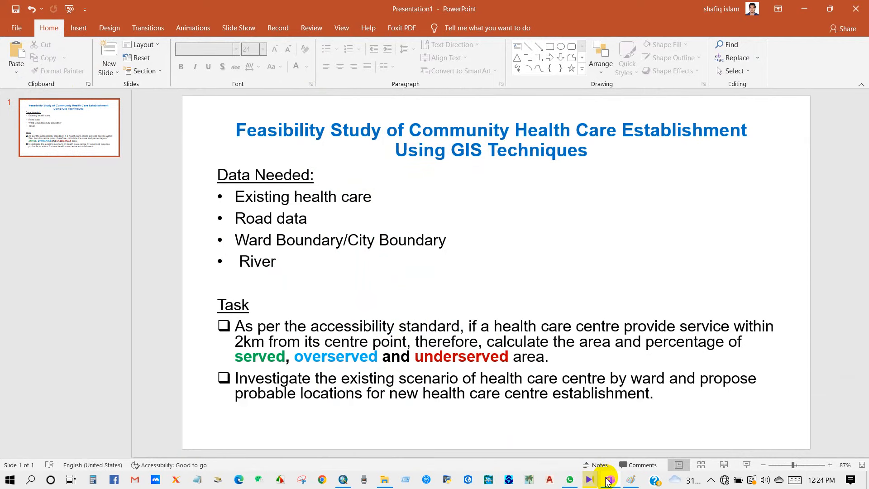
{"action": "left_click", "coordinate": [608, 480]}
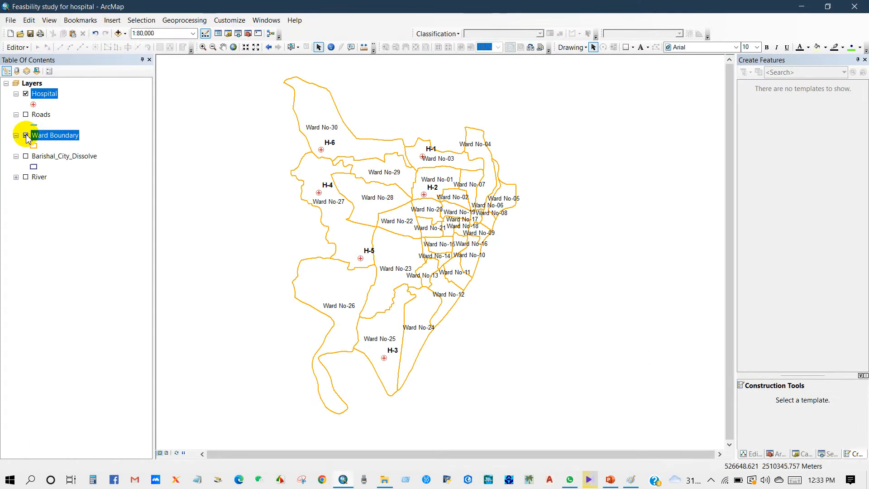
Step: Hide the Ward Boundary layer and show the Barishal_City_Dissolve layer in ArcMap
{"action": "left_click", "coordinate": [26, 136]}
{"action": "left_click", "coordinate": [25, 157]}
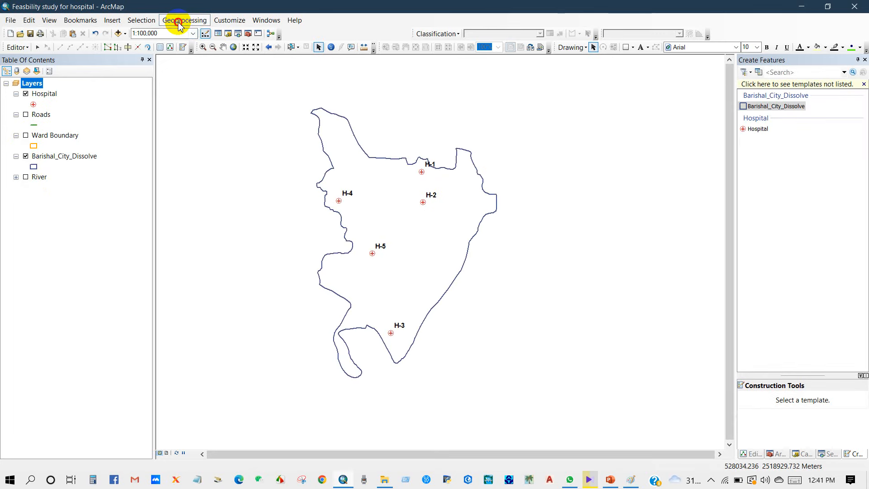
Step: Set up a Buffer of the Hospital layer with output Hospital_Buffer1.5km_undlsv and a linear distance of 1.5
{"action": "left_click", "coordinate": [179, 25]}
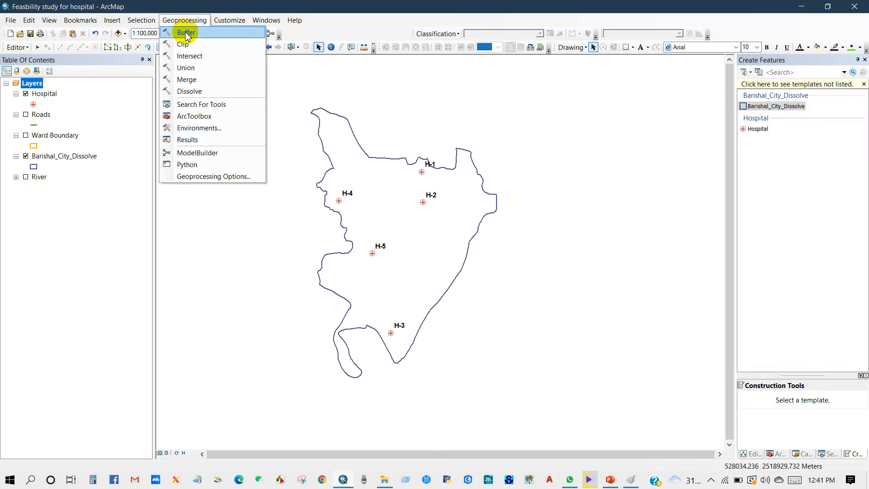
{"action": "left_click", "coordinate": [184, 31]}
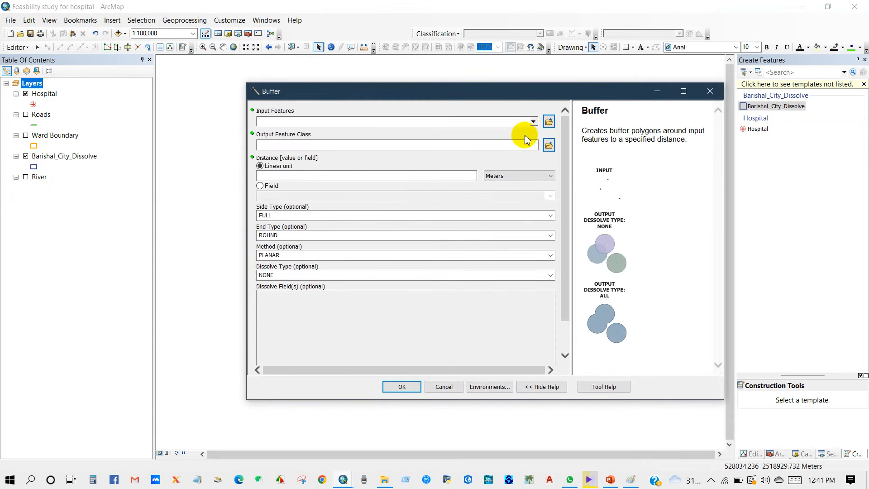
{"action": "left_click", "coordinate": [534, 123]}
{"action": "left_click", "coordinate": [284, 132]}
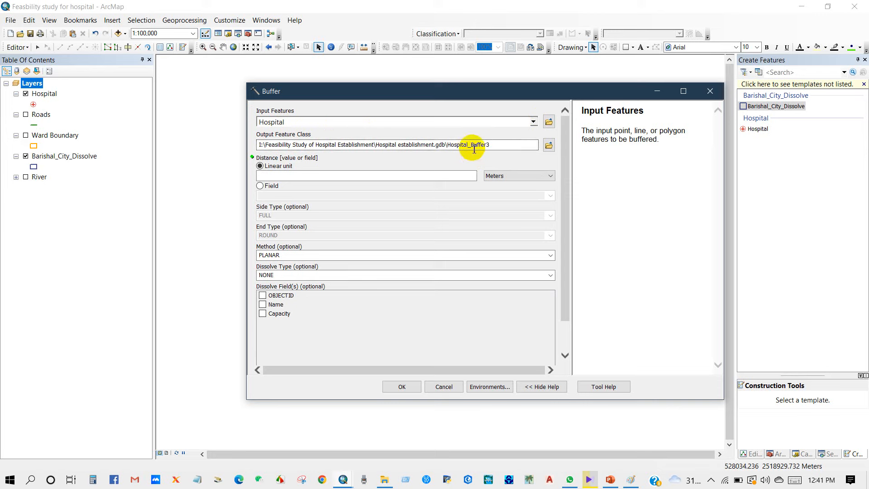
{"action": "left_click", "coordinate": [490, 150]}
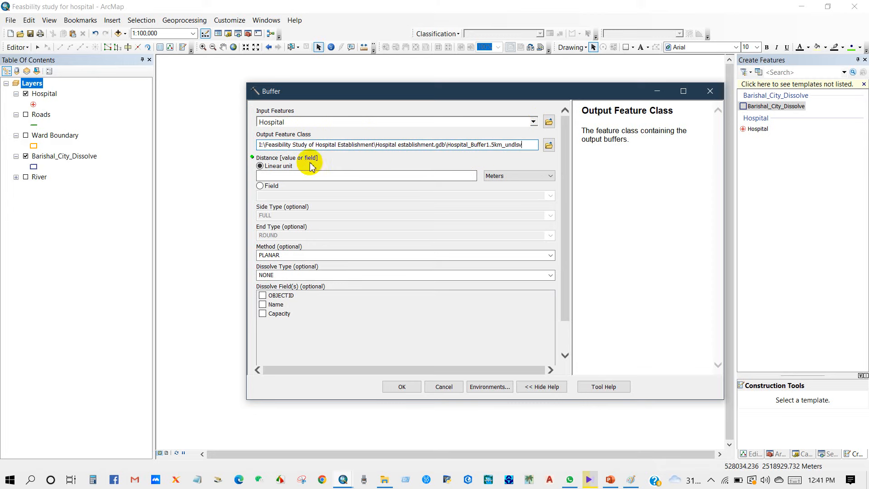
{"action": "left_click", "coordinate": [461, 178]}
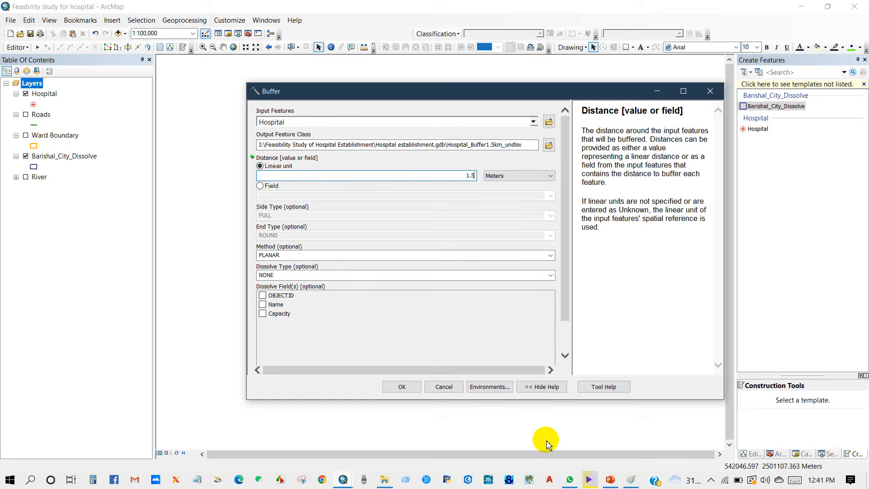
Step: Check the service distance on the PowerPoint task slide and return to the buffer settings in ArcMap
{"action": "left_click", "coordinate": [609, 479]}
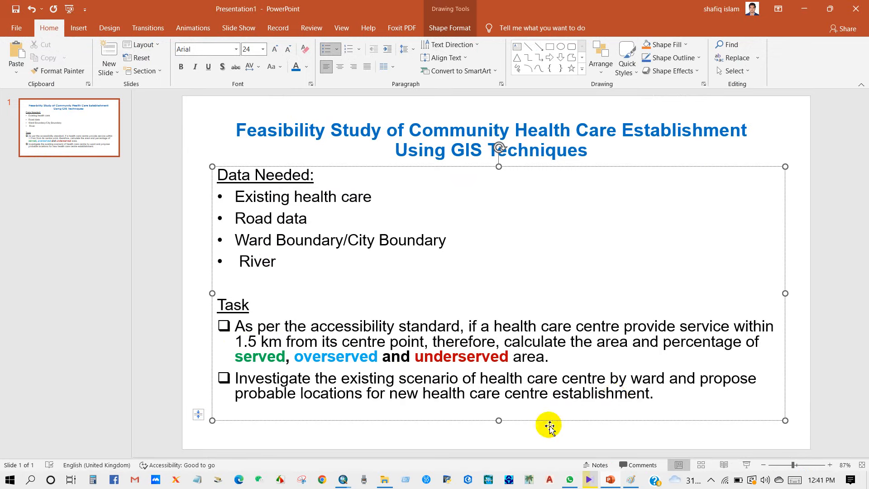
{"action": "mouse_move", "coordinate": [344, 479]}
{"action": "left_click", "coordinate": [374, 442]}
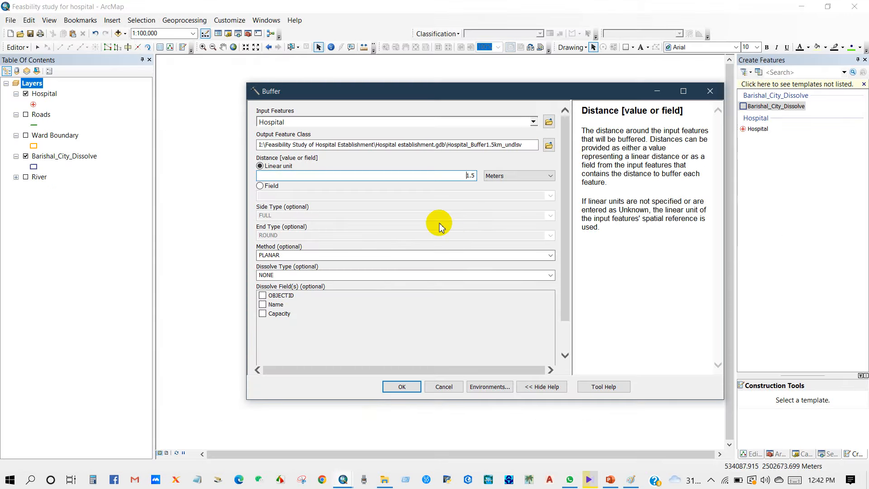
Step: Set the buffer to kilometers, GEODESIC method and dissolve type NONE, and run it with output Hospital_undlsv
{"action": "left_click", "coordinate": [516, 181]}
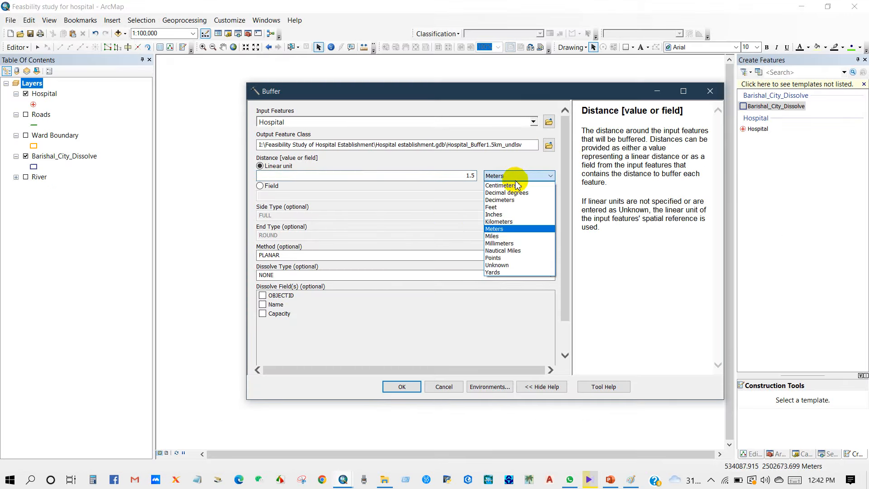
{"action": "left_click", "coordinate": [501, 219]}
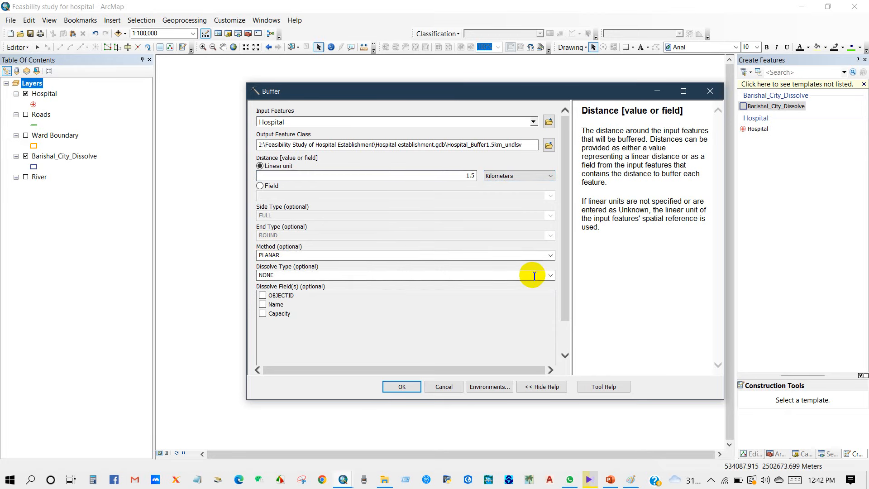
{"action": "left_click", "coordinate": [550, 255]}
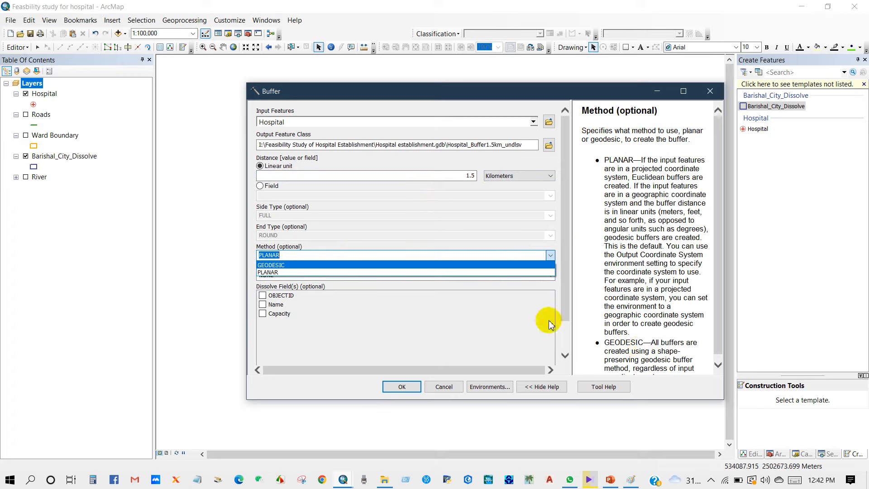
{"action": "left_click", "coordinate": [283, 271]}
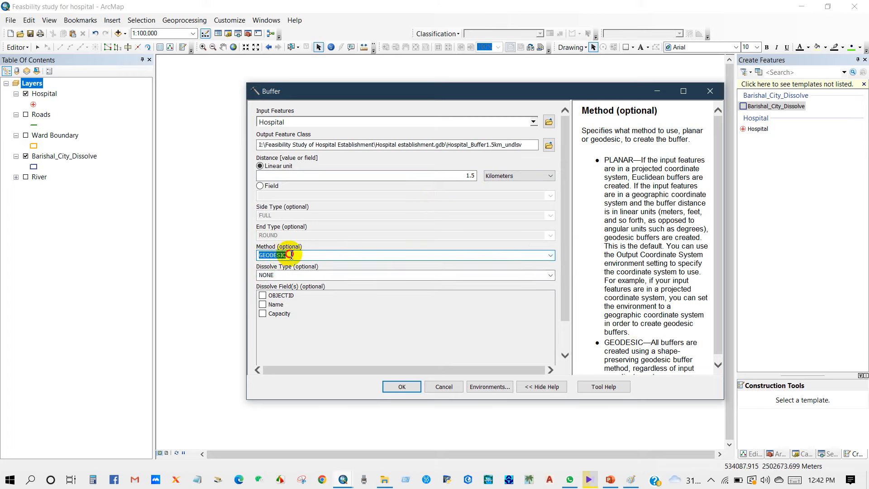
{"action": "left_click", "coordinate": [541, 275]}
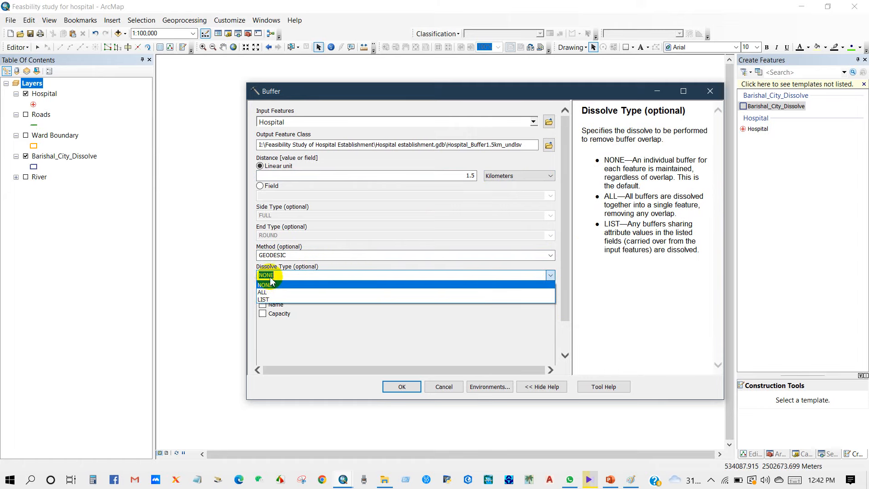
{"action": "left_click", "coordinate": [284, 276]}
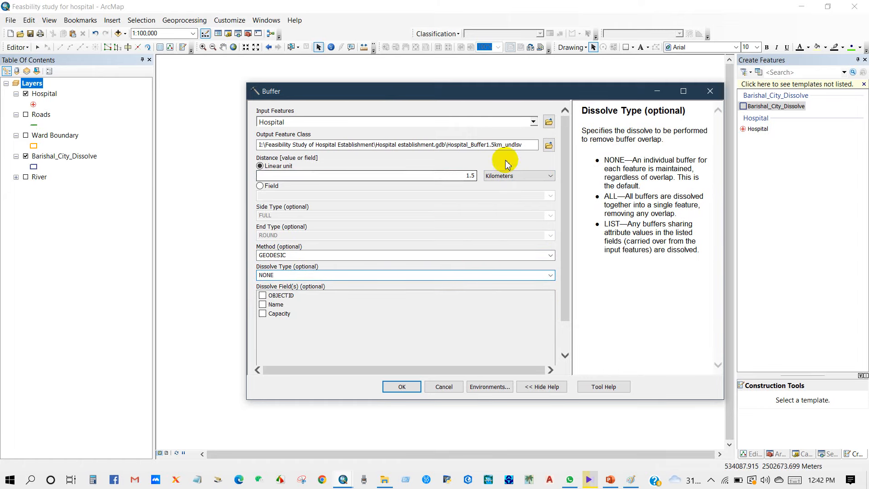
{"action": "left_click", "coordinate": [406, 386]}
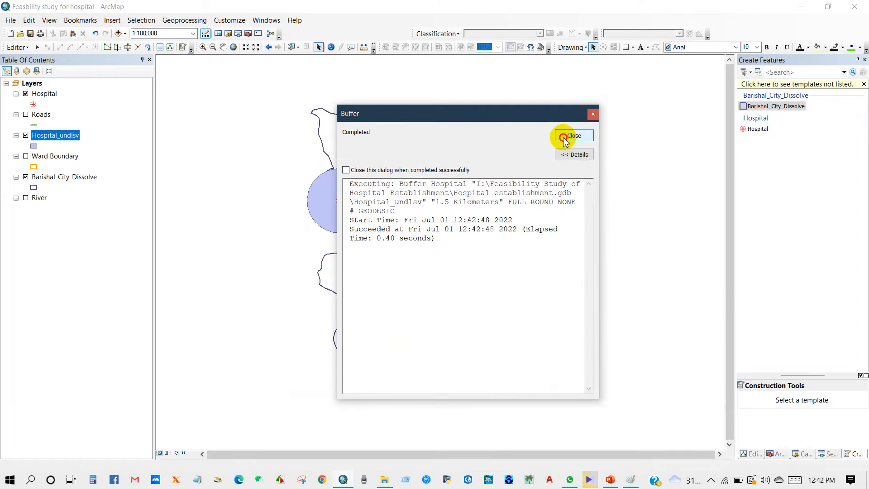
{"action": "left_click", "coordinate": [561, 136]}
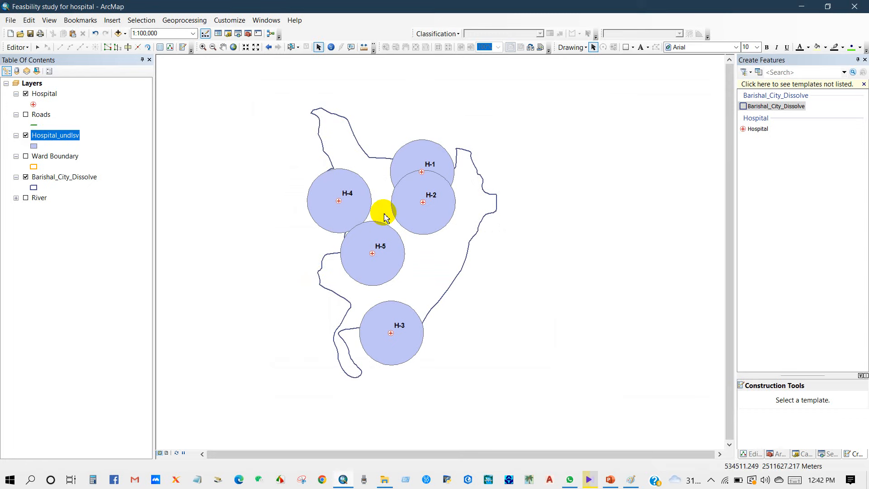
Step: Set up another Buffer of the Hospital layer with output Hospital_Buffer_dissolv and a distance of 1.5 kilometers
{"action": "left_click", "coordinate": [178, 22]}
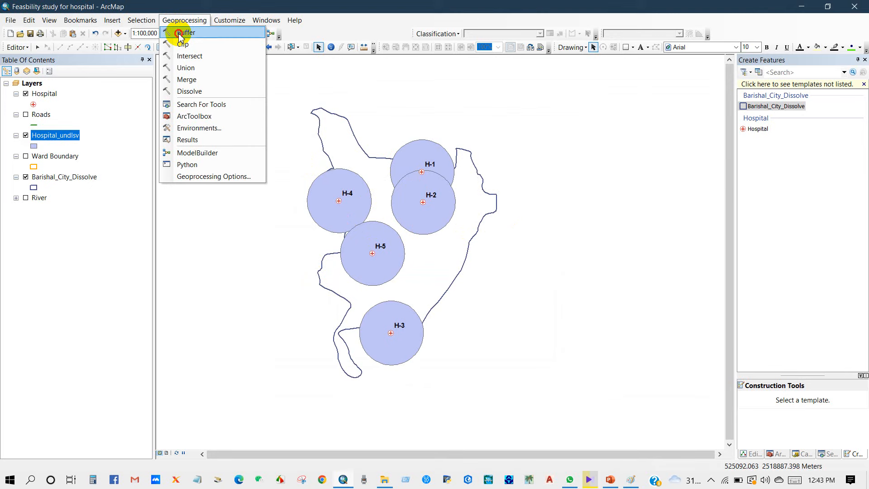
{"action": "left_click", "coordinate": [181, 34]}
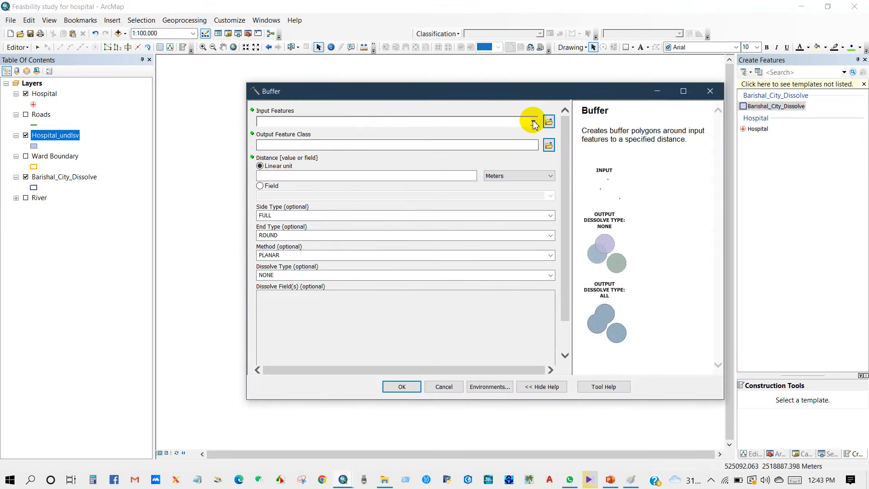
{"action": "left_click", "coordinate": [534, 122]}
{"action": "left_click", "coordinate": [281, 130]}
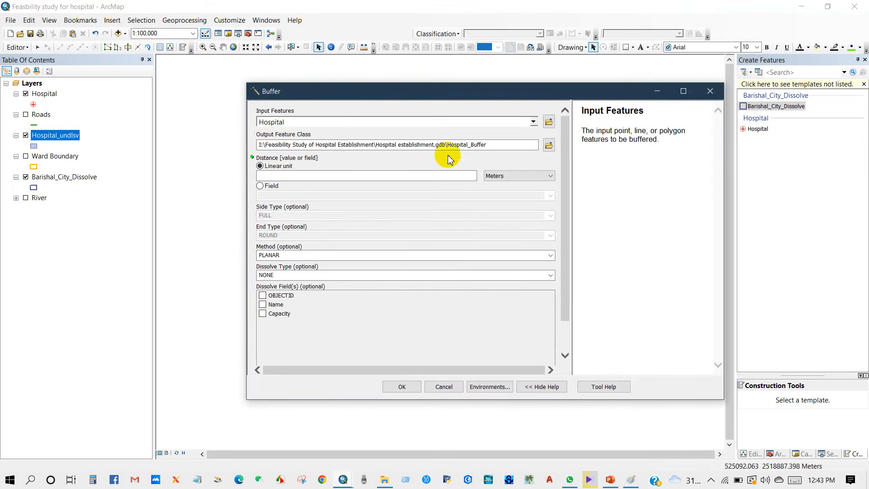
{"action": "left_click", "coordinate": [493, 150]}
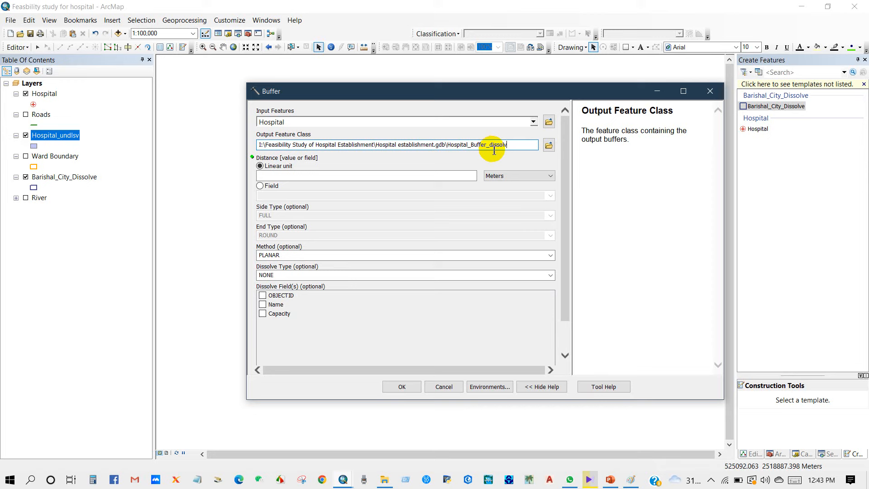
{"action": "left_click", "coordinate": [472, 175]}
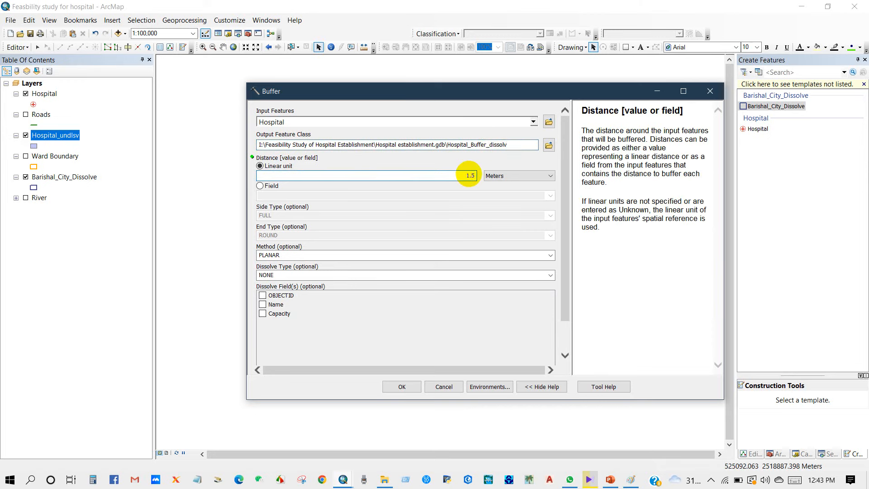
{"action": "left_click", "coordinate": [492, 175]}
{"action": "left_click", "coordinate": [499, 222]}
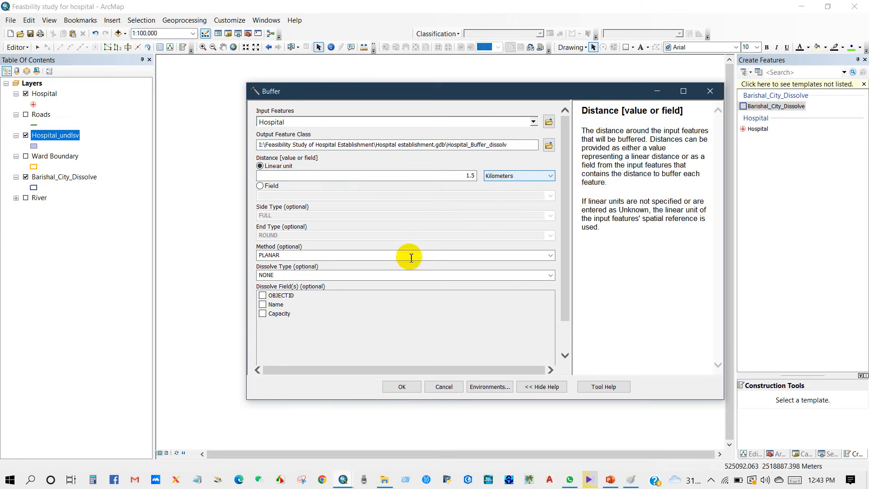
Step: Set the buffer method to GEODESIC and the dissolve type to ALL, and run the Buffer
{"action": "left_click", "coordinate": [550, 258]}
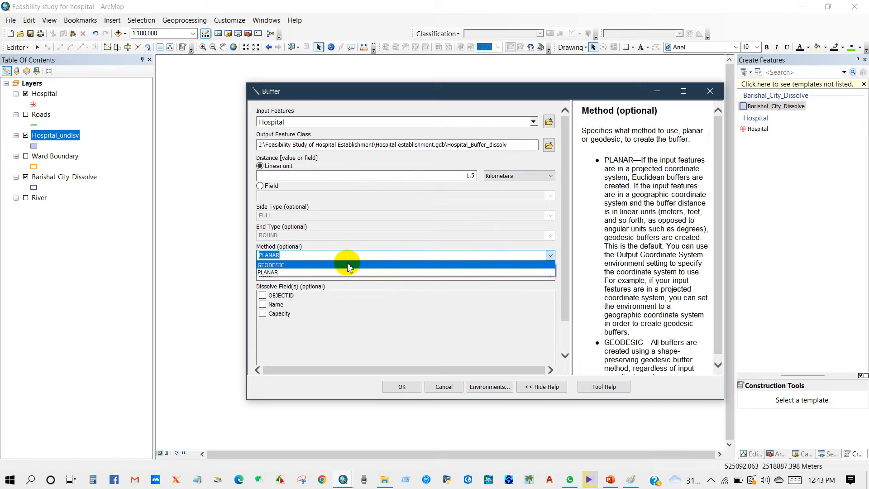
{"action": "left_click", "coordinate": [278, 269]}
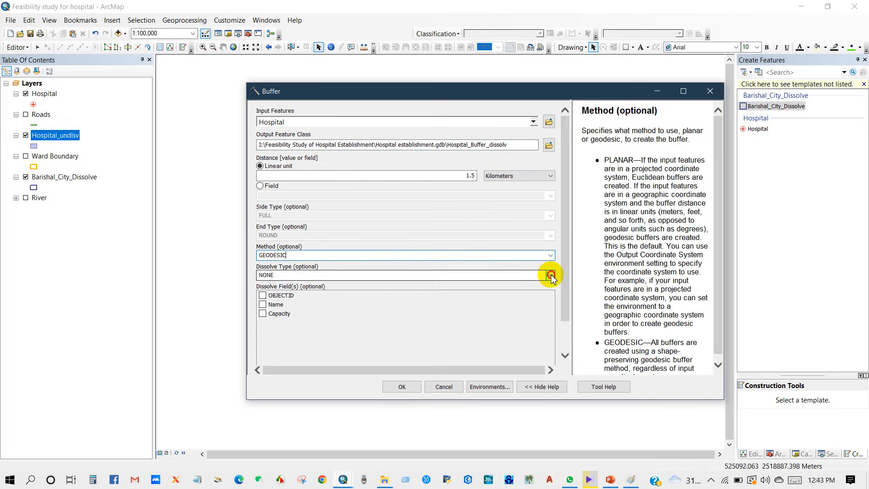
{"action": "left_click", "coordinate": [551, 276]}
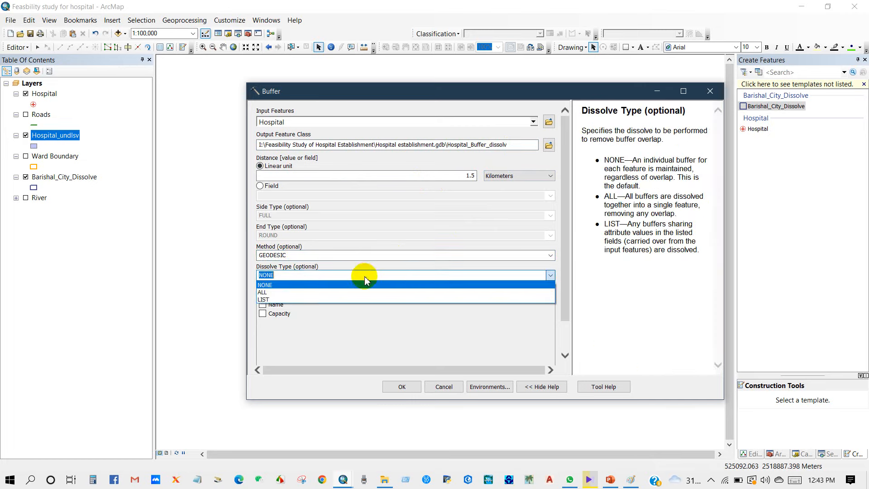
{"action": "left_click", "coordinate": [262, 290]}
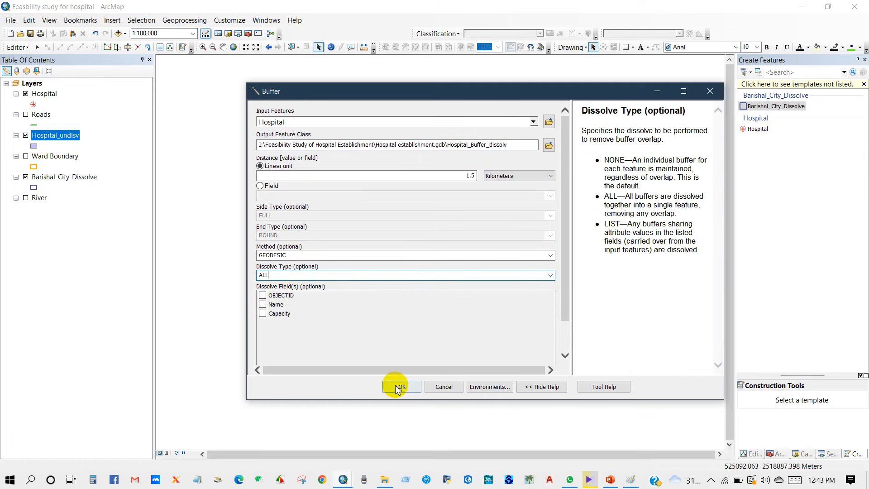
{"action": "left_click", "coordinate": [396, 386]}
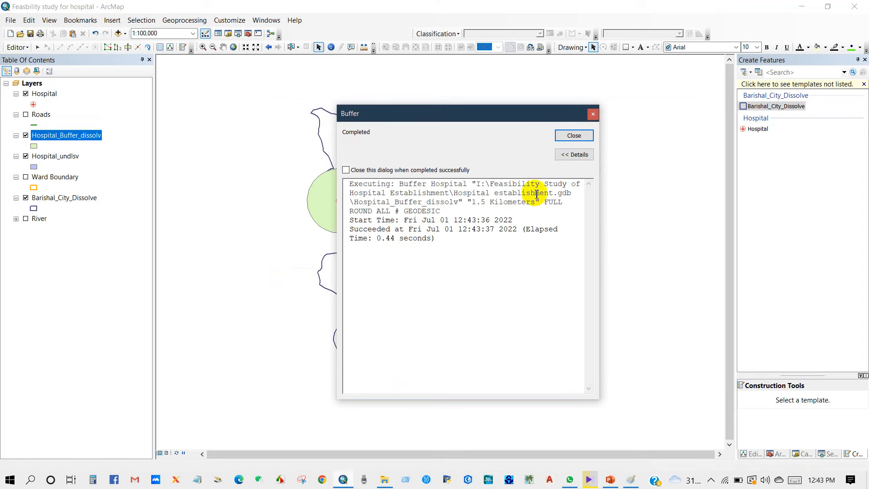
{"action": "left_click", "coordinate": [574, 136]}
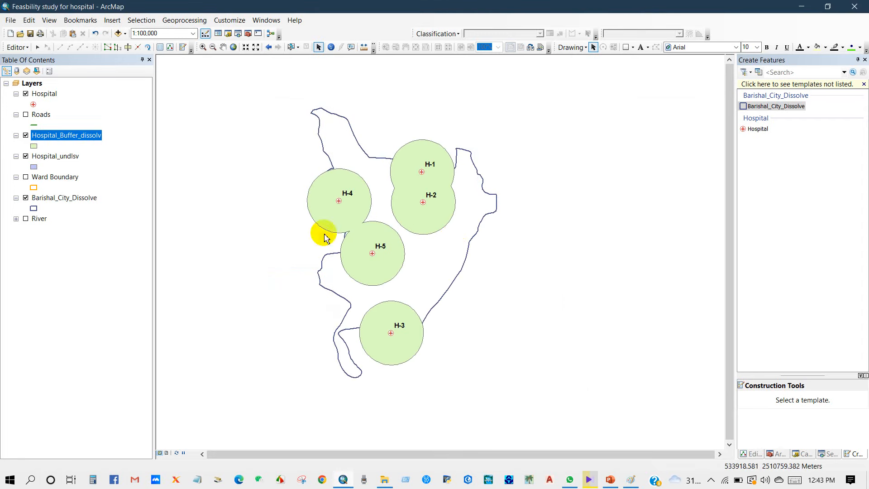
Step: Show the Hospital_undlsv layer instead of Hospital_Buffer_dissolv and add Hospital_undlsv as the input of an Intersect
{"action": "left_click", "coordinate": [26, 156]}
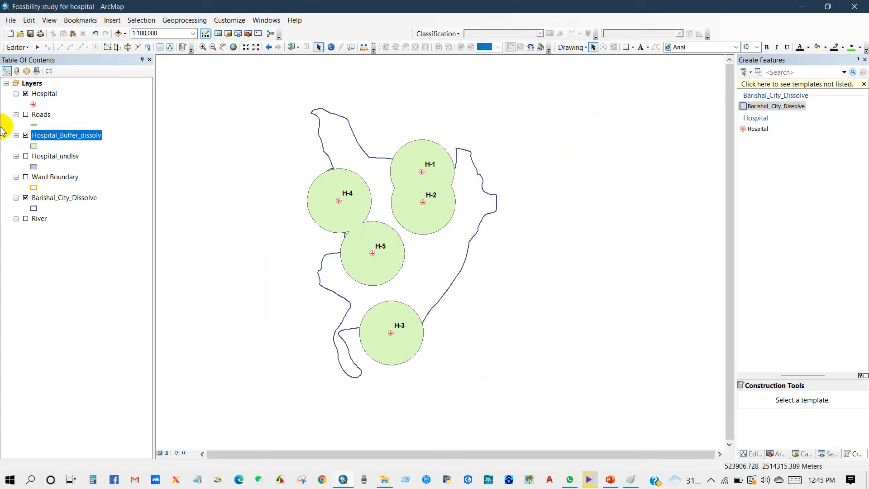
{"action": "left_click", "coordinate": [26, 136]}
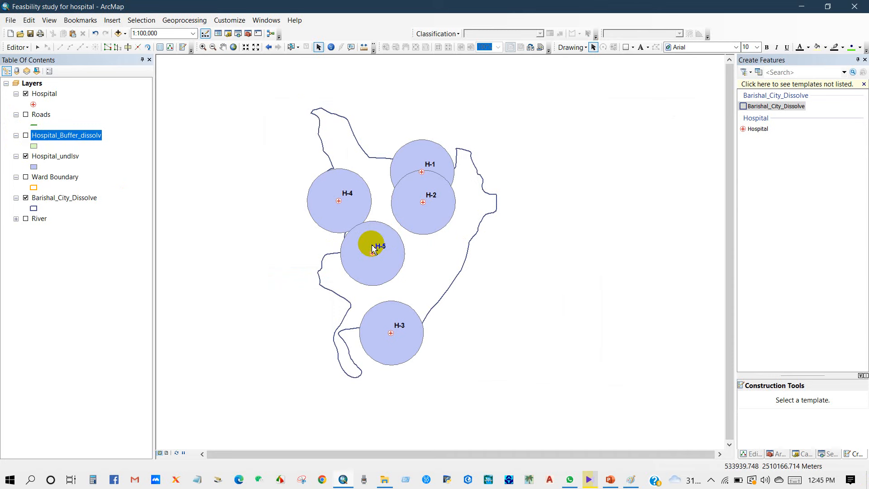
{"action": "left_click", "coordinate": [168, 20]}
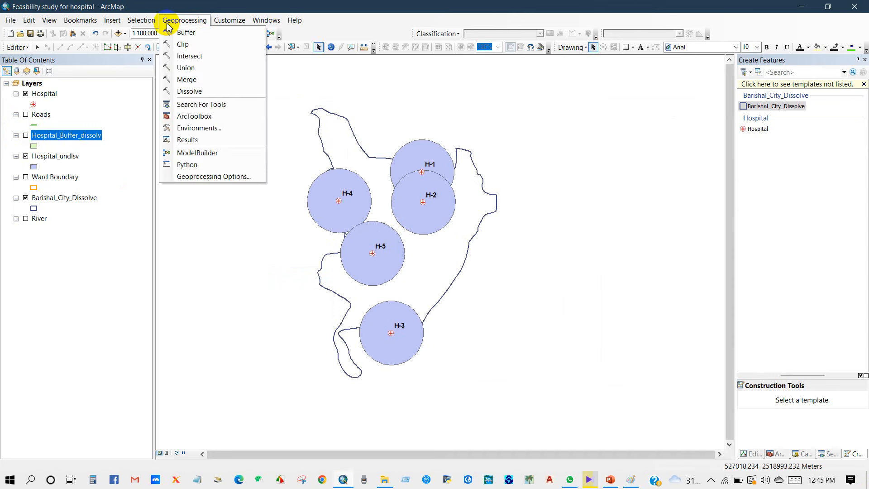
{"action": "left_click", "coordinate": [190, 56]}
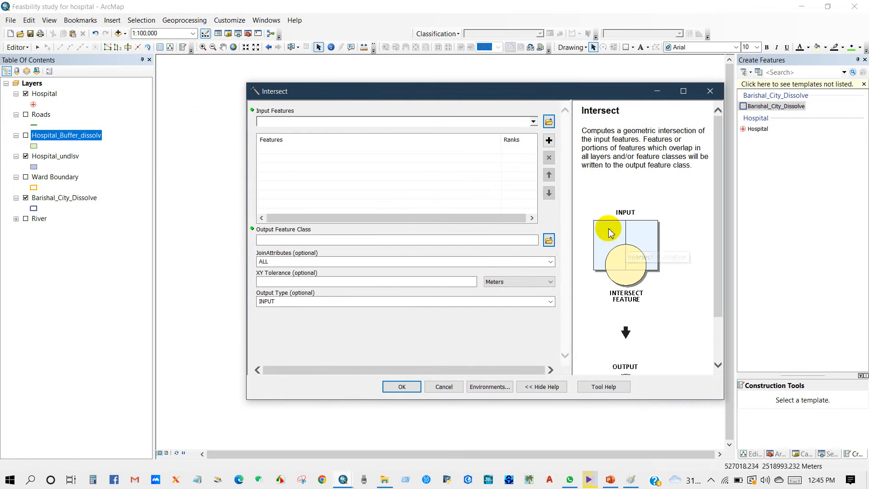
{"action": "left_click", "coordinate": [533, 121]}
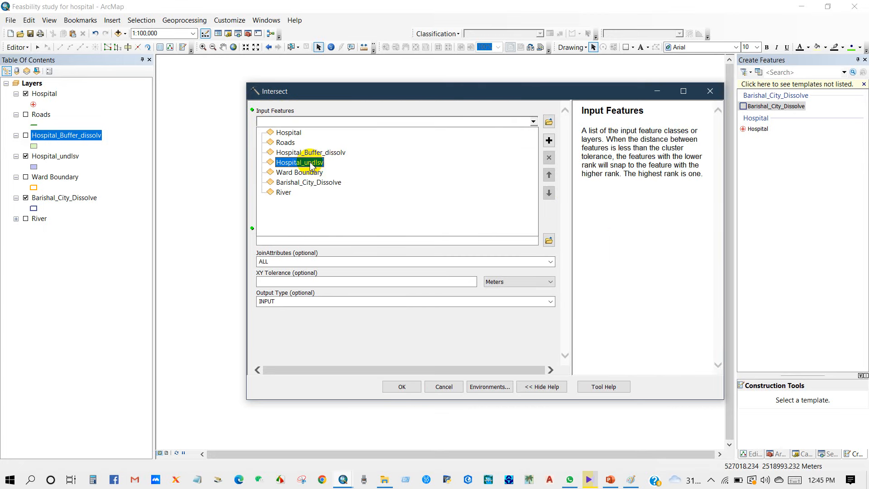
{"action": "left_click", "coordinate": [329, 164]}
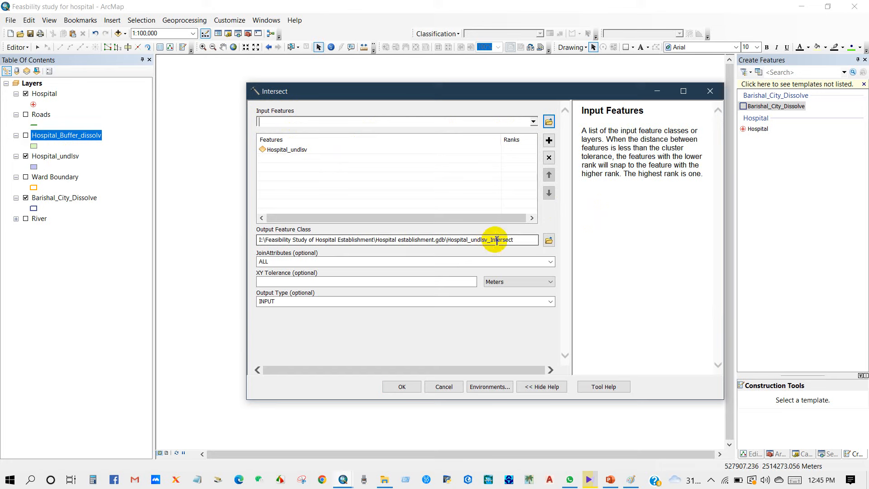
Step: Name the Intersect output Hospital_undlsv_Intersect_overserved_area and run the tool
{"action": "left_click", "coordinate": [518, 241]}
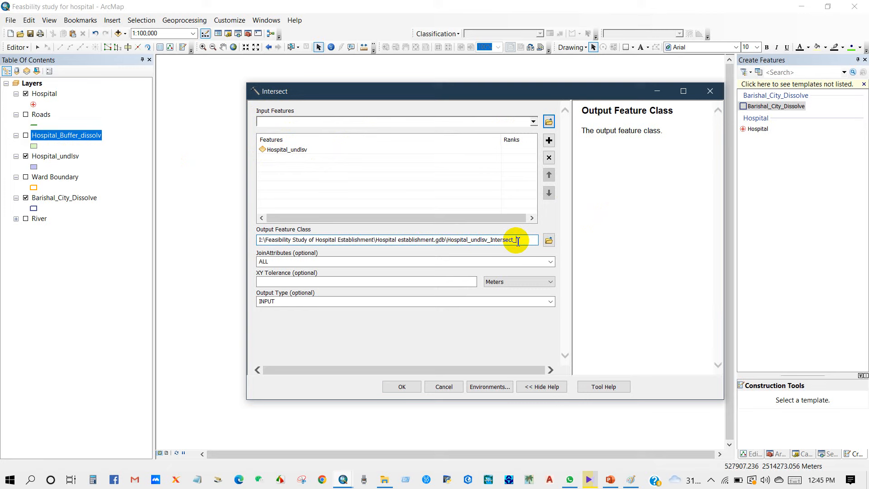
{"action": "type", "text": "_overserved"}
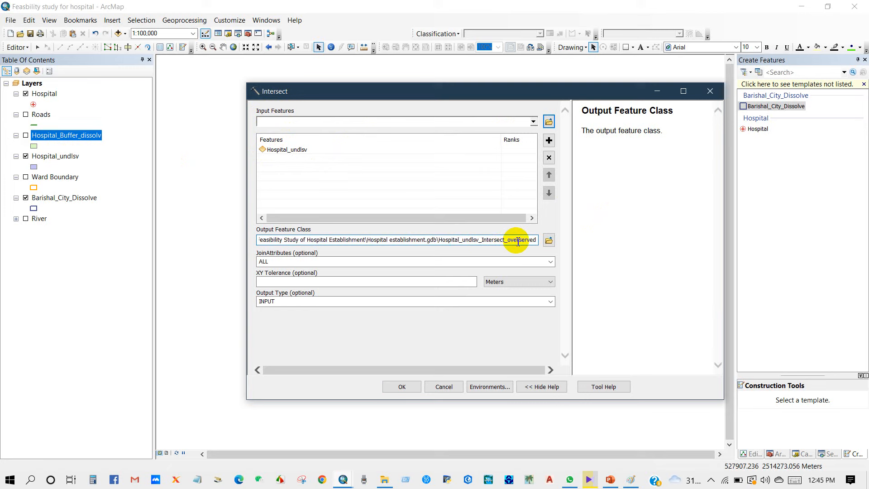
{"action": "type", "text": "_area"}
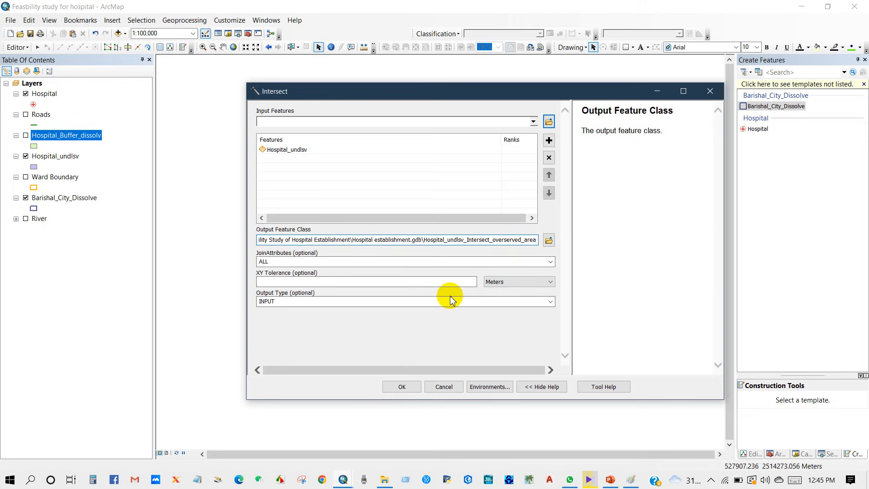
{"action": "left_click", "coordinate": [401, 386]}
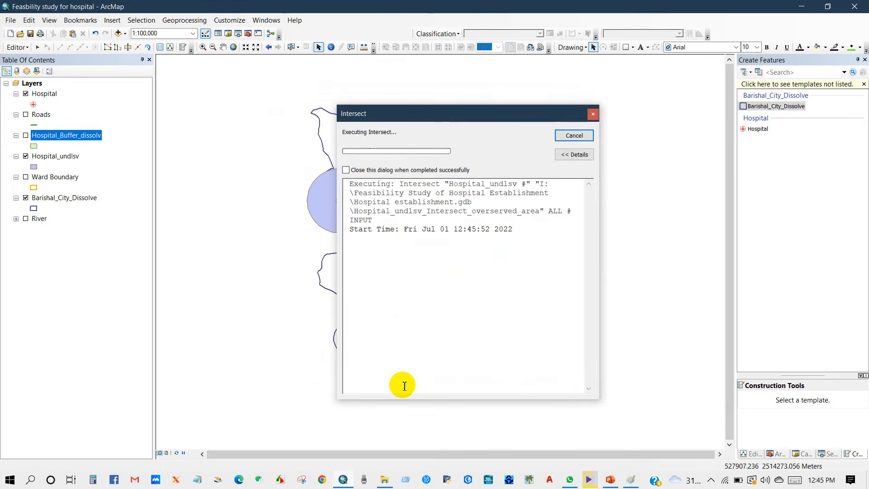
{"action": "left_click", "coordinate": [571, 136]}
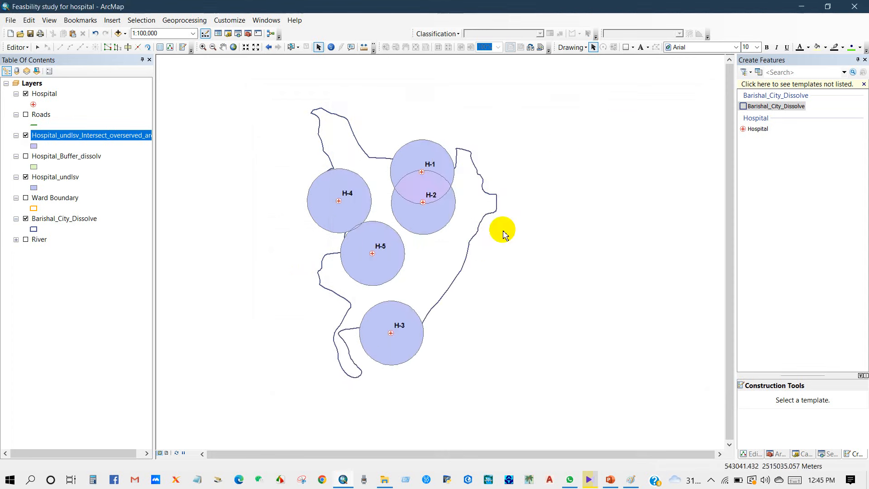
Step: Hide the Hospital_undlsv layer and inspect the intersected overserved areas on the city map
{"action": "left_click", "coordinate": [26, 177]}
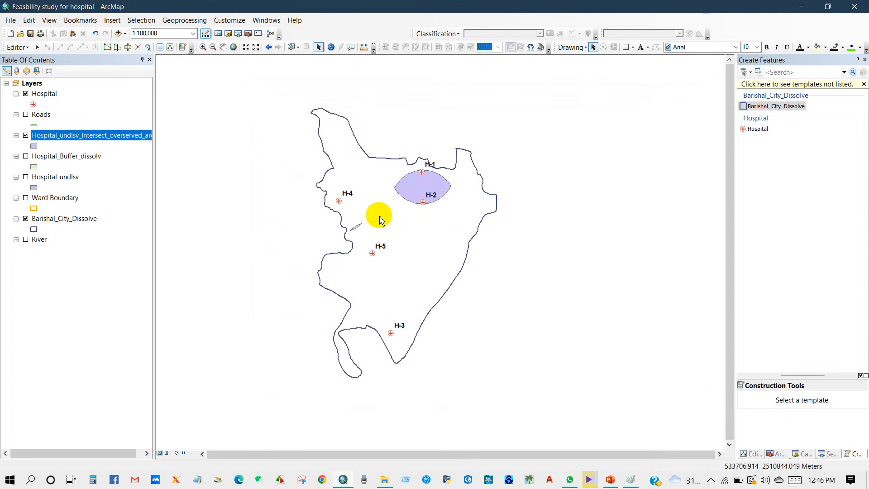
{"action": "scroll", "coordinate": [410, 197], "scroll_direction": "down", "scroll_amount": 2}
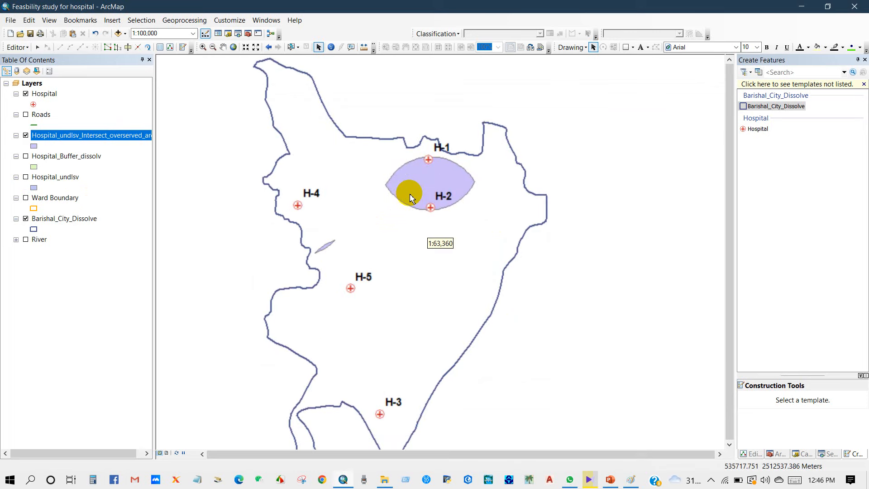
{"action": "scroll", "coordinate": [381, 291], "scroll_direction": "up", "scroll_amount": 2}
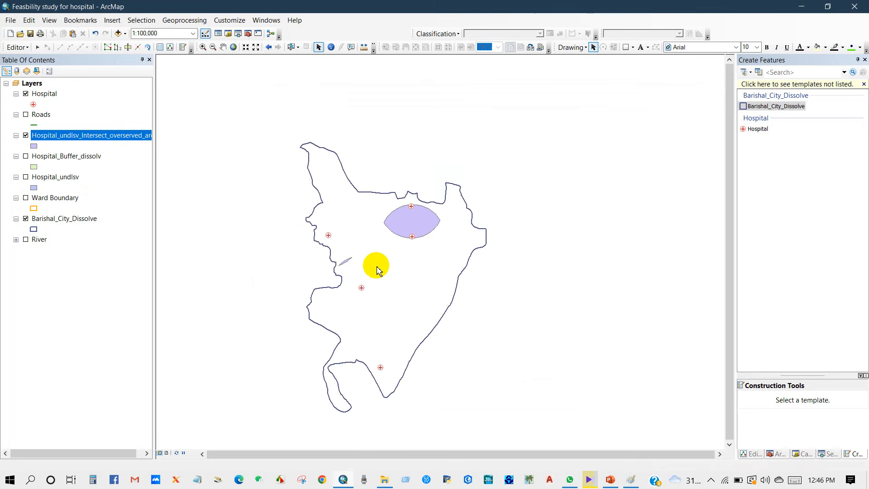
{"action": "left_click", "coordinate": [78, 138]}
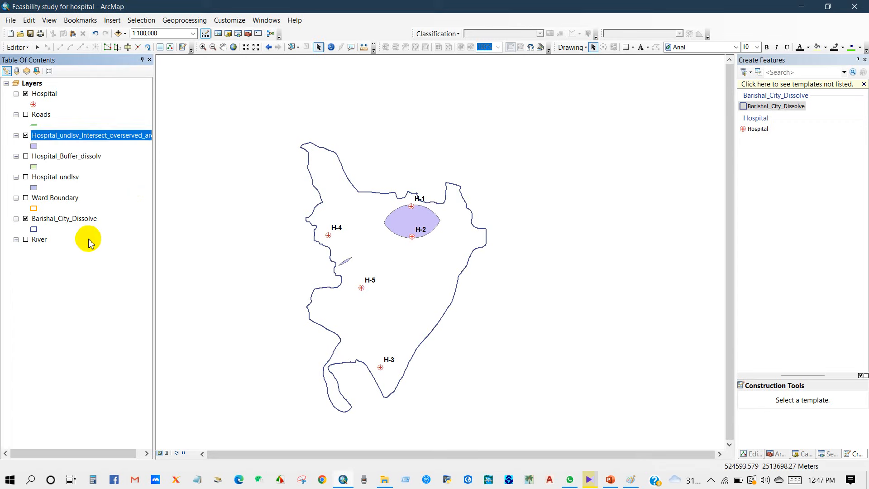
Step: Rename the Hospital_undlsv_Intersect_overserved_area layer to overserved_area
{"action": "left_click_drag", "start_coordinate": [103, 134], "coordinate": [27, 131]}
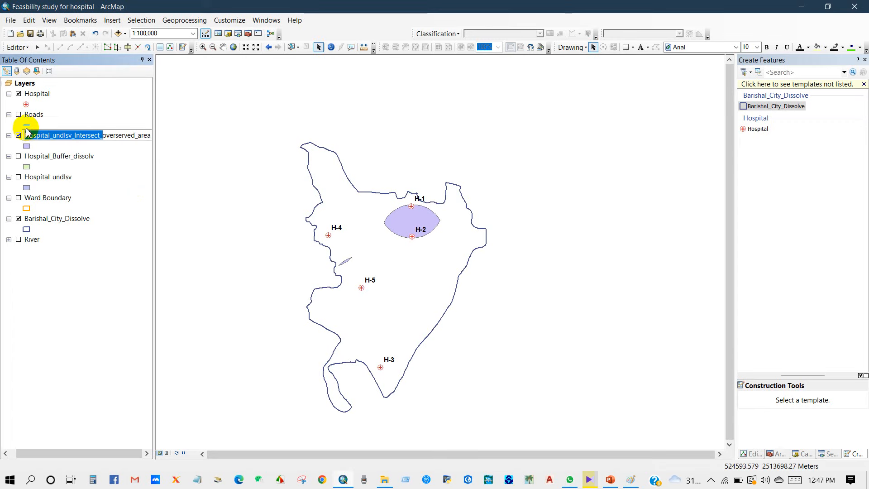
{"action": "key", "text": "BackSpace"}
{"action": "key", "text": "Return"}
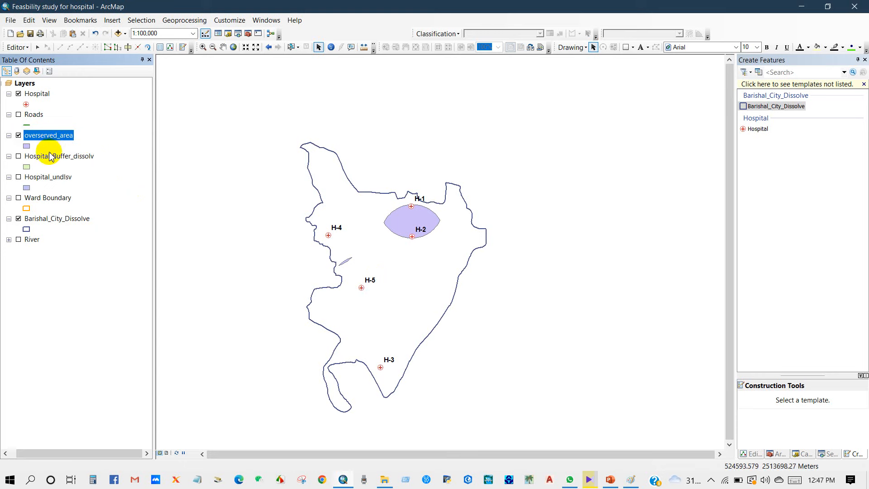
Step: Show the Hospital_Buffer_dissolv layer and rename it Served Area
{"action": "left_click", "coordinate": [18, 157]}
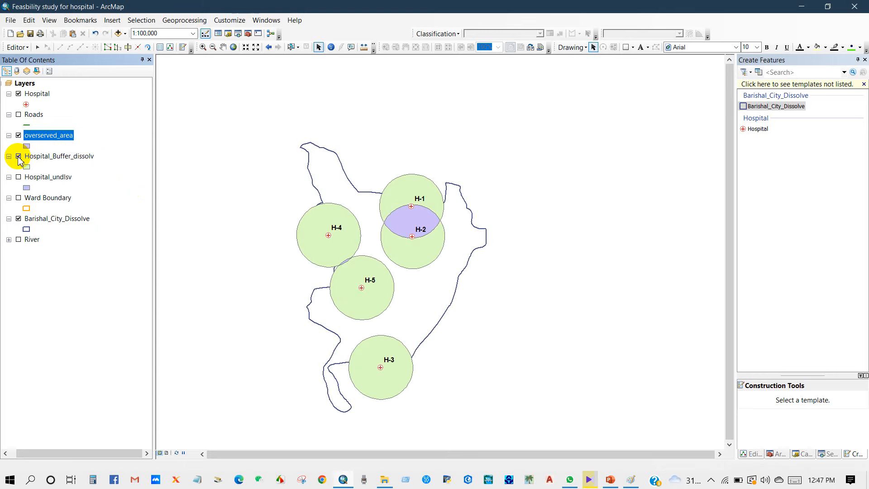
{"action": "left_click", "coordinate": [41, 157]}
{"action": "left_click", "coordinate": [46, 156]}
{"action": "type", "text": "Served Area"}
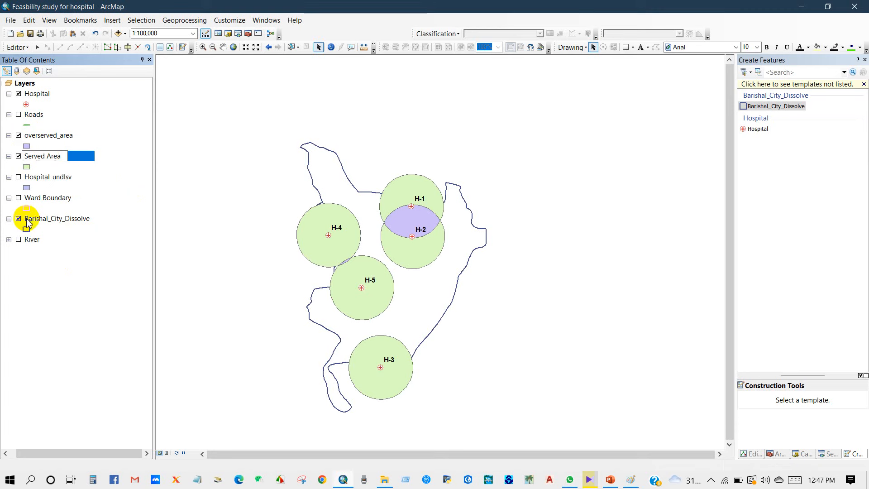
{"action": "left_click", "coordinate": [28, 285]}
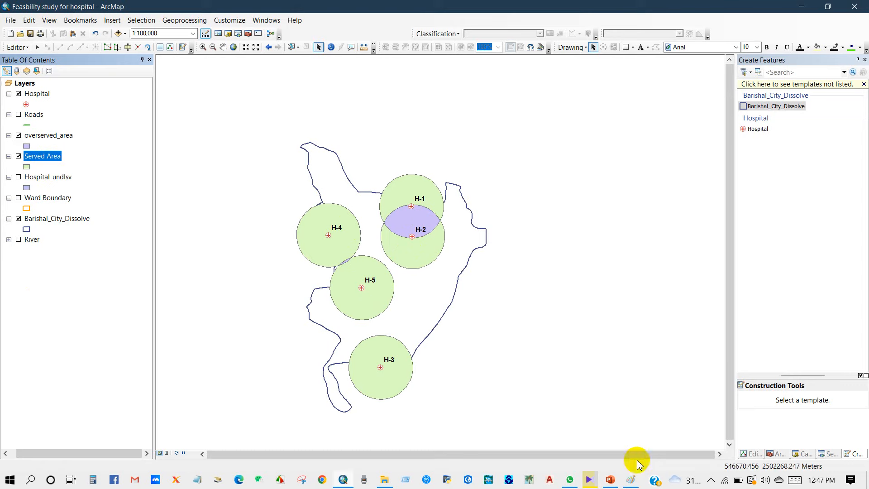
Step: Check the service area sketch in Paint, return to ArcMap, and find and open the Identity (Analysis) tool
{"action": "left_click", "coordinate": [632, 478]}
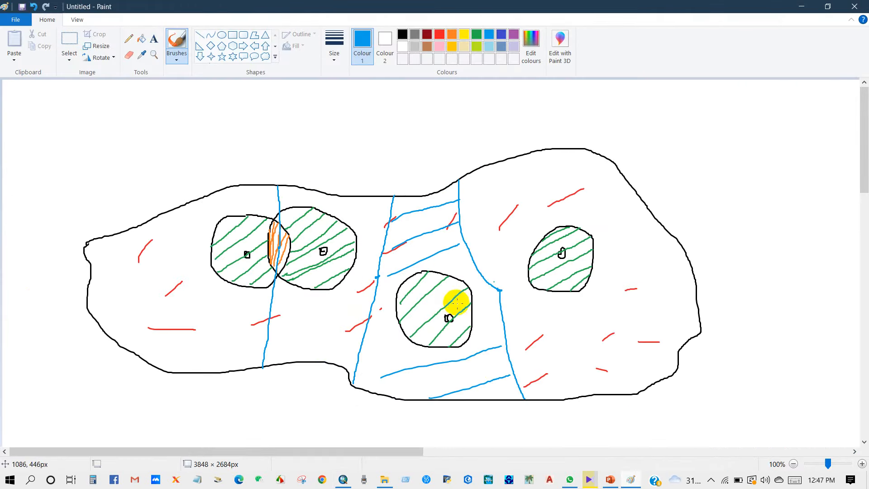
{"action": "left_click", "coordinate": [350, 477]}
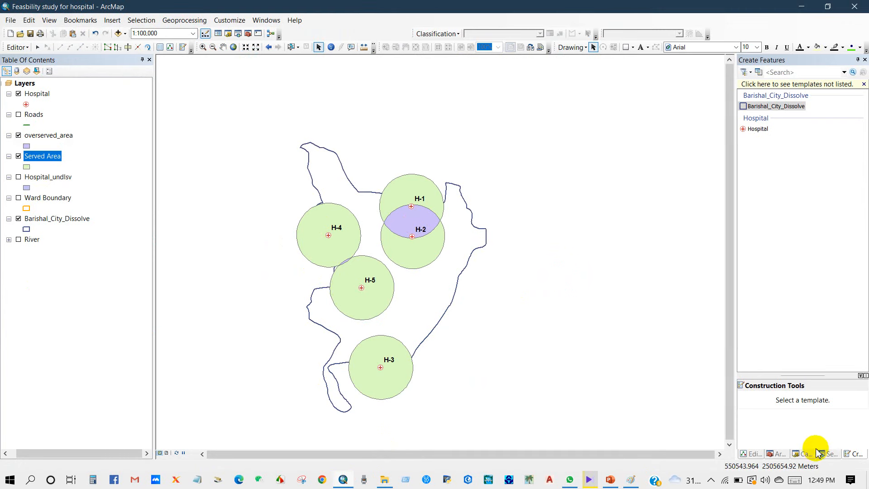
{"action": "left_click", "coordinate": [829, 453]}
{"action": "left_click", "coordinate": [761, 98]}
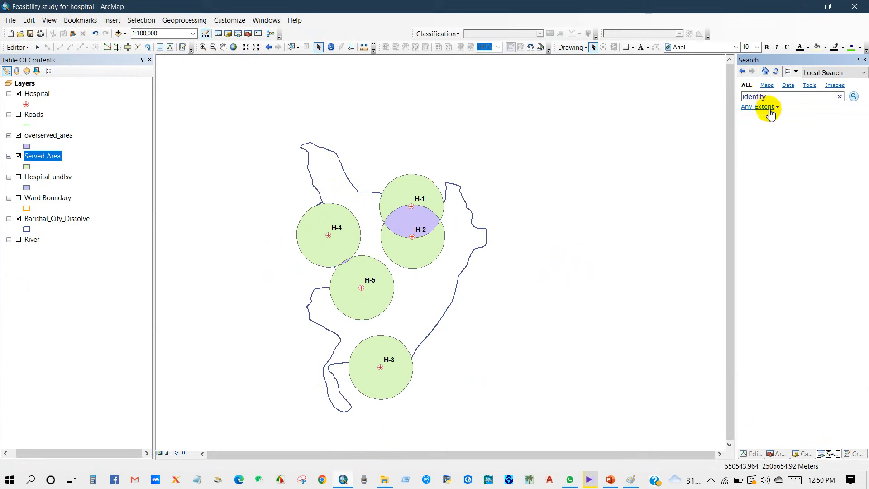
{"action": "left_click", "coordinate": [854, 97]}
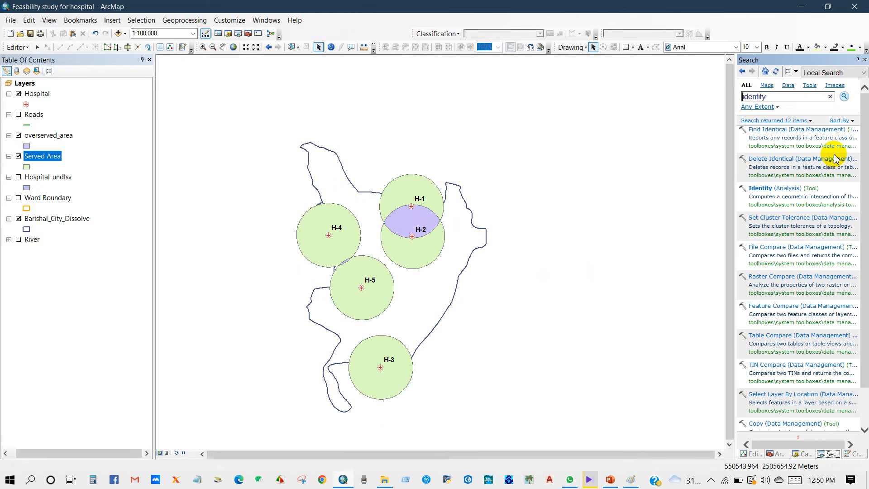
{"action": "left_click", "coordinate": [768, 191]}
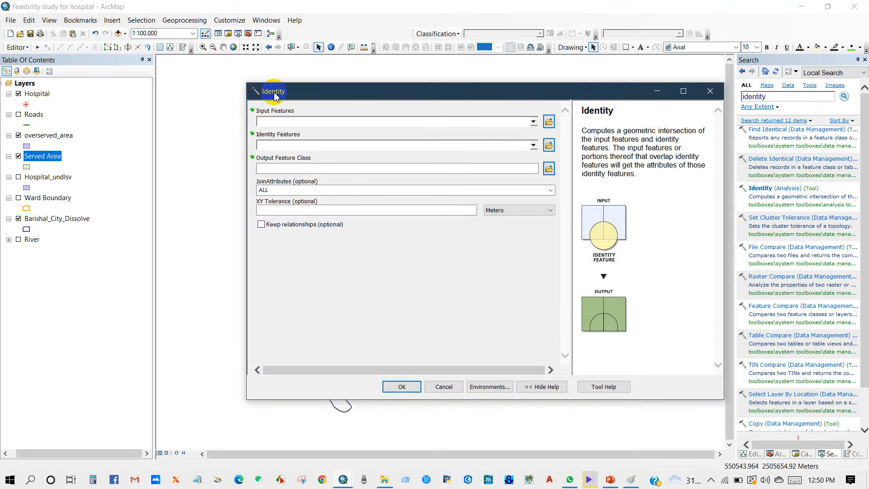
{"action": "left_click_drag", "start_coordinate": [584, 134], "coordinate": [640, 175]}
{"action": "left_click", "coordinate": [628, 262]}
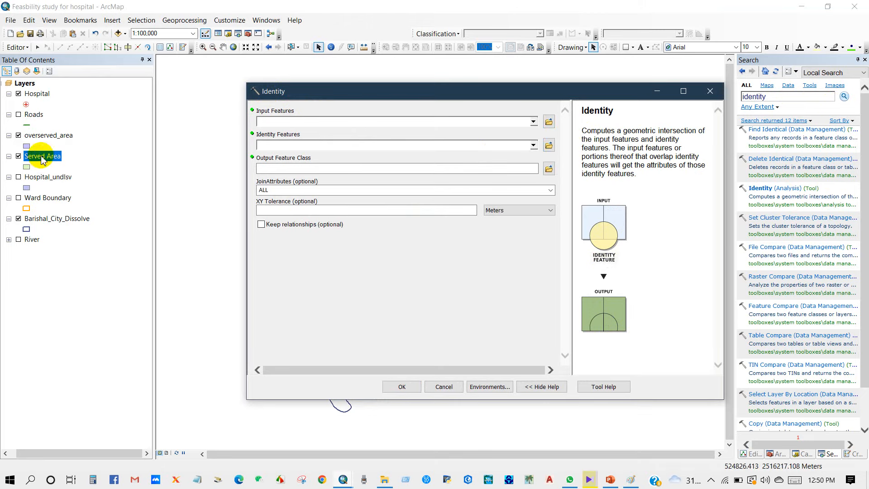
Step: Set Served Area as the Identity tool's input features and overserved_area as its identity features
{"action": "left_click", "coordinate": [532, 122]}
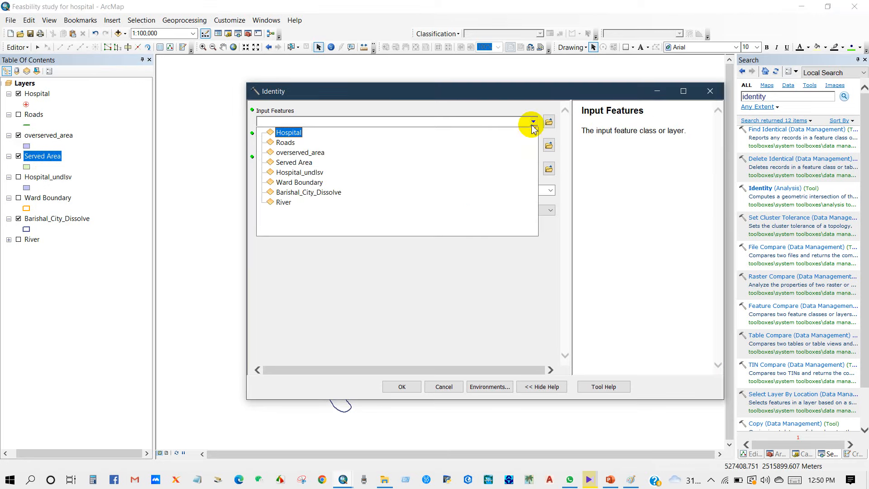
{"action": "left_click", "coordinate": [292, 162]}
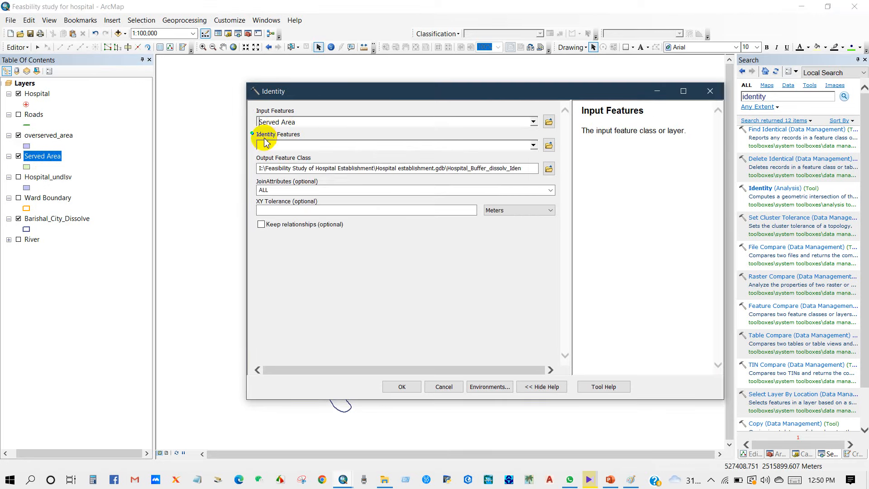
{"action": "left_click", "coordinate": [532, 144]}
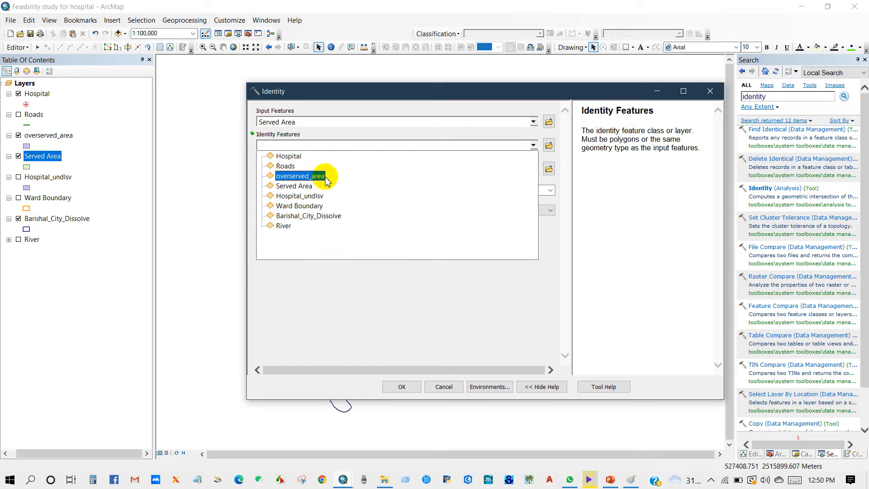
{"action": "left_click", "coordinate": [316, 178]}
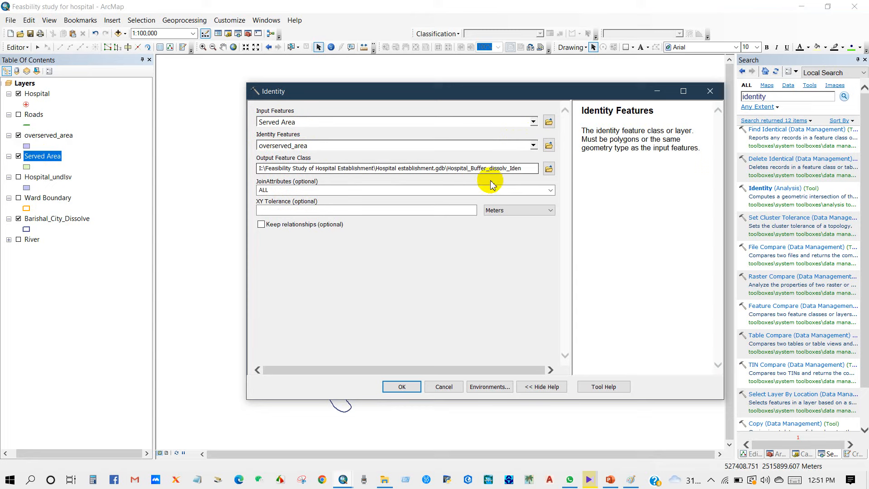
Step: Name the Identity output served_overserved_area in Hospital establishment.gdb and run the tool
{"action": "left_click", "coordinate": [549, 168]}
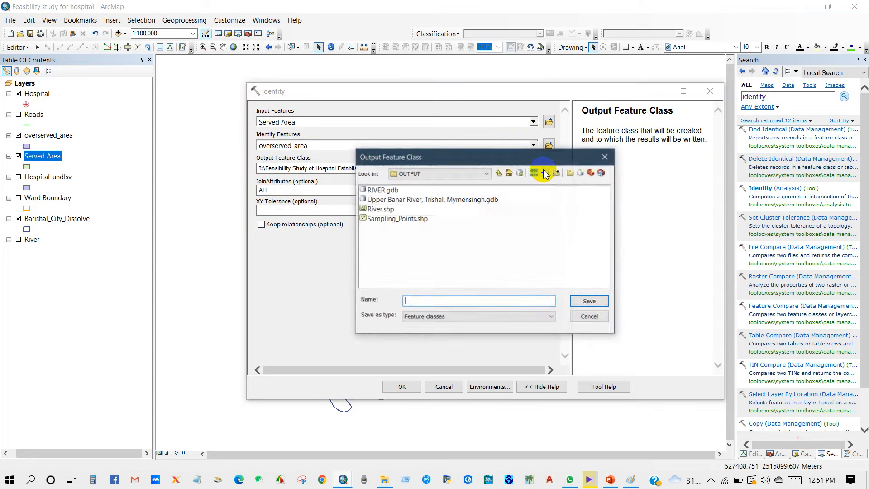
{"action": "left_click", "coordinate": [604, 156]}
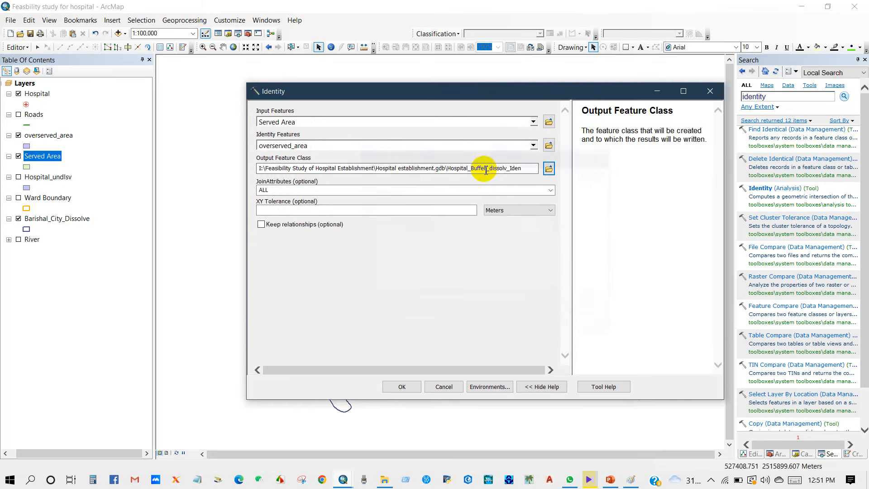
{"action": "left_click", "coordinate": [524, 169]}
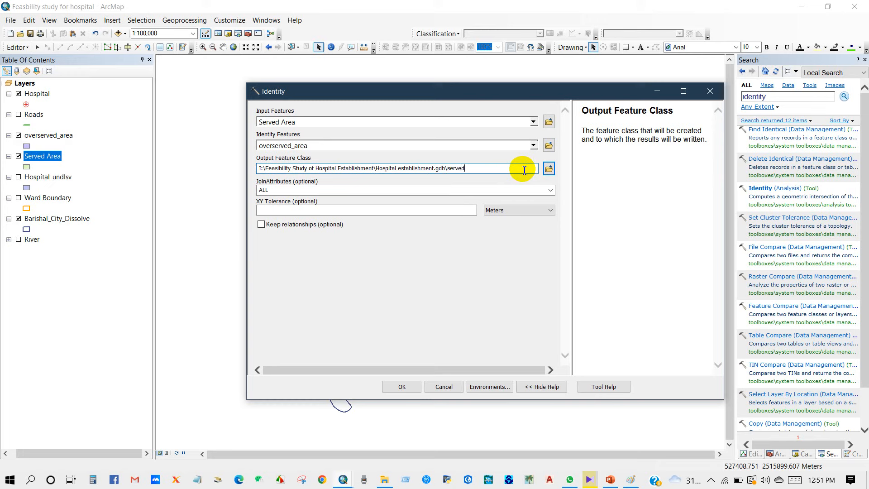
{"action": "type", "text": "verserved_area"}
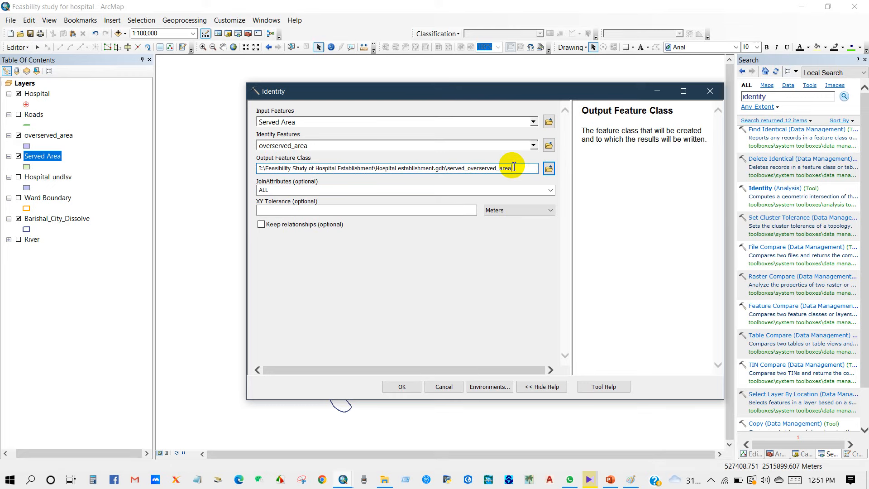
{"action": "left_click", "coordinate": [397, 385]}
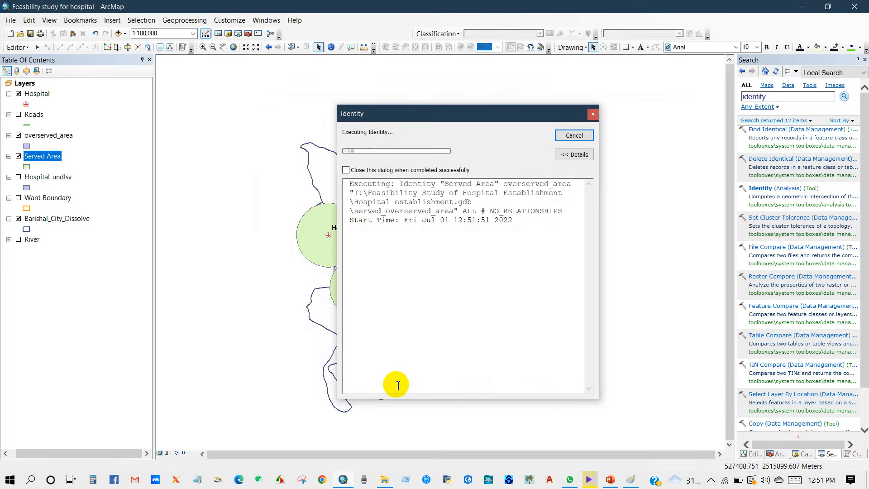
{"action": "left_click", "coordinate": [569, 137]}
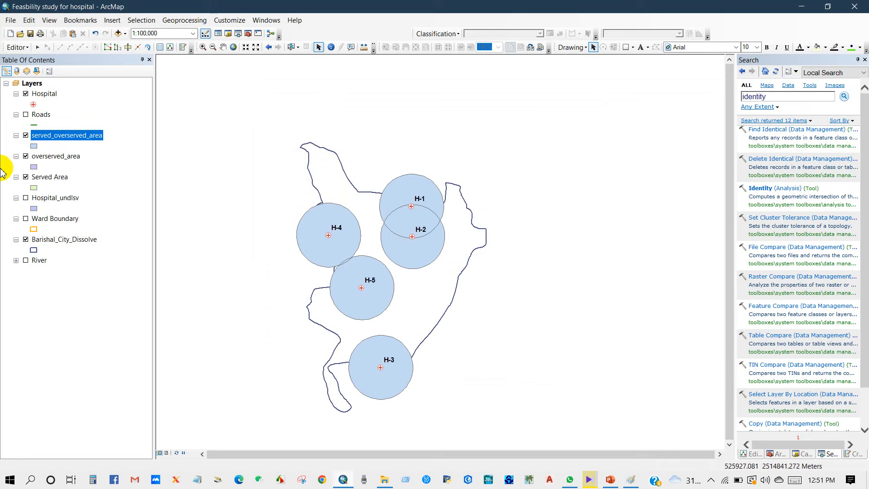
Step: Hide the overserved_area and Served Area layers so only the served_overserved_area result covers the city outline
{"action": "left_click", "coordinate": [26, 156]}
{"action": "left_click", "coordinate": [26, 177]}
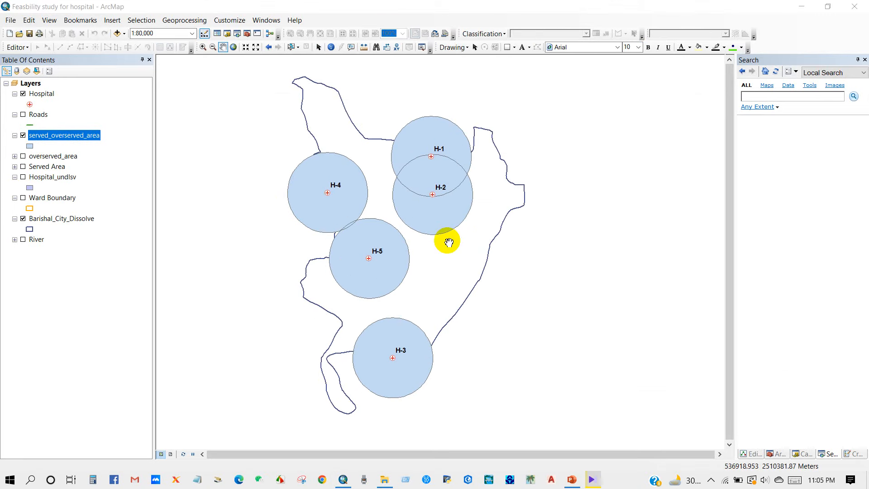
{"action": "left_click_drag", "start_coordinate": [447, 241], "coordinate": [462, 245]}
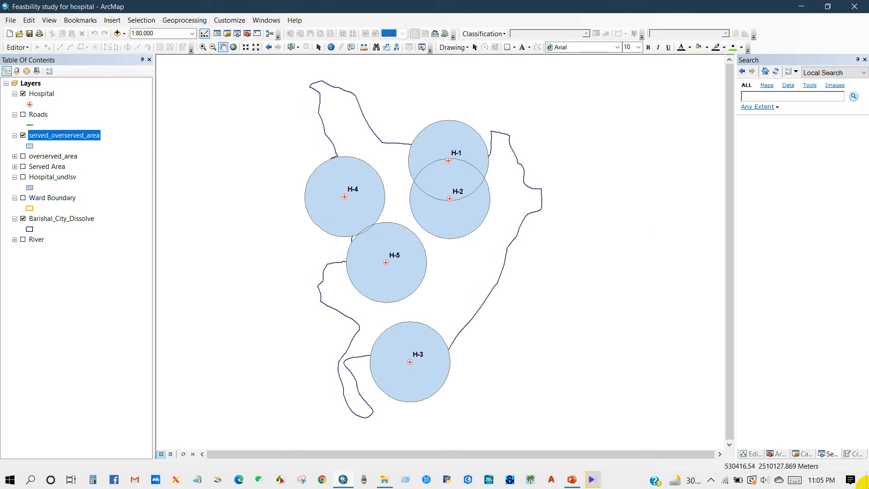
Step: Examine which areas on the map each record in the served_overserved_area attribute table covers, closing the table and clearing the selection
{"action": "right_click", "coordinate": [77, 138]}
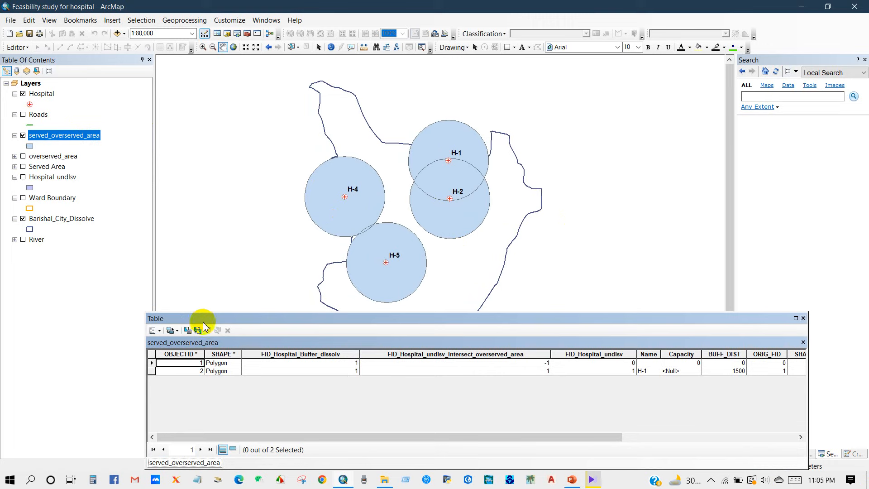
{"action": "left_click", "coordinate": [151, 362]}
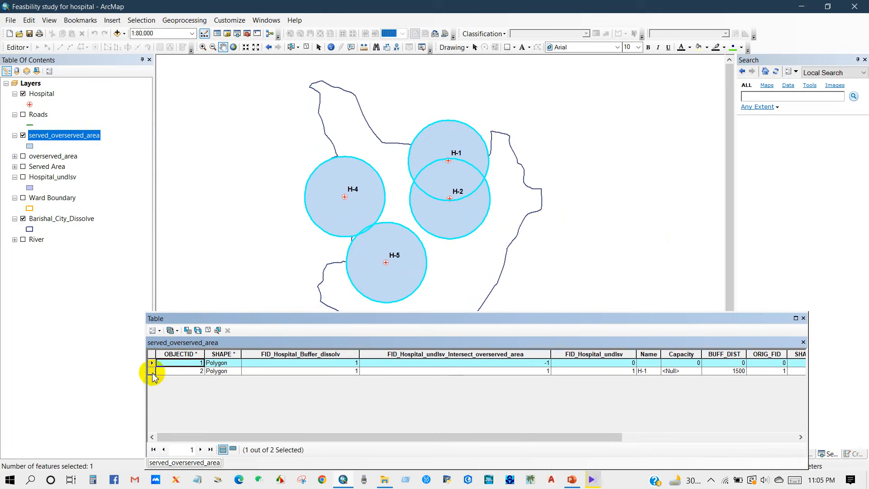
{"action": "left_click", "coordinate": [152, 371]}
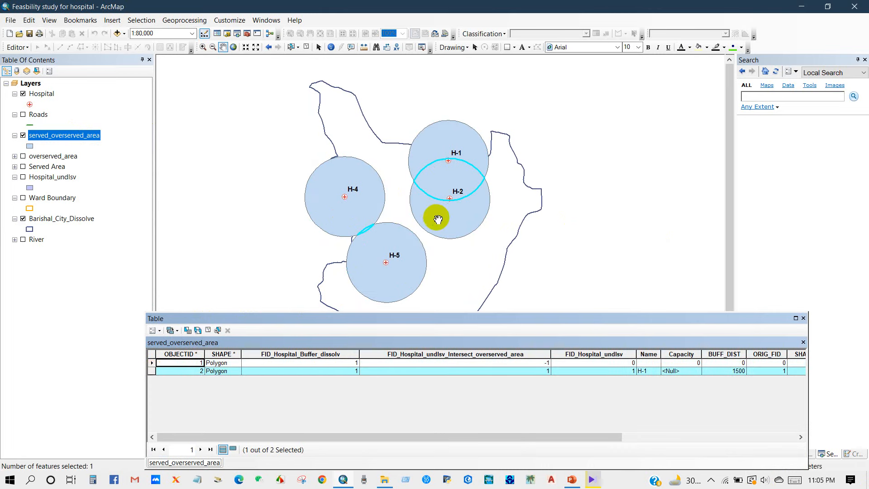
{"action": "scroll", "coordinate": [437, 221], "scroll_direction": "down", "scroll_amount": 2}
{"action": "left_click_drag", "start_coordinate": [439, 249], "coordinate": [434, 214]}
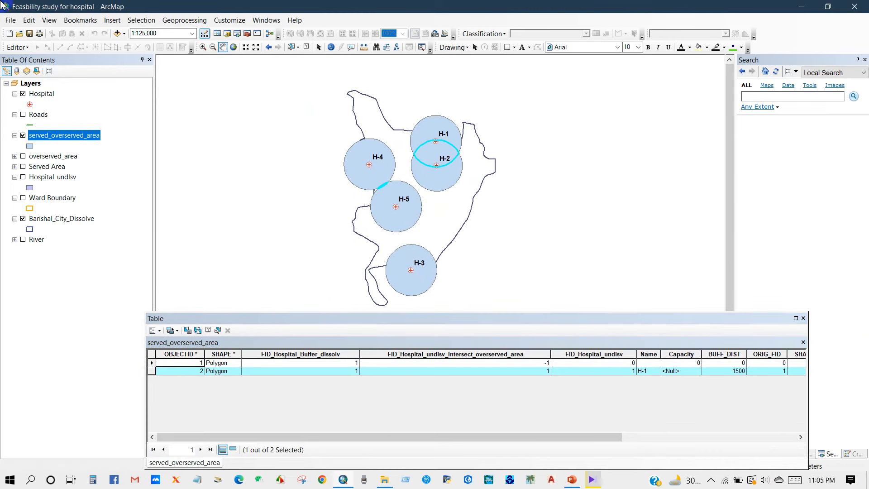
{"action": "left_click", "coordinate": [804, 318]}
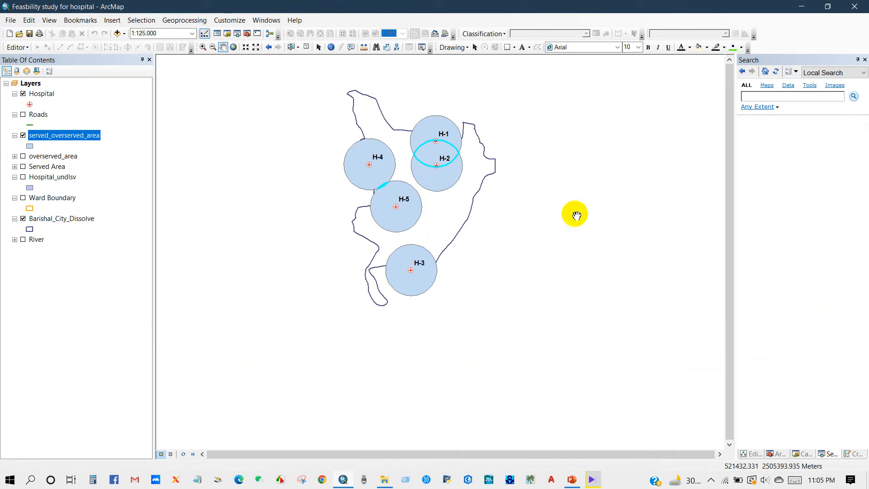
{"action": "left_click", "coordinate": [305, 46]}
{"action": "left_click_drag", "start_coordinate": [367, 160], "coordinate": [365, 208]}
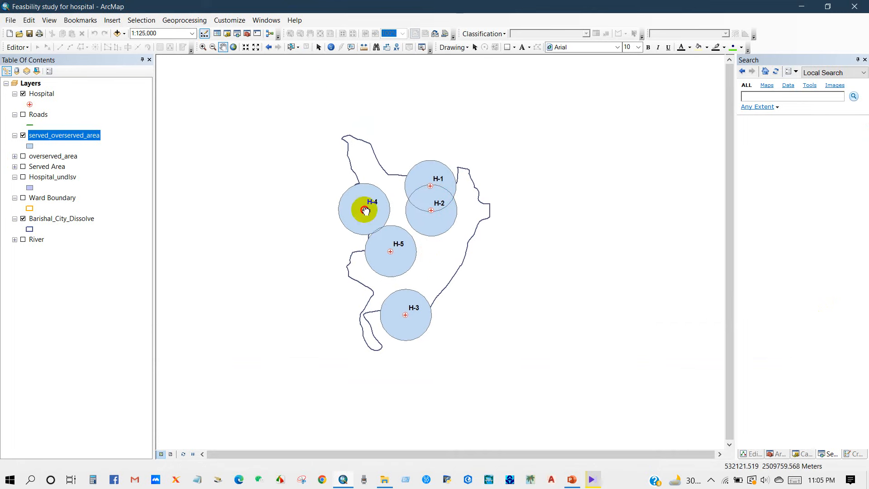
{"action": "scroll", "coordinate": [394, 250], "scroll_direction": "down", "scroll_amount": 4}
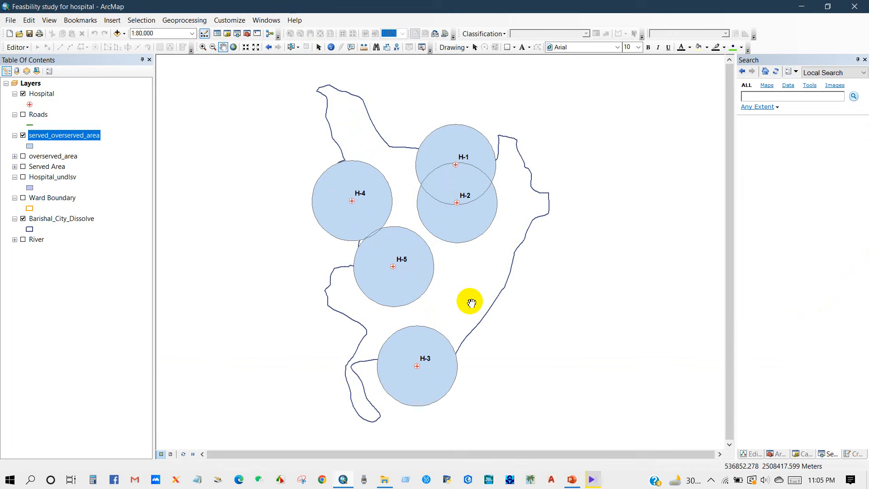
Step: Find and open the Identity (Analysis) tool again and set Barishal_City_Dissolve as its input features
{"action": "left_click", "coordinate": [768, 96]}
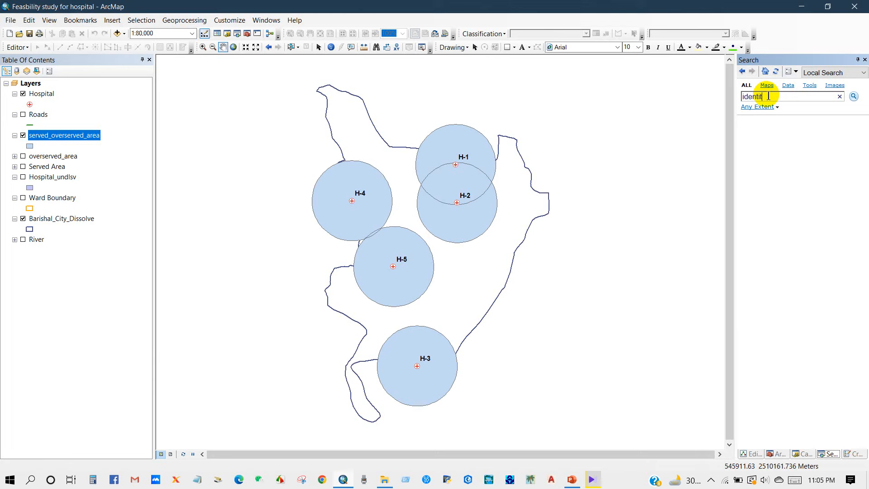
{"action": "left_click", "coordinate": [854, 97]}
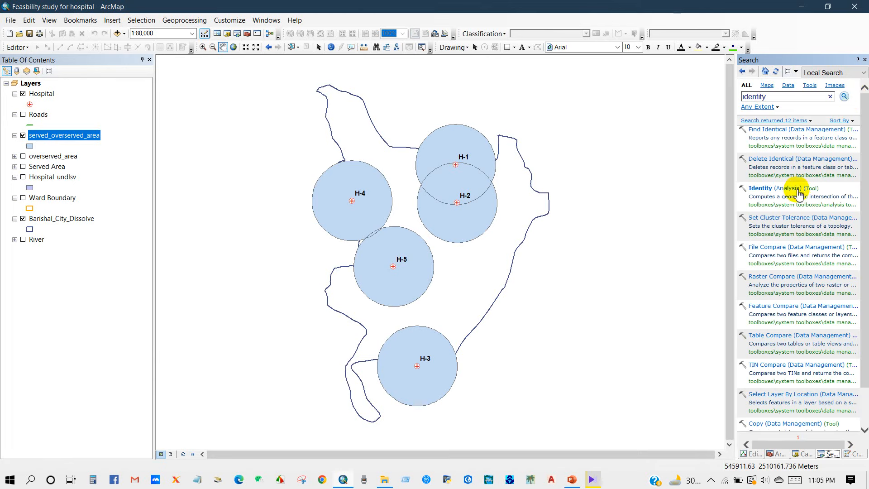
{"action": "left_click", "coordinate": [768, 189]}
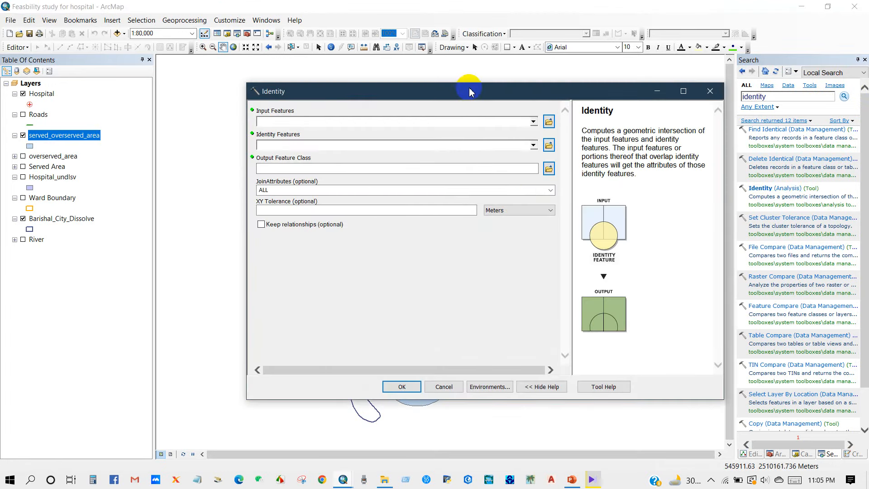
{"action": "left_click_drag", "start_coordinate": [469, 86], "coordinate": [425, 245]}
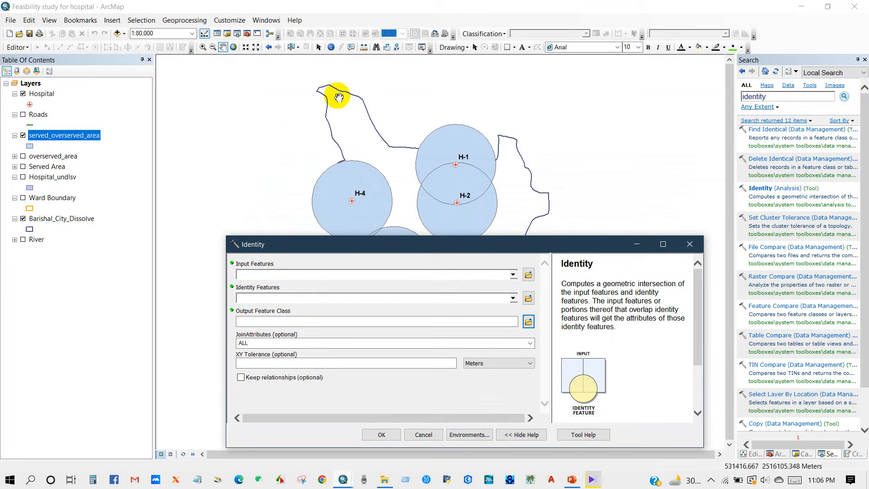
{"action": "left_click", "coordinate": [514, 274]}
{"action": "left_click", "coordinate": [306, 354]}
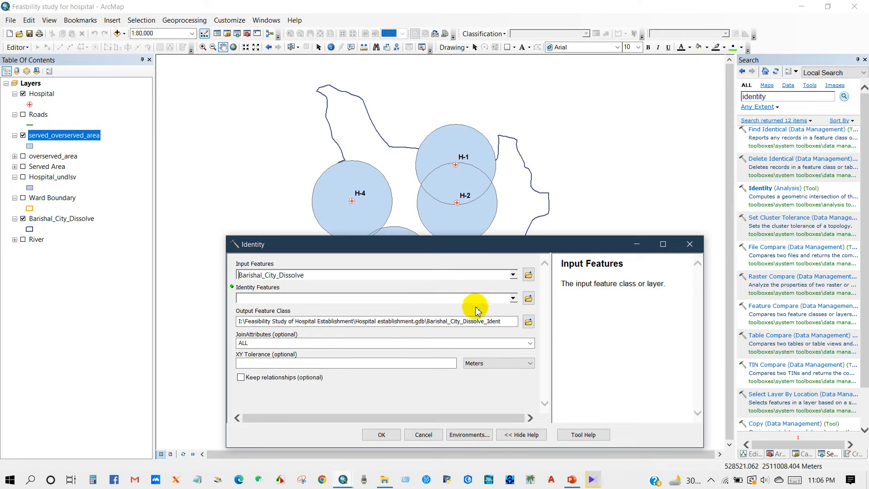
Step: Set served_overserved_area as the identity features, name the output Ser_overs_underser in Hospital establishment.gdb, and run the Identity tool
{"action": "left_click", "coordinate": [511, 298]}
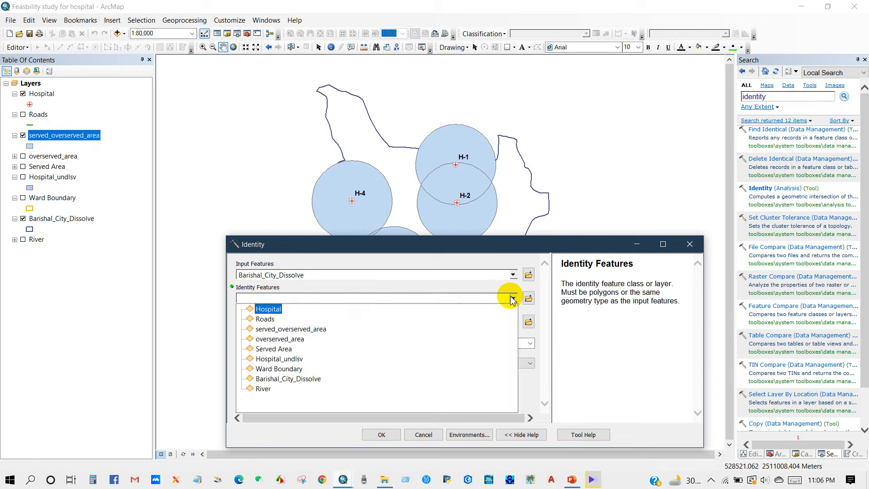
{"action": "left_click", "coordinate": [299, 330]}
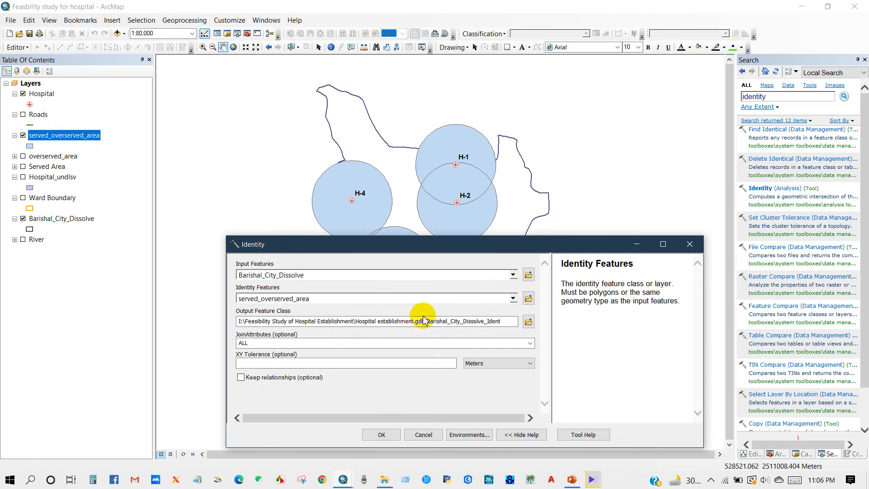
{"action": "left_click", "coordinate": [526, 322]}
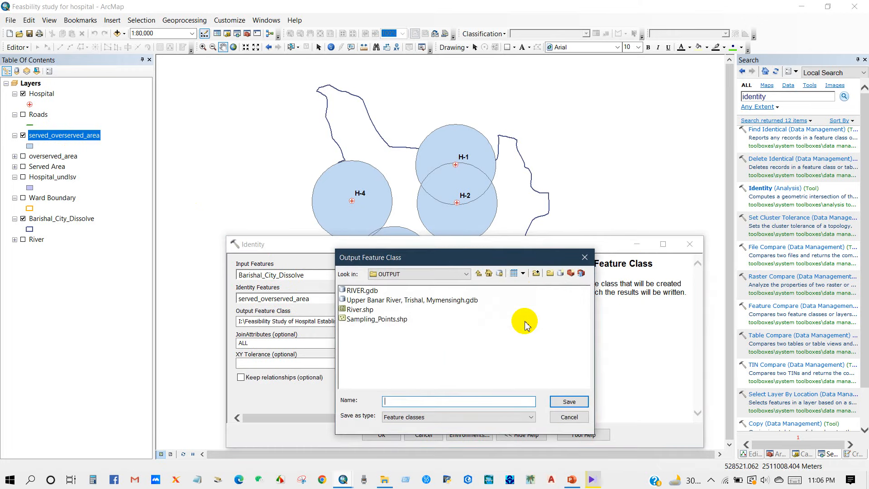
{"action": "left_click", "coordinate": [583, 258]}
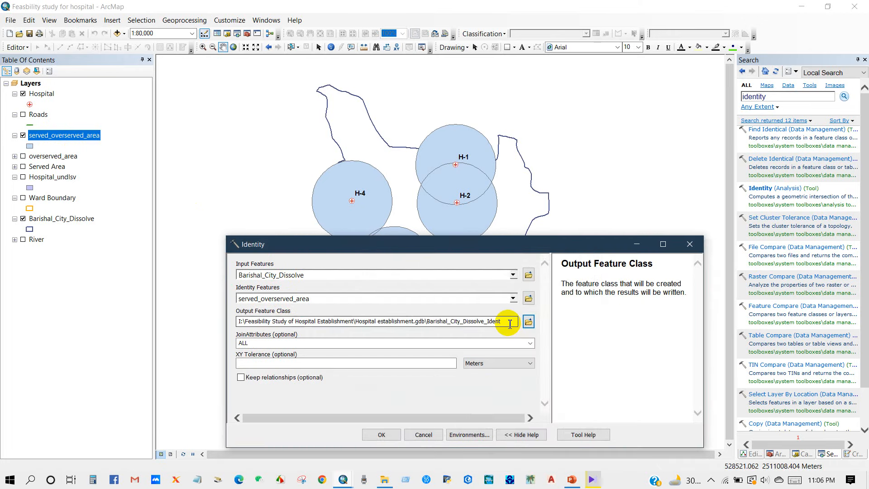
{"action": "left_click_drag", "start_coordinate": [509, 321], "coordinate": [445, 320]}
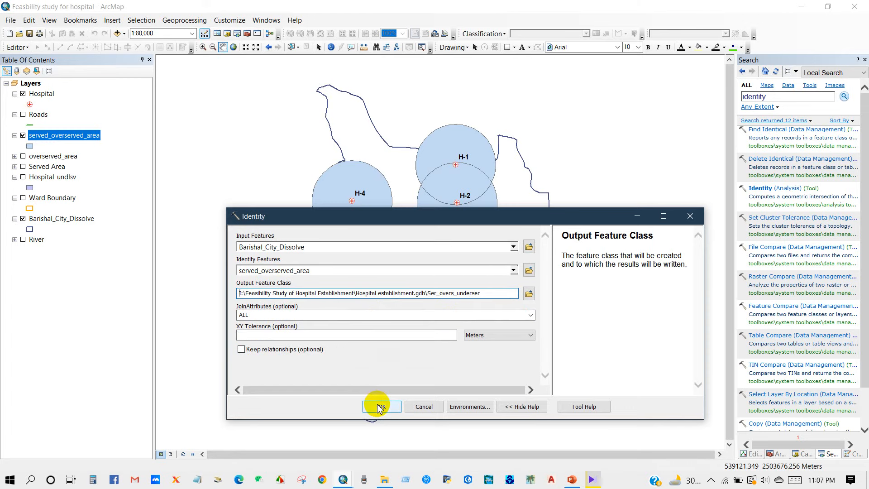
{"action": "left_click", "coordinate": [380, 405]}
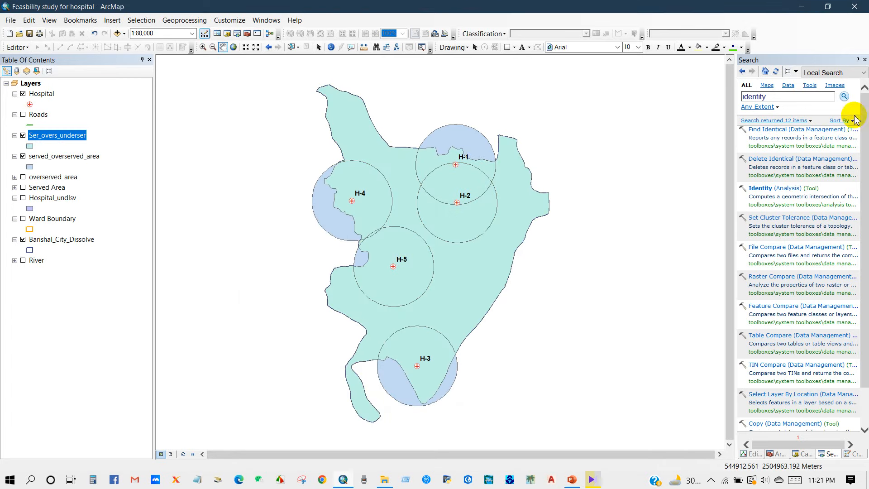
Step: Hide the served_overserved_area layer and open the attribute table of Ser_overs_underser
{"action": "left_click", "coordinate": [23, 157]}
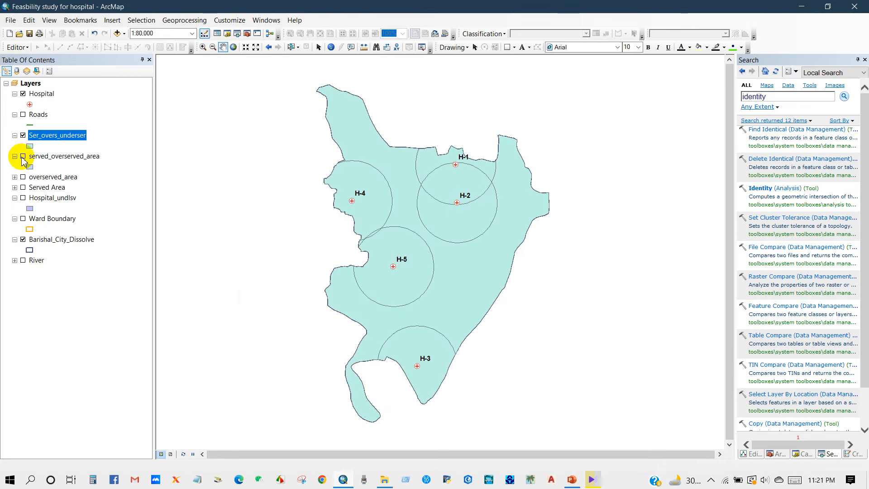
{"action": "right_click", "coordinate": [58, 135]}
{"action": "left_click", "coordinate": [90, 161]}
{"action": "left_click_drag", "start_coordinate": [222, 238], "coordinate": [227, 277]}
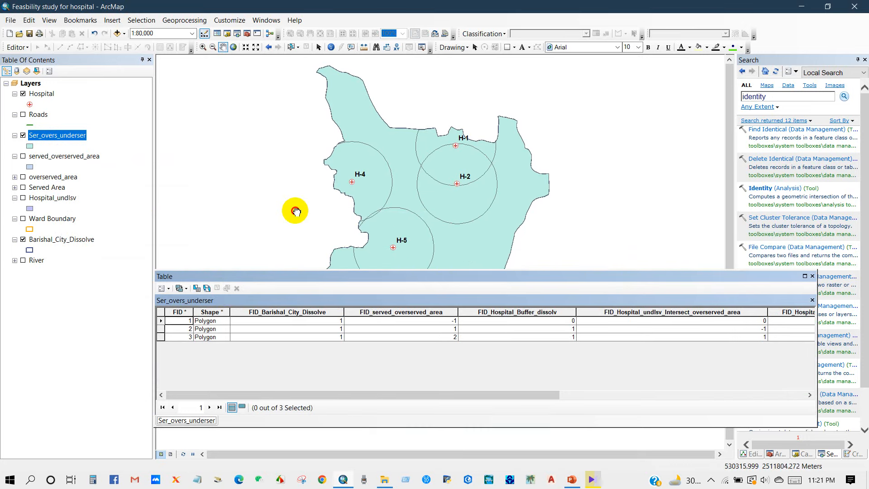
Step: Examine which areas on the map each of the three Ser_overs_underser records covers, clearing the selection at the end
{"action": "scroll", "coordinate": [294, 210], "scroll_direction": "down", "scroll_amount": 2}
{"action": "left_click_drag", "start_coordinate": [295, 210], "coordinate": [295, 168]}
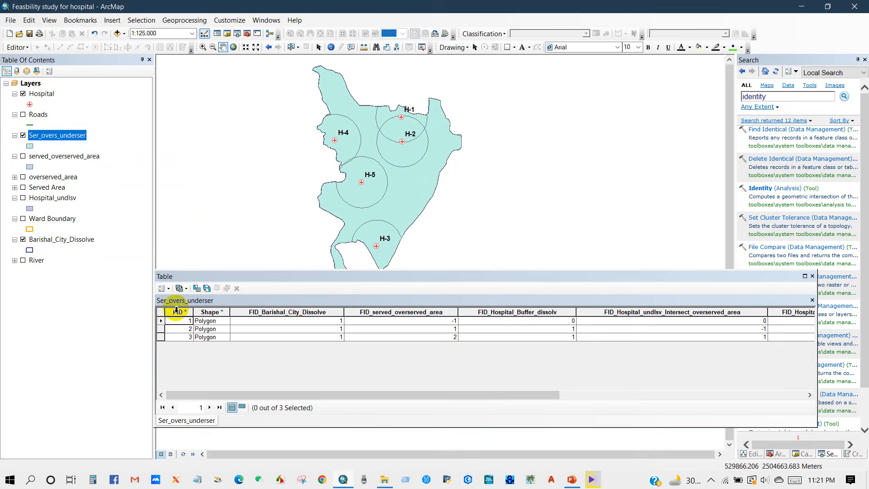
{"action": "left_click_drag", "start_coordinate": [228, 278], "coordinate": [232, 299]}
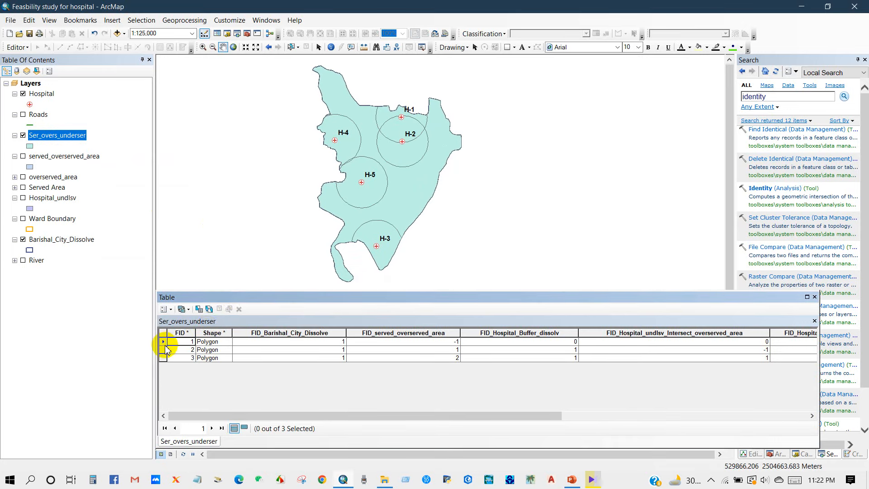
{"action": "left_click", "coordinate": [164, 342]}
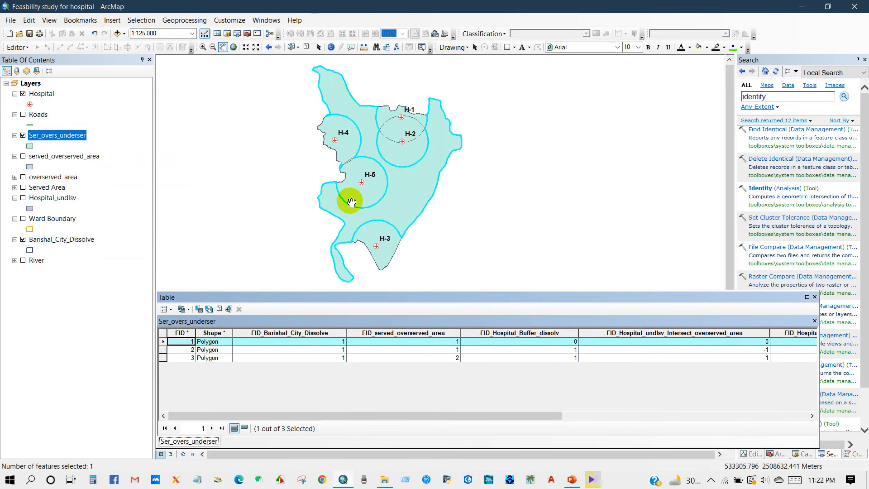
{"action": "scroll", "coordinate": [352, 202], "scroll_direction": "up", "scroll_amount": 1}
{"action": "scroll", "coordinate": [352, 202], "scroll_direction": "down", "scroll_amount": 1}
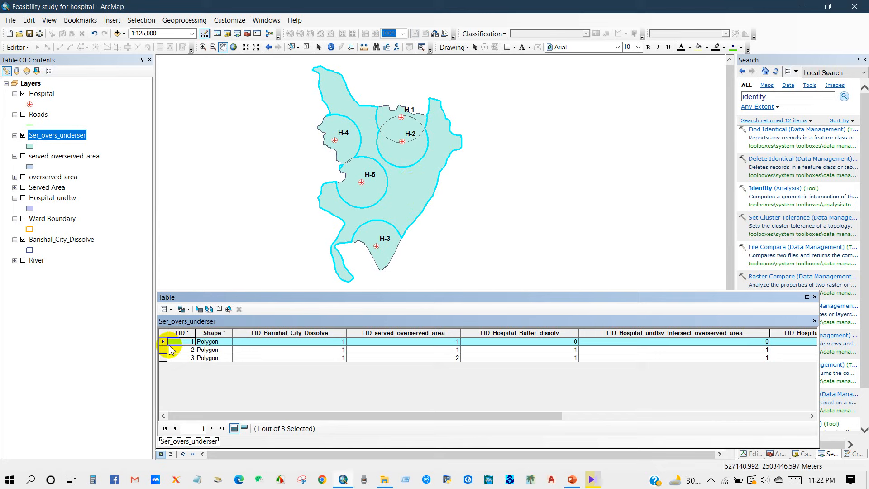
{"action": "left_click", "coordinate": [163, 350]}
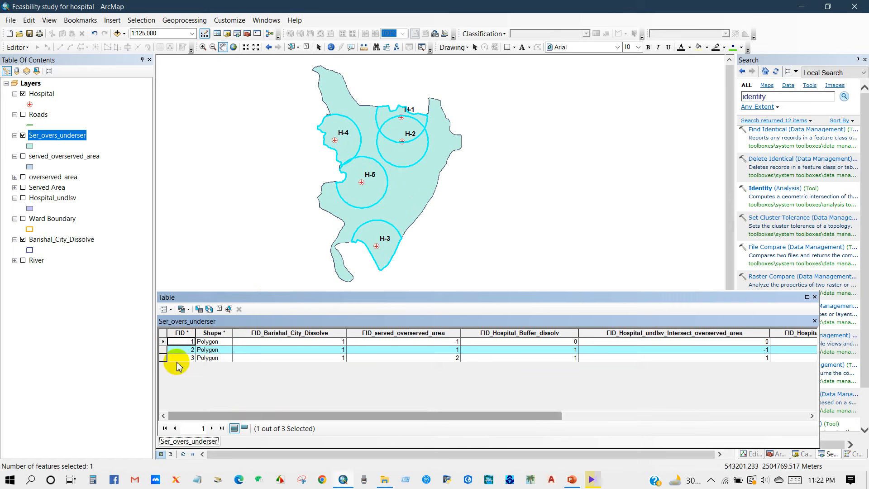
{"action": "left_click", "coordinate": [166, 297]}
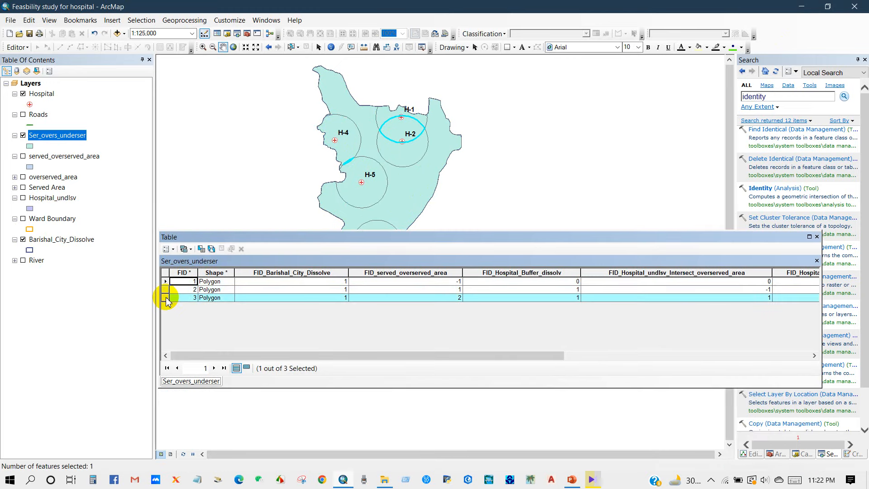
{"action": "left_click_drag", "start_coordinate": [262, 240], "coordinate": [264, 287]}
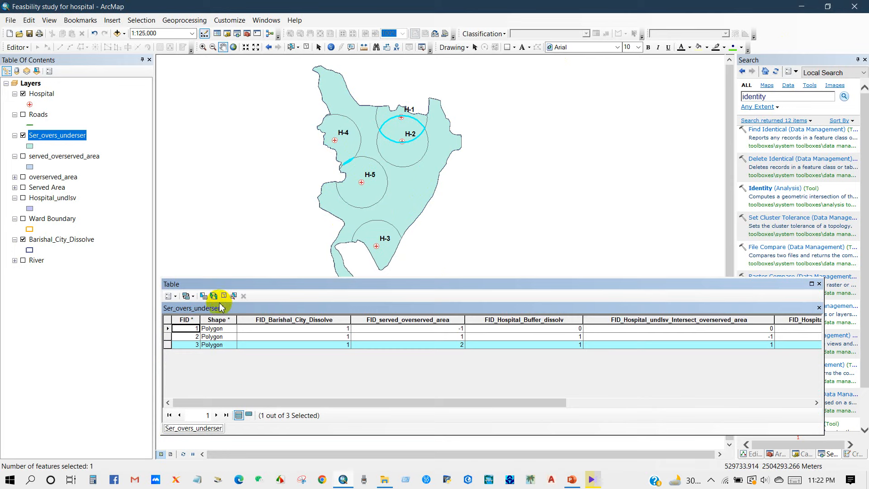
{"action": "left_click", "coordinate": [224, 296]}
Step: Delete the FID_served_overserved_area field from the Ser_overs_underser attribute table
{"action": "left_click_drag", "start_coordinate": [272, 284], "coordinate": [274, 133]}
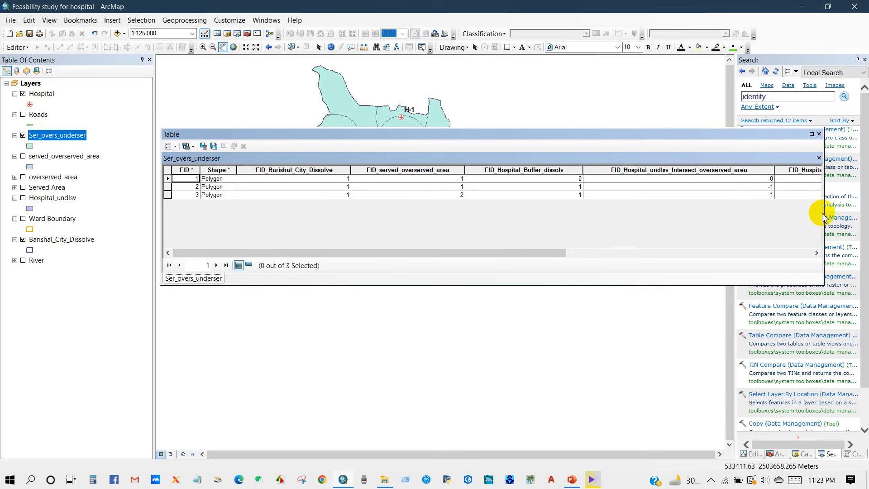
{"action": "left_click_drag", "start_coordinate": [824, 213], "coordinate": [704, 208]}
{"action": "left_click_drag", "start_coordinate": [387, 134], "coordinate": [397, 135]}
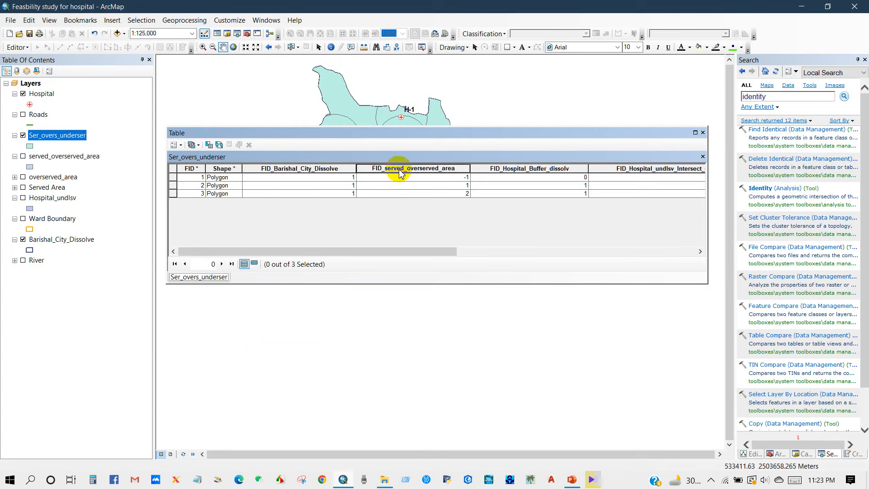
{"action": "right_click", "coordinate": [399, 169]}
{"action": "left_click", "coordinate": [432, 289]}
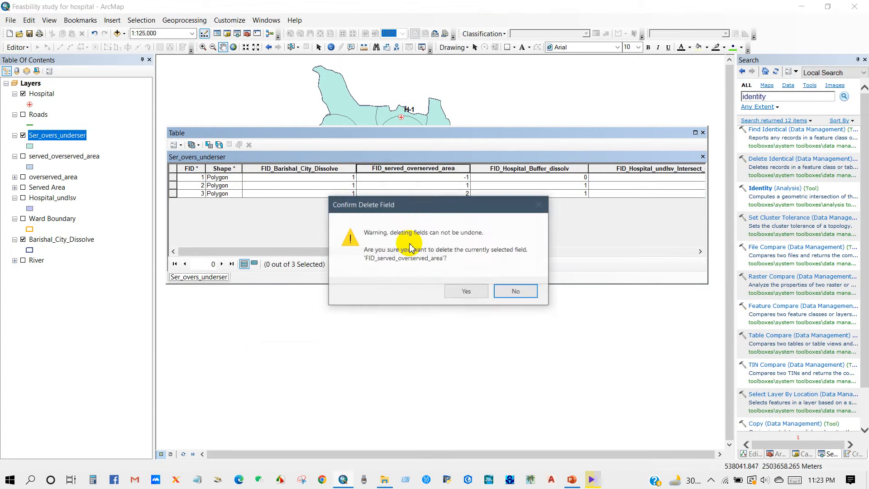
{"action": "left_click", "coordinate": [462, 289]}
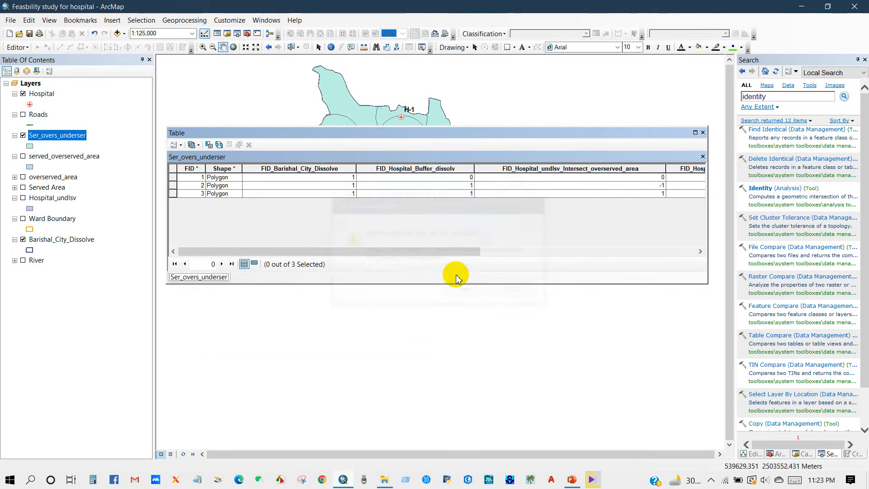
Step: Delete FID_Hospital_Buffer_dissolv, FID_Hospital_undlsv_Intersect_overserved_area and the other inherited fields, keeping only FID, Shape, Shape_Length and Shape_Area
{"action": "right_click", "coordinate": [416, 171]}
{"action": "left_click", "coordinate": [428, 289]}
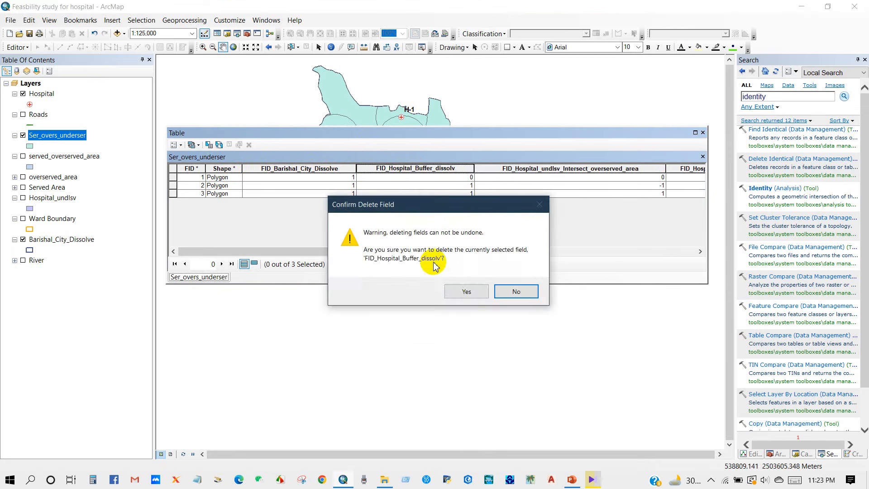
{"action": "left_click", "coordinate": [462, 289]}
{"action": "right_click", "coordinate": [424, 171]}
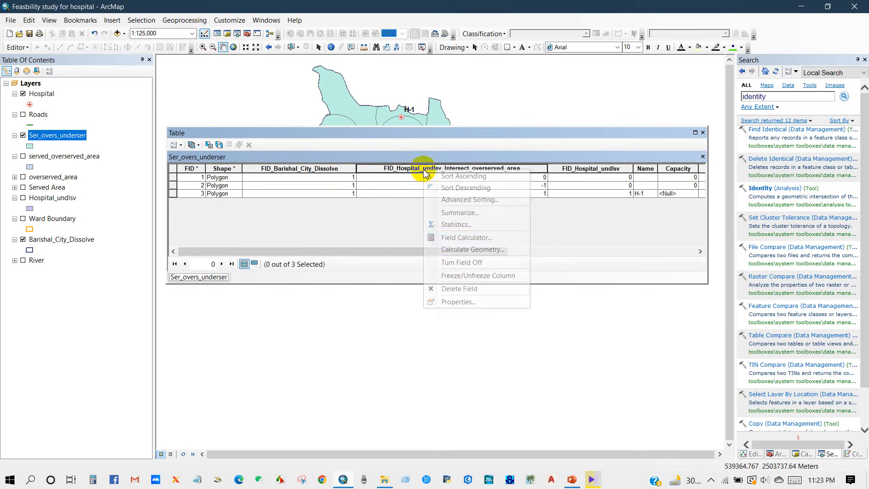
{"action": "left_click", "coordinate": [446, 288]}
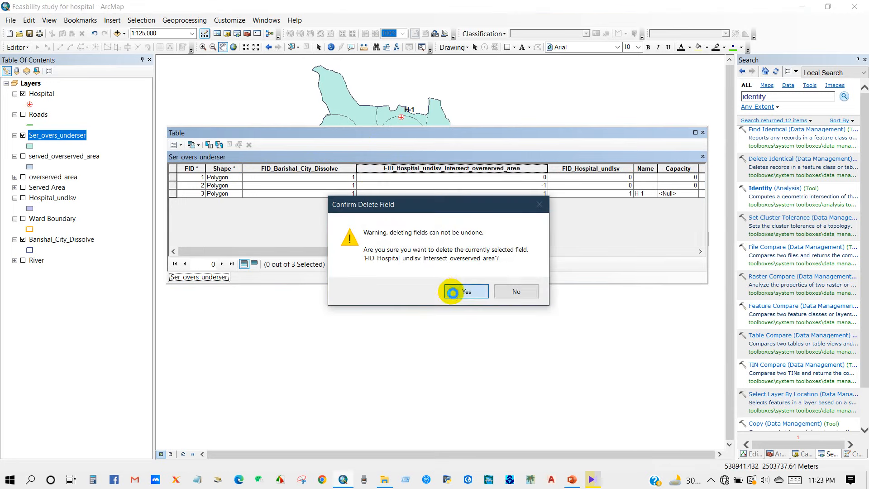
{"action": "left_click", "coordinate": [451, 293]}
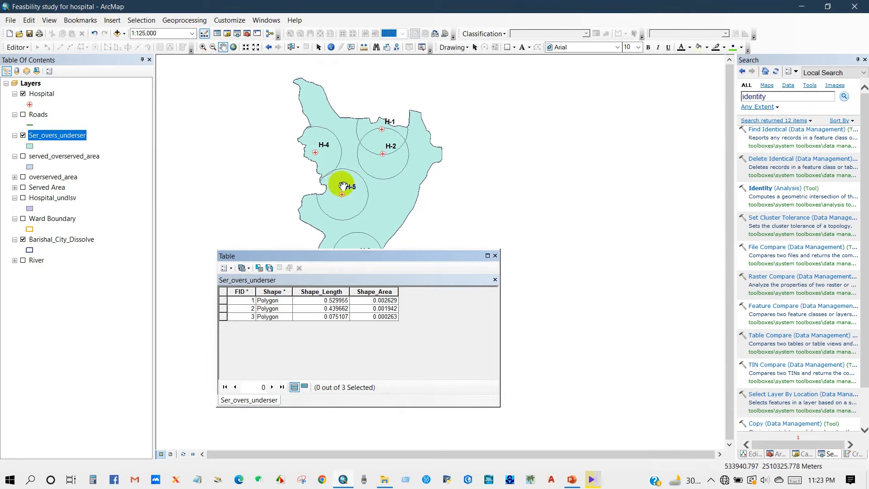
Step: Add a new Text field named Type to the Ser_overs_underser attribute table
{"action": "left_click_drag", "start_coordinate": [334, 184], "coordinate": [411, 179]}
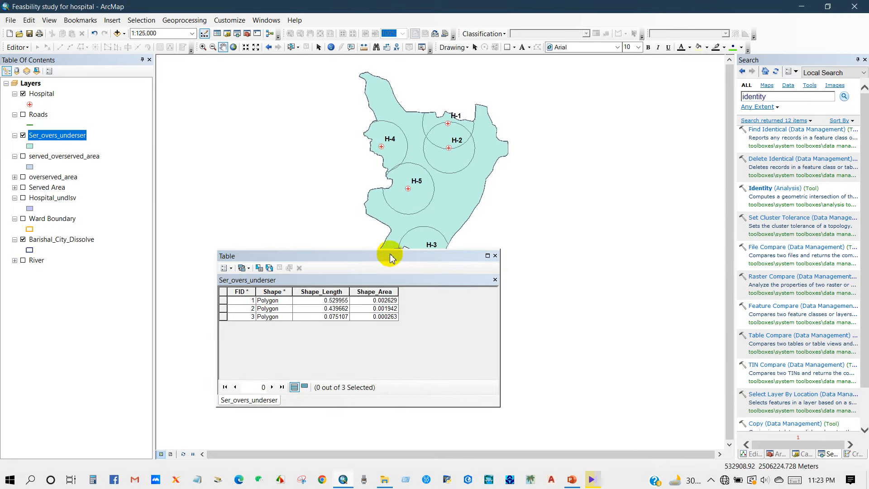
{"action": "left_click_drag", "start_coordinate": [390, 256], "coordinate": [423, 181]}
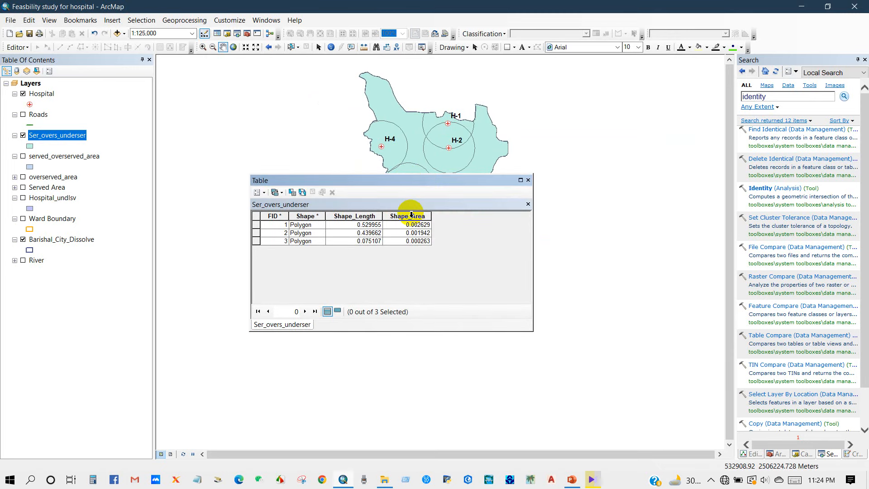
{"action": "left_click", "coordinate": [266, 195]}
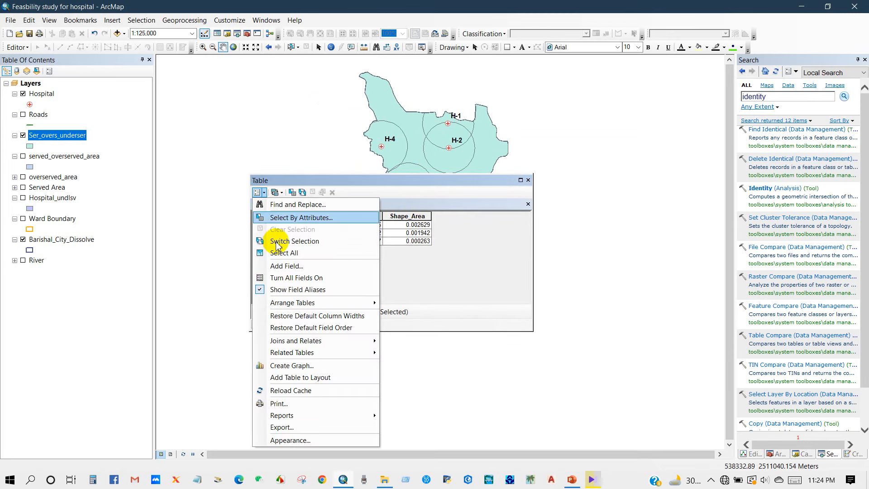
{"action": "left_click", "coordinate": [281, 265]}
{"action": "left_click", "coordinate": [412, 184]}
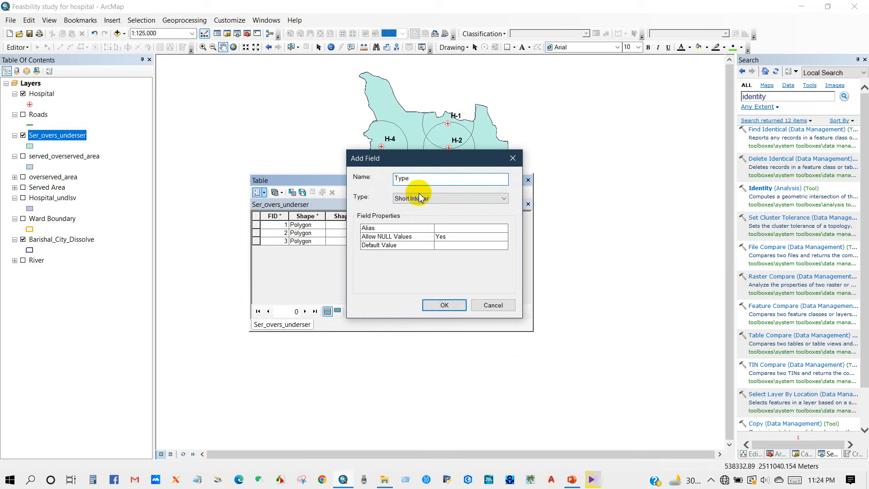
{"action": "left_click", "coordinate": [419, 198]}
{"action": "left_click", "coordinate": [421, 235]}
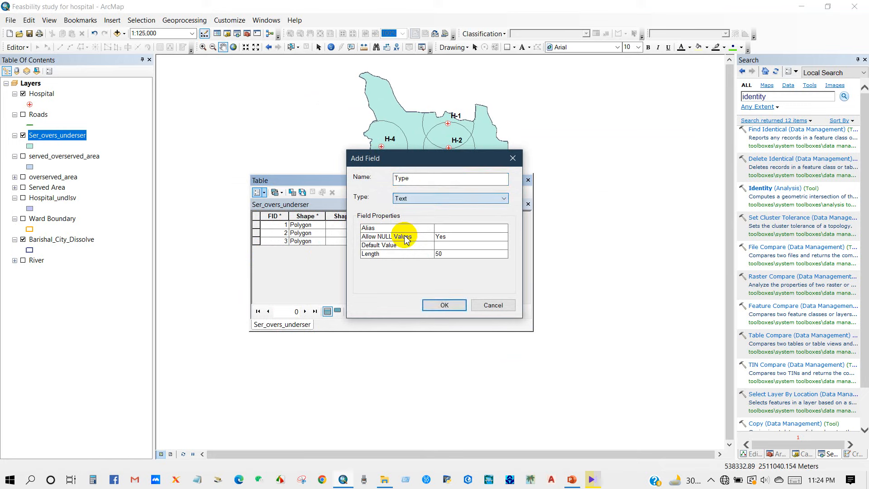
{"action": "left_click", "coordinate": [438, 307]}
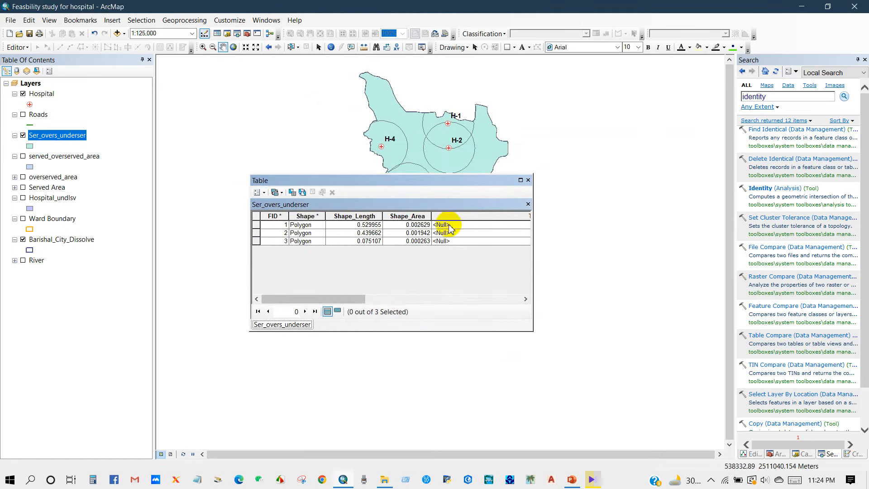
Step: Widen the attribute table window and narrow the Type column so that all fields fit in view
{"action": "left_click_drag", "start_coordinate": [350, 298], "coordinate": [404, 299]}
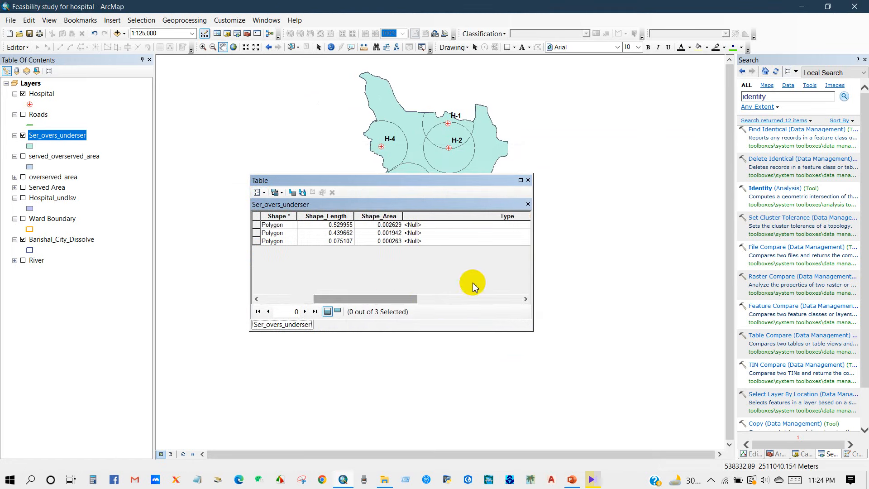
{"action": "left_click", "coordinate": [534, 282]}
{"action": "left_click_drag", "start_coordinate": [533, 282], "coordinate": [651, 287]}
{"action": "left_click_drag", "start_coordinate": [639, 215], "coordinate": [532, 217]}
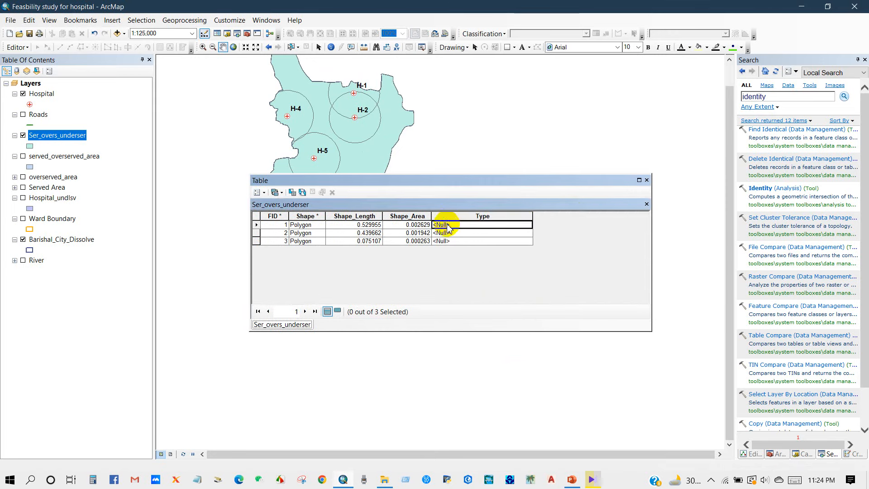
Step: Start an editing session on the Ser_overs_underser layer
{"action": "left_click", "coordinate": [18, 47]}
{"action": "left_click", "coordinate": [30, 63]}
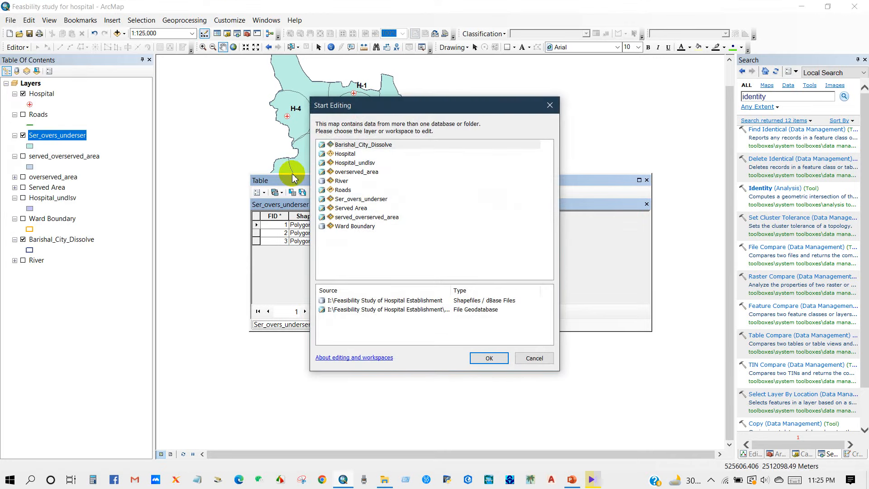
{"action": "left_click", "coordinate": [347, 202]}
{"action": "left_click", "coordinate": [482, 360]}
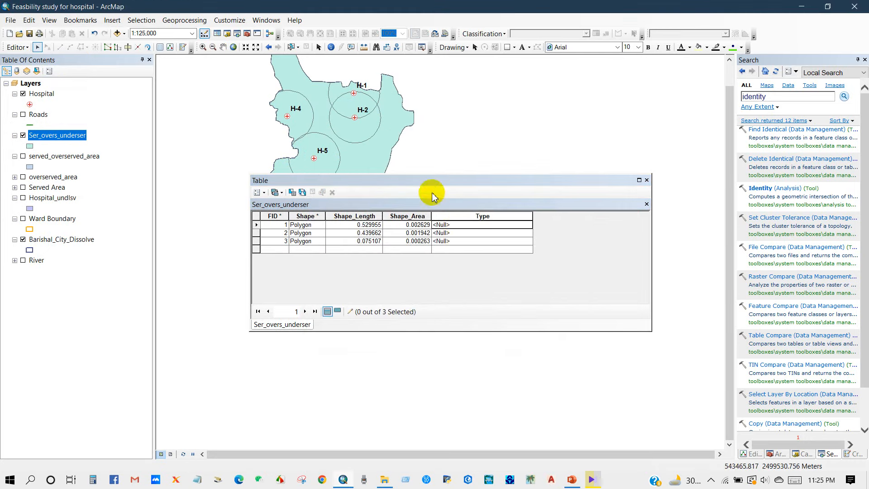
Step: Select the FID 1 polygon in the Ser_overs_underser table and set its Type to Underserved
{"action": "left_click_drag", "start_coordinate": [423, 180], "coordinate": [422, 236]}
{"action": "left_click", "coordinate": [257, 281]}
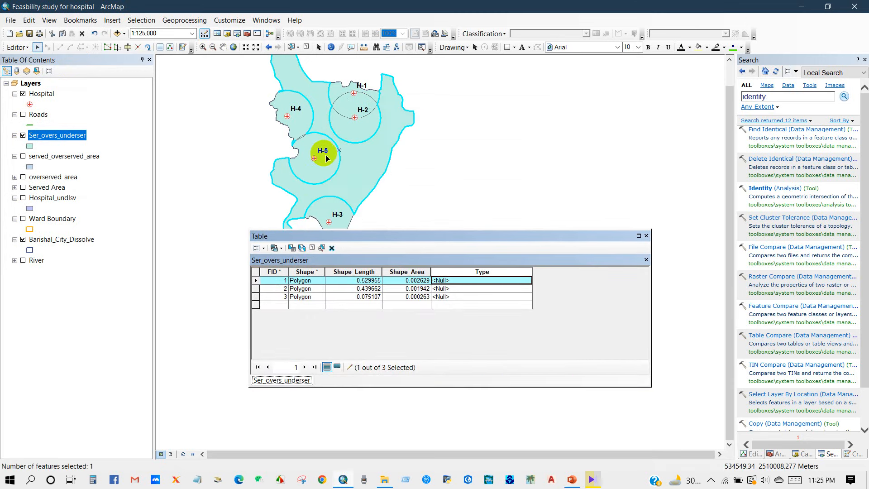
{"action": "scroll", "coordinate": [326, 158], "scroll_direction": "down", "scroll_amount": 1}
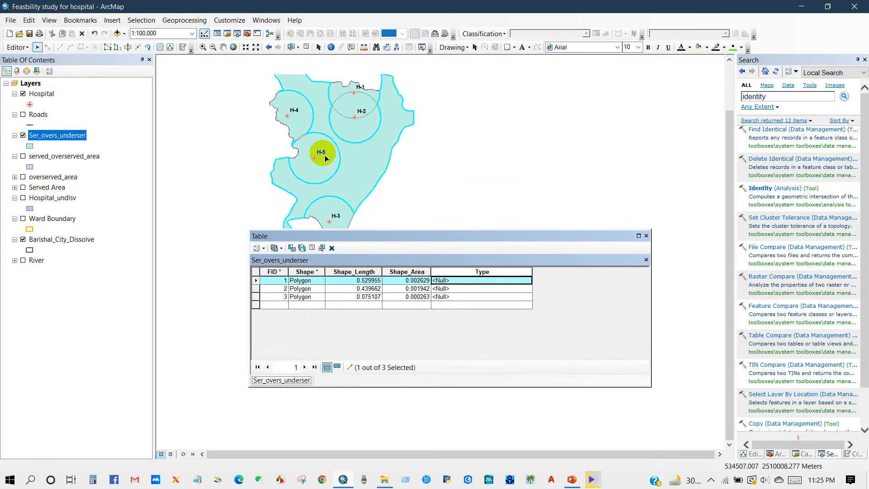
{"action": "scroll", "coordinate": [357, 166], "scroll_direction": "down", "scroll_amount": 1}
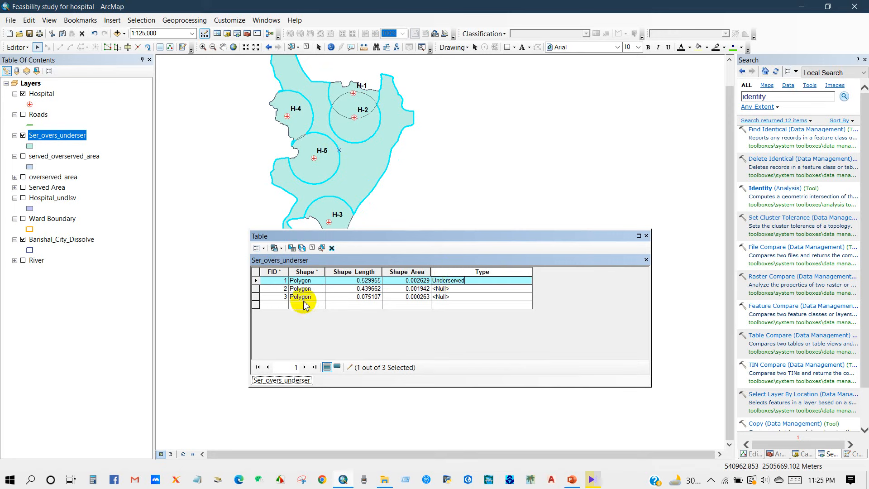
Step: Set the FID 2 polygon's Type to Served Area and extend the FID 1 entry to Underserved Area
{"action": "left_click", "coordinate": [256, 289]}
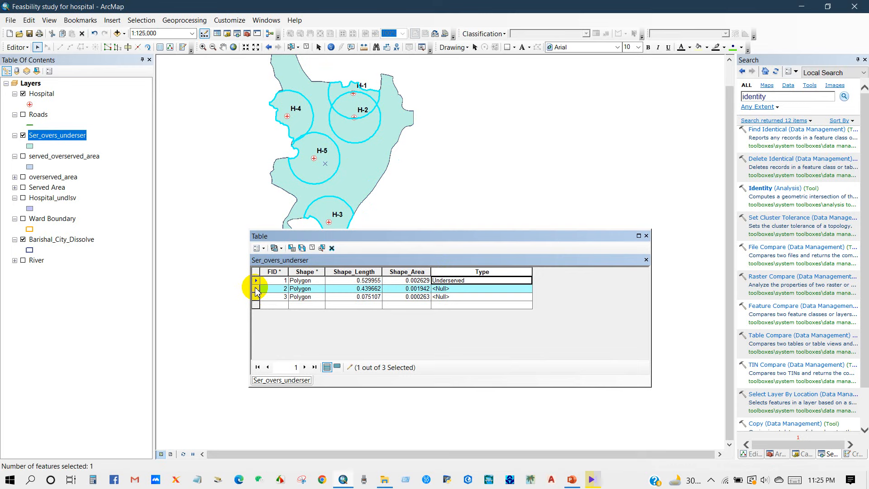
{"action": "left_click", "coordinate": [444, 290]}
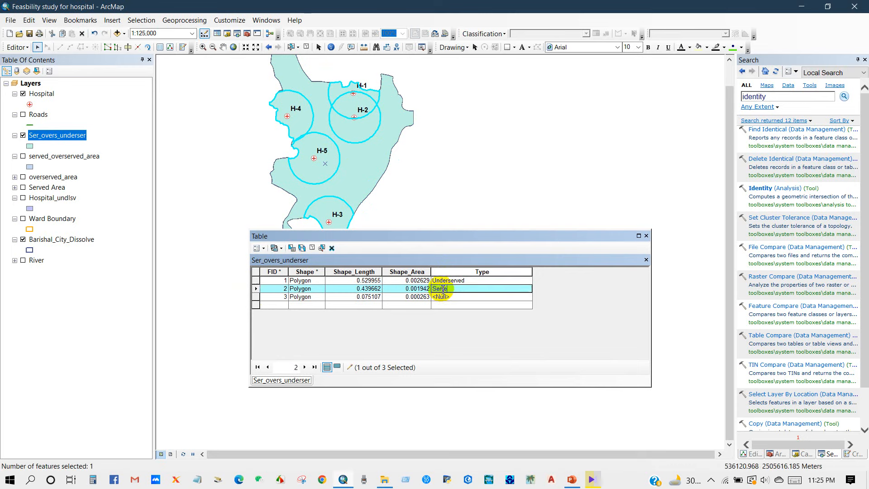
{"action": "type", "text": "Served"}
{"action": "key", "text": "Return"}
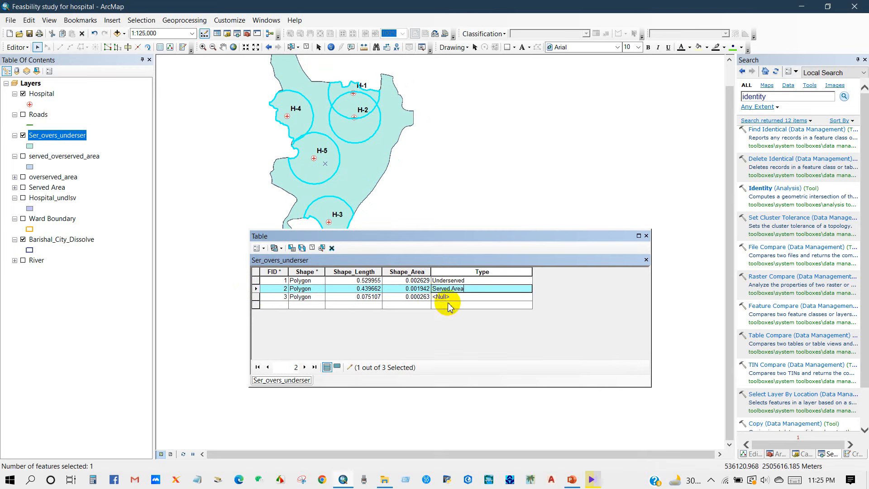
{"action": "left_click", "coordinate": [473, 282]}
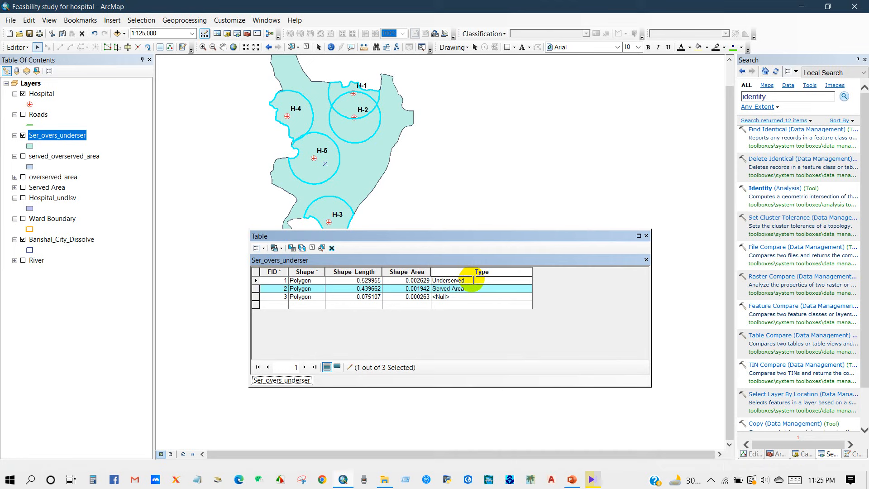
{"action": "type", "text": "Area"}
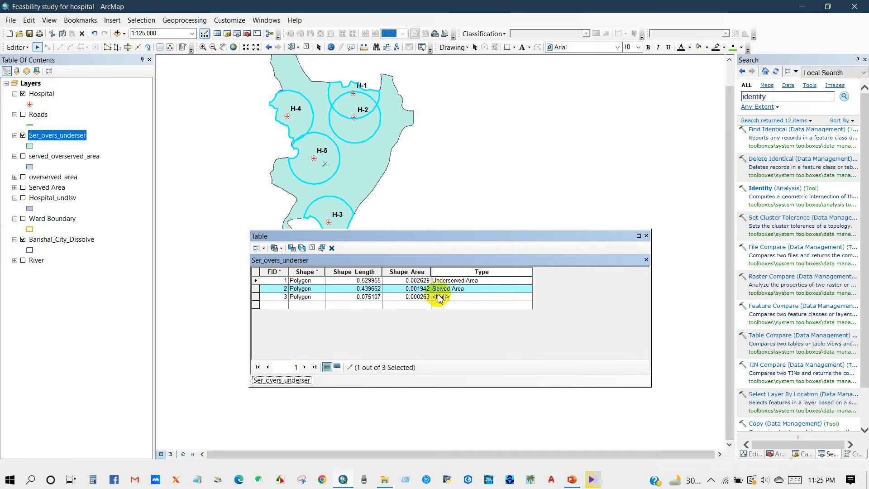
Step: Set the FID 3 polygon's Type to Overserved Area and clear the selection
{"action": "left_click", "coordinate": [257, 297]}
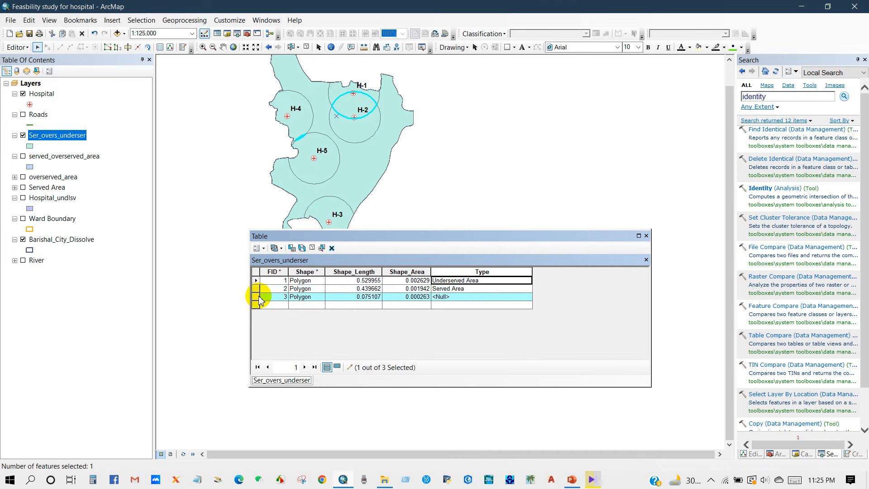
{"action": "left_click", "coordinate": [444, 304]}
{"action": "left_click", "coordinate": [446, 297]}
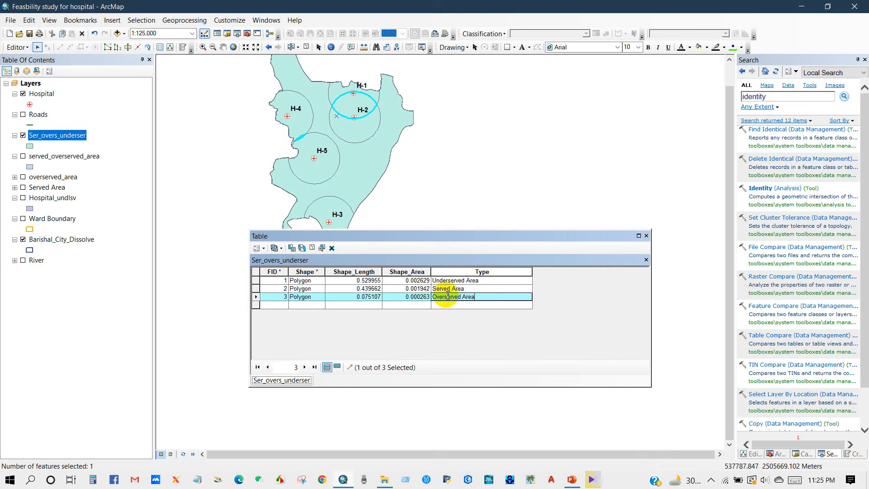
{"action": "left_click", "coordinate": [312, 248]}
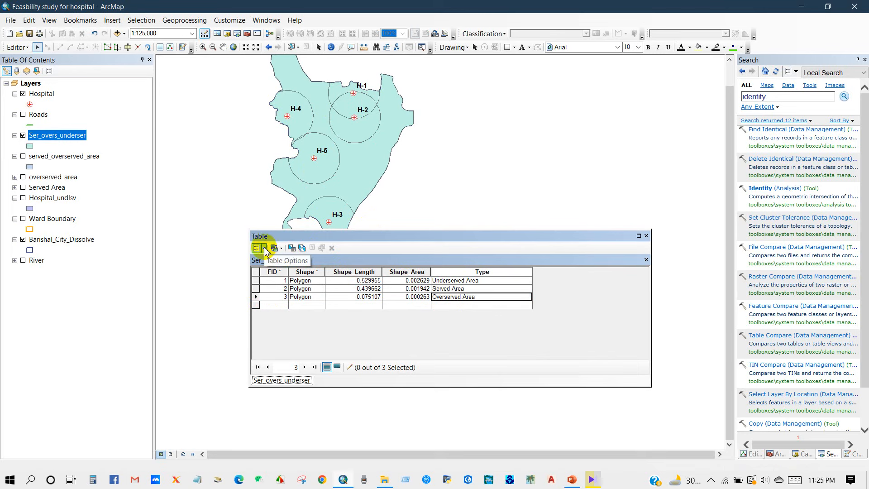
Step: Save the attribute edits and stop the editing session
{"action": "left_click", "coordinate": [264, 248]}
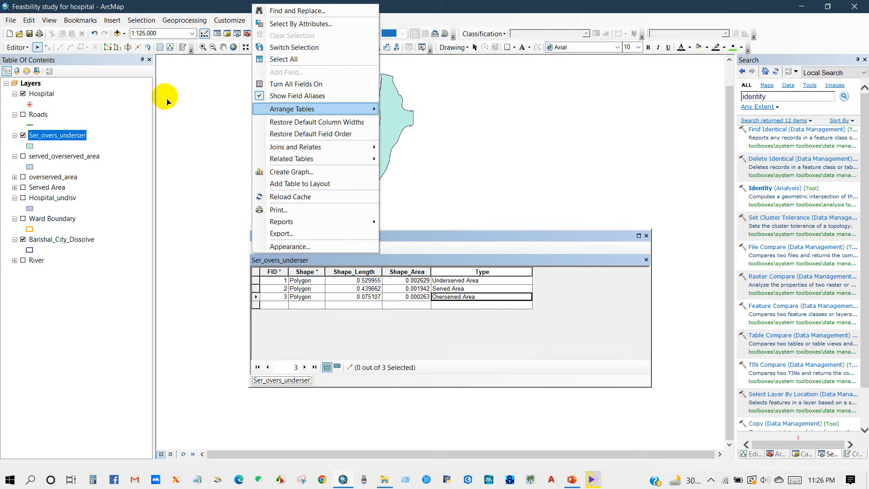
{"action": "left_click", "coordinate": [17, 47]}
{"action": "left_click", "coordinate": [17, 47]}
{"action": "left_click", "coordinate": [31, 85]}
{"action": "left_click", "coordinate": [17, 47]}
{"action": "left_click", "coordinate": [36, 72]}
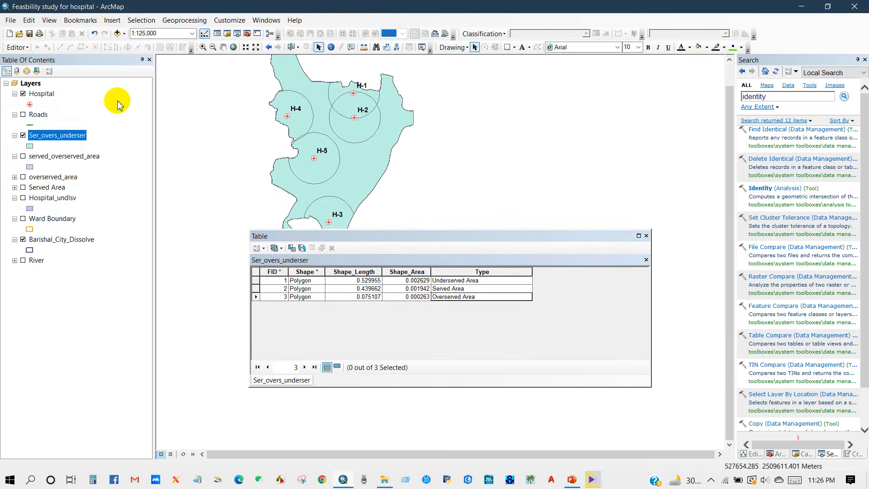
Step: Add a new Float field named Area_sqkm to the Ser_overs_underser attribute table
{"action": "left_click", "coordinate": [265, 248]}
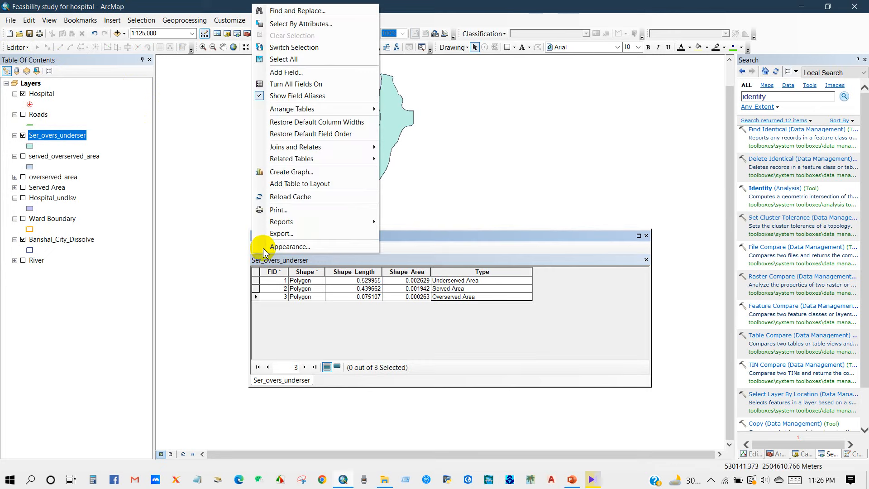
{"action": "left_click", "coordinate": [267, 72]}
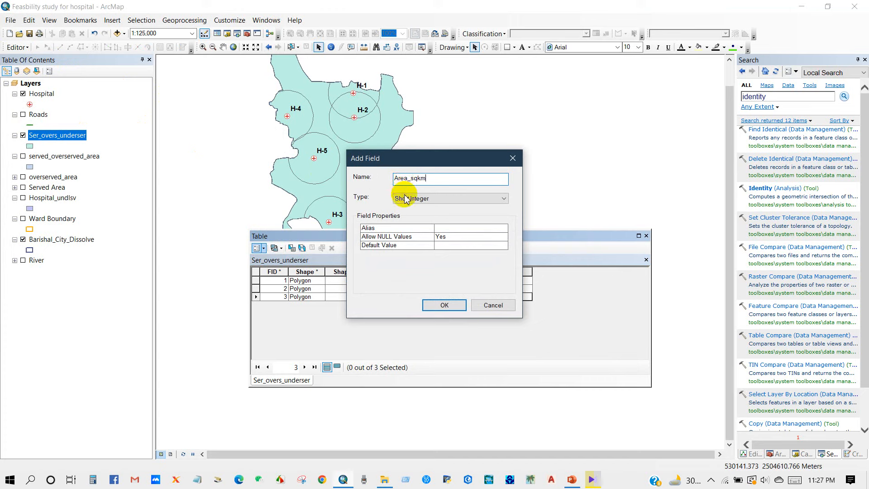
{"action": "left_click", "coordinate": [449, 198]}
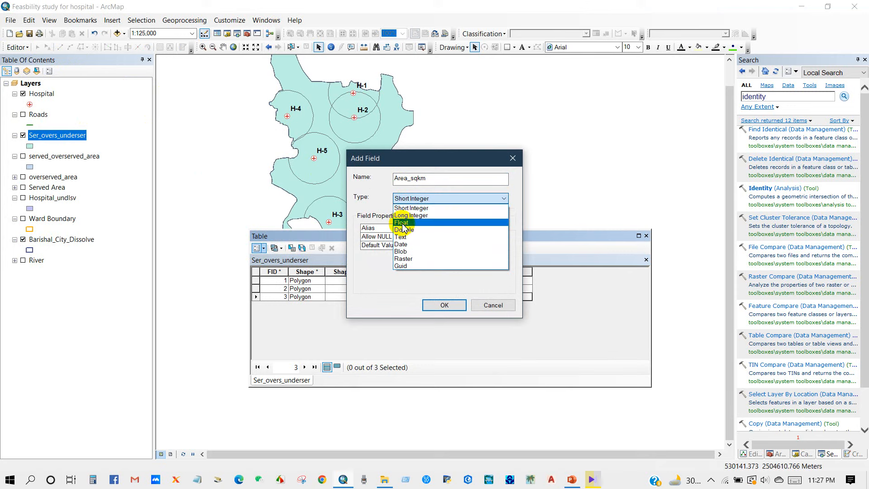
{"action": "left_click", "coordinate": [401, 222]}
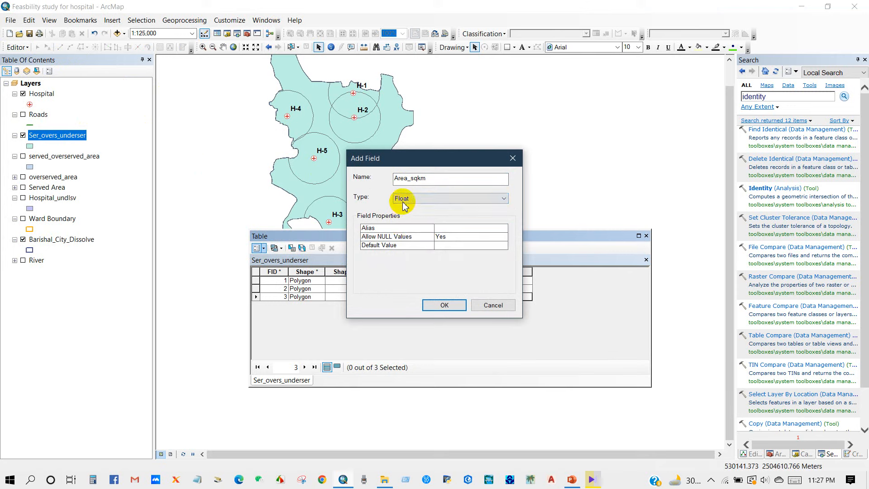
{"action": "left_click", "coordinate": [442, 303]}
Step: Calculate the Area_sqkm field's geometry as Area in Square Kilometers, using the data frame's BUTM coordinate system
{"action": "right_click", "coordinate": [551, 272]}
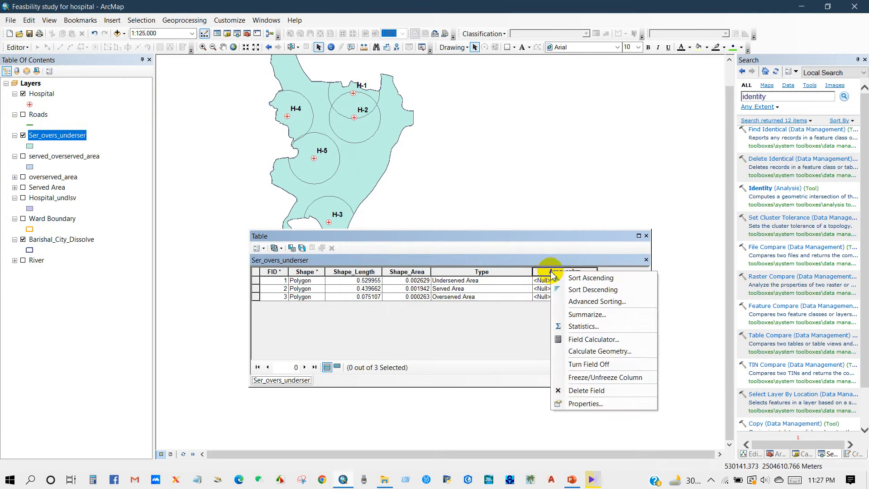
{"action": "left_click", "coordinate": [578, 353]}
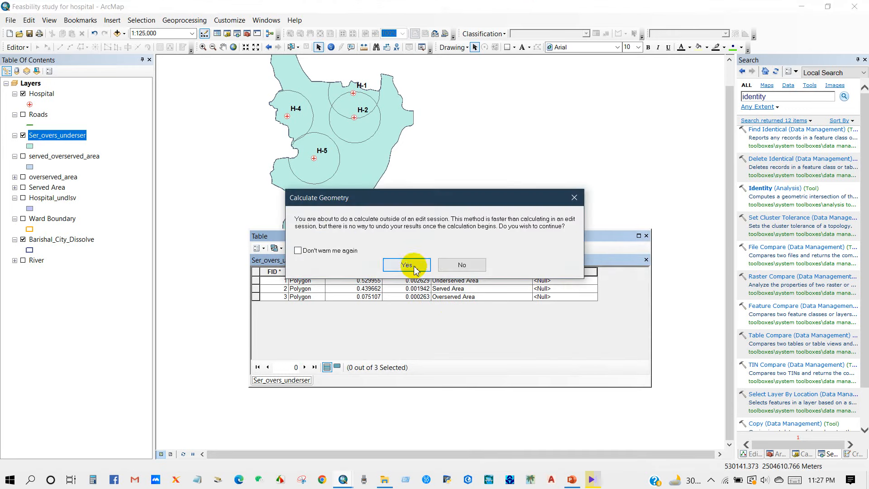
{"action": "left_click", "coordinate": [406, 265]}
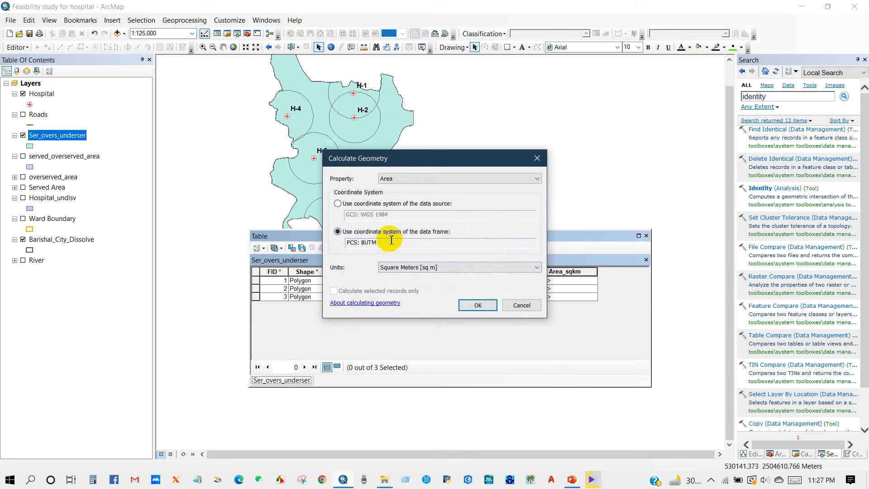
{"action": "left_click", "coordinate": [388, 179]}
{"action": "left_click", "coordinate": [392, 184]}
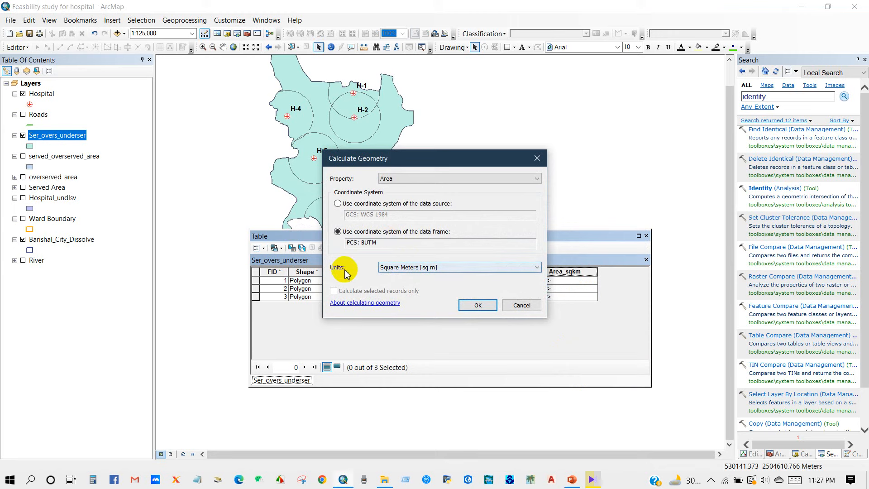
{"action": "left_click", "coordinate": [407, 271]}
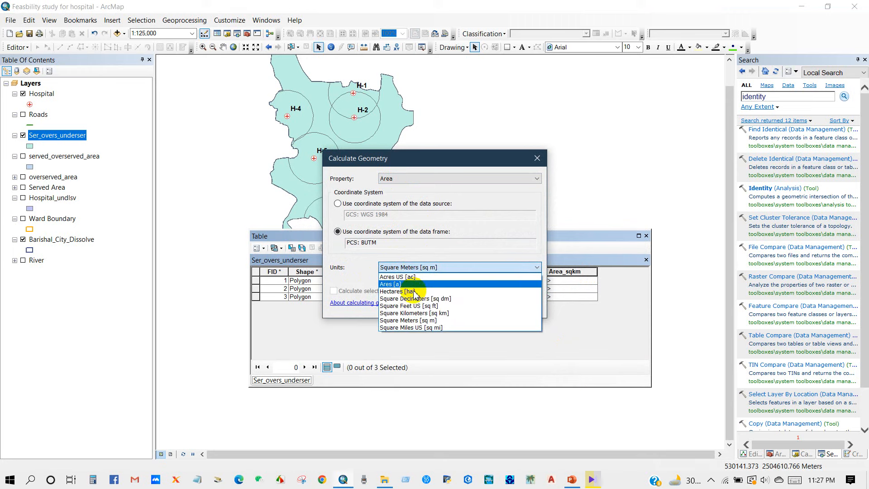
{"action": "left_click", "coordinate": [412, 313]}
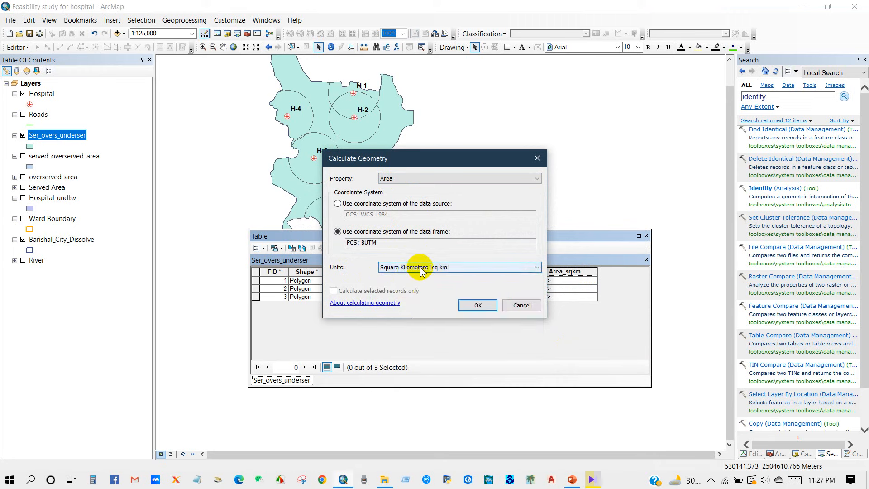
{"action": "left_click", "coordinate": [475, 306]}
{"action": "left_click", "coordinate": [408, 265]}
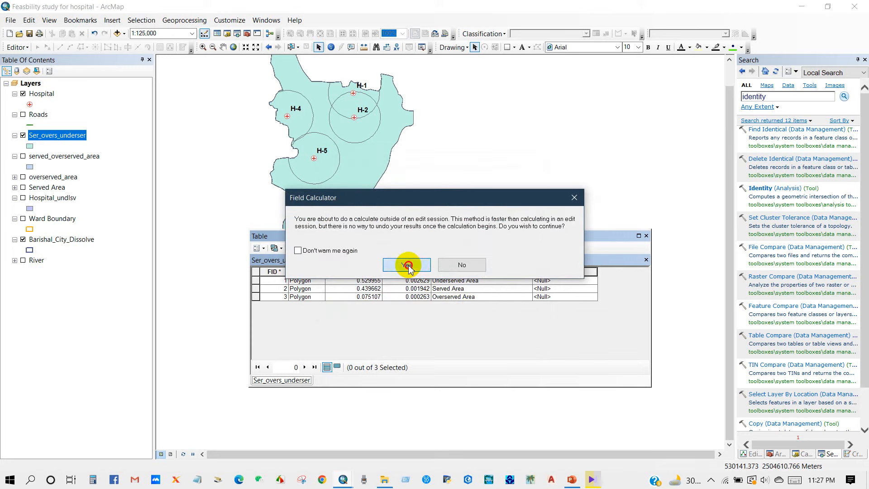
Step: Highlight the underserved, served and overserved records one by one to compare their Area_sqkm values, and clear the selection
{"action": "left_click", "coordinate": [256, 281]}
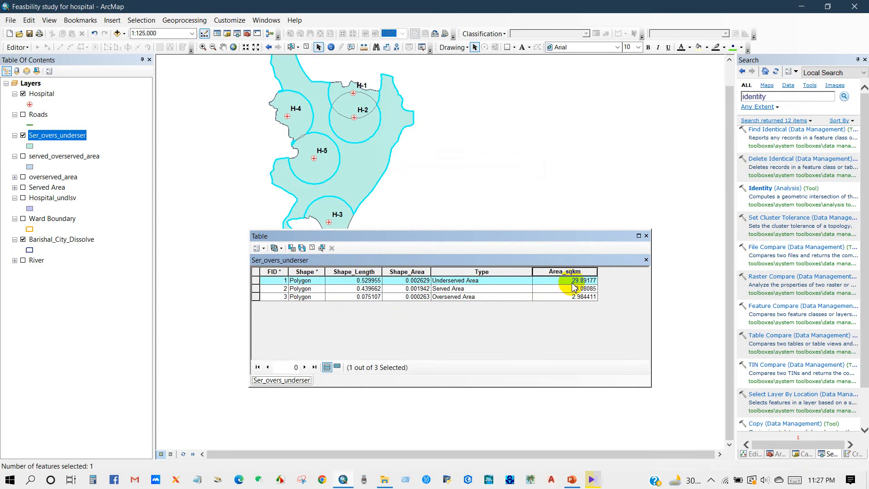
{"action": "left_click", "coordinate": [256, 290]}
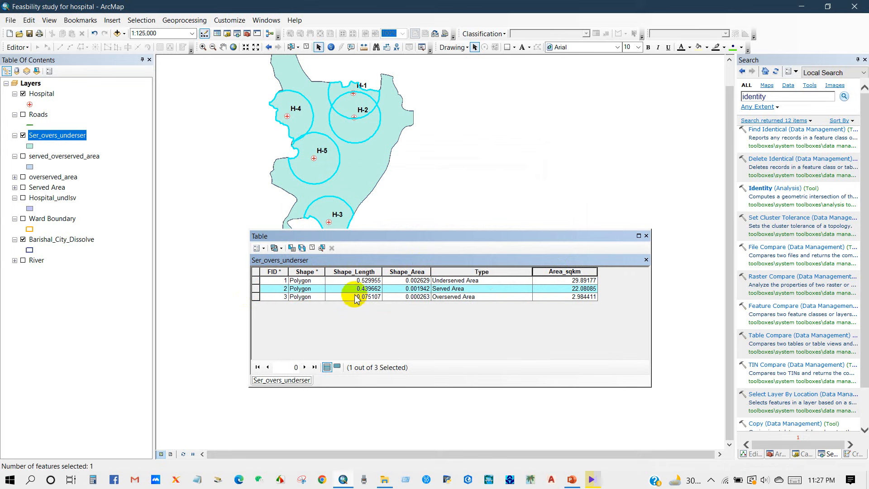
{"action": "left_click", "coordinate": [257, 297]}
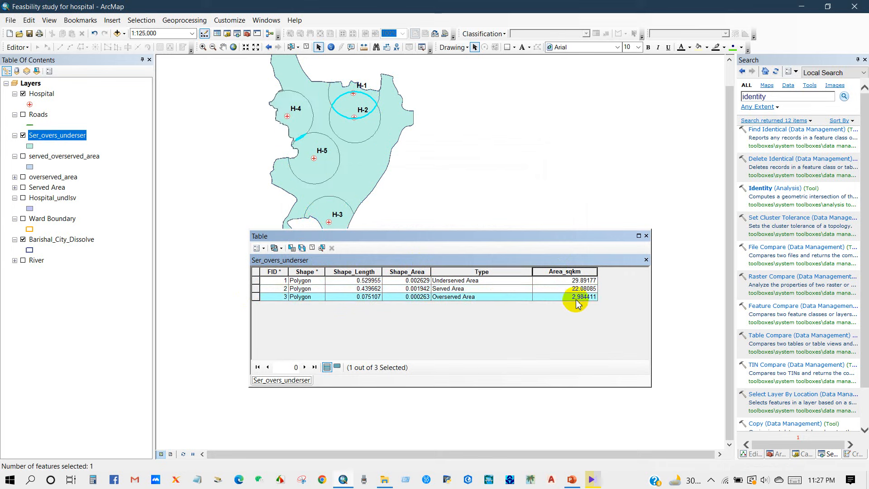
{"action": "left_click", "coordinate": [313, 251]}
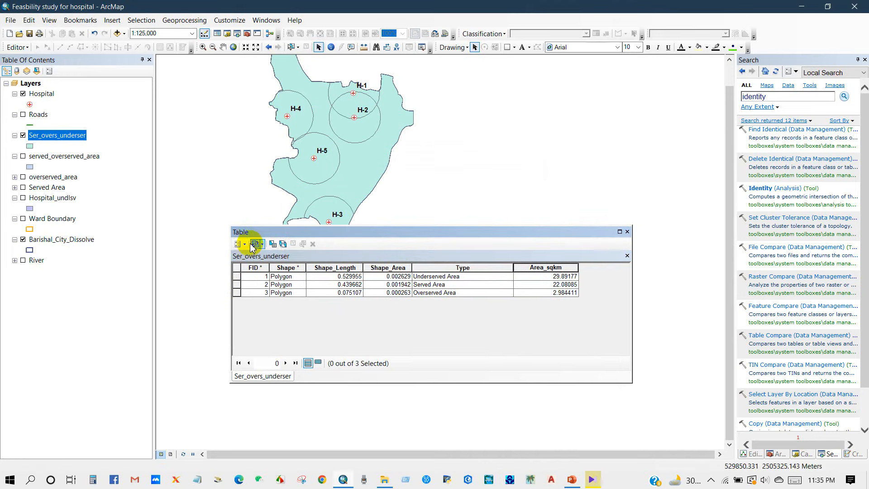
Step: Add a new Float field named Percentage to the Ser_overs_underser attribute table
{"action": "left_click", "coordinate": [252, 245]}
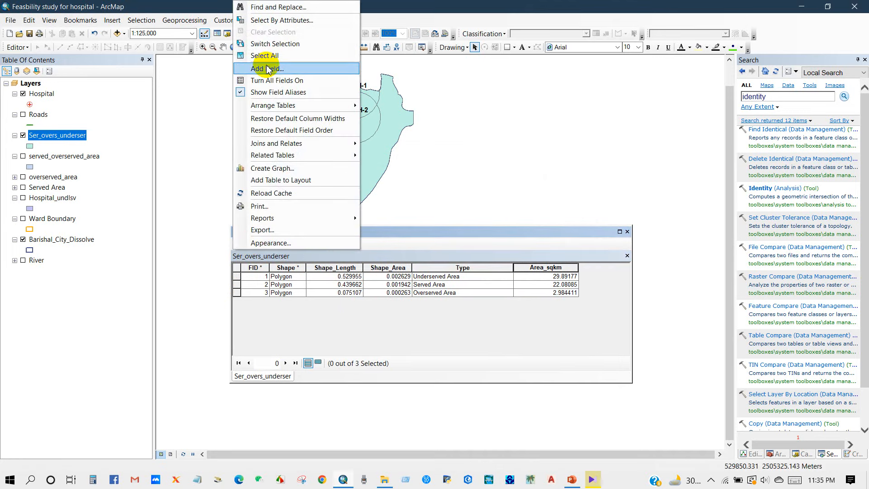
{"action": "left_click", "coordinate": [267, 68]}
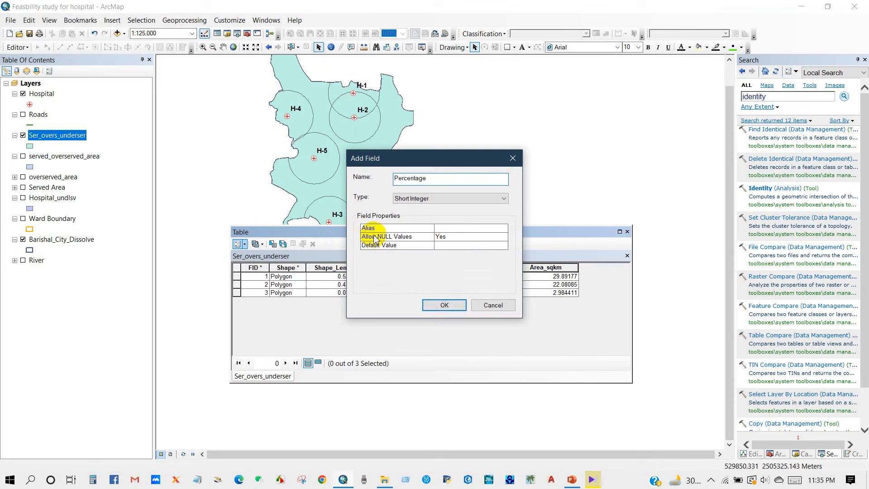
{"action": "left_click", "coordinate": [407, 197]}
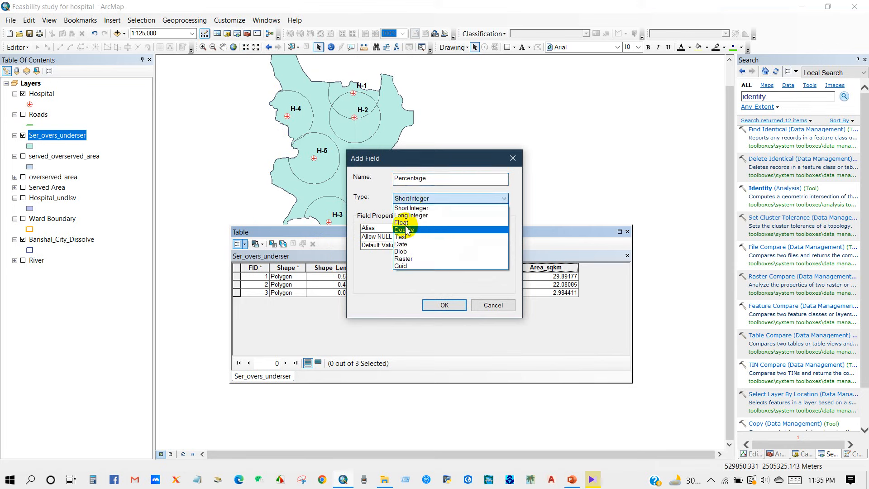
{"action": "left_click", "coordinate": [401, 222]}
{"action": "left_click", "coordinate": [434, 304]}
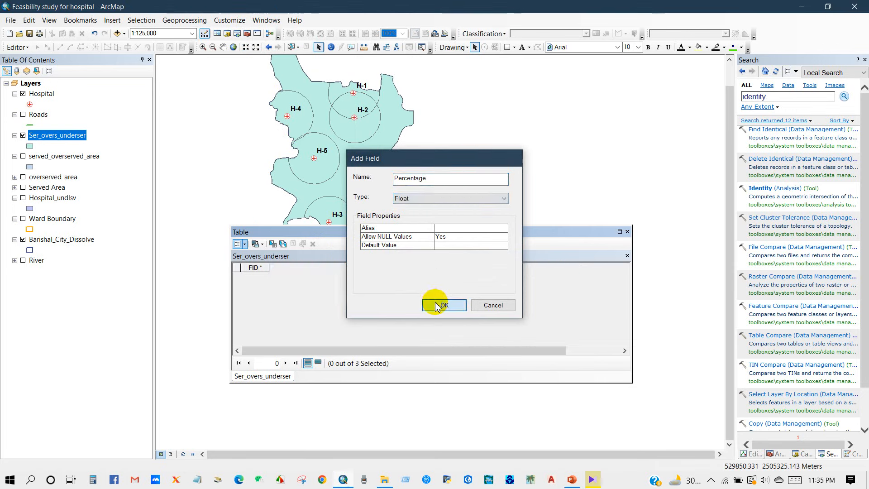
Step: Open the statistics of the Area_sqkm field in the Ser_overs_underser table and copy the Sum value
{"action": "left_click_drag", "start_coordinate": [382, 349], "coordinate": [454, 351]}
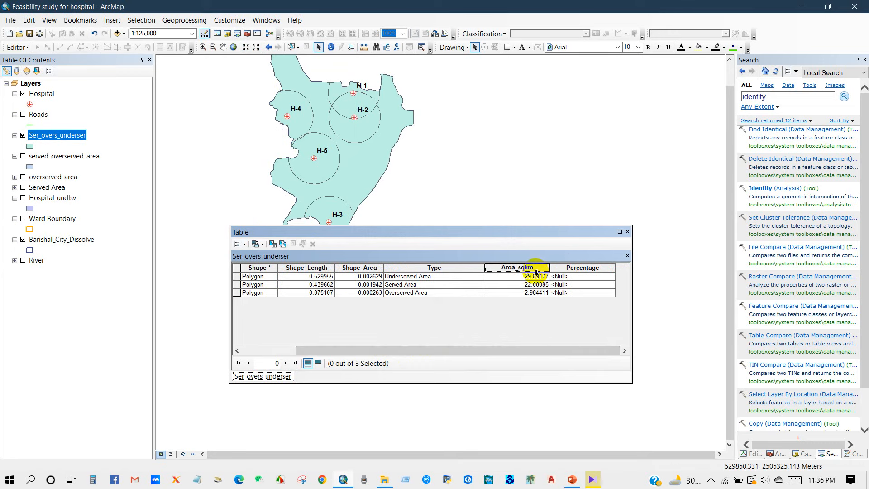
{"action": "left_click_drag", "start_coordinate": [447, 234], "coordinate": [426, 248]}
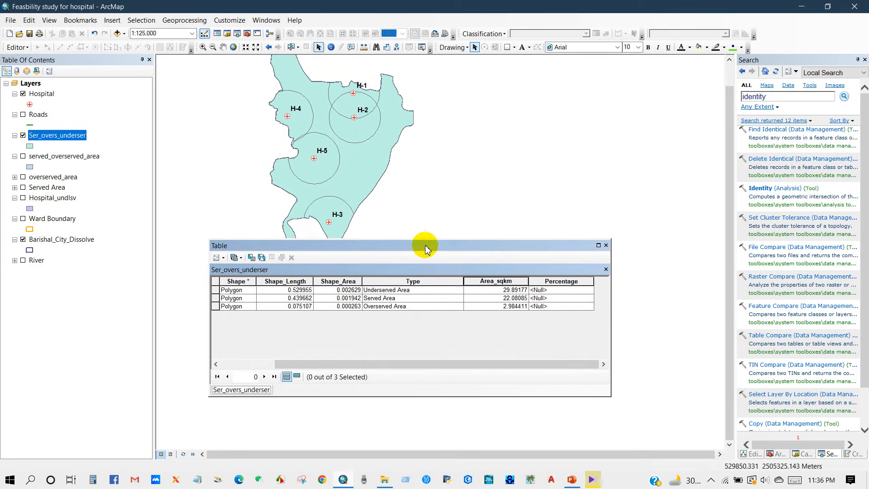
{"action": "right_click", "coordinate": [498, 282]}
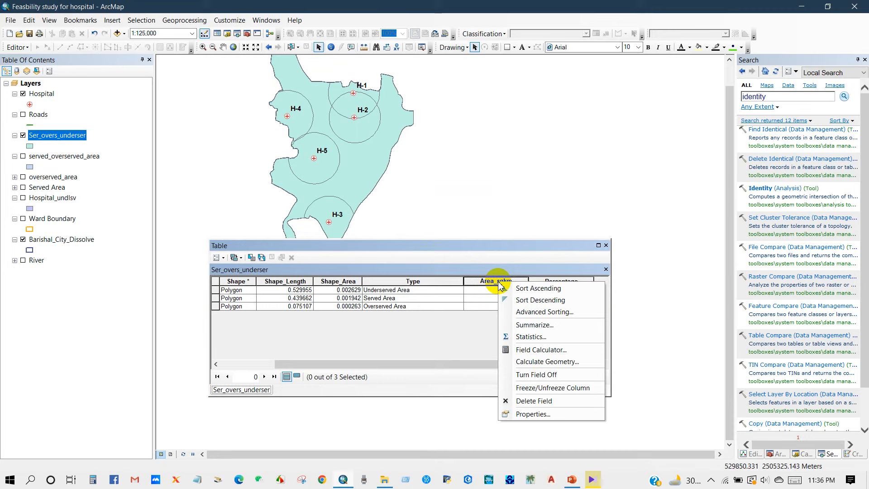
{"action": "left_click", "coordinate": [514, 337]}
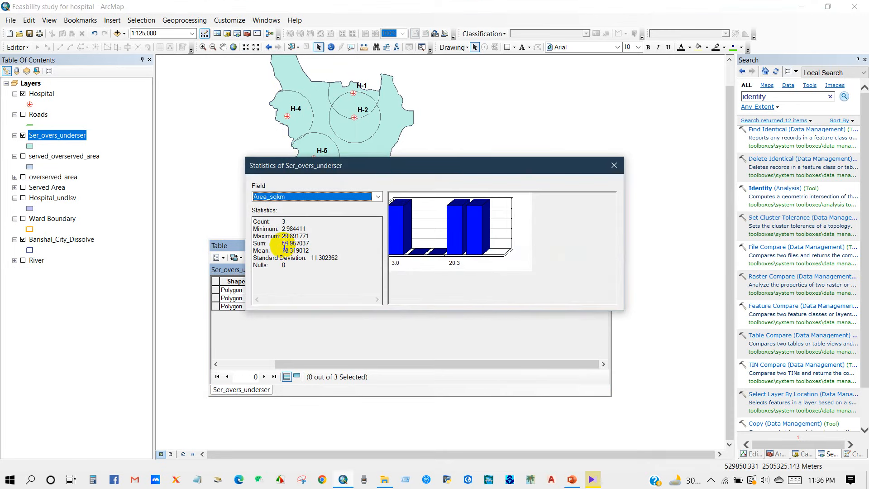
{"action": "left_click_drag", "start_coordinate": [282, 244], "coordinate": [302, 243]}
{"action": "right_click", "coordinate": [306, 244]}
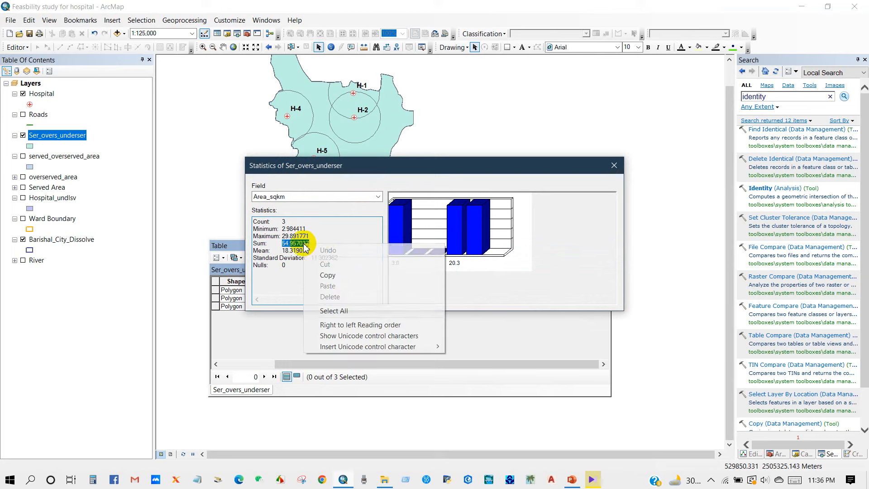
{"action": "left_click", "coordinate": [329, 274]}
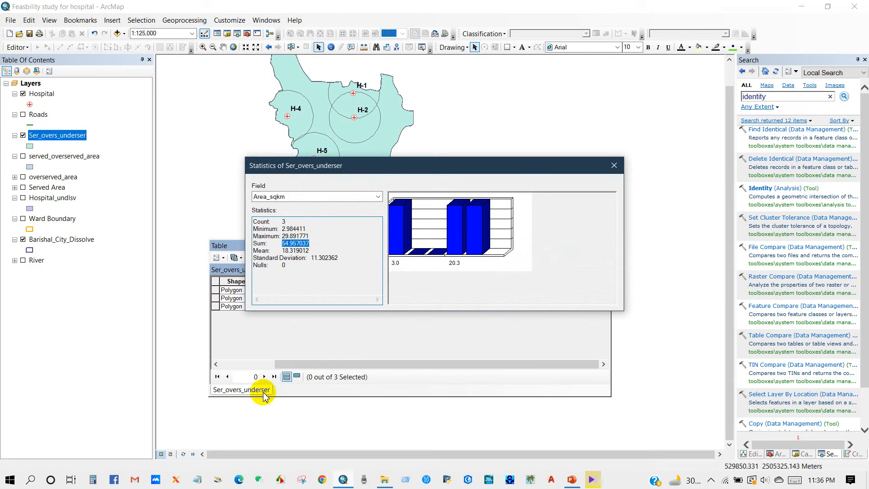
Step: Switch to Notepad, paste the copied area sum into the blank document, and return to ArcMap to close the statistics window
{"action": "left_click", "coordinate": [197, 479]}
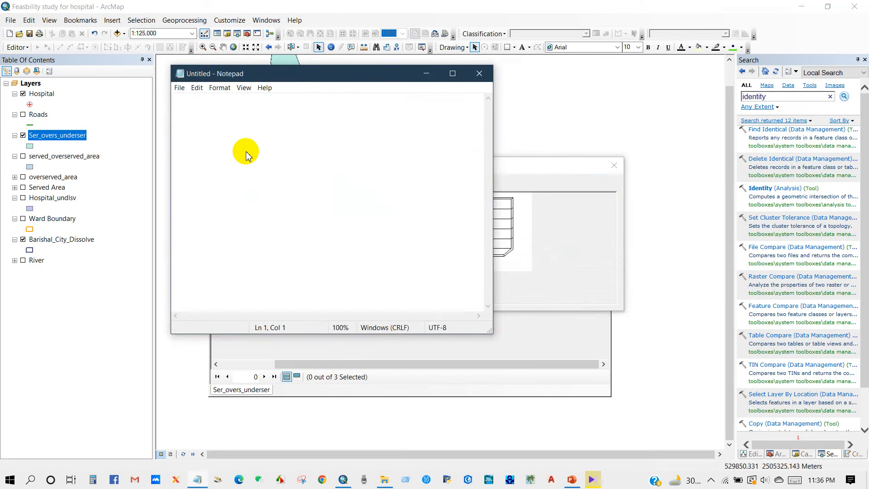
{"action": "right_click", "coordinate": [245, 151]}
{"action": "left_click", "coordinate": [252, 195]}
{"action": "left_click", "coordinate": [426, 74]}
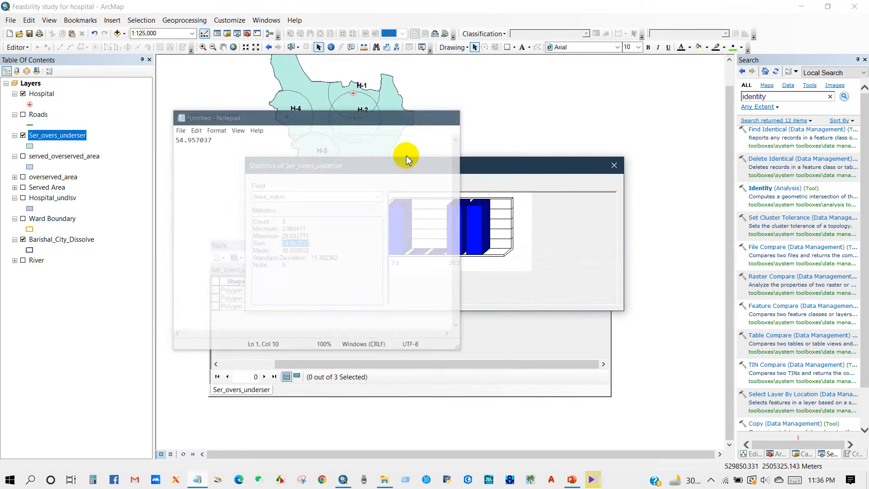
{"action": "left_click", "coordinate": [303, 243]}
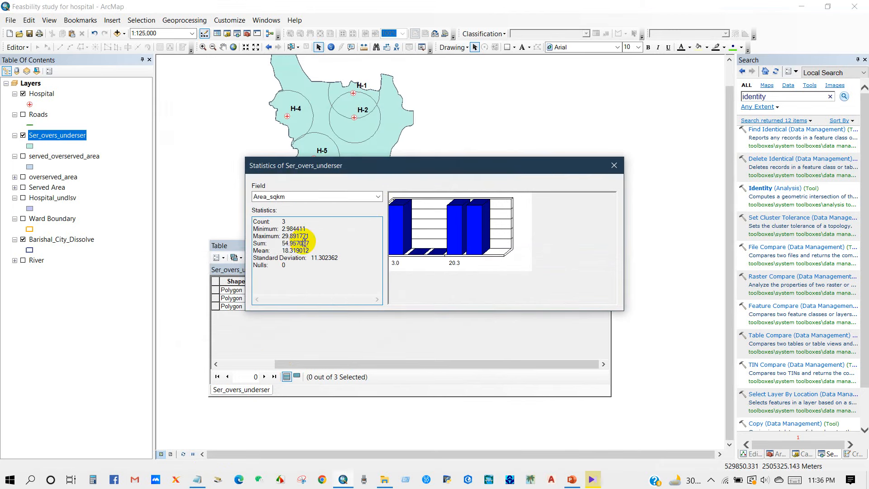
{"action": "left_click", "coordinate": [613, 166]}
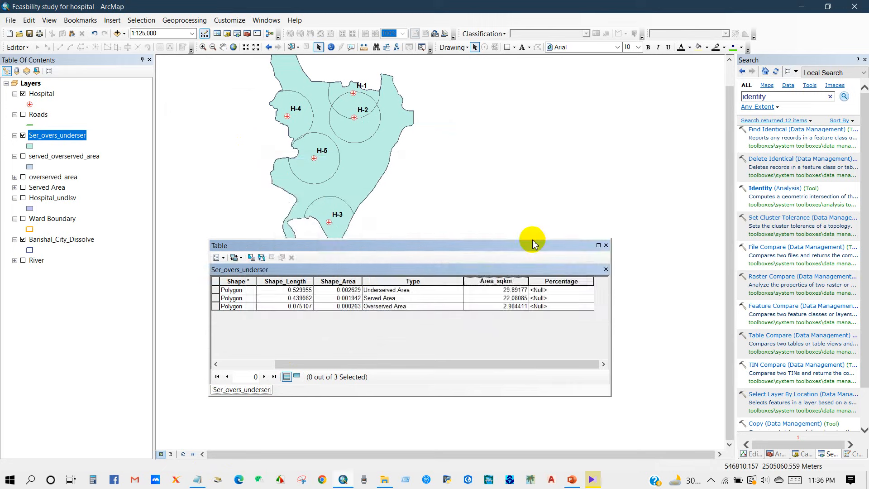
Step: Calculate the Percentage field with the Field Calculator expression ([Area_sqkm] *100) /54.957037, taking the total area from Notepad
{"action": "right_click", "coordinate": [544, 281]}
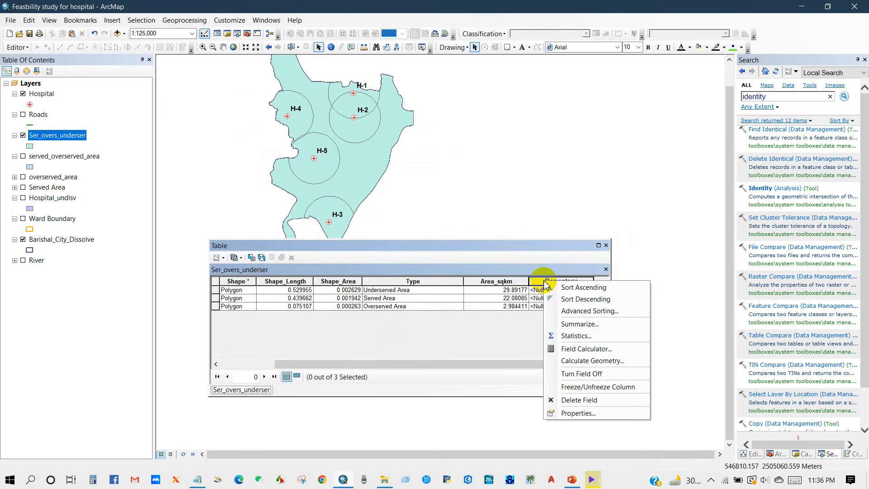
{"action": "left_click", "coordinate": [570, 349]}
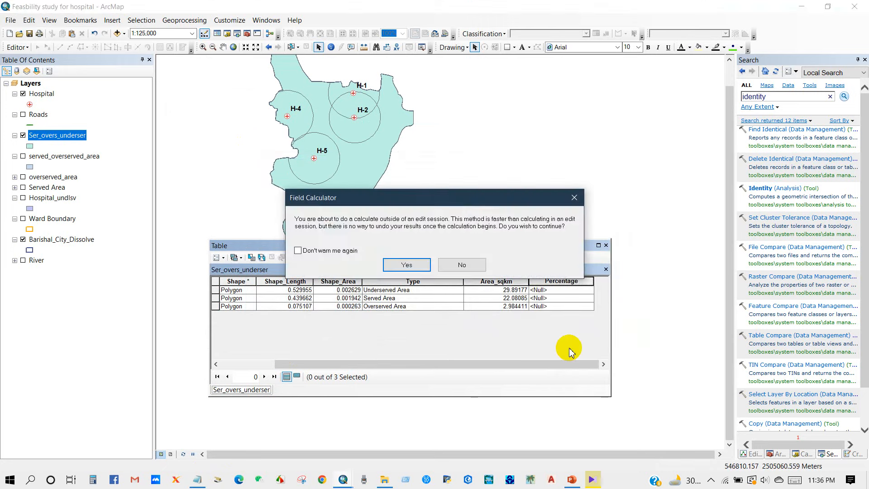
{"action": "left_click", "coordinate": [404, 265]}
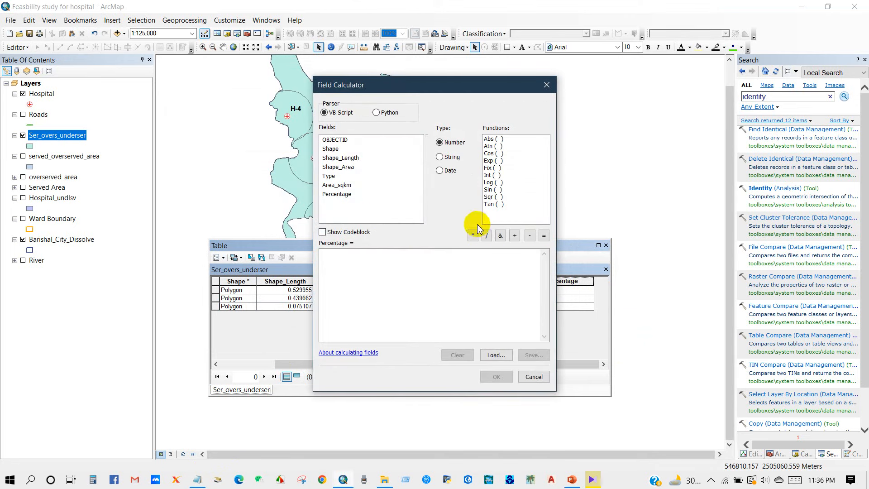
{"action": "double_click", "coordinate": [338, 186]}
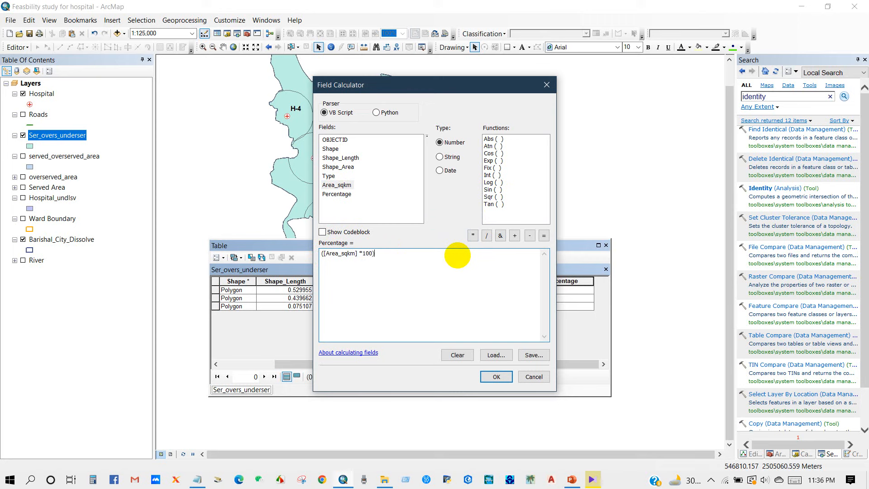
{"action": "left_click", "coordinate": [487, 236]}
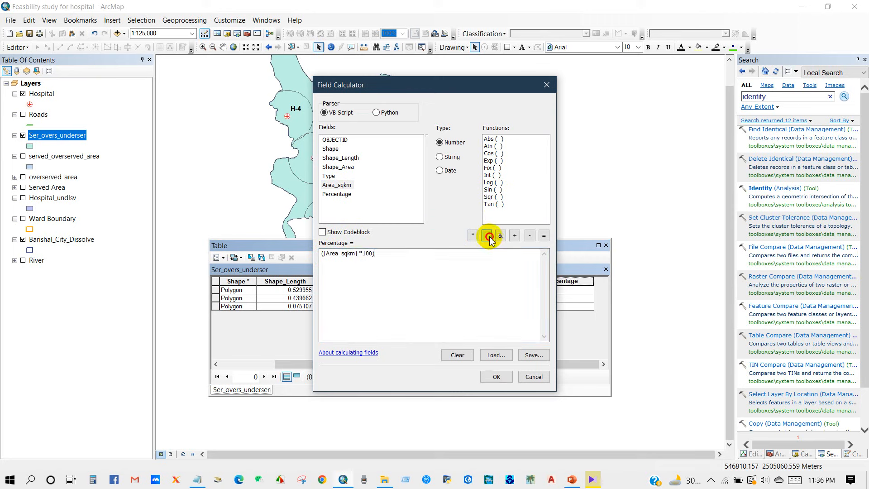
{"action": "left_click", "coordinate": [197, 479]}
{"action": "left_click_drag", "start_coordinate": [215, 98], "coordinate": [168, 94]}
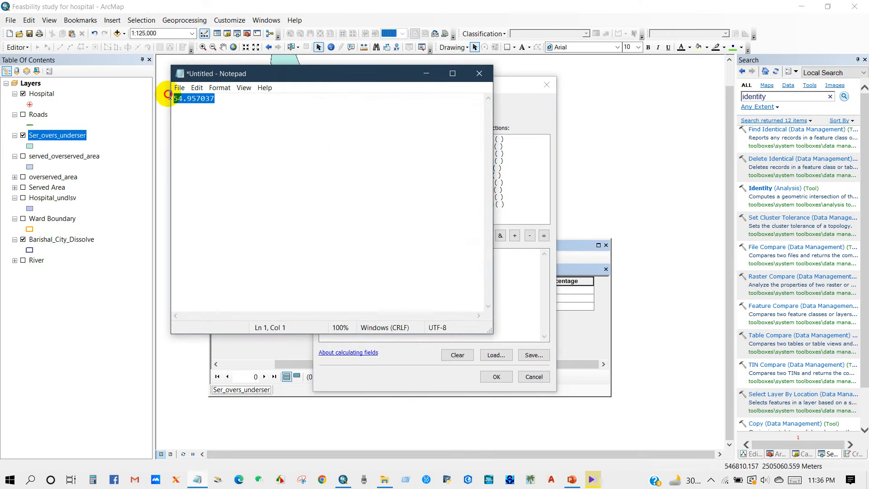
{"action": "left_click", "coordinate": [426, 74]}
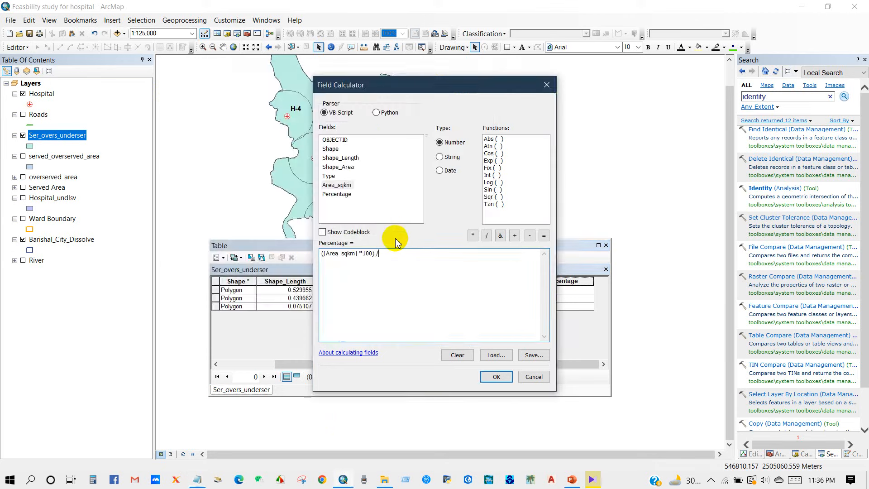
{"action": "key", "text": "ctrl+v"}
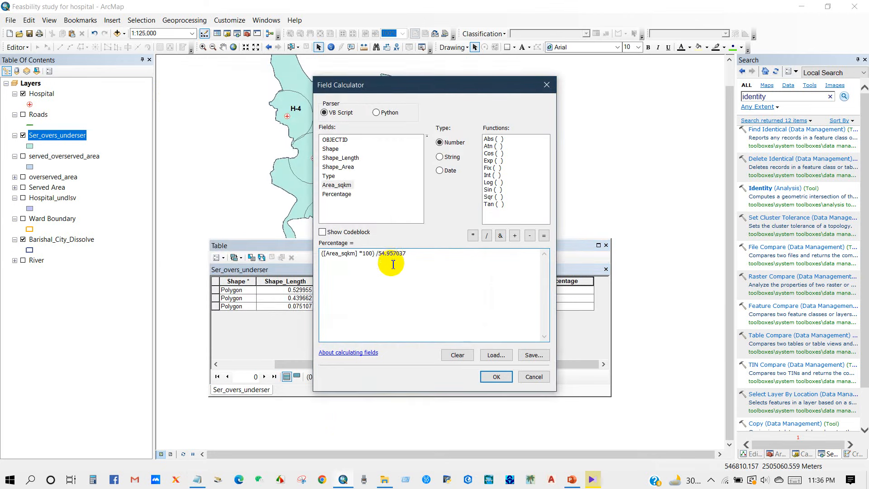
{"action": "left_click", "coordinate": [496, 377]}
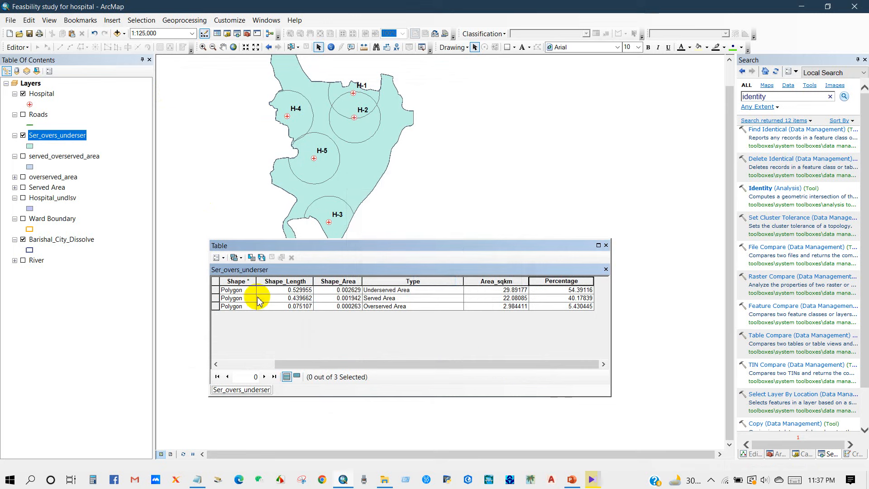
Step: Highlight the underserved, served and overserved records one by one to compare their Percentage values on the map, and close the attribute table
{"action": "left_click", "coordinate": [215, 290]}
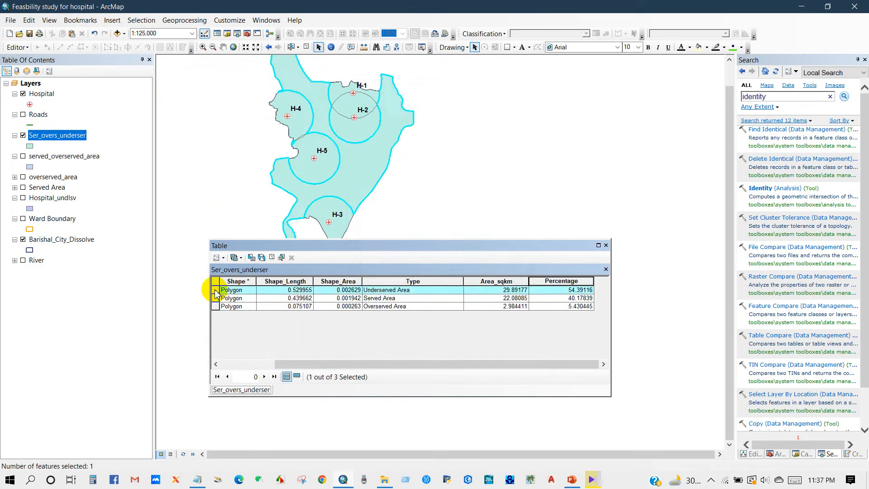
{"action": "left_click", "coordinate": [368, 169]}
{"action": "left_click", "coordinate": [224, 47]}
{"action": "left_click_drag", "start_coordinate": [316, 145], "coordinate": [344, 199]}
{"action": "left_click_drag", "start_coordinate": [328, 252], "coordinate": [327, 319]}
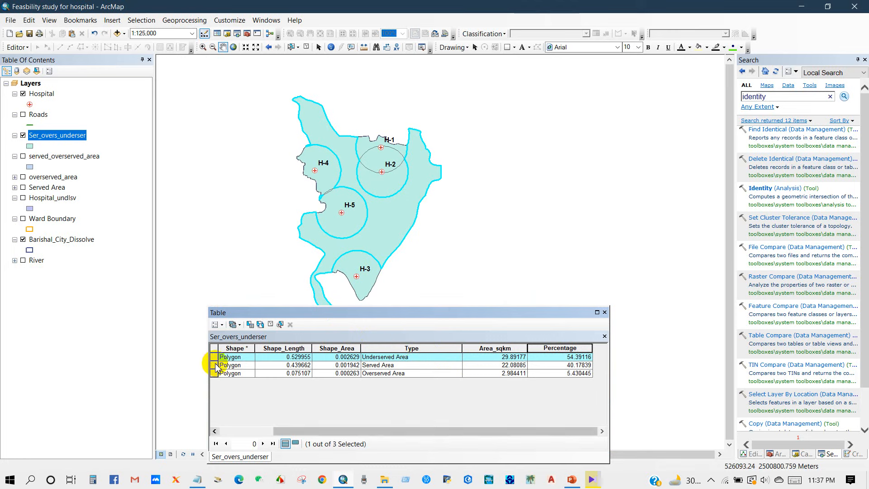
{"action": "left_click", "coordinate": [270, 324]}
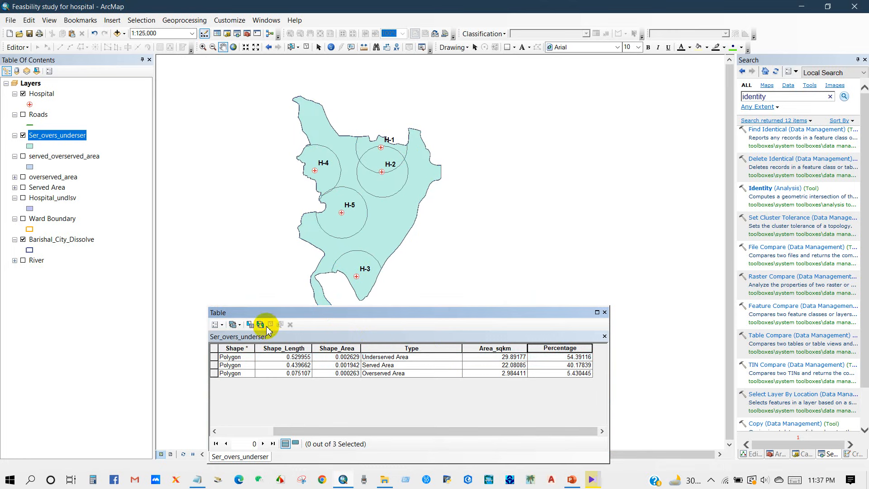
{"action": "left_click_drag", "start_coordinate": [256, 312], "coordinate": [256, 291]}
{"action": "left_click", "coordinate": [219, 344]}
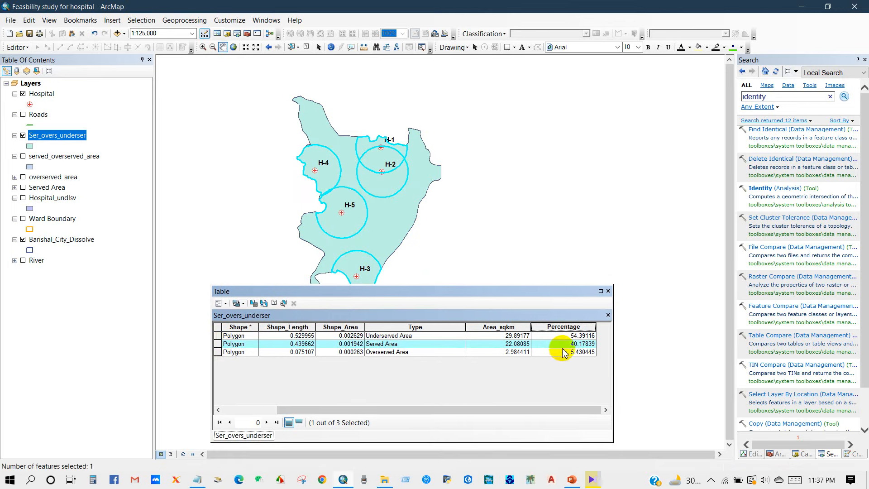
{"action": "left_click", "coordinate": [217, 352]}
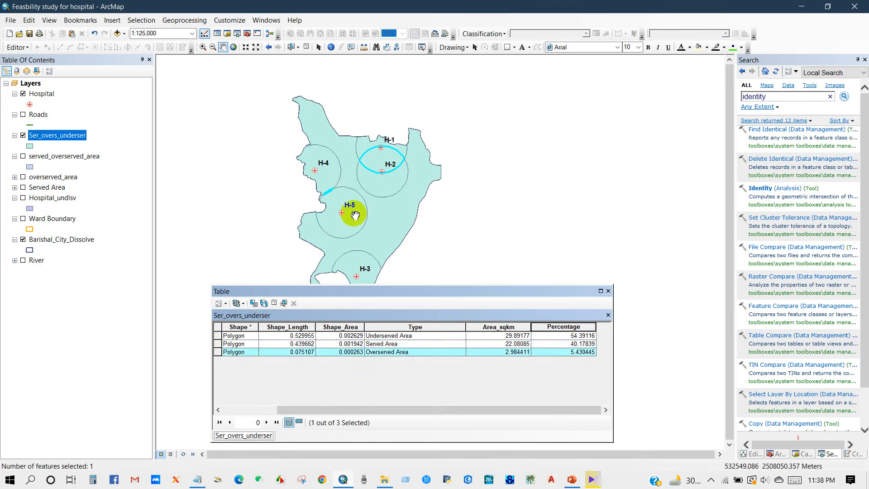
{"action": "left_click", "coordinate": [608, 291]}
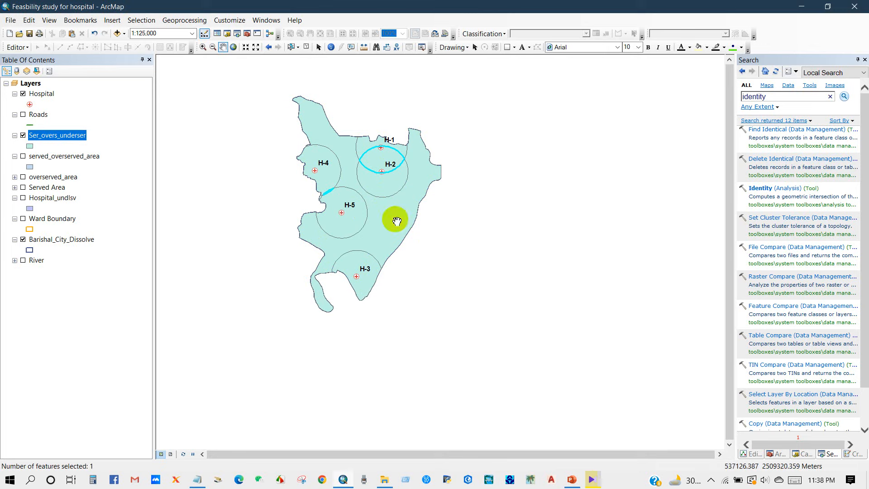
Step: Symbolize the Ser_overs_underser layer by unique values of the Type field, adding all values and excluding all other values
{"action": "left_click_drag", "start_coordinate": [396, 220], "coordinate": [427, 252]}
{"action": "scroll", "coordinate": [428, 254], "scroll_direction": "down", "scroll_amount": 2}
{"action": "right_click", "coordinate": [58, 135]}
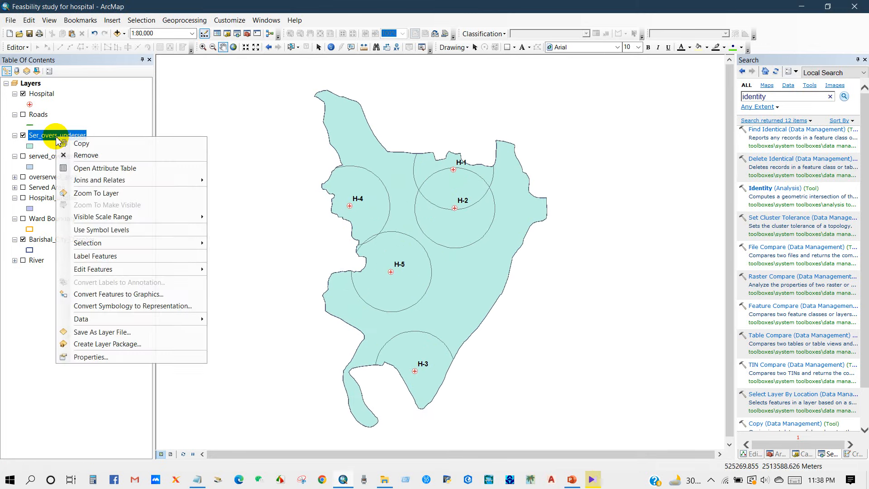
{"action": "left_click", "coordinate": [86, 357]}
{"action": "left_click", "coordinate": [379, 129]}
{"action": "left_click", "coordinate": [265, 160]}
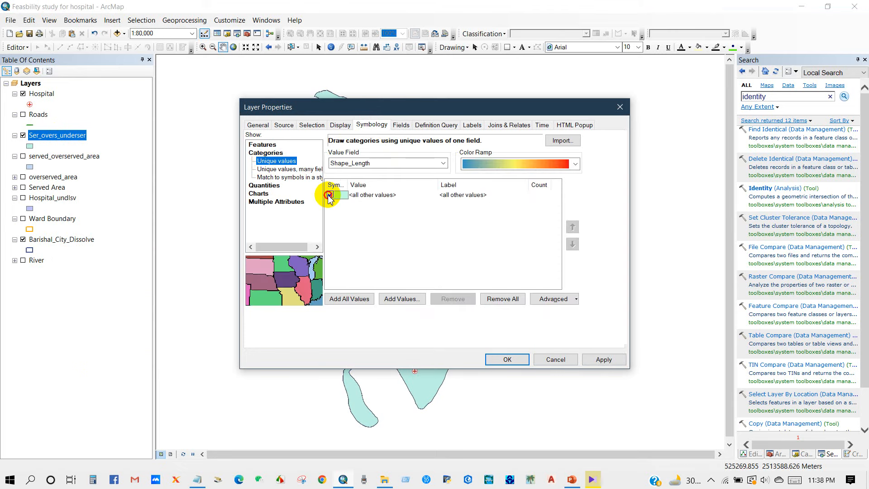
{"action": "left_click", "coordinate": [330, 195]}
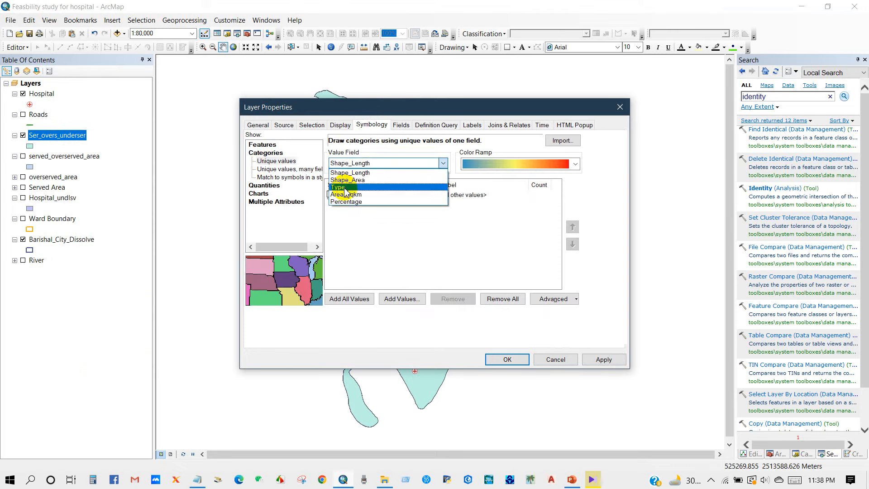
{"action": "left_click", "coordinate": [340, 187]}
{"action": "left_click", "coordinate": [341, 295]}
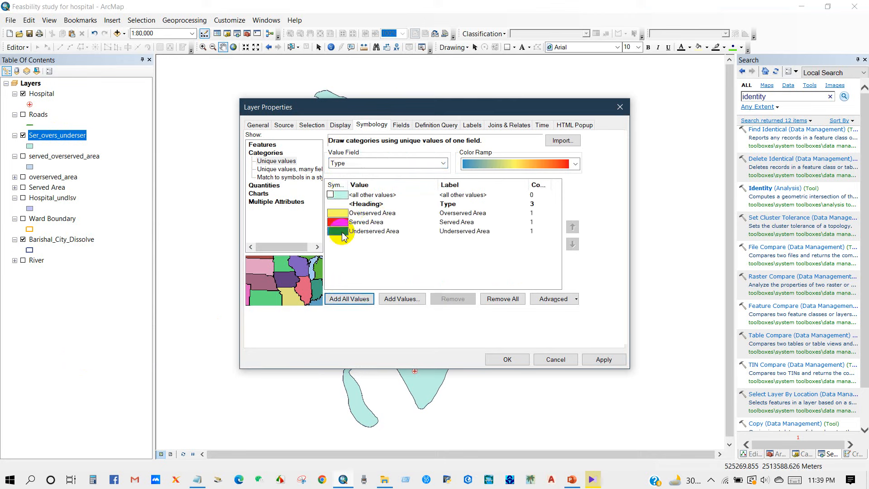
Step: Set the Underserved Area category's fill color to light red
{"action": "left_click", "coordinate": [342, 233]}
{"action": "double_click", "coordinate": [340, 233]}
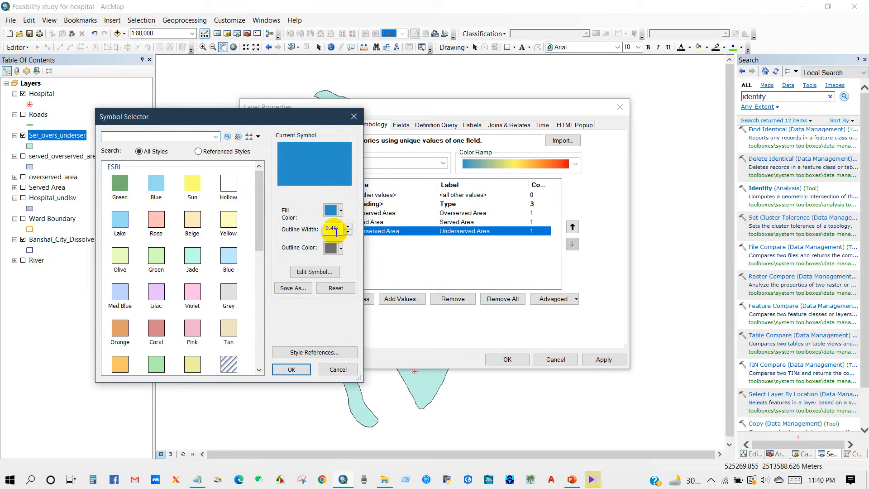
{"action": "left_click", "coordinate": [340, 211]}
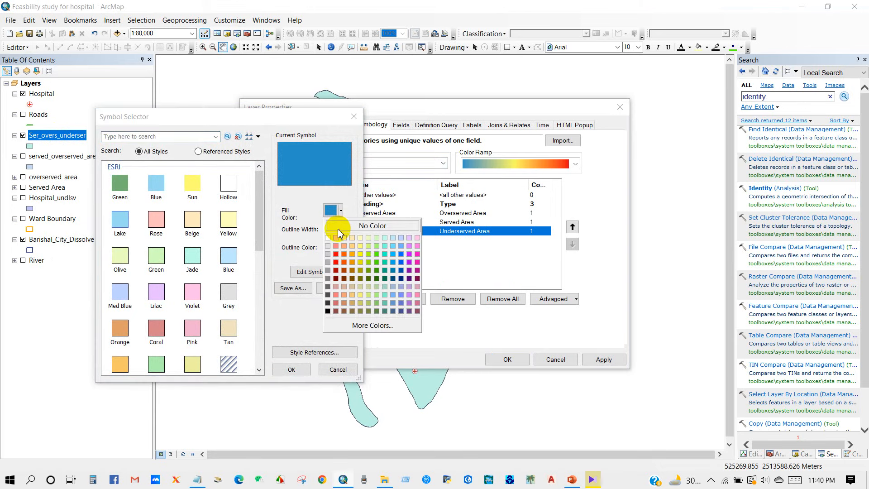
{"action": "left_click", "coordinate": [337, 246]}
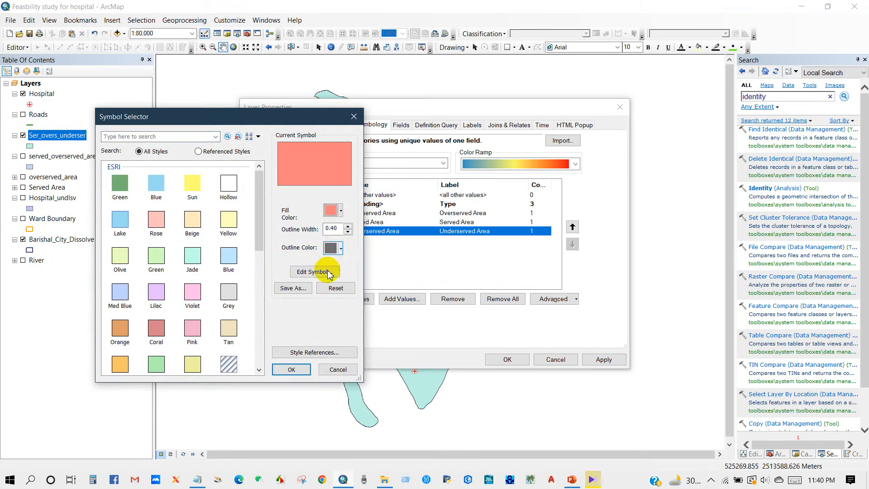
{"action": "left_click", "coordinate": [291, 368]}
Step: Set the Served Area category's fill color to light green
{"action": "double_click", "coordinate": [335, 222]}
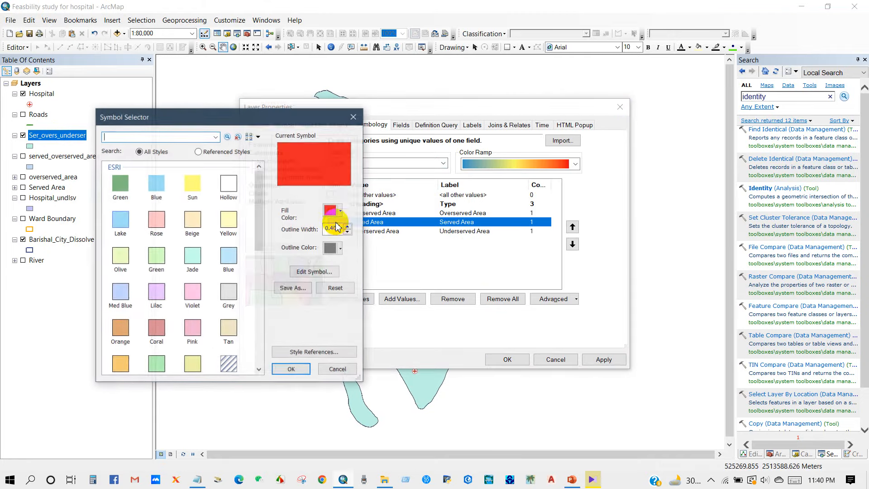
{"action": "left_click", "coordinate": [341, 211]}
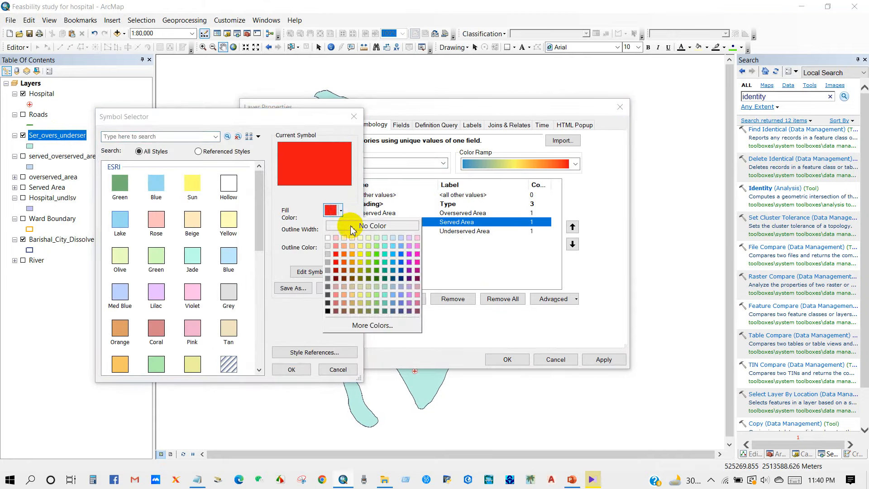
{"action": "left_click", "coordinate": [376, 247]}
{"action": "left_click", "coordinate": [290, 370]}
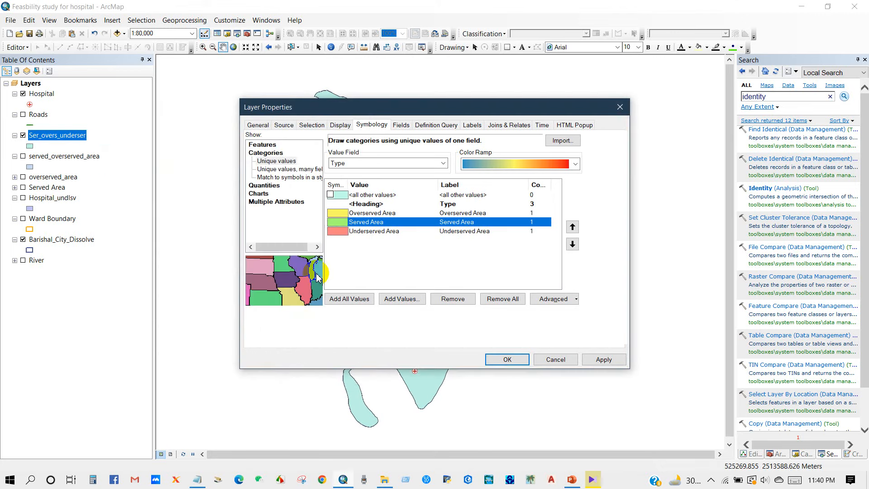
Step: Apply the unique-value category colors to the Ser_overs_underser layer and check the result on the map
{"action": "left_click", "coordinate": [368, 213]}
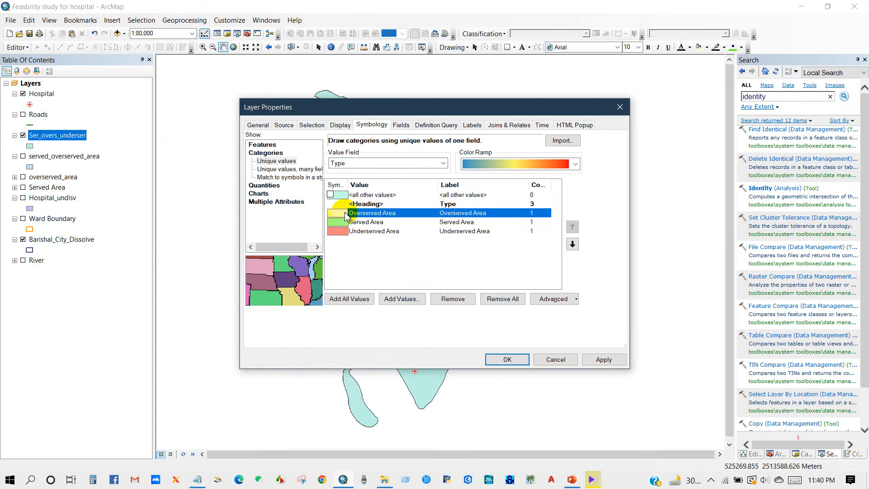
{"action": "left_click", "coordinate": [496, 359]}
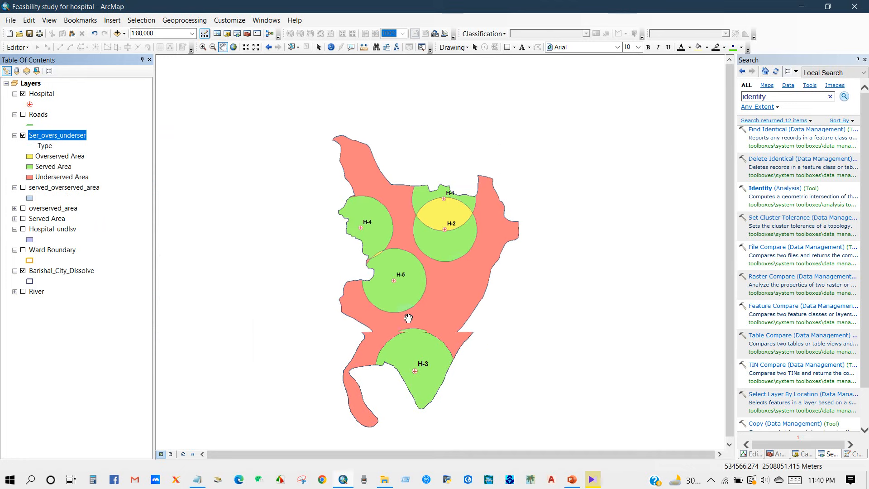
{"action": "scroll", "coordinate": [408, 318], "scroll_direction": "down", "scroll_amount": 1}
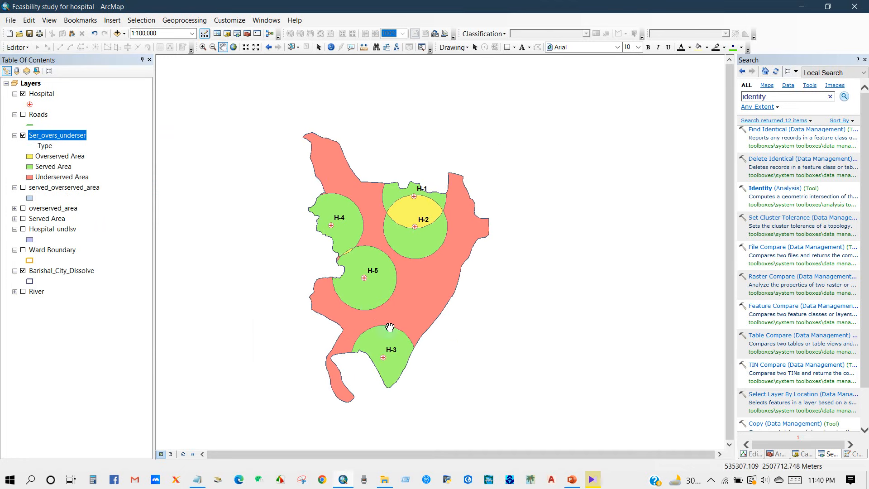
{"action": "left_click_drag", "start_coordinate": [380, 308], "coordinate": [370, 294]}
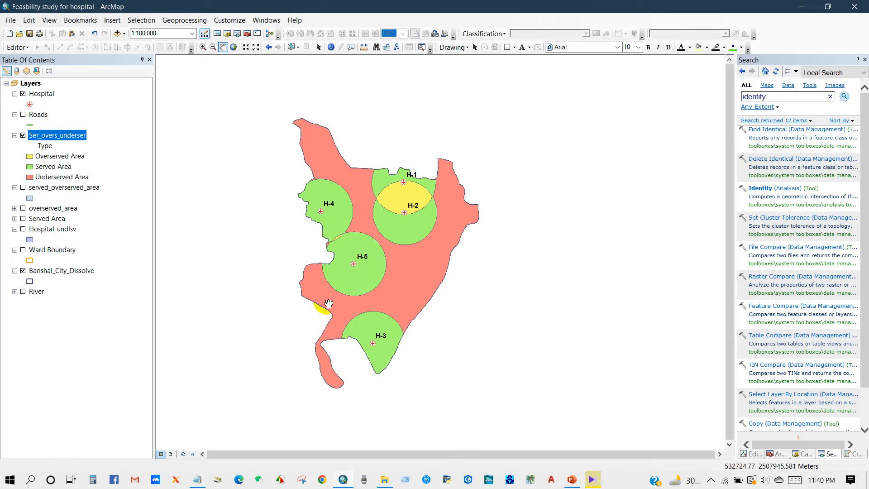
Step: Change the Underserved Area category's fill color to light tan
{"action": "left_click", "coordinate": [34, 176]}
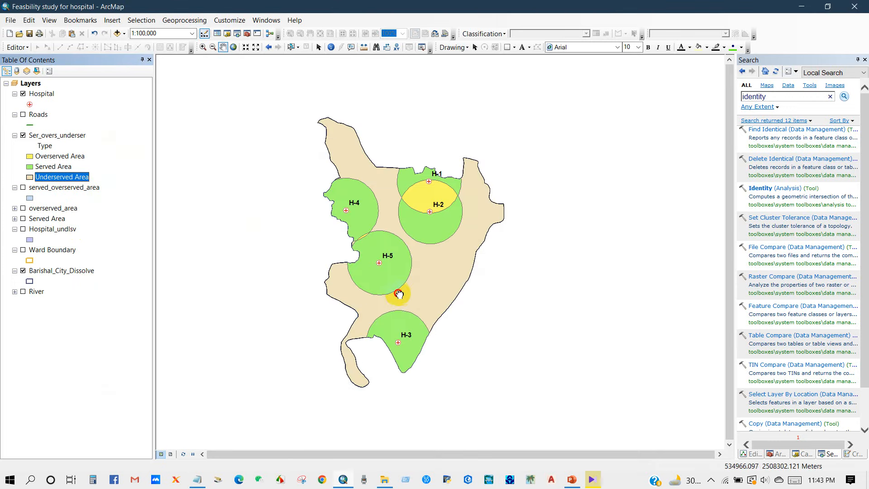
{"action": "scroll", "coordinate": [382, 266], "scroll_direction": "down", "scroll_amount": 2}
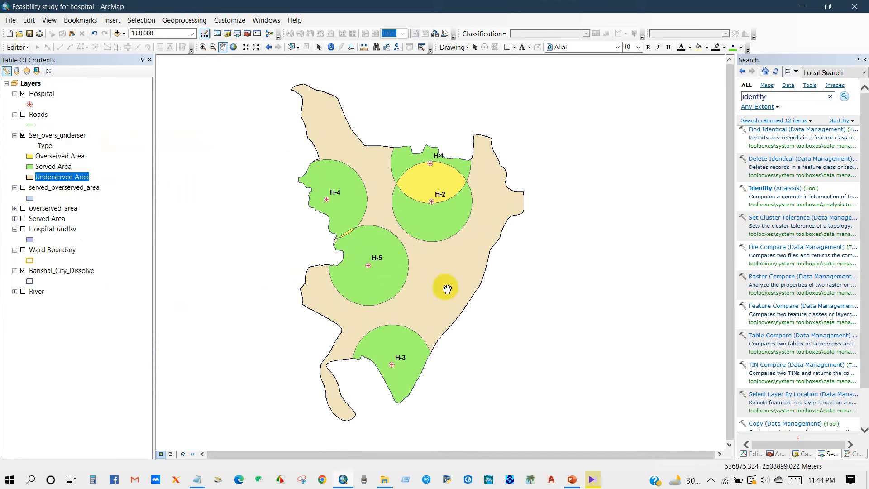
Step: Remove the served_overserved_area, overserved_area and Served Area layers from the map
{"action": "left_click", "coordinate": [96, 302]}
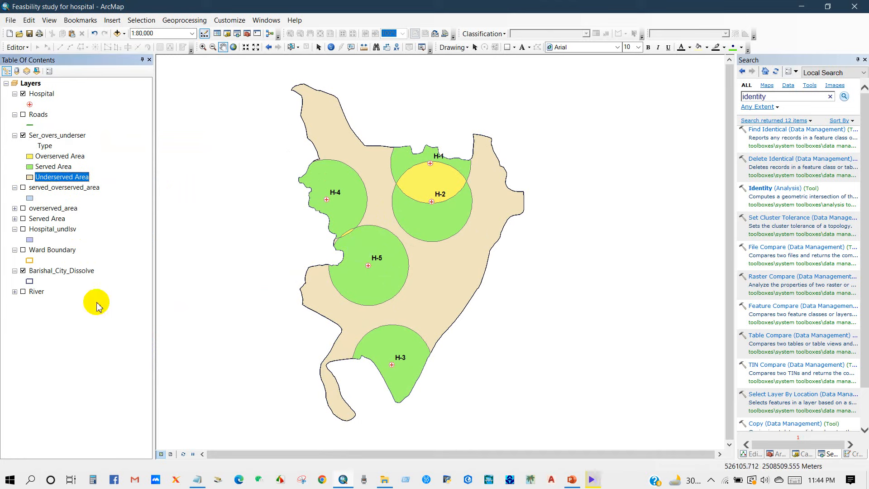
{"action": "right_click", "coordinate": [63, 195]}
{"action": "left_click", "coordinate": [84, 211]}
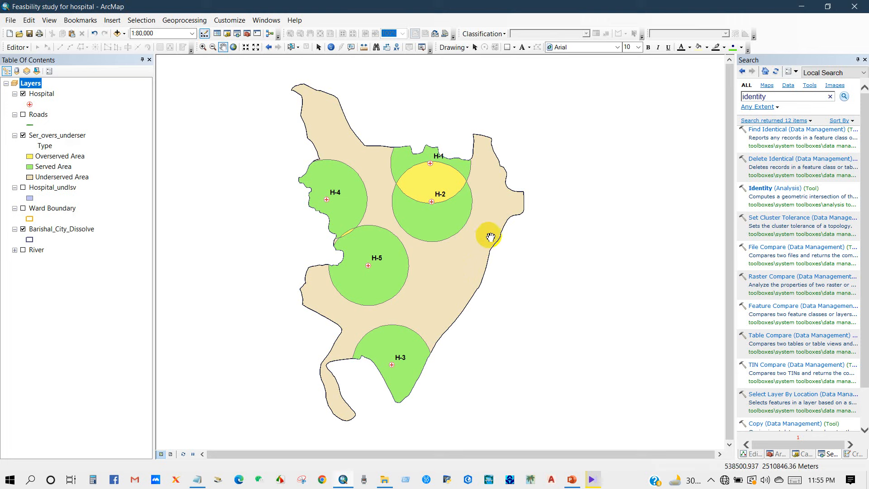
Step: Set up the Create Thiessen Polygons tool with Hospital as input and practical_boundary as the output feature class in Hospital establishment.gdb
{"action": "left_click", "coordinate": [777, 453]}
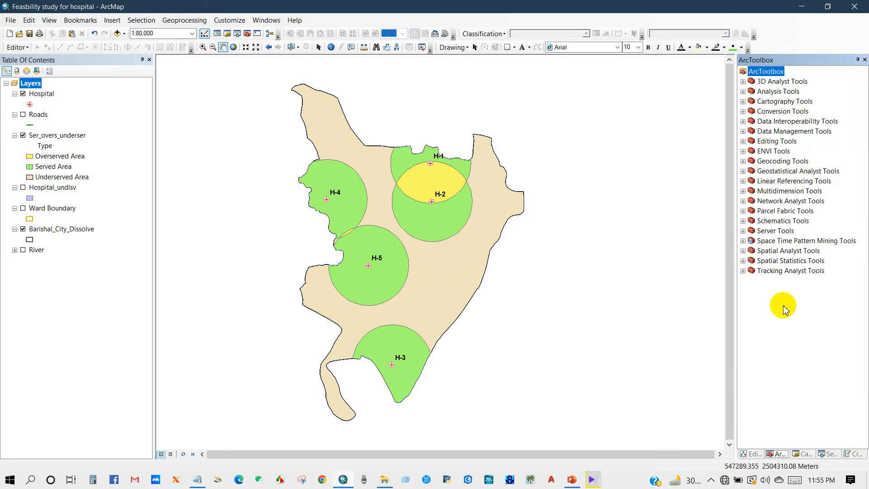
{"action": "left_click", "coordinate": [742, 92]}
{"action": "left_click", "coordinate": [769, 92]}
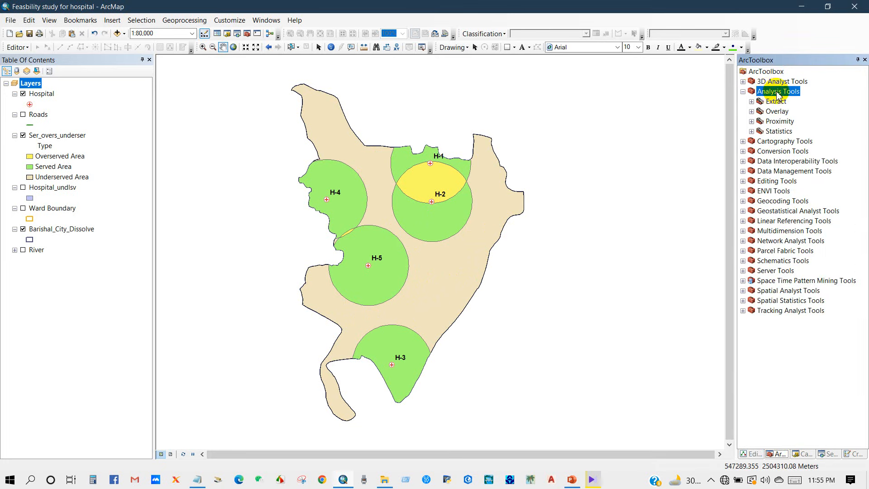
{"action": "left_click", "coordinate": [774, 122]}
{"action": "double_click", "coordinate": [775, 123]}
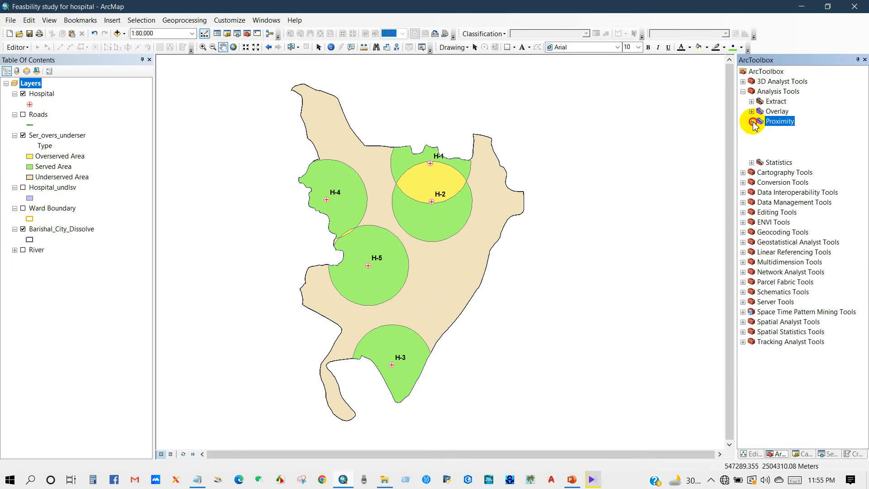
{"action": "left_click", "coordinate": [800, 142]}
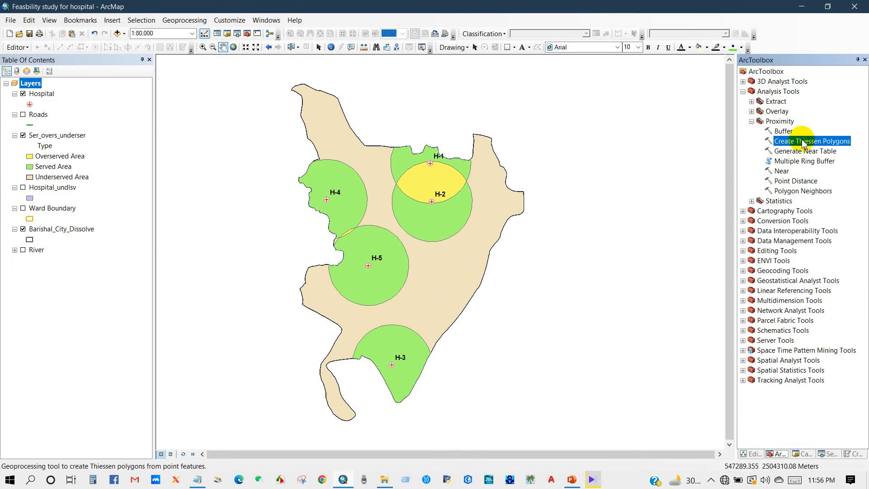
{"action": "double_click", "coordinate": [804, 142]}
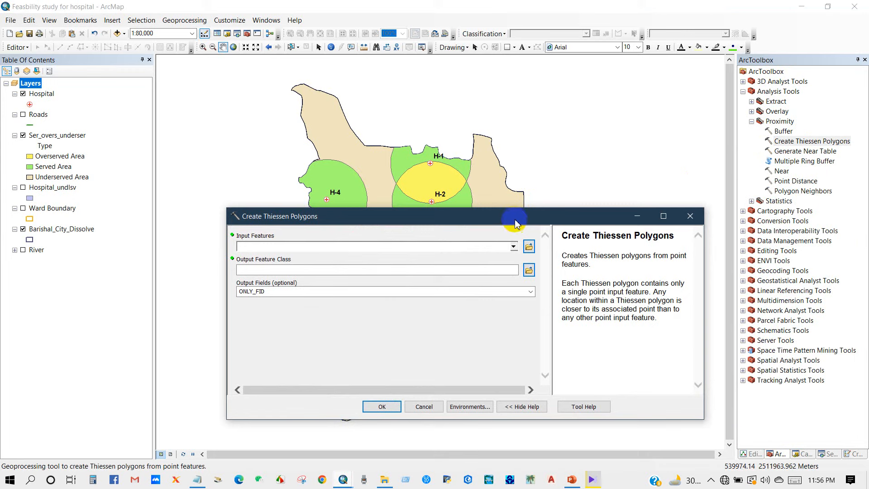
{"action": "left_click", "coordinate": [514, 247]}
{"action": "left_click", "coordinate": [266, 258]}
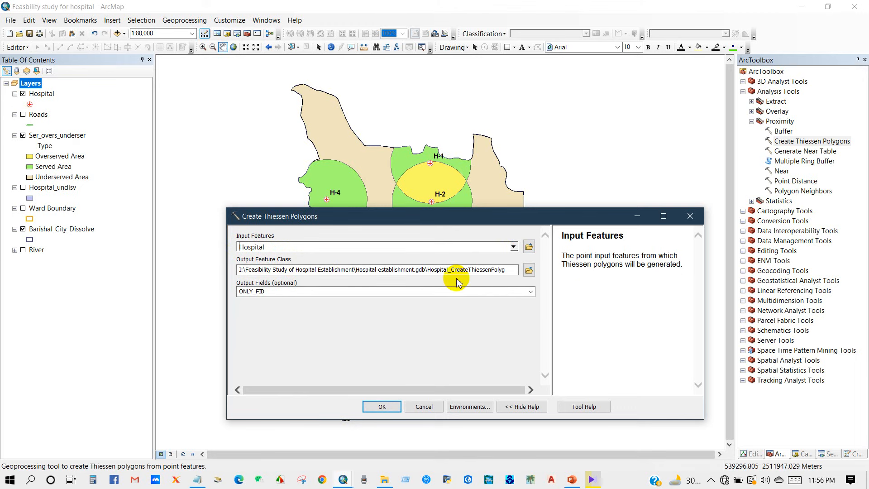
{"action": "left_click_drag", "start_coordinate": [511, 270], "coordinate": [442, 272]}
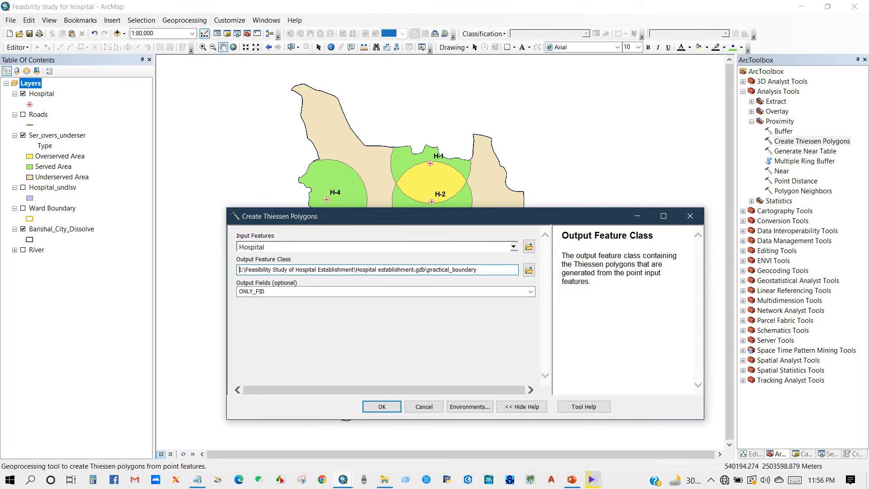
Step: Set the tool's processing extent to be the same as layer Barishal_City_Dissolve
{"action": "left_click", "coordinate": [467, 407]}
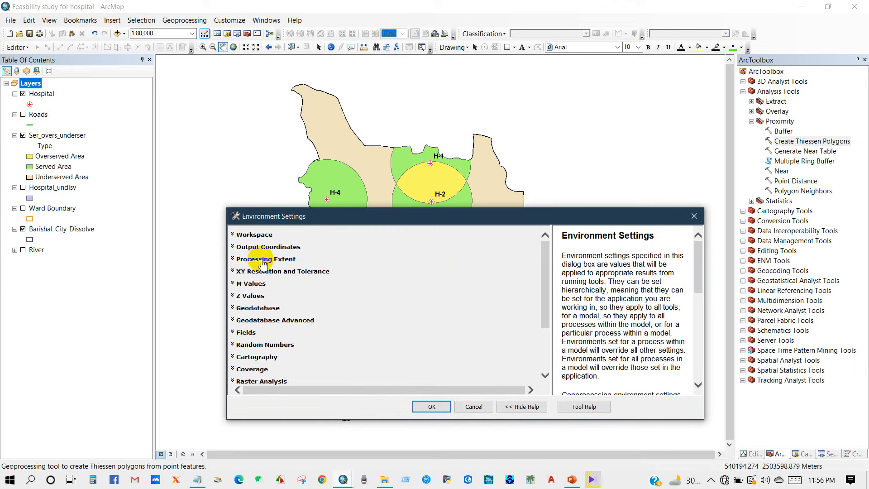
{"action": "left_click", "coordinate": [262, 260]}
{"action": "left_click", "coordinate": [267, 280]}
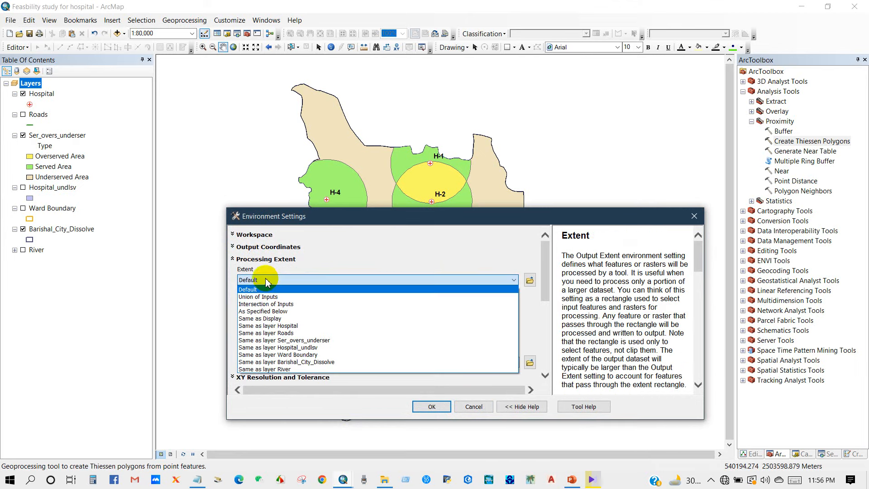
{"action": "left_click", "coordinate": [288, 362]}
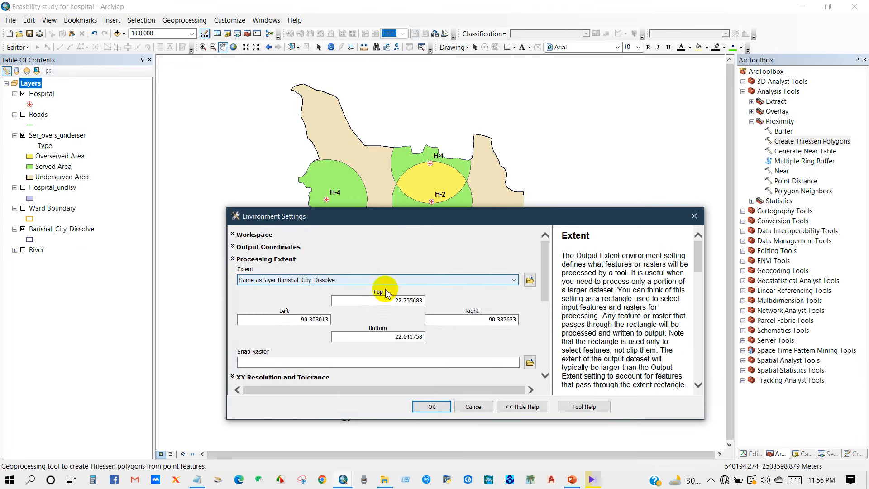
Step: Set the raster analysis mask to Barishal_City_Dissolve and run Create Thiessen Polygons
{"action": "left_click_drag", "start_coordinate": [542, 250], "coordinate": [543, 351]}
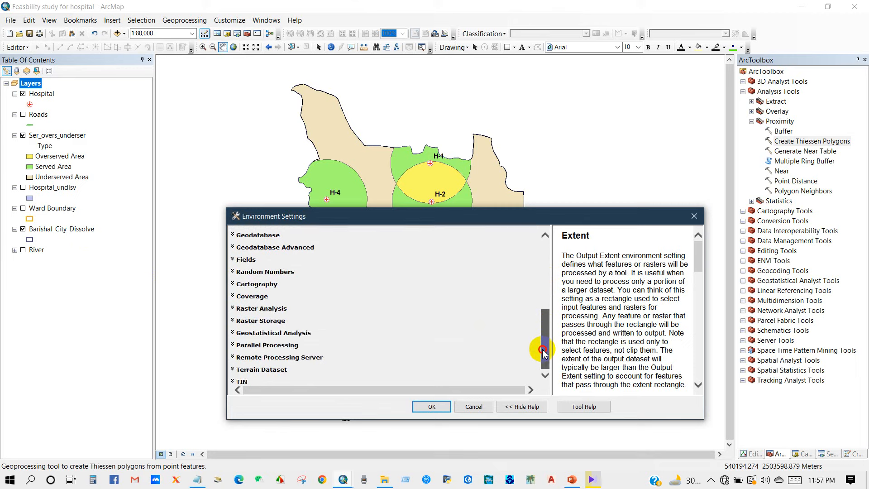
{"action": "left_click", "coordinate": [264, 309]}
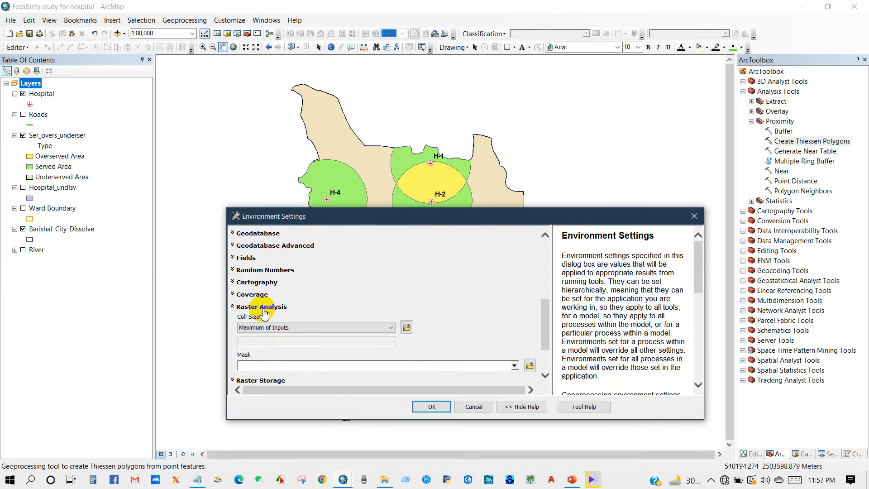
{"action": "scroll", "coordinate": [548, 334], "scroll_direction": "down", "scroll_amount": 1}
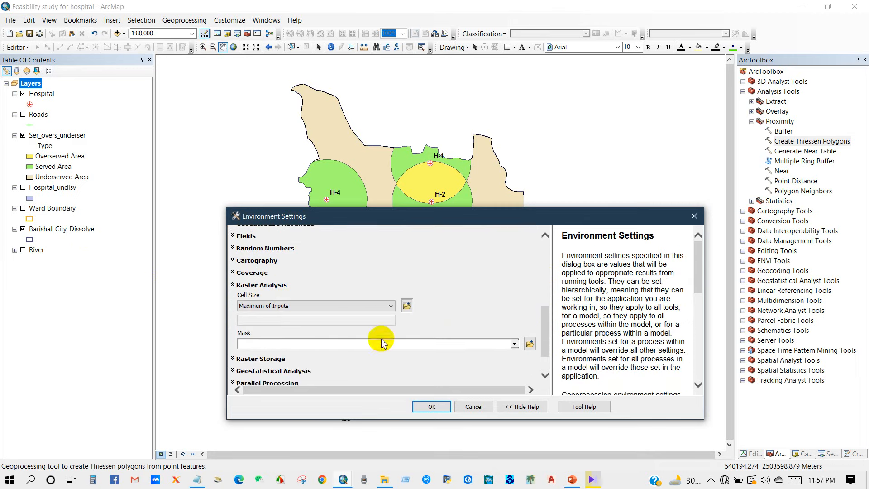
{"action": "left_click", "coordinate": [513, 345]}
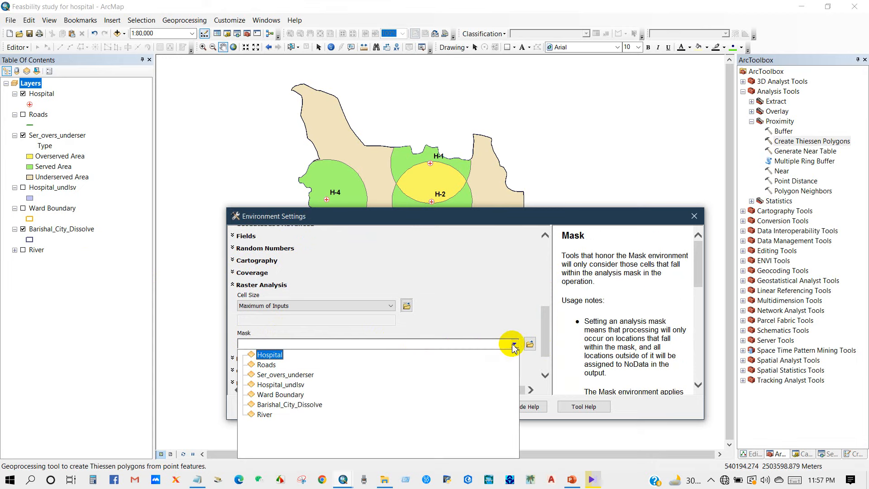
{"action": "left_click", "coordinate": [287, 406]}
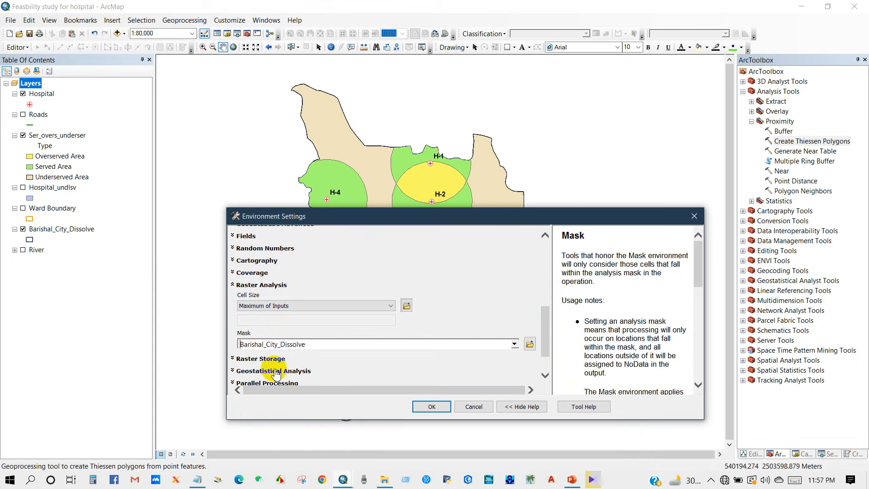
{"action": "scroll", "coordinate": [545, 346], "scroll_direction": "down", "scroll_amount": 2}
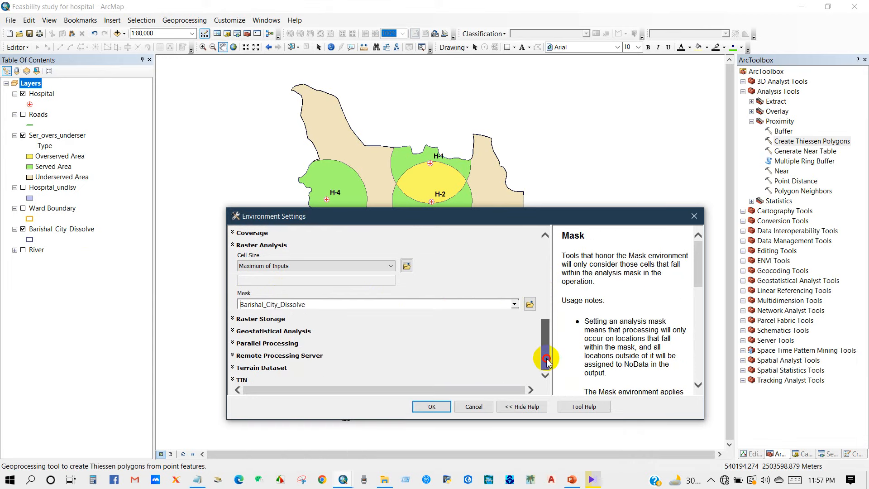
{"action": "left_click", "coordinate": [430, 406]}
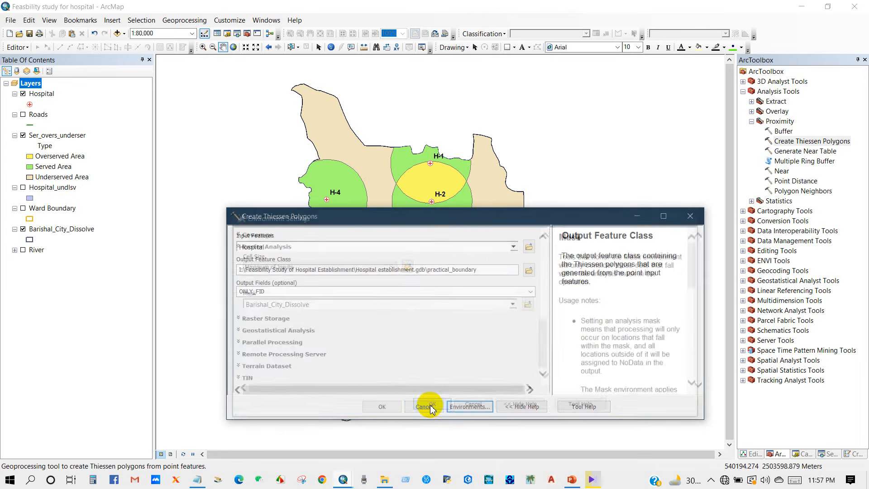
{"action": "left_click", "coordinate": [387, 407]}
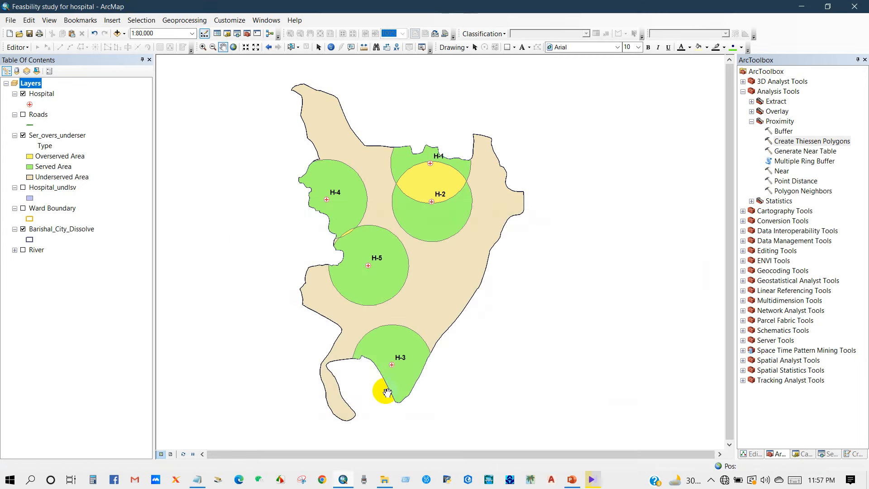
Step: Place the practical_boundary layer above Ser_overs_underser and give it the Hollow symbol
{"action": "left_click_drag", "start_coordinate": [53, 156], "coordinate": [59, 127]}
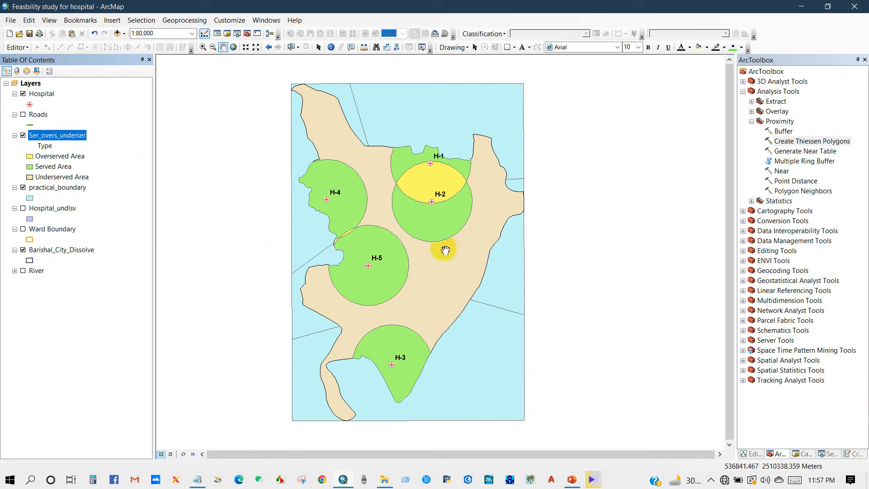
{"action": "left_click_drag", "start_coordinate": [41, 187], "coordinate": [42, 141]}
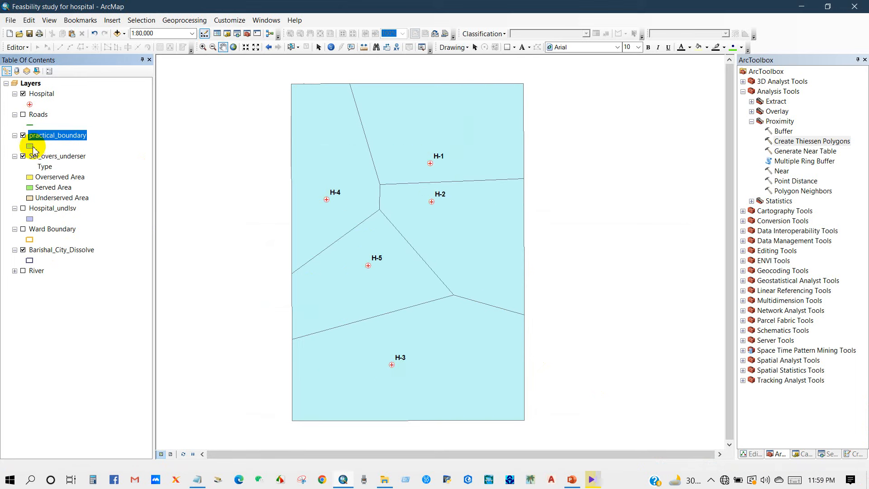
{"action": "left_click", "coordinate": [29, 147]}
{"action": "left_click", "coordinate": [366, 180]}
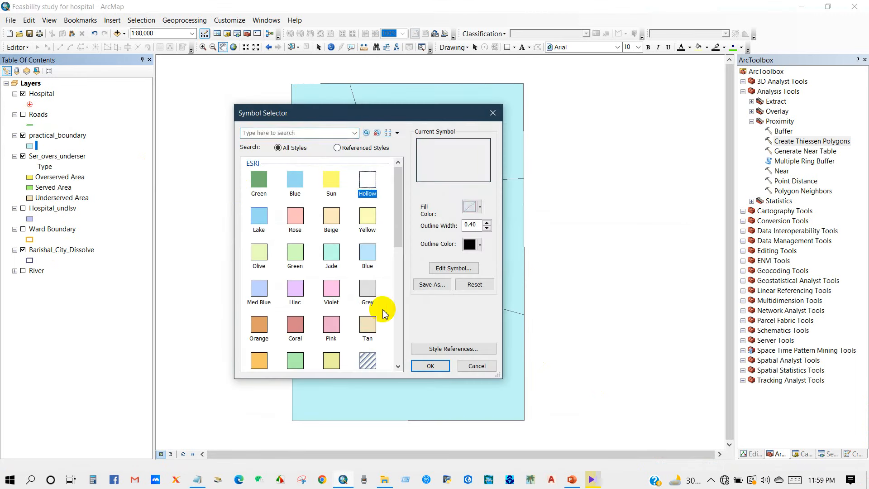
{"action": "left_click", "coordinate": [430, 365]}
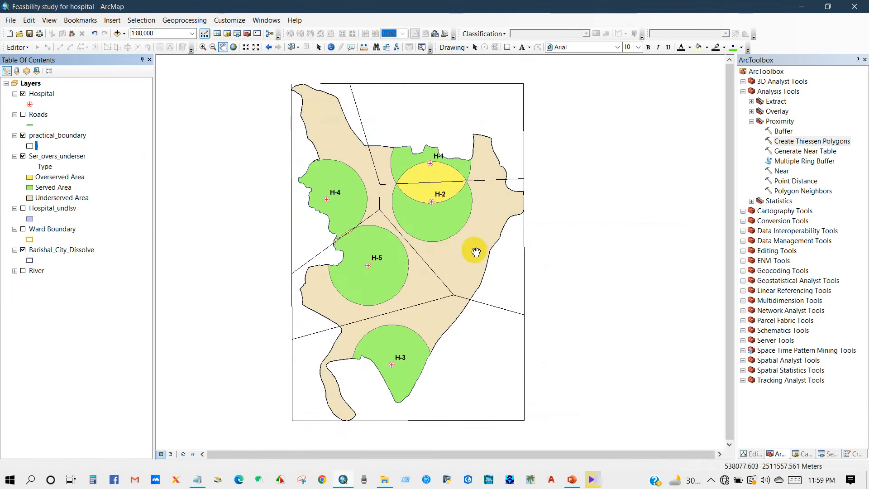
Step: Clip practical_boundary to Barishal_City_Dissolve, saving the output feature class as practical_boundary_1
{"action": "left_click", "coordinate": [188, 22]}
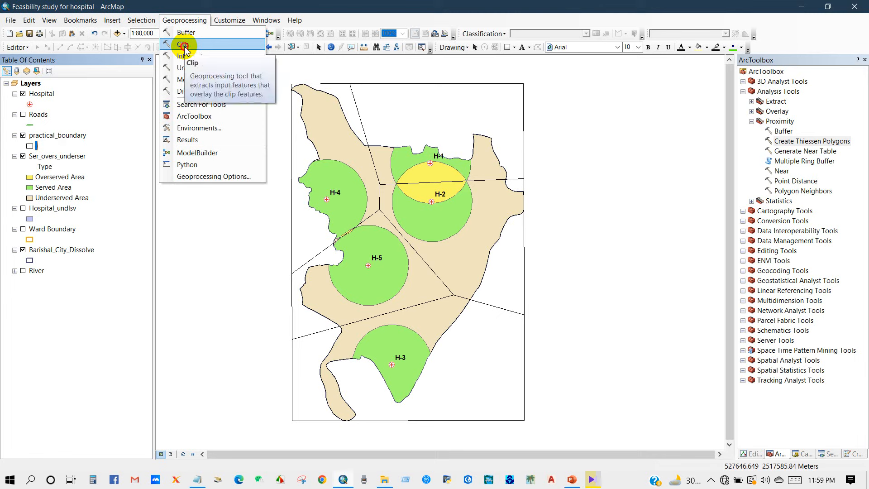
{"action": "left_click", "coordinate": [183, 41]}
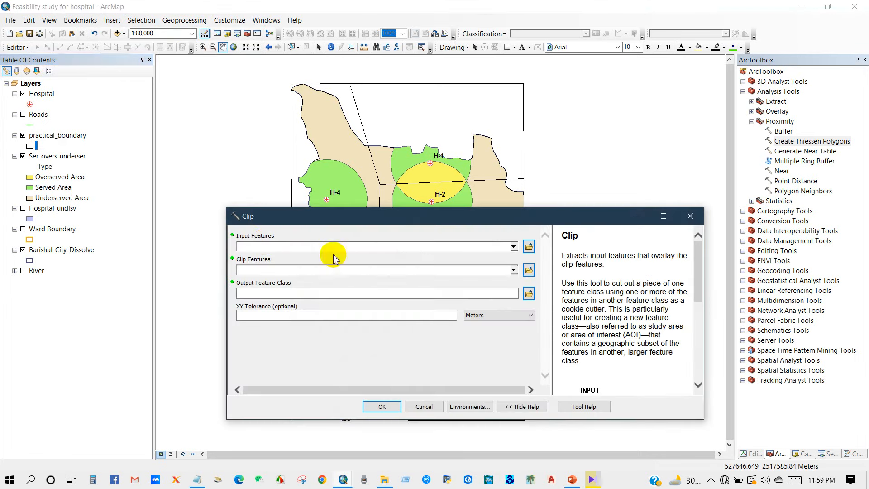
{"action": "left_click", "coordinate": [512, 246]}
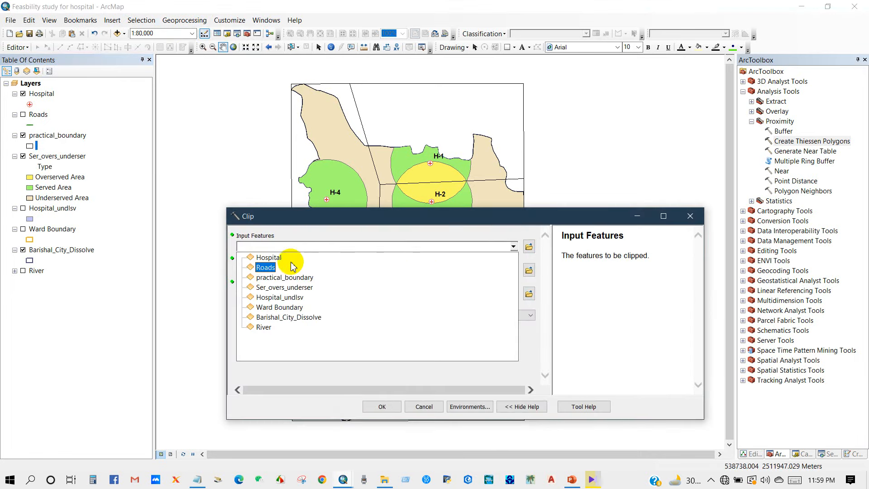
{"action": "left_click", "coordinate": [279, 277]}
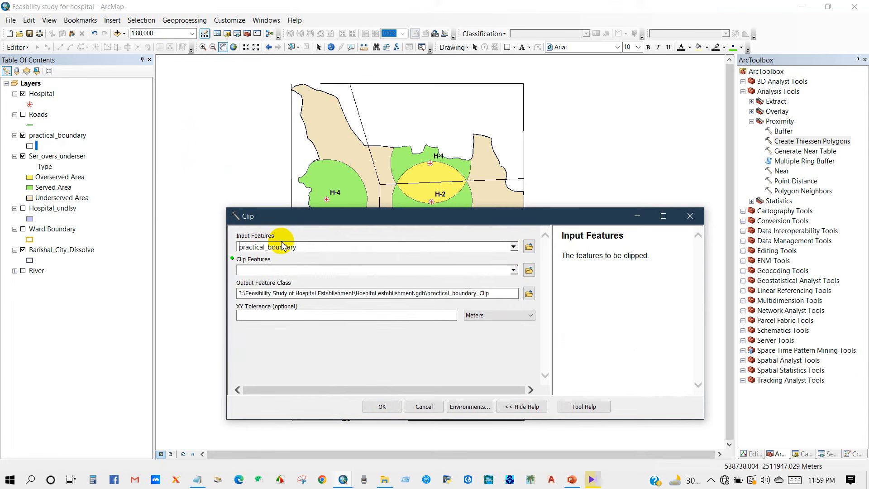
{"action": "left_click", "coordinate": [513, 270]}
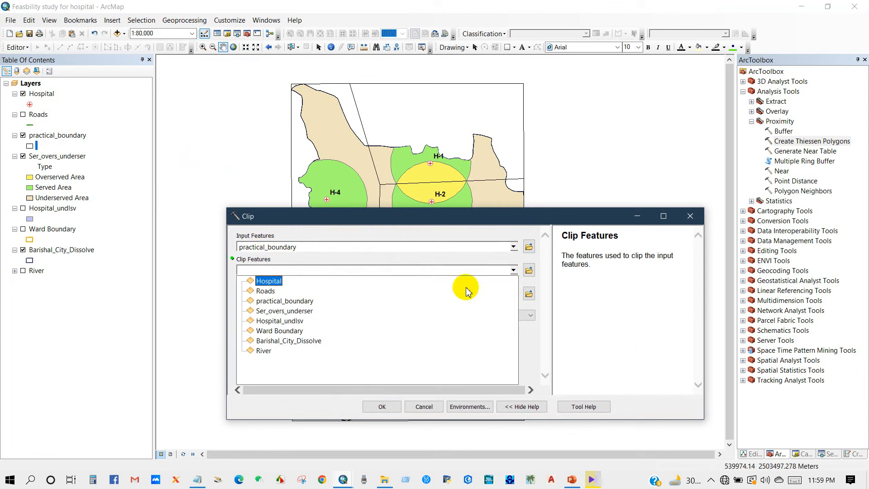
{"action": "left_click", "coordinate": [300, 341]}
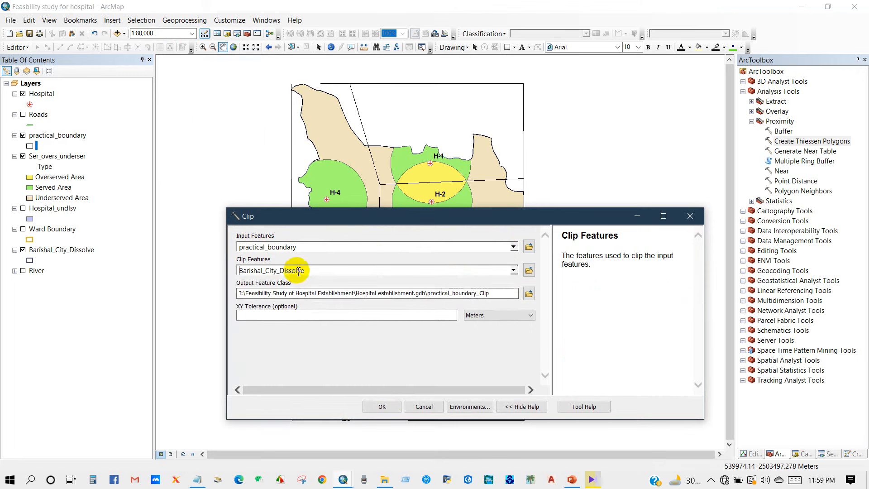
{"action": "left_click", "coordinate": [491, 293]}
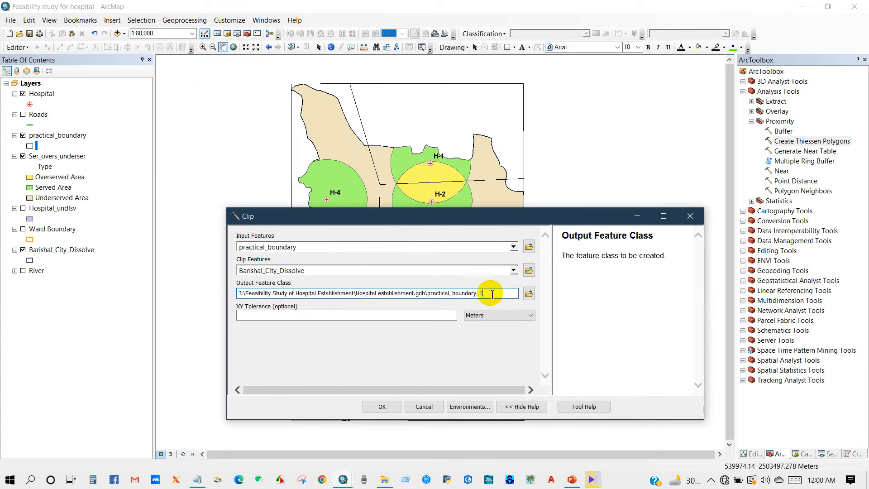
{"action": "left_click", "coordinate": [380, 407]}
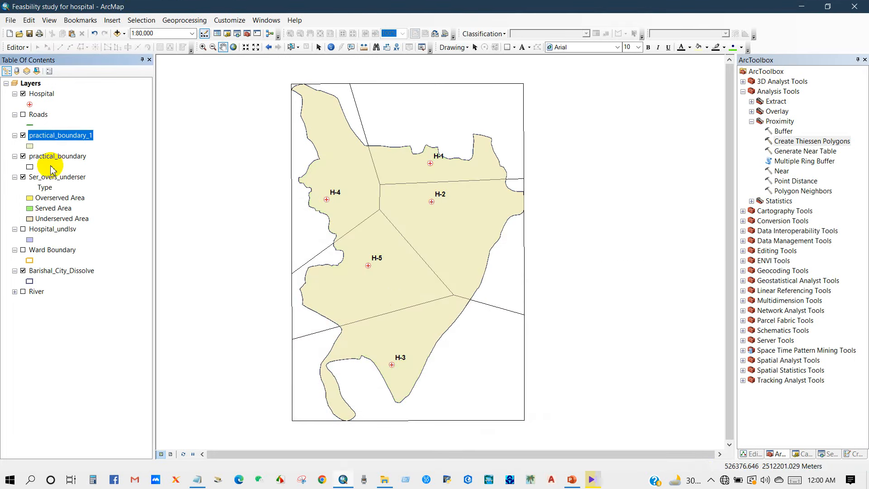
Step: Hide the practical_boundary layer and change the practical_boundary_1 polygons to the Hollow symbol
{"action": "left_click", "coordinate": [23, 156]}
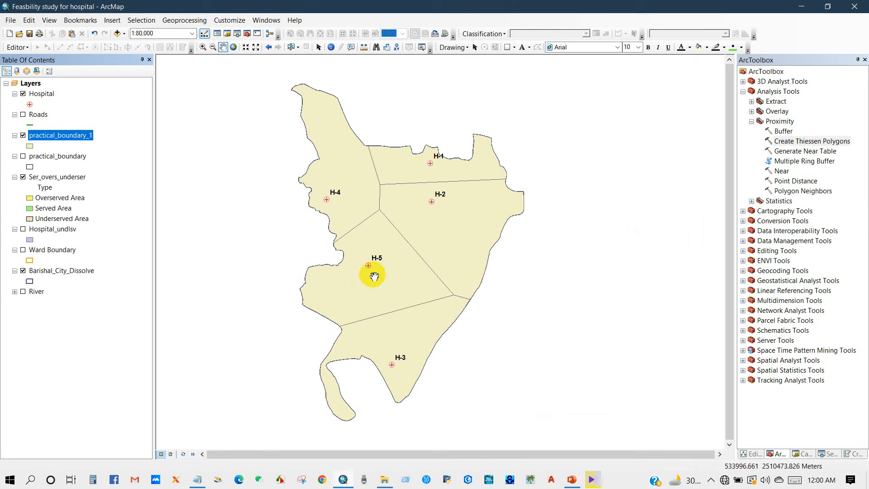
{"action": "left_click", "coordinate": [30, 146]}
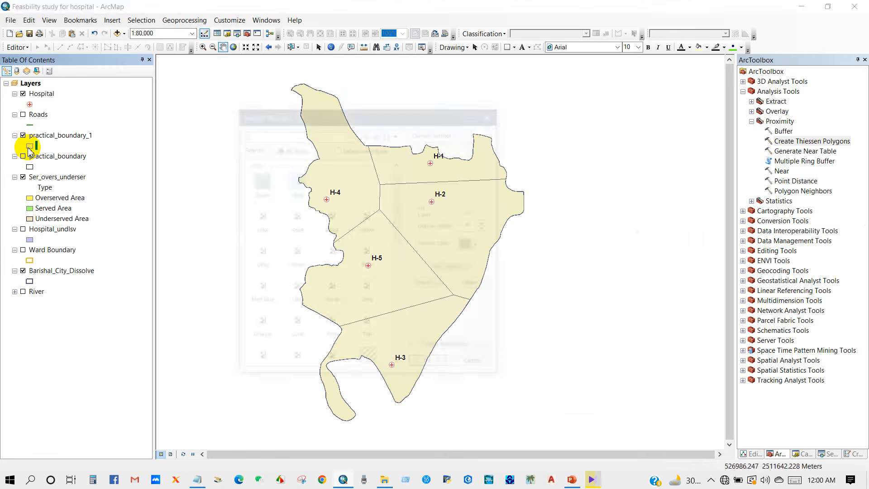
{"action": "double_click", "coordinate": [369, 181]}
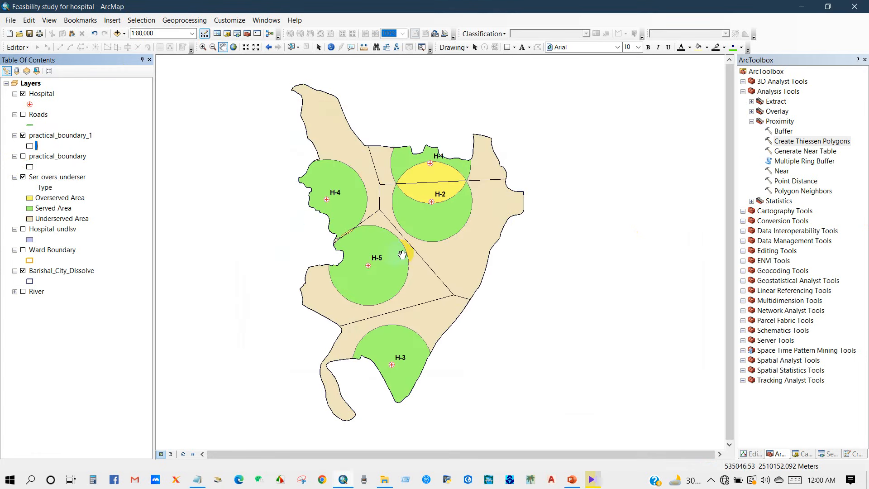
Step: Hide the Ser_overs_underser layer and remove the practical_boundary layer from the map
{"action": "left_click", "coordinate": [23, 178]}
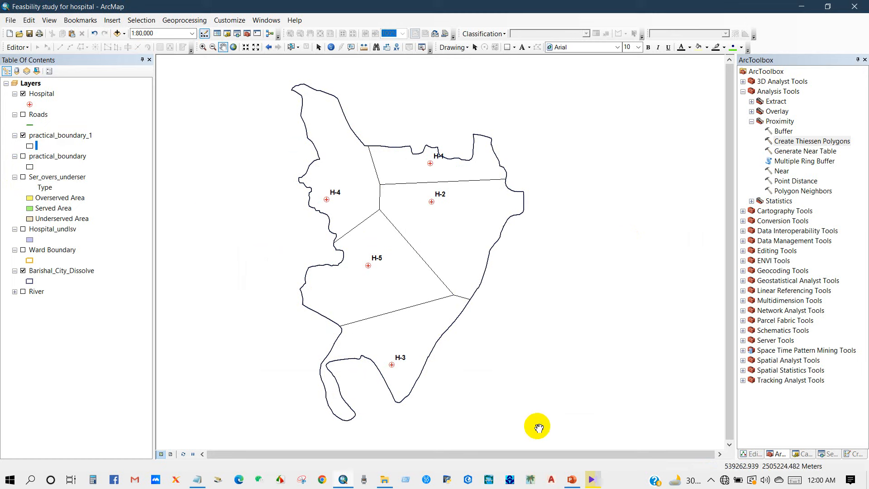
{"action": "left_click_drag", "start_coordinate": [539, 426], "coordinate": [544, 430]}
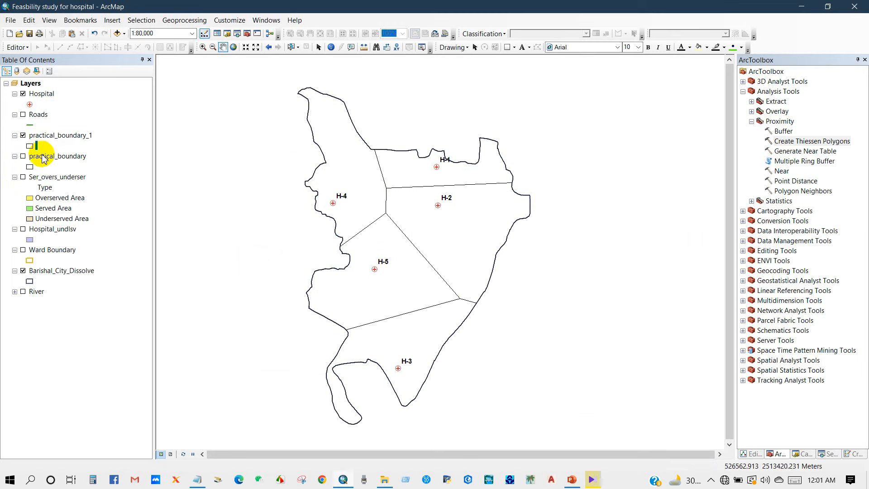
{"action": "right_click", "coordinate": [43, 157]}
{"action": "left_click", "coordinate": [63, 171]}
Step: Check which polygons match records 2, 3 and 4 of practical_boundary_1 by selecting them in its attribute table, and clear the selection
{"action": "left_click", "coordinate": [49, 137]}
{"action": "right_click", "coordinate": [49, 139]}
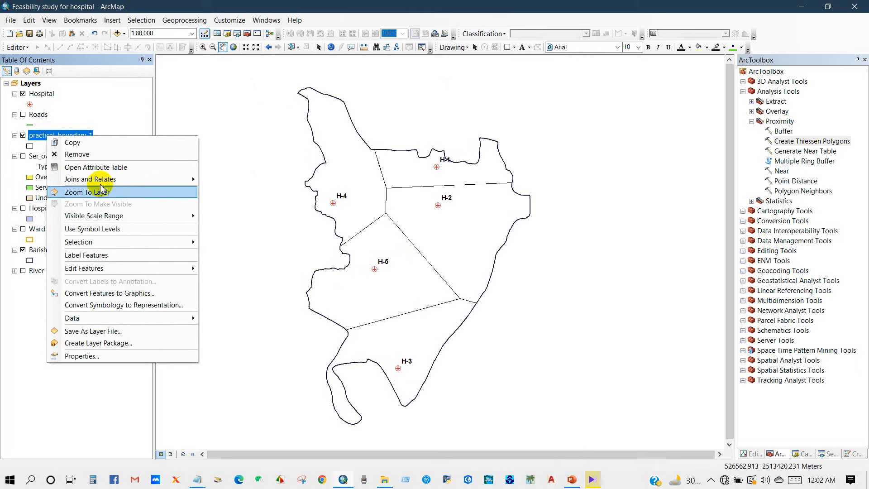
{"action": "left_click", "coordinate": [100, 168]}
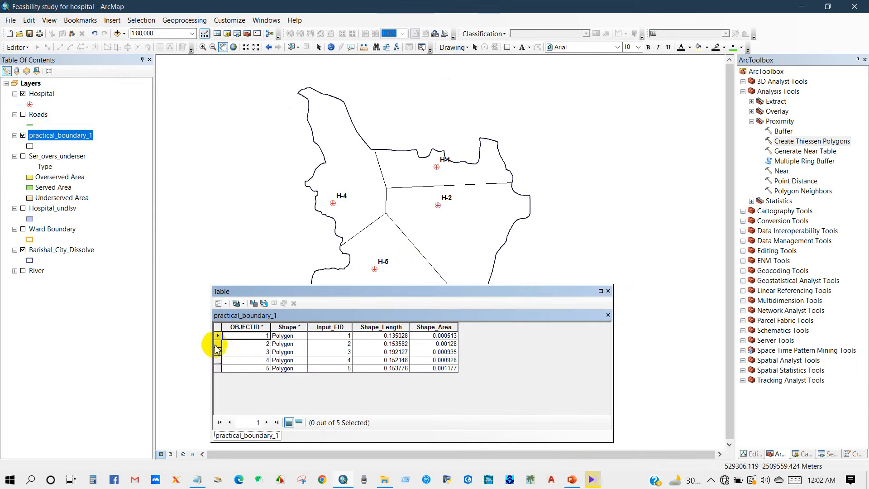
{"action": "left_click", "coordinate": [217, 343]}
{"action": "left_click", "coordinate": [217, 353]}
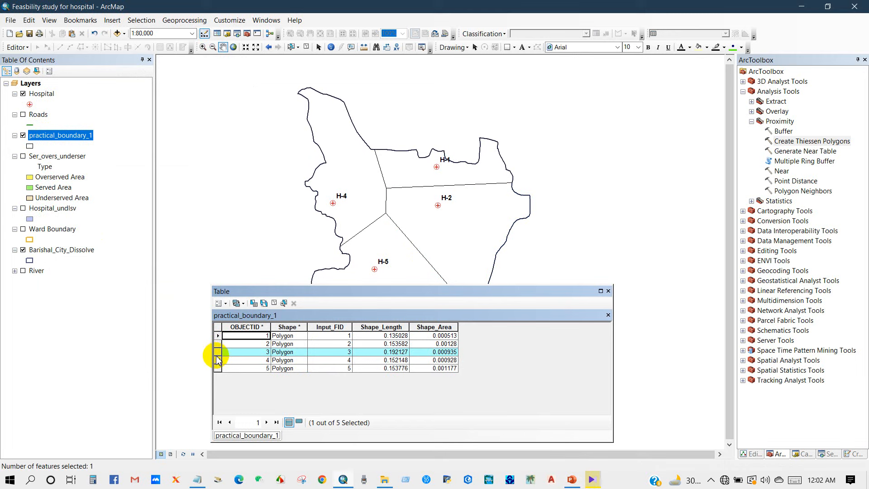
{"action": "left_click", "coordinate": [218, 362]}
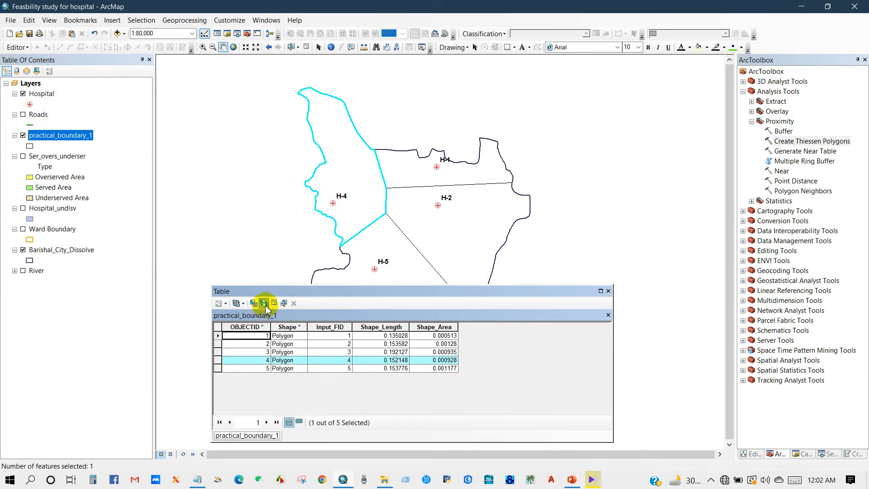
{"action": "left_click", "coordinate": [275, 304]}
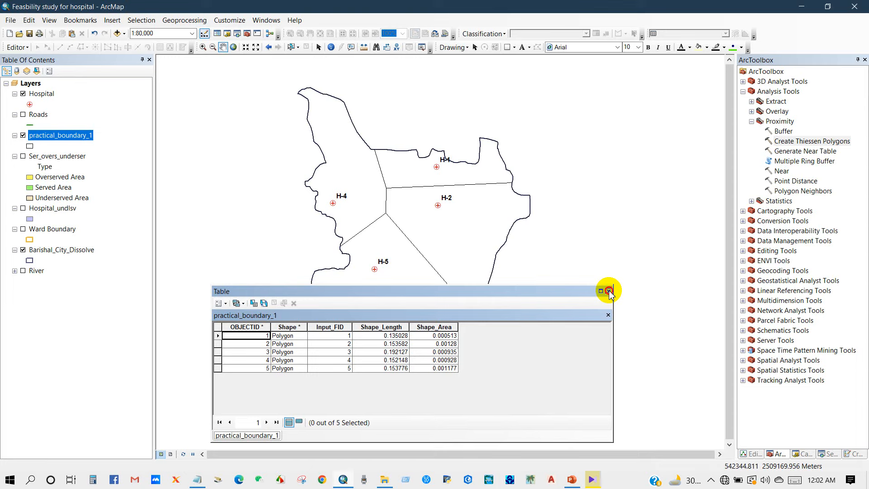
{"action": "left_click", "coordinate": [609, 291]}
Step: Symbolize practical_boundary_1 by unique values of Input_FID, adding all values, excluding all other values, and using a muted multi-colour ramp
{"action": "right_click", "coordinate": [44, 136]}
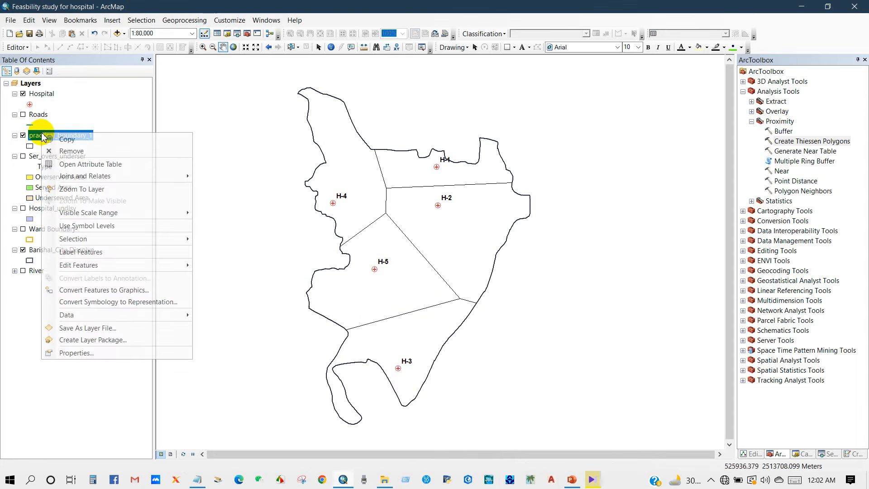
{"action": "left_click", "coordinate": [76, 353]}
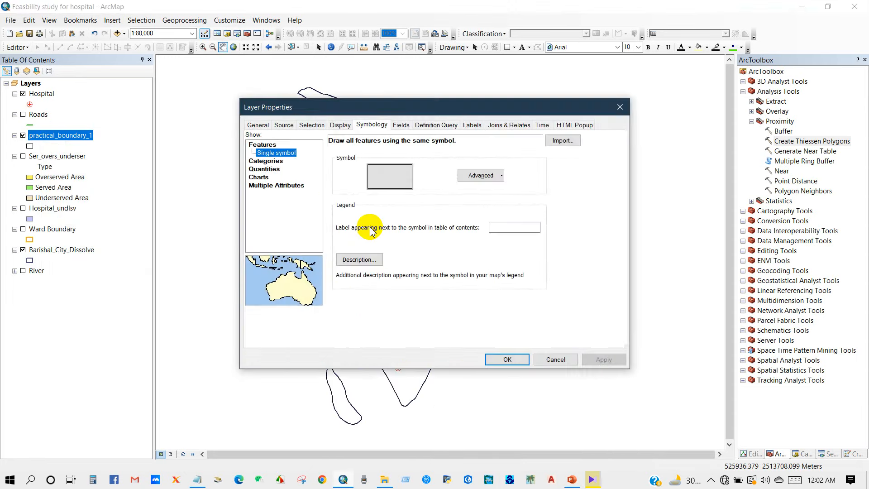
{"action": "left_click", "coordinate": [278, 161]}
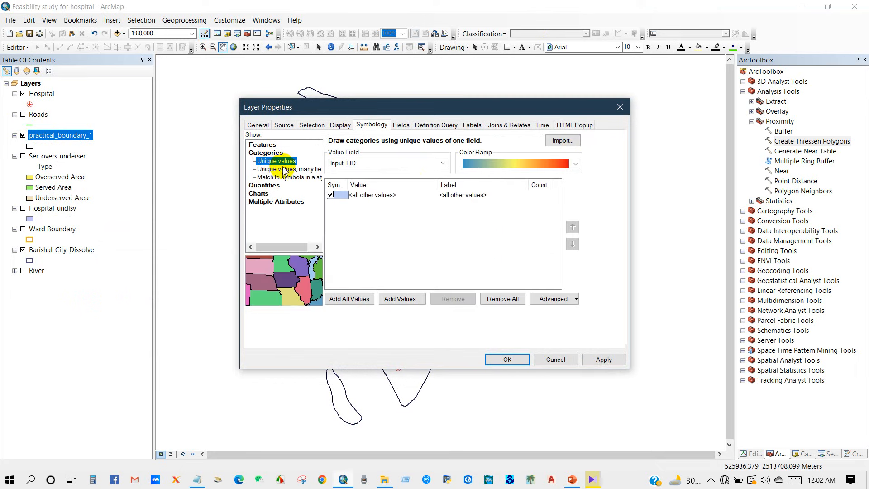
{"action": "left_click", "coordinate": [330, 194]}
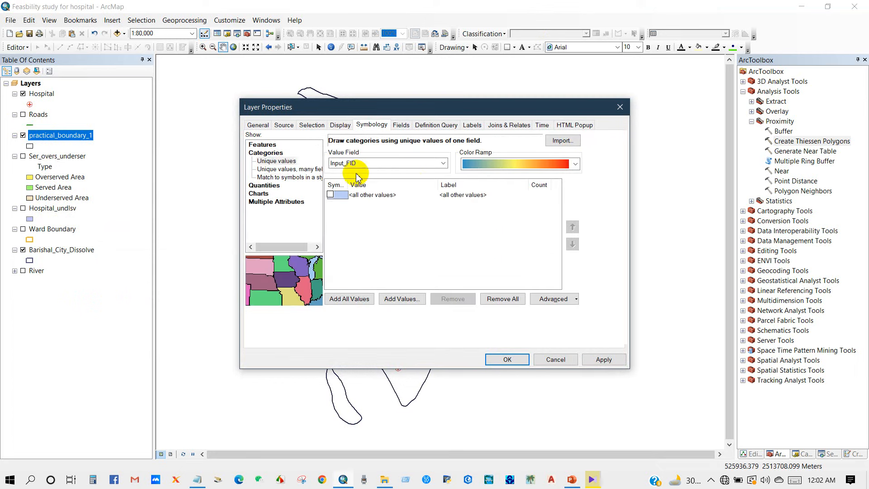
{"action": "left_click", "coordinate": [362, 301]}
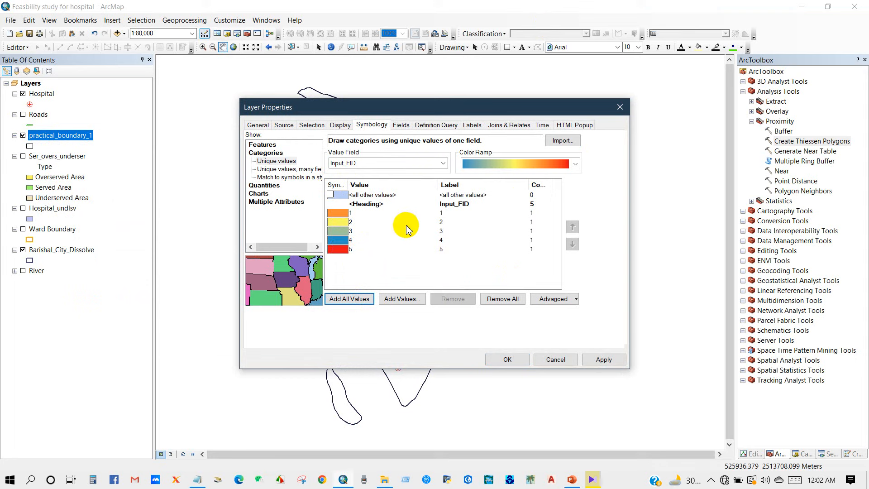
{"action": "left_click", "coordinate": [544, 165]}
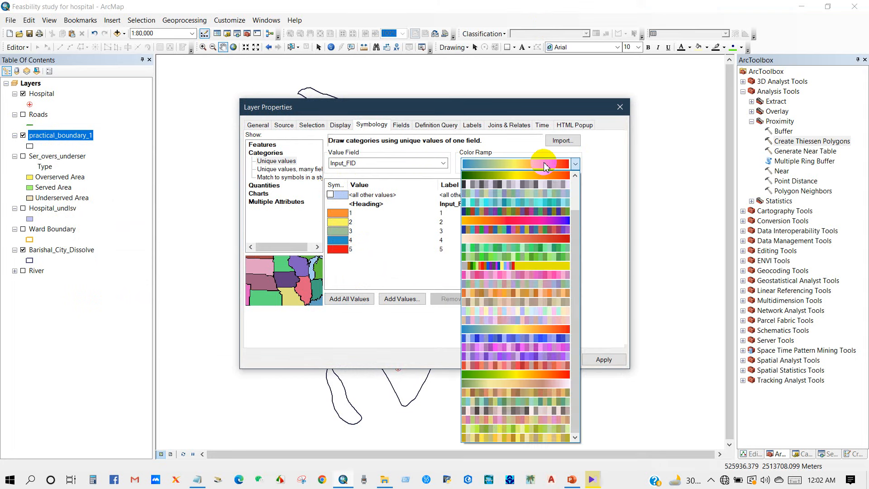
{"action": "left_click", "coordinate": [535, 284]}
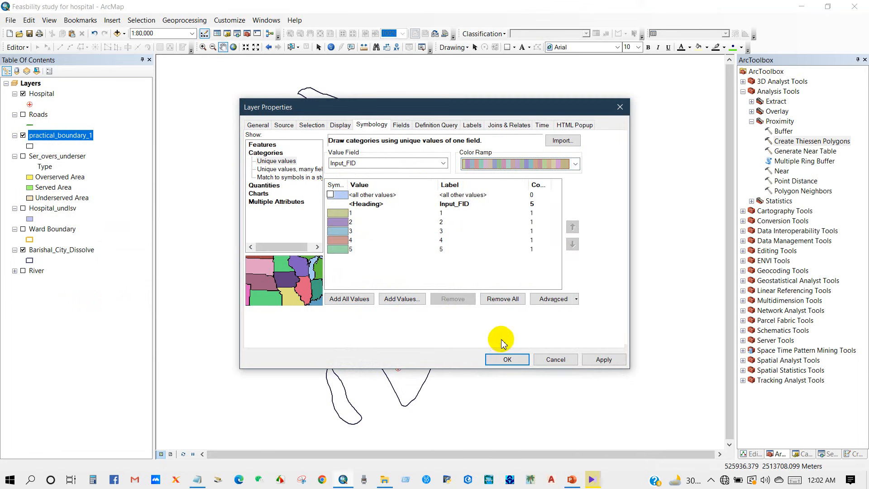
{"action": "left_click", "coordinate": [502, 359]}
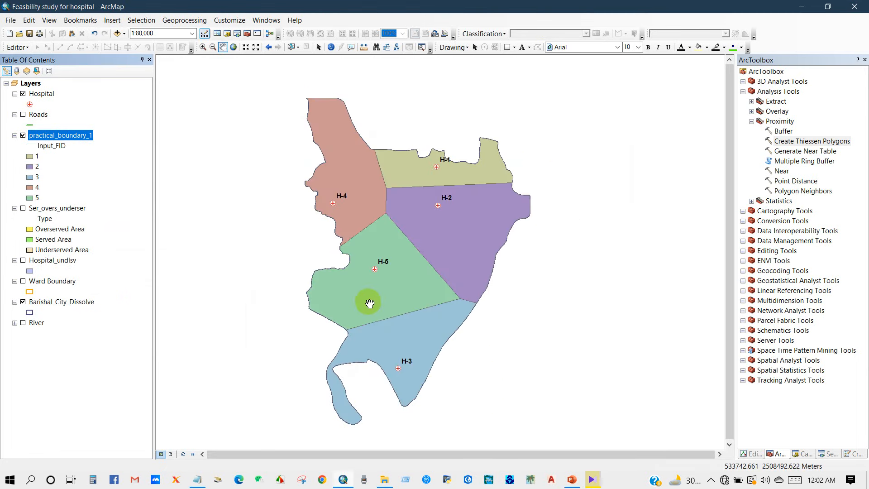
Step: Show the Ser_overs_underser layer and move it above practical_boundary_1 in the layer order
{"action": "scroll", "coordinate": [373, 299], "scroll_direction": "down", "scroll_amount": 1}
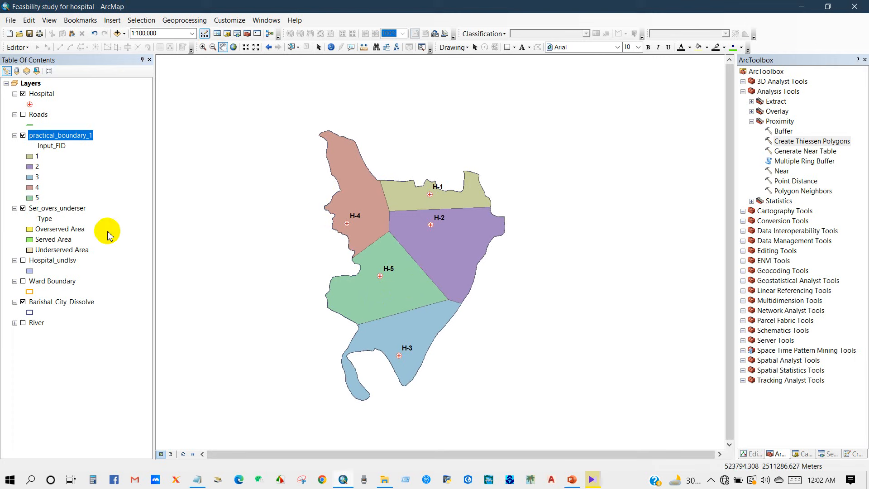
{"action": "left_click", "coordinate": [58, 209]}
{"action": "left_click_drag", "start_coordinate": [58, 211], "coordinate": [61, 131]}
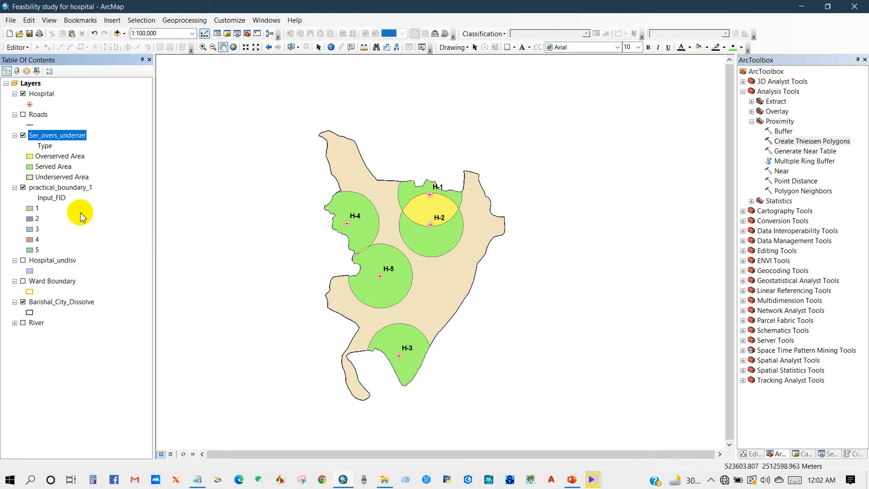
Step: Give the Underserved Area class of Ser_overs_underser the Hollow symbol
{"action": "left_click", "coordinate": [29, 178]}
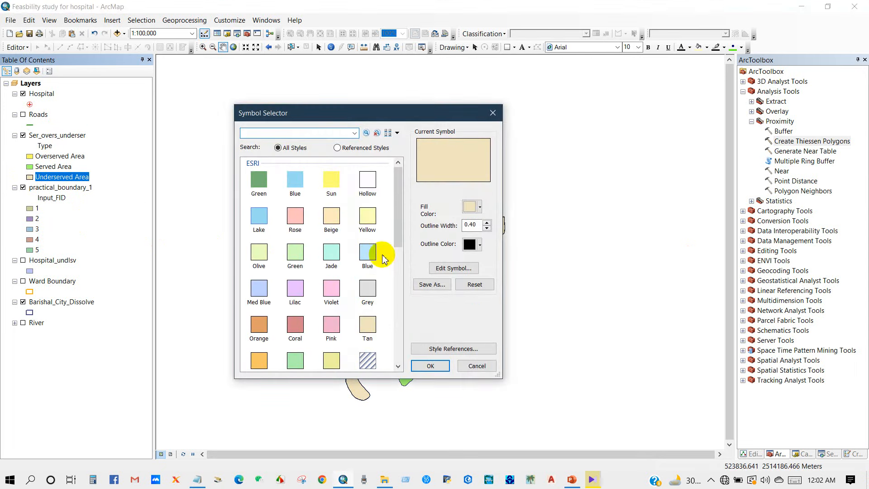
{"action": "double_click", "coordinate": [362, 180]}
{"action": "left_click_drag", "start_coordinate": [299, 272], "coordinate": [276, 267]}
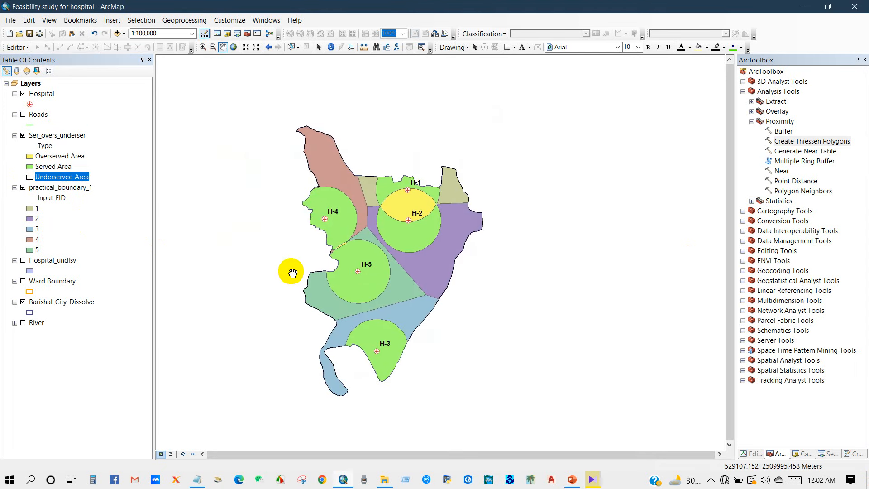
{"action": "scroll", "coordinate": [420, 279], "scroll_direction": "up", "scroll_amount": 1}
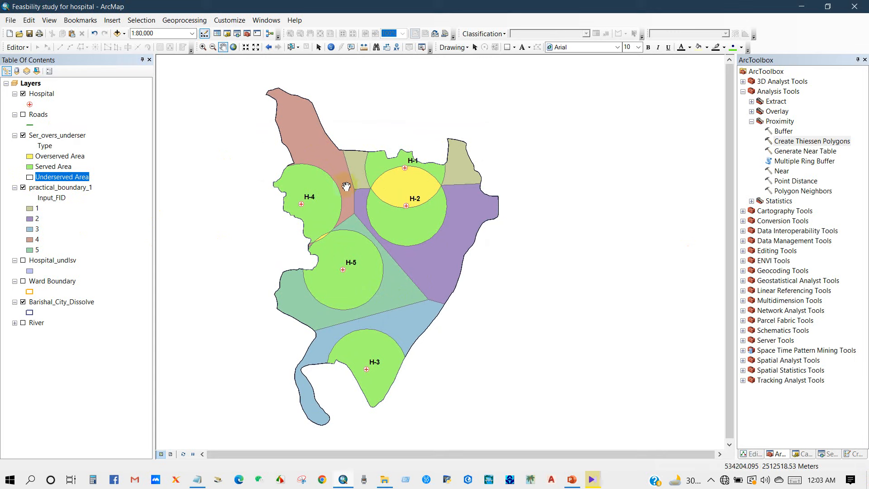
{"action": "left_click", "coordinate": [51, 187]}
{"action": "right_click", "coordinate": [51, 186]}
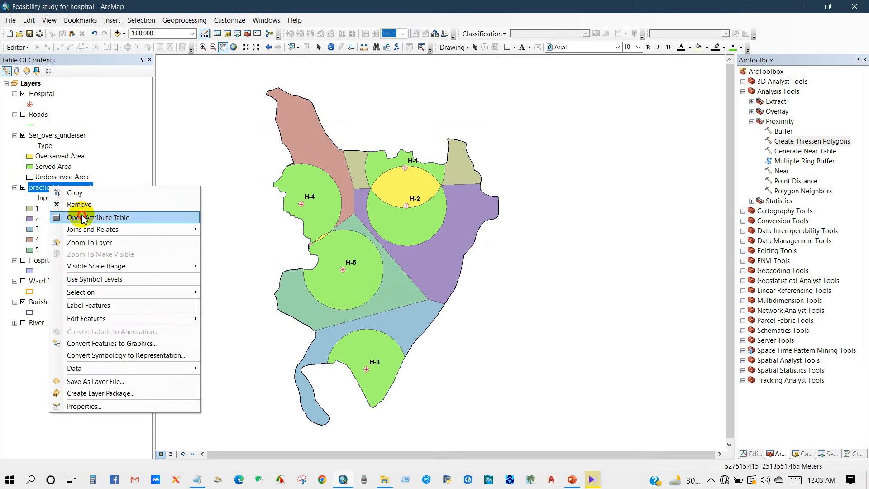
{"action": "left_click", "coordinate": [82, 212]}
{"action": "left_click", "coordinate": [608, 291]}
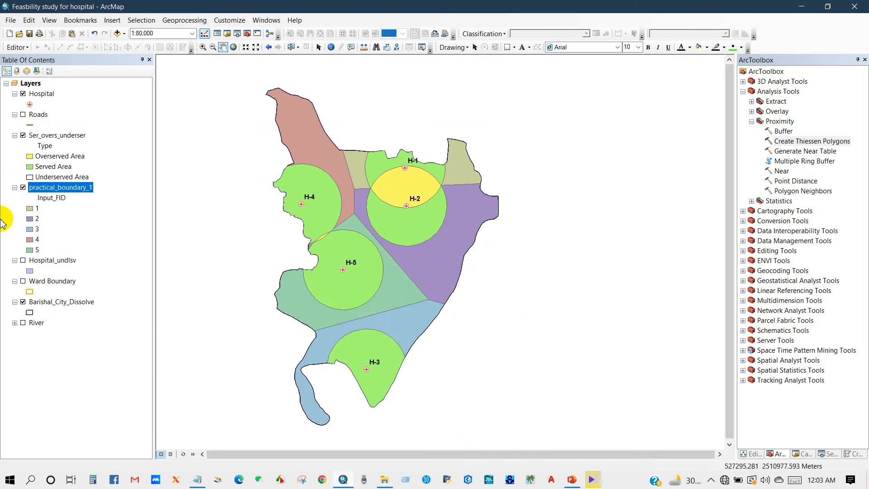
Step: Apply a different pastel colour ramp to the Input_FID categories of practical_boundary_1
{"action": "right_click", "coordinate": [44, 187]}
{"action": "left_click", "coordinate": [80, 406]}
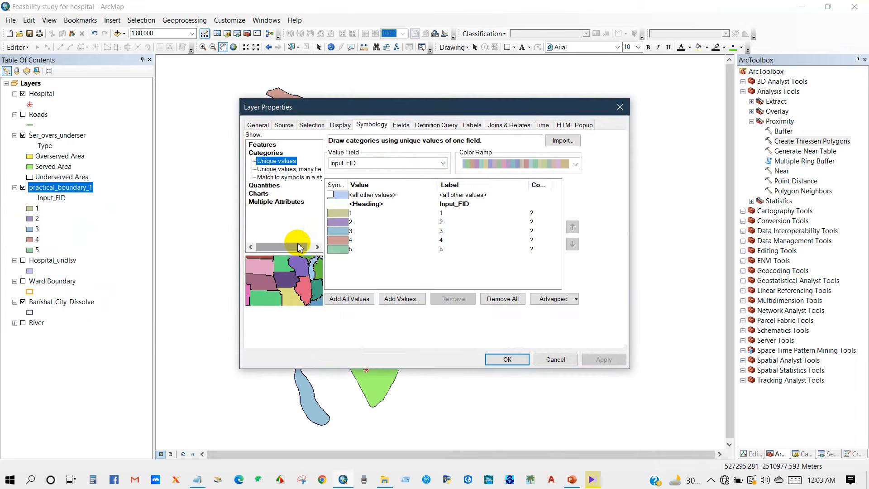
{"action": "left_click", "coordinate": [500, 165]}
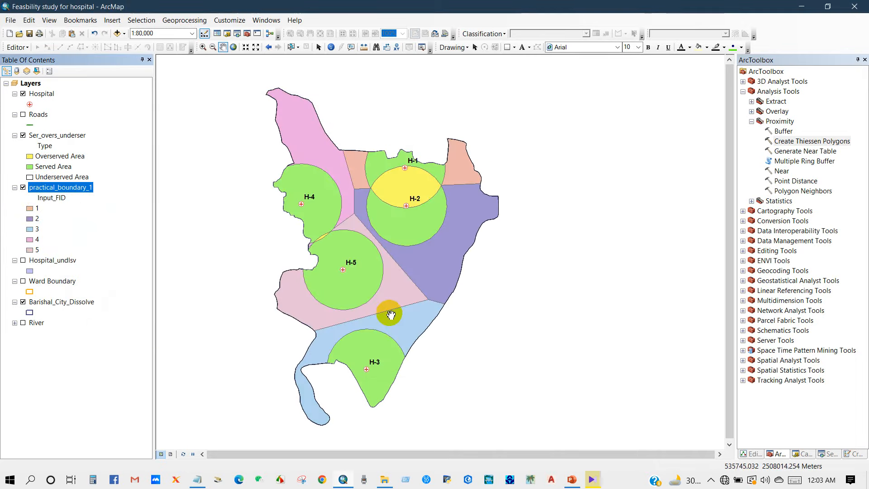
{"action": "left_click_drag", "start_coordinate": [391, 315], "coordinate": [400, 322]}
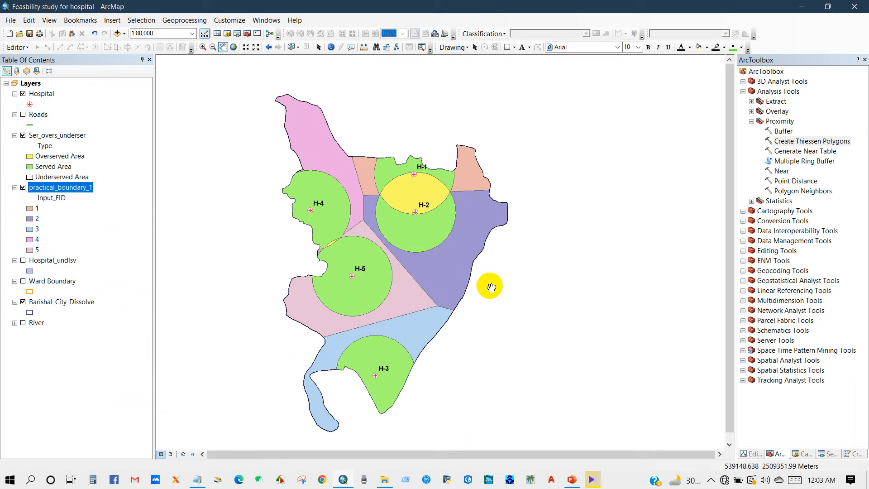
{"action": "scroll", "coordinate": [442, 257], "scroll_direction": "up", "scroll_amount": 1}
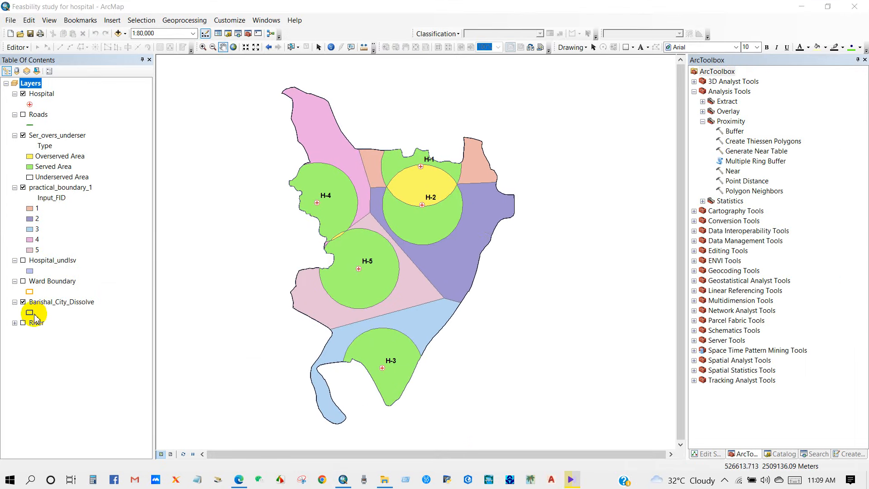
Step: Show the River and Ward Boundary layers, and hide practical_boundary_1 and Barishal_City_Dissolve
{"action": "left_click", "coordinate": [23, 322]}
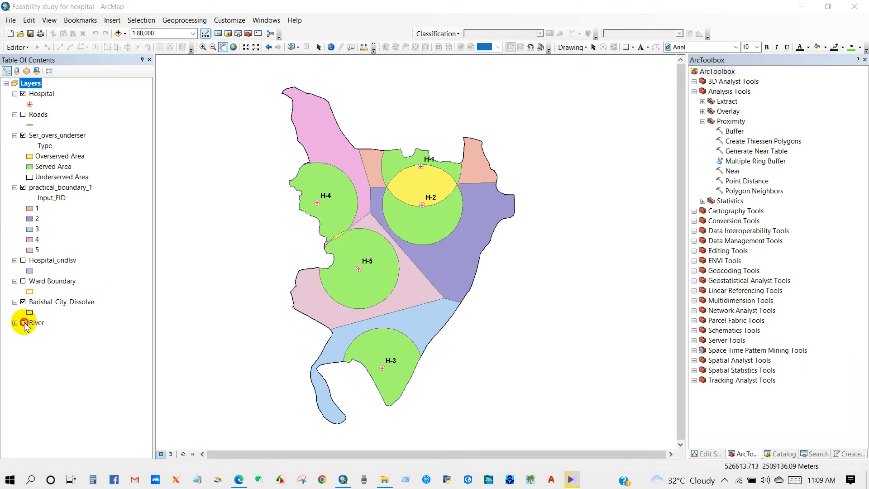
{"action": "left_click", "coordinate": [23, 187]}
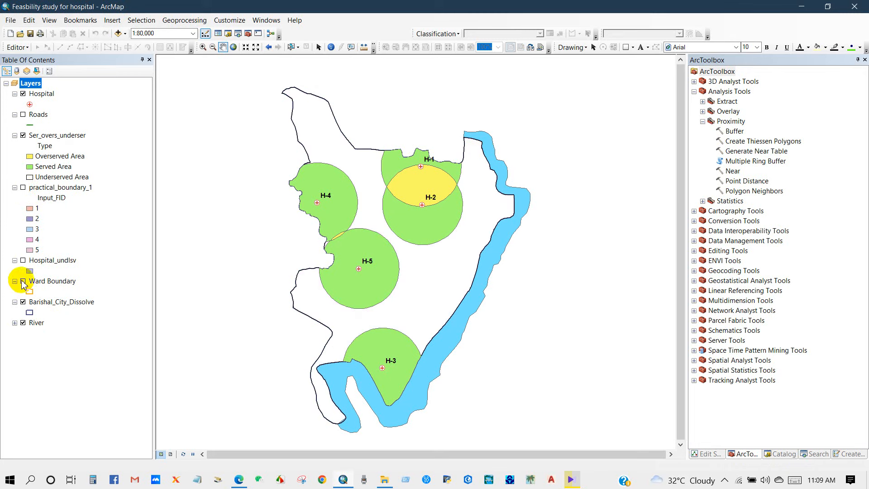
{"action": "left_click", "coordinate": [23, 281]}
{"action": "left_click", "coordinate": [23, 302]}
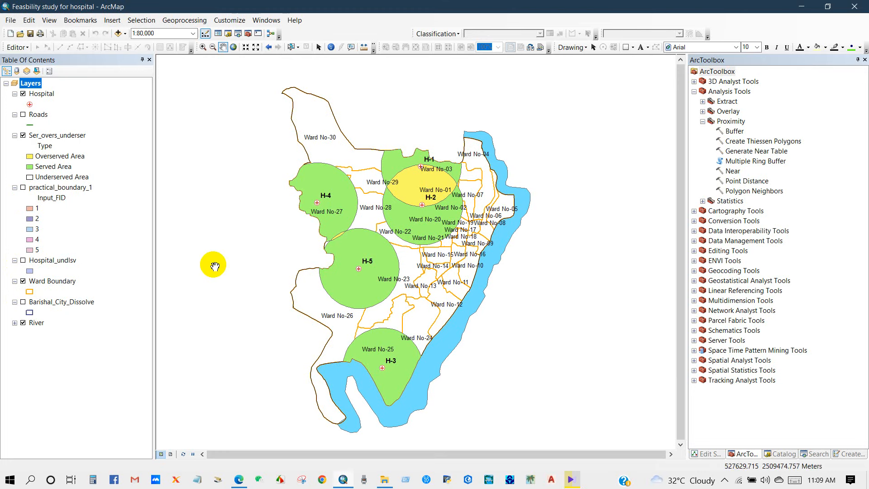
{"action": "left_click_drag", "start_coordinate": [419, 275], "coordinate": [434, 275]}
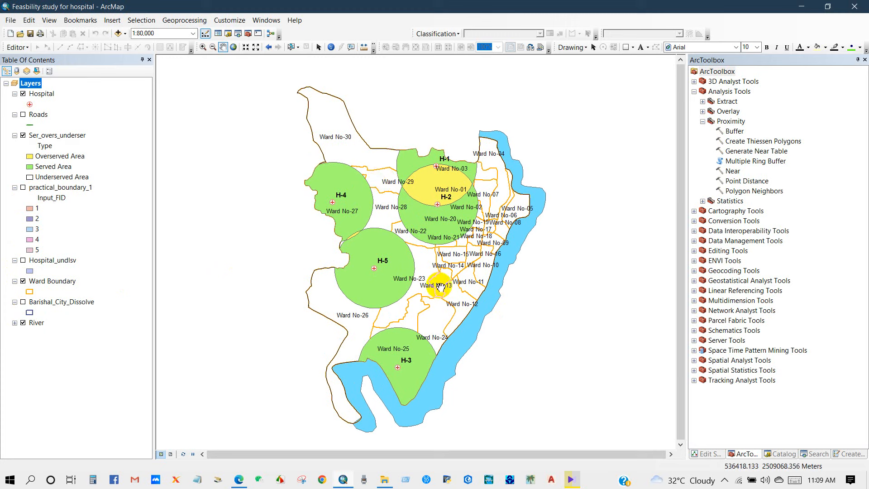
{"action": "left_click_drag", "start_coordinate": [434, 257], "coordinate": [435, 259]}
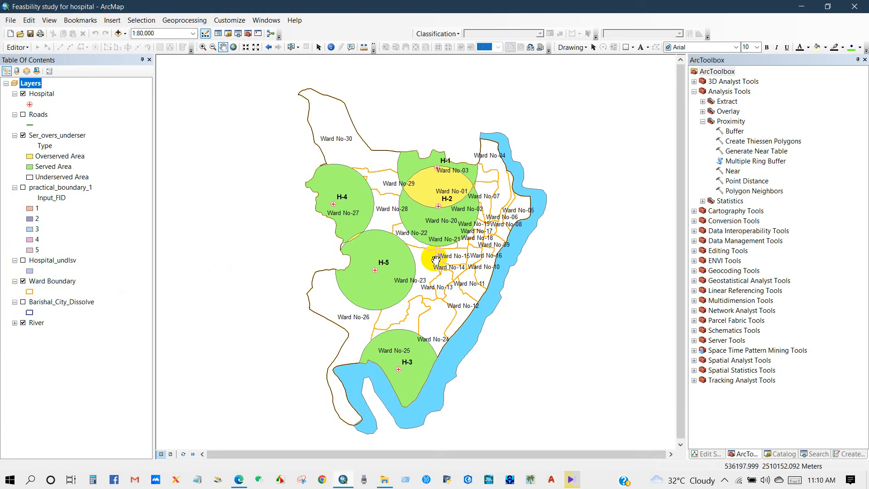
Step: Start the Intersect tool and add Ward Boundary and Ser_overs_underser as its input features
{"action": "left_click", "coordinate": [181, 20]}
{"action": "left_click", "coordinate": [181, 58]}
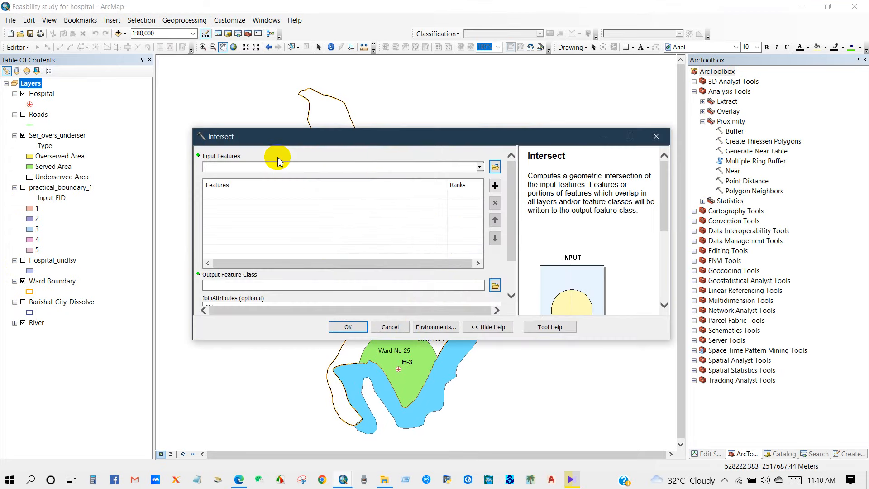
{"action": "left_click", "coordinate": [479, 168]}
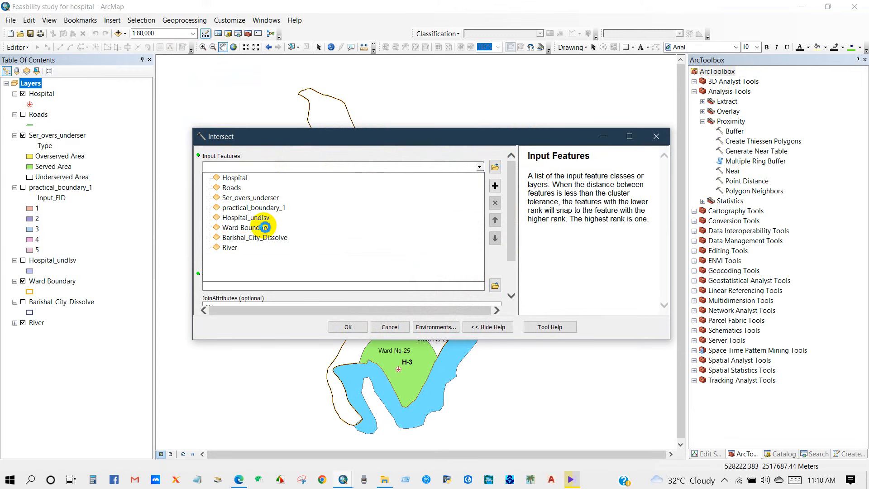
{"action": "left_click", "coordinate": [253, 213]}
{"action": "left_click", "coordinate": [479, 167]}
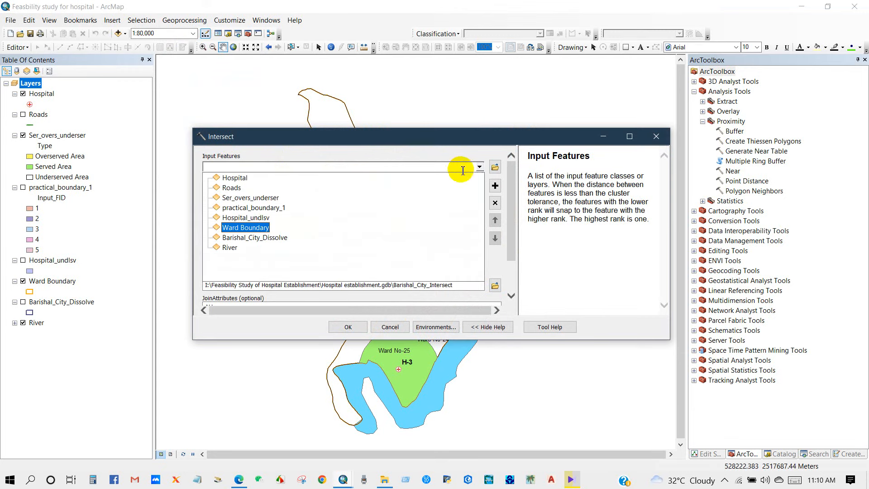
{"action": "left_click", "coordinate": [256, 200]}
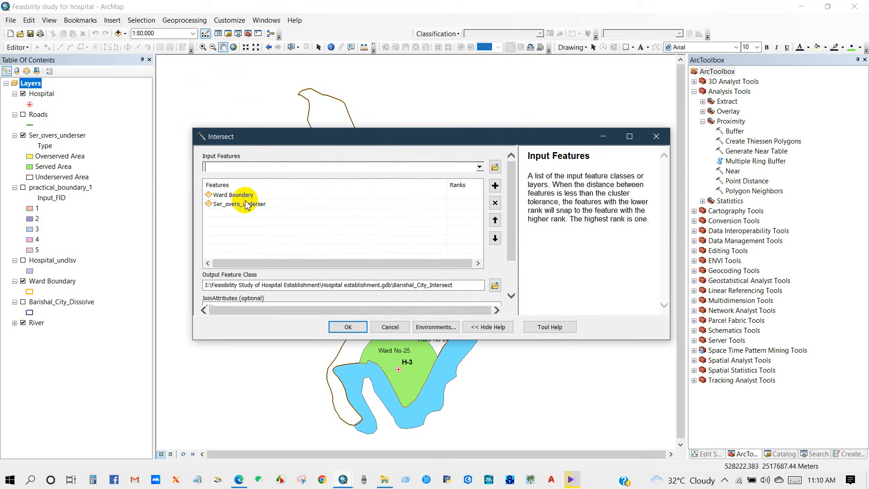
Step: Name the Intersect output feature class serv_overser_underserv_by_ward in Hospital establishment.gdb and run the tool
{"action": "left_click_drag", "start_coordinate": [508, 225], "coordinate": [509, 253]}
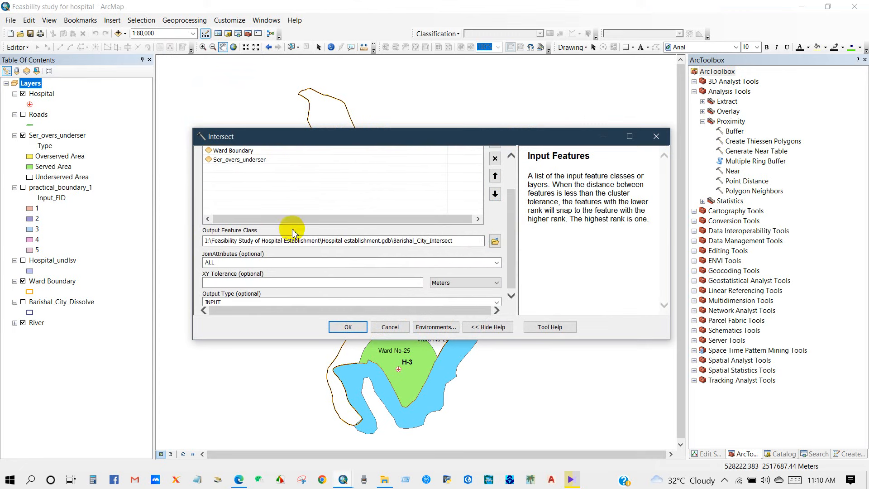
{"action": "left_click", "coordinate": [460, 241]}
{"action": "left_click_drag", "start_coordinate": [458, 241], "coordinate": [401, 241]}
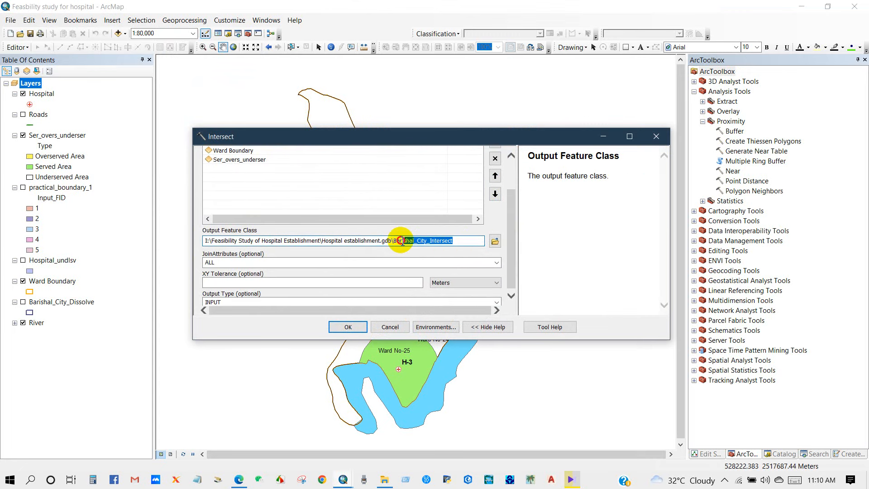
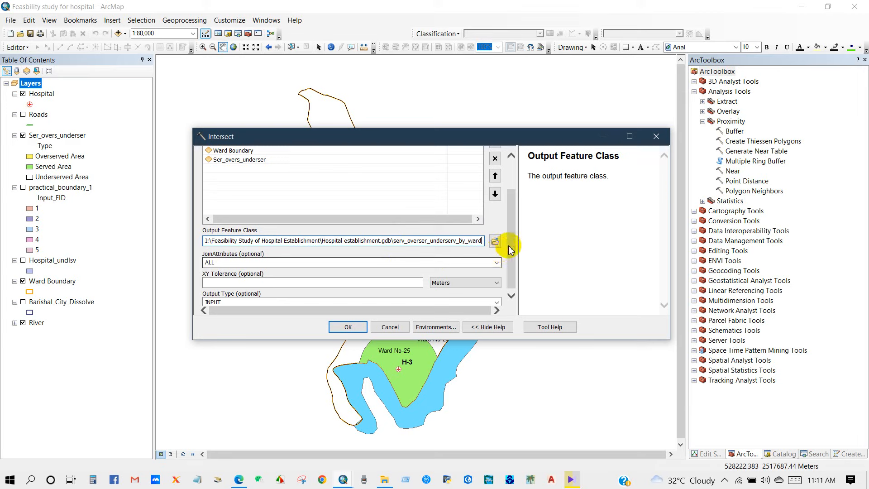
{"action": "scroll", "coordinate": [501, 246], "scroll_direction": "down", "scroll_amount": 1}
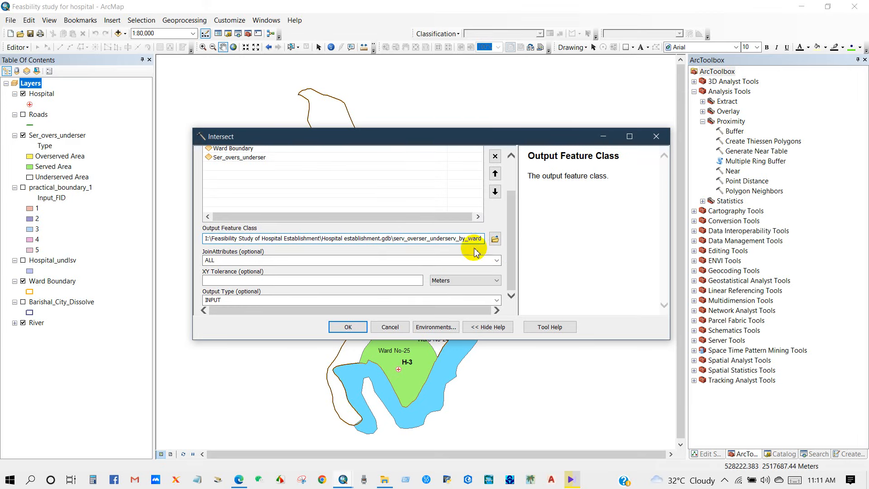
{"action": "left_click", "coordinate": [351, 326]}
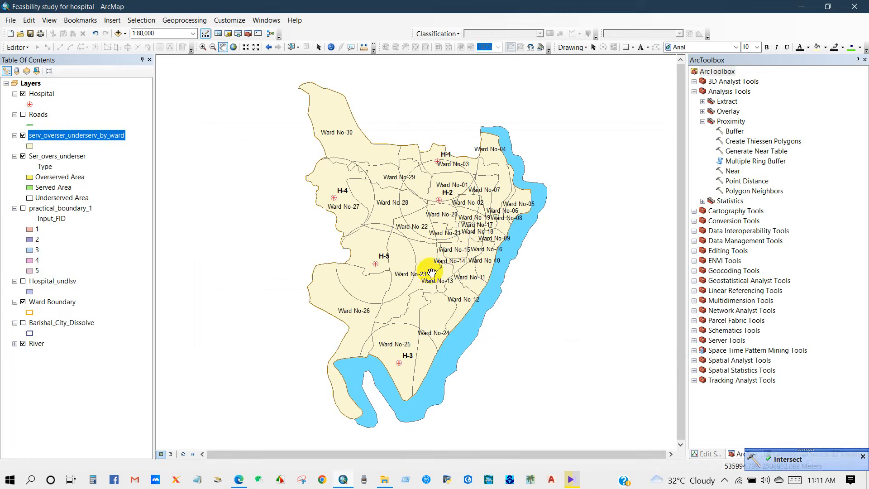
Step: Open the attribute table of serv_overser_underserv_by_ward and examine its Type, Area_sqkm, Percentage and UNINAME_1 fields
{"action": "right_click", "coordinate": [62, 138]}
{"action": "left_click", "coordinate": [93, 168]}
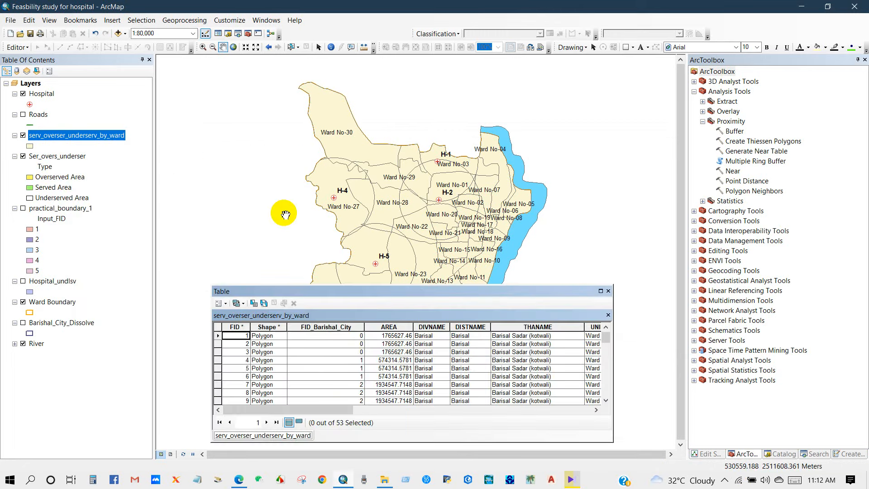
{"action": "left_click_drag", "start_coordinate": [289, 291], "coordinate": [304, 159]}
{"action": "left_click_drag", "start_coordinate": [111, 276], "coordinate": [285, 284]}
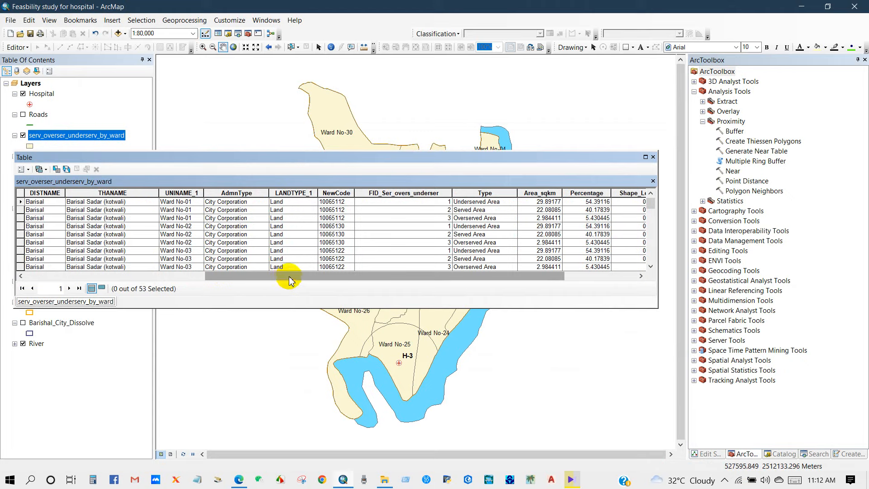
{"action": "left_click_drag", "start_coordinate": [296, 277], "coordinate": [380, 288]}
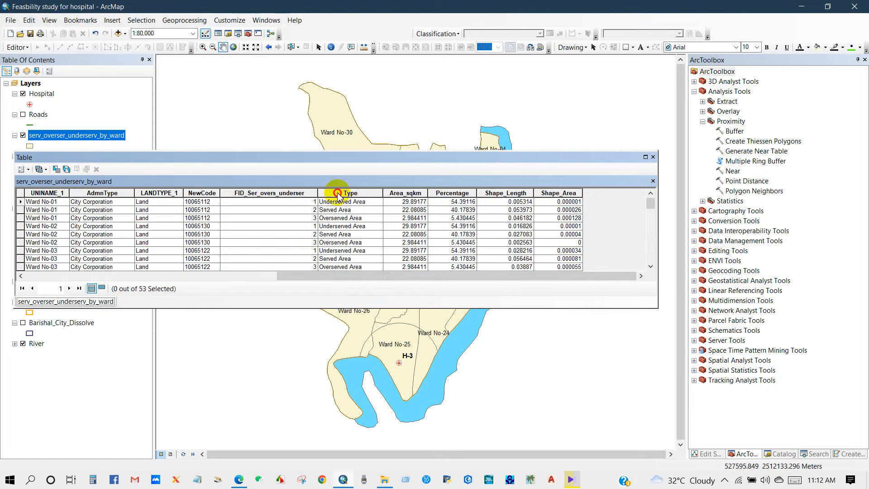
{"action": "left_click", "coordinate": [337, 194]}
{"action": "left_click", "coordinate": [417, 193]}
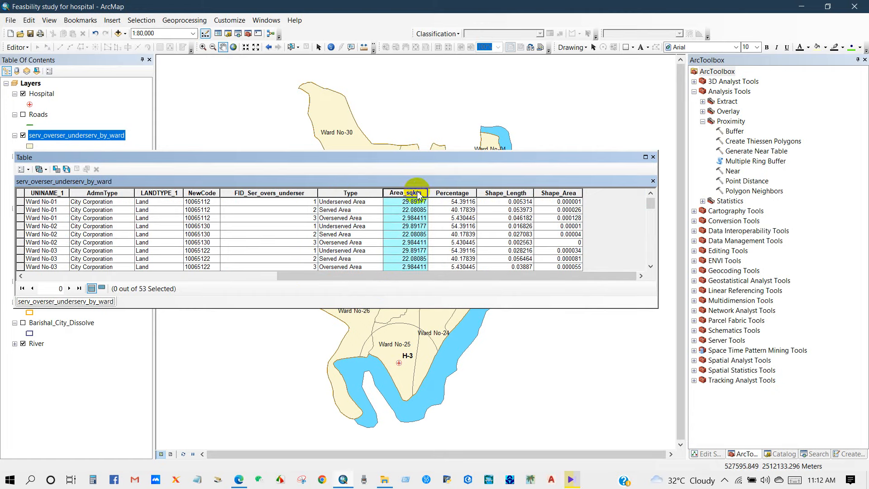
{"action": "left_click", "coordinate": [452, 193]}
{"action": "left_click_drag", "start_coordinate": [319, 278], "coordinate": [100, 280]}
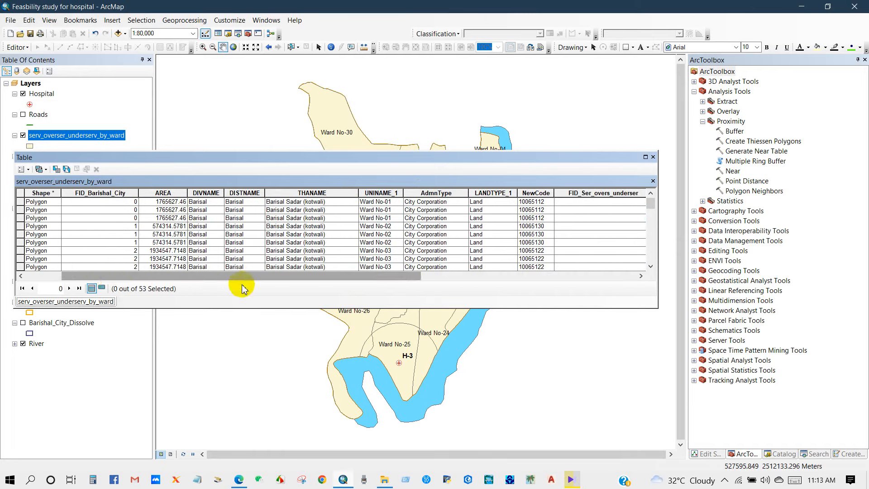
{"action": "left_click", "coordinate": [389, 193]}
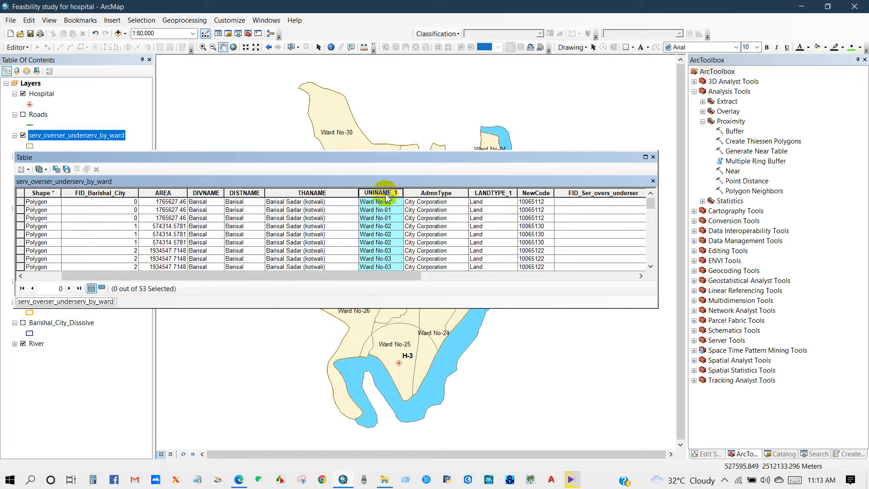
{"action": "left_click_drag", "start_coordinate": [337, 276], "coordinate": [552, 274]}
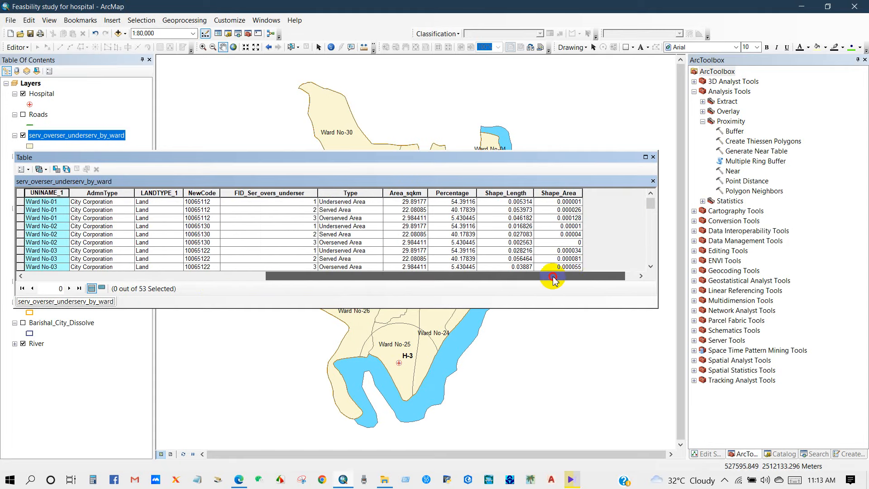
Step: Calculate the Area_sqkm field's geometry as area in Square Kilometers, using the data frame's coordinate system
{"action": "right_click", "coordinate": [403, 193]}
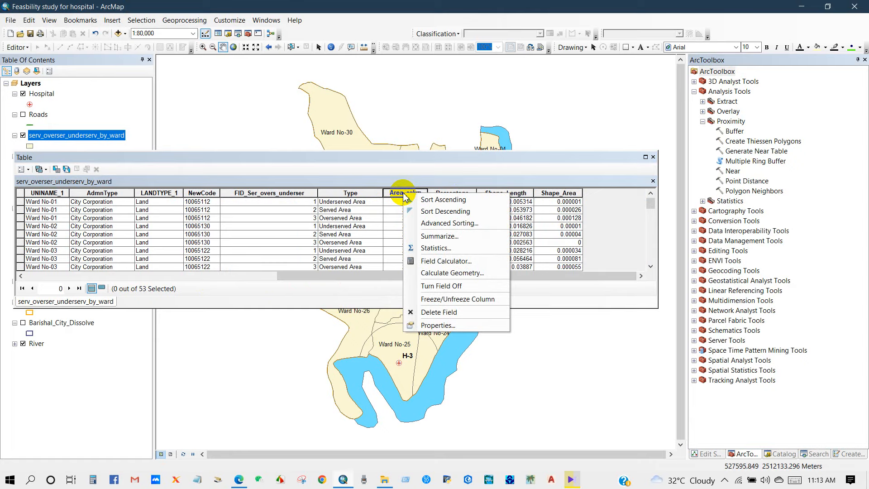
{"action": "left_click", "coordinate": [429, 273]}
{"action": "left_click", "coordinate": [407, 265]}
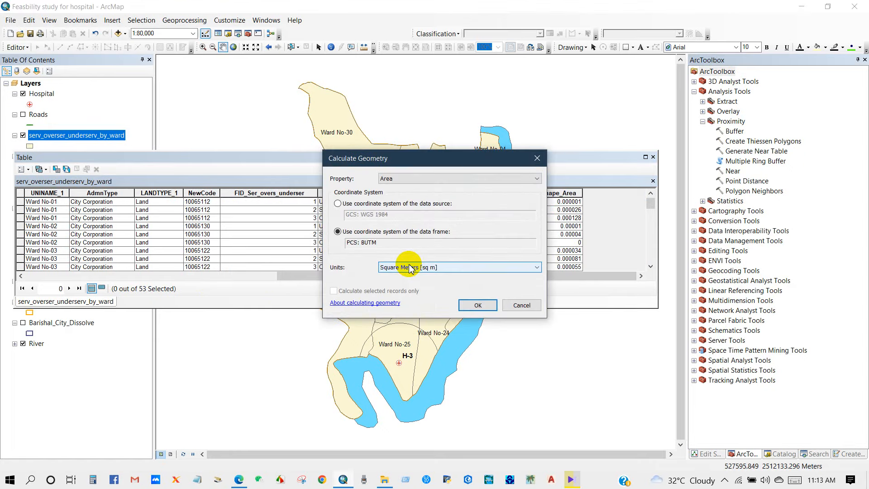
{"action": "left_click", "coordinate": [399, 268]}
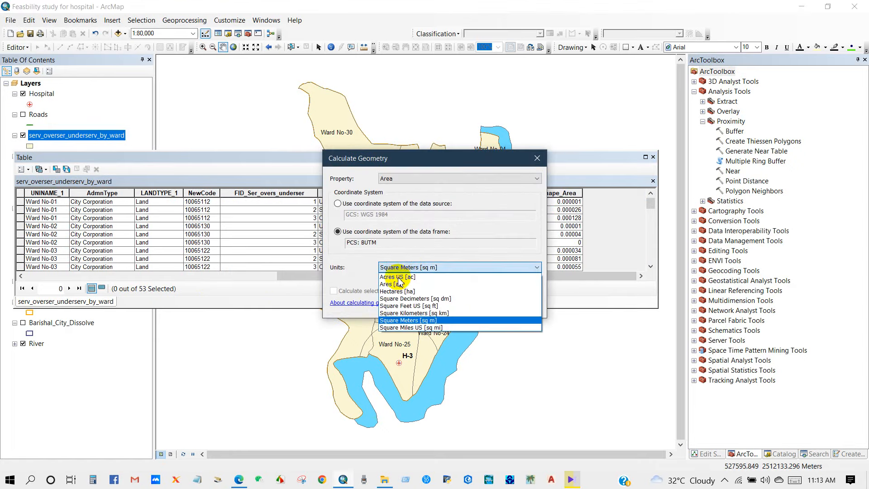
{"action": "left_click", "coordinate": [400, 313]}
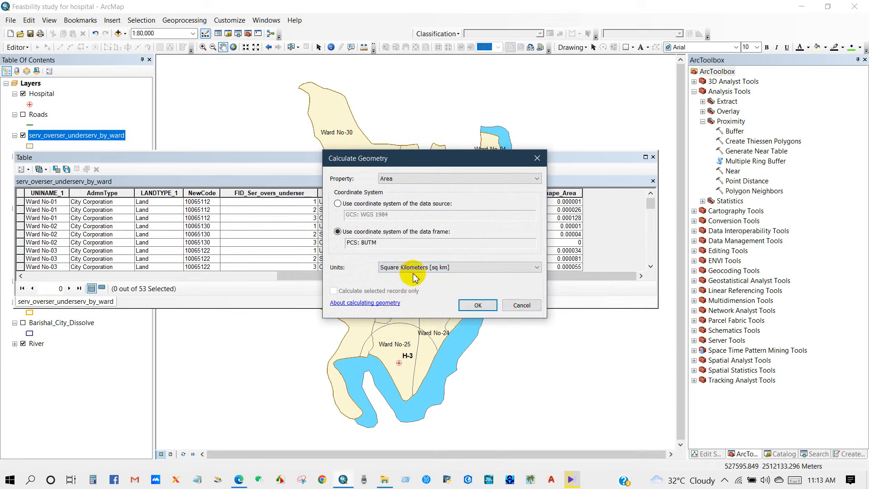
{"action": "left_click", "coordinate": [475, 307]}
{"action": "left_click", "coordinate": [405, 266]}
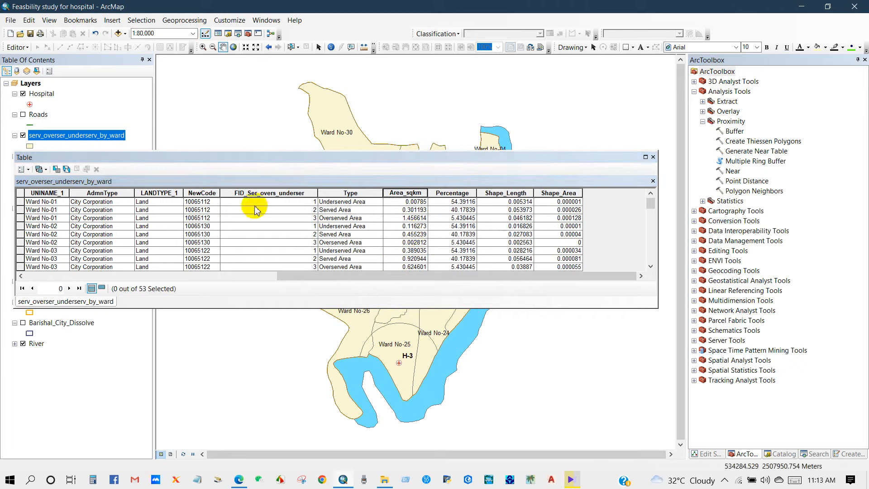
Step: Delete the FID_Barishal_City field from the serv_overser_underserv_by_ward attribute table
{"action": "left_click_drag", "start_coordinate": [310, 275], "coordinate": [97, 258]}
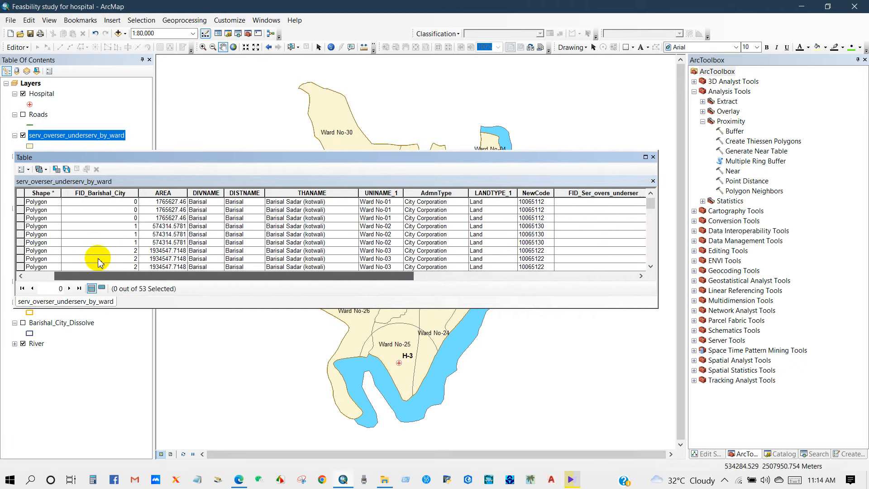
{"action": "right_click", "coordinate": [97, 192]}
{"action": "left_click", "coordinate": [121, 310]}
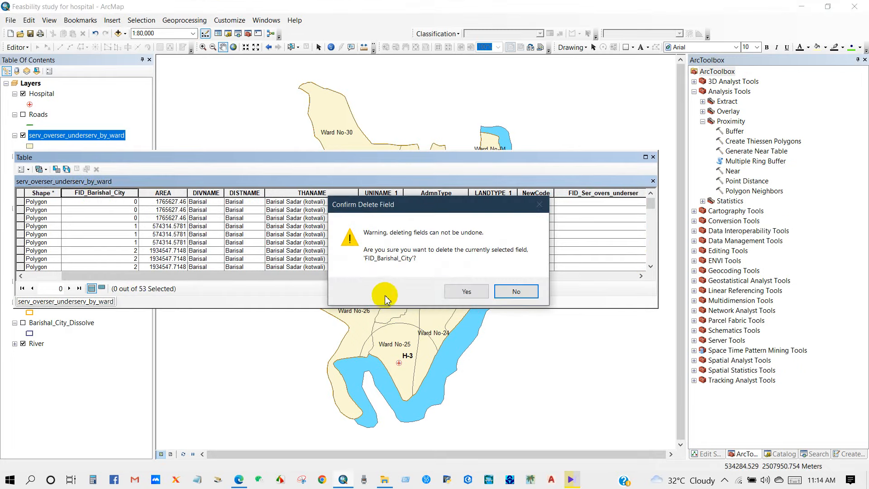
{"action": "left_click", "coordinate": [466, 291]}
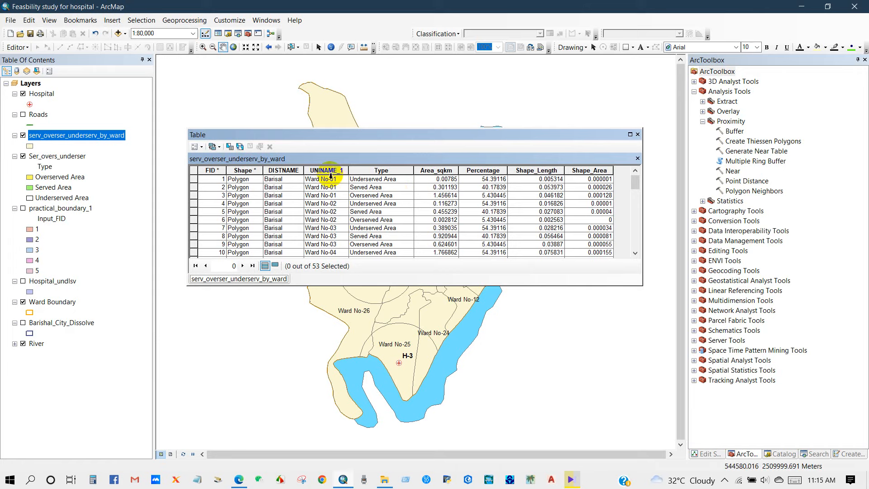
Step: Select all records in the serv_overser_underserv_by_ward attribute table and copy them
{"action": "left_click", "coordinate": [329, 173]}
{"action": "left_click", "coordinate": [380, 171]}
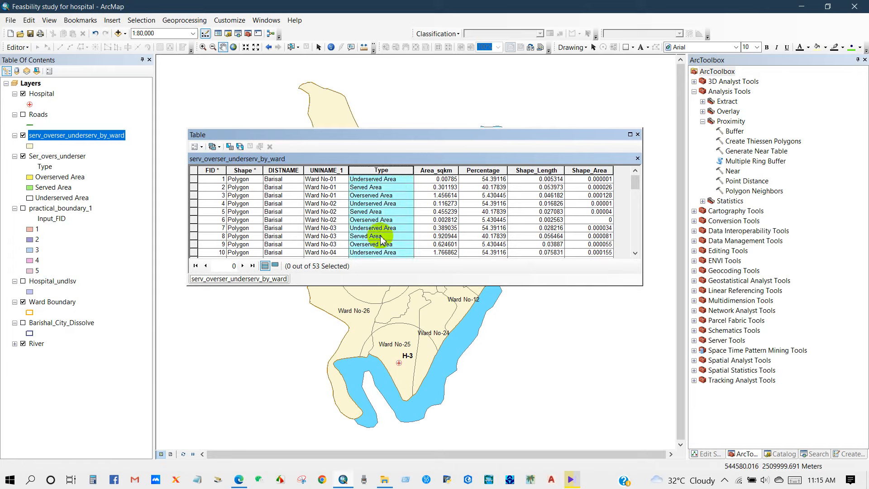
{"action": "left_click", "coordinate": [434, 171]}
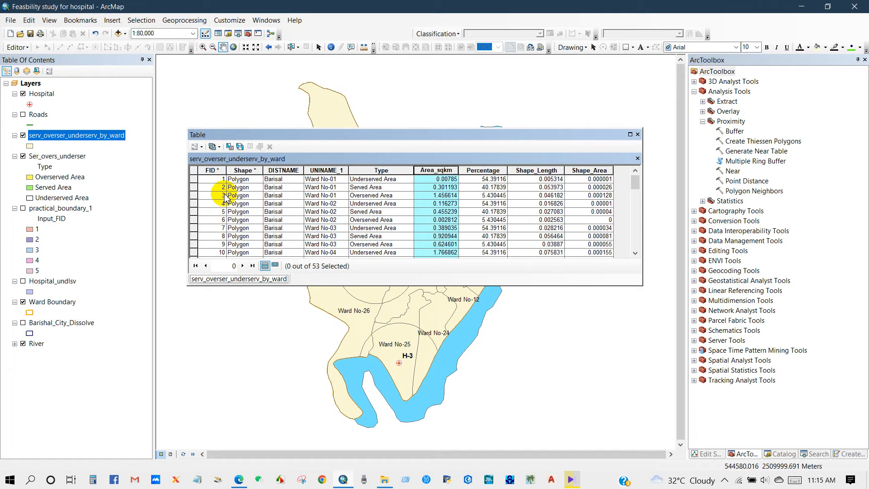
{"action": "left_click", "coordinate": [202, 147]}
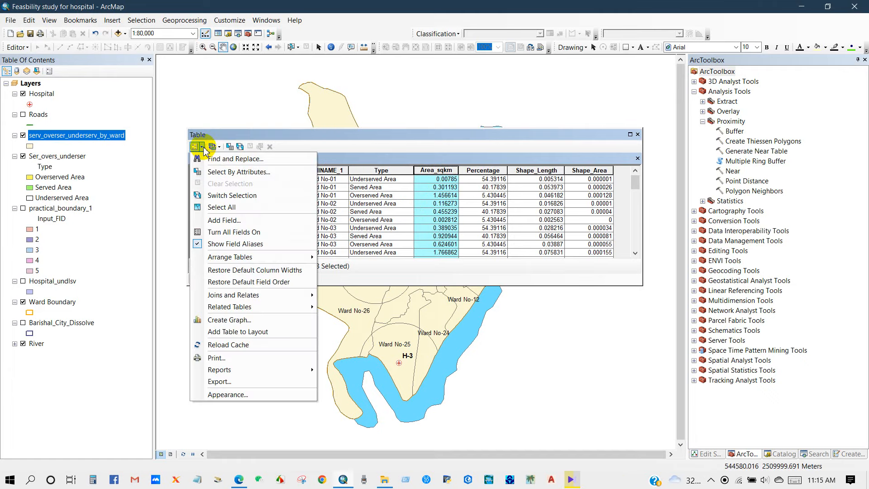
{"action": "left_click", "coordinate": [215, 207]}
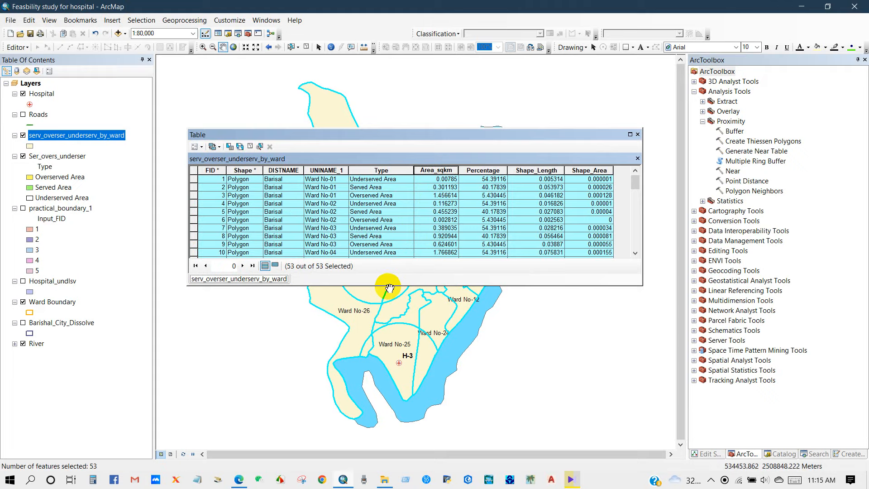
{"action": "left_click_drag", "start_coordinate": [389, 286], "coordinate": [373, 440]}
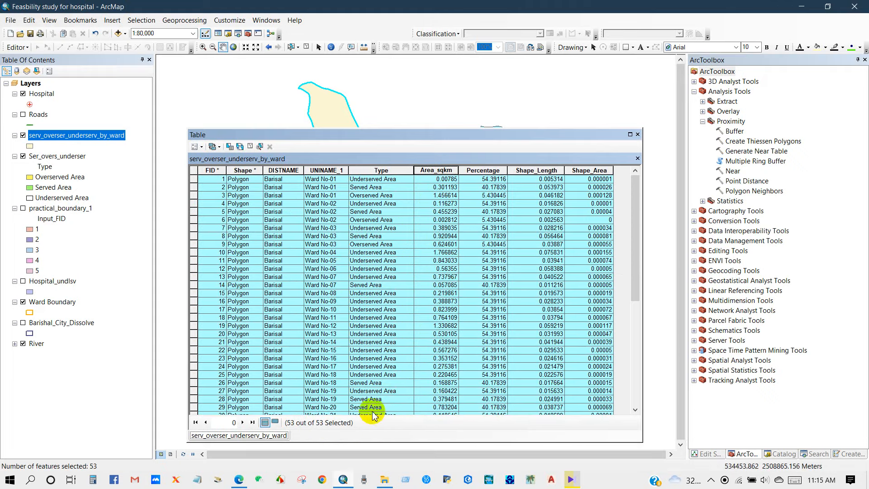
{"action": "scroll", "coordinate": [387, 354], "scroll_direction": "down", "scroll_amount": 4}
{"action": "scroll", "coordinate": [376, 350], "scroll_direction": "up", "scroll_amount": 8}
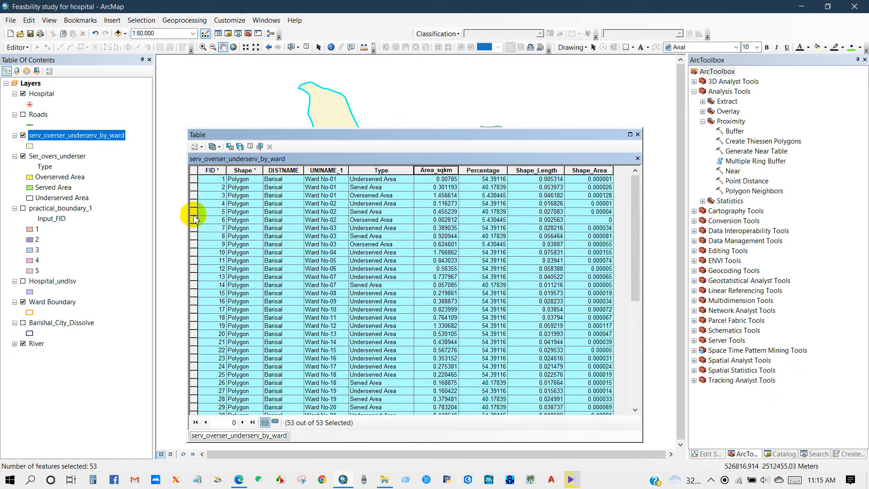
{"action": "right_click", "coordinate": [195, 221]}
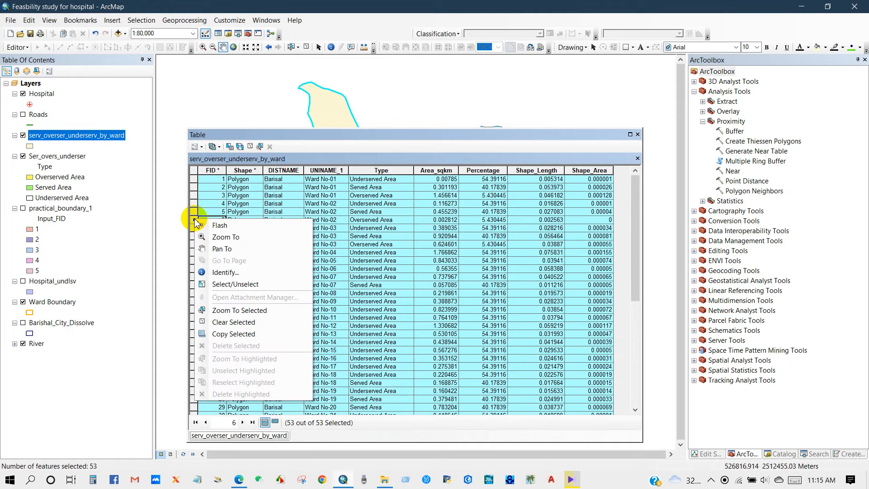
{"action": "left_click", "coordinate": [225, 333]}
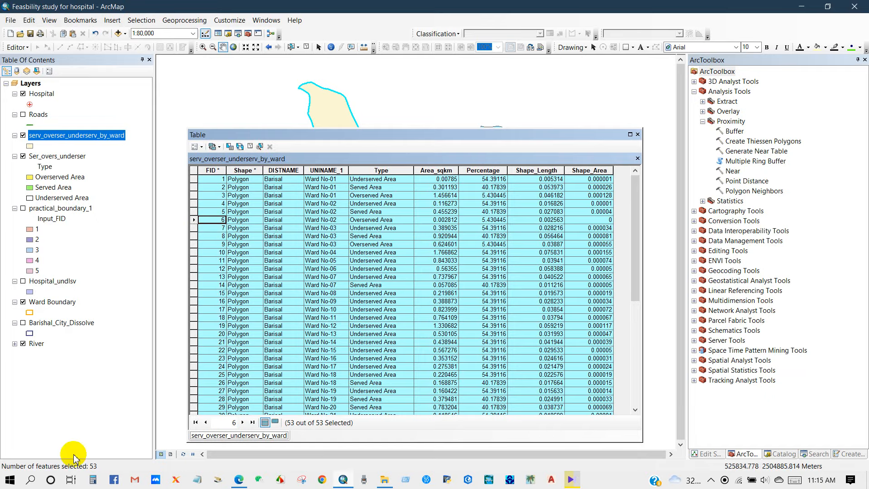
Step: Switch to Excel and create a blank workbook
{"action": "left_click", "coordinate": [30, 479]}
{"action": "type", "text": "ex"}
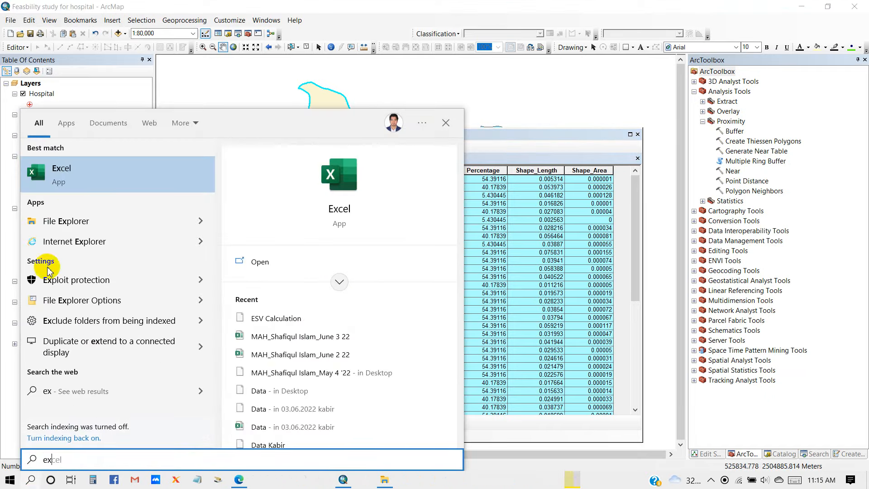
{"action": "left_click", "coordinate": [59, 180]}
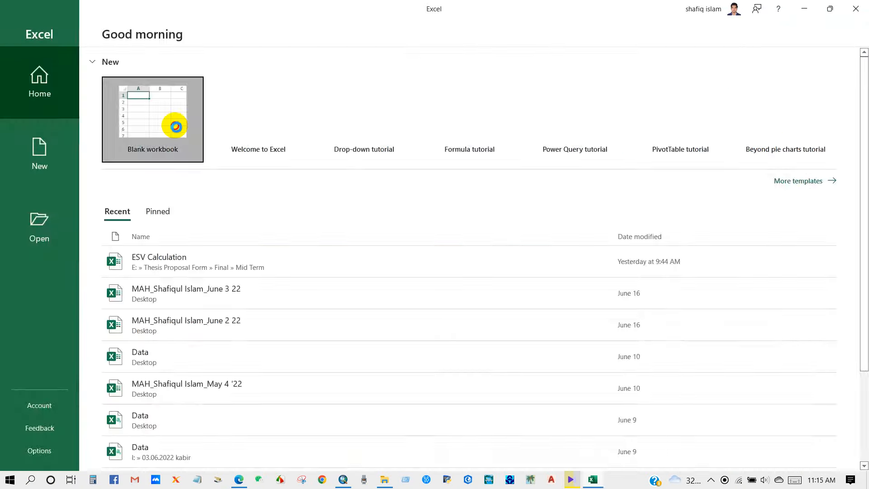
{"action": "left_click", "coordinate": [175, 124]}
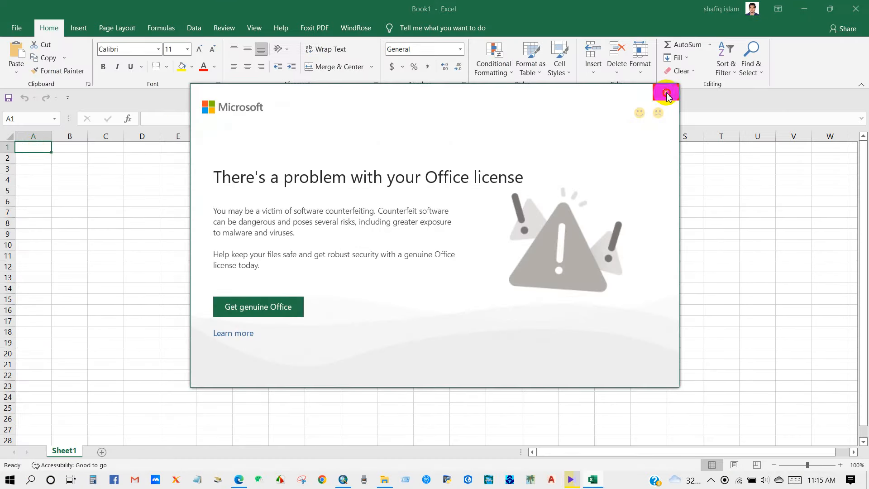
Step: Dismiss the Office licence notice and paste the copied attribute records into Sheet1 starting at cell A1
{"action": "left_click", "coordinate": [666, 92]}
{"action": "right_click", "coordinate": [39, 152]}
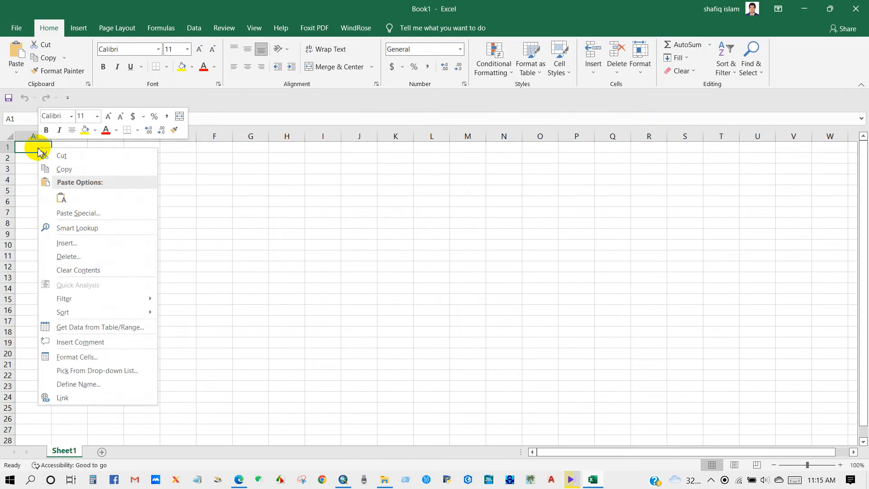
{"action": "left_click", "coordinate": [60, 197]}
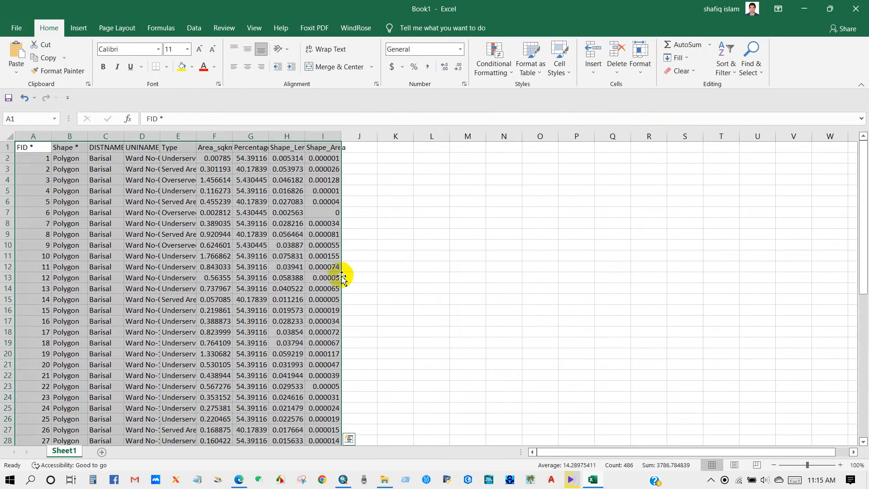
{"action": "left_click", "coordinate": [392, 276]}
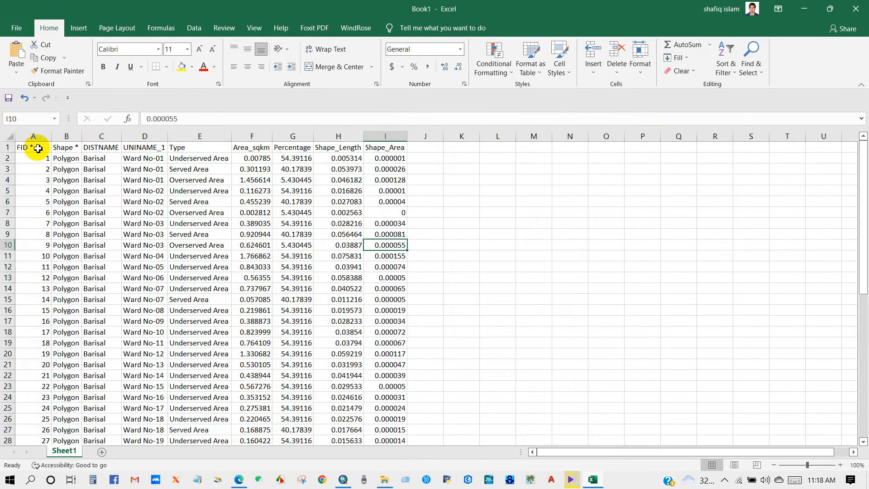
Step: Create a PivotTable on a new worksheet from all the pasted records in Sheet1, including the header row
{"action": "left_click_drag", "start_coordinate": [38, 148], "coordinate": [377, 429]}
{"action": "scroll", "coordinate": [262, 310], "scroll_direction": "up", "scroll_amount": 9}
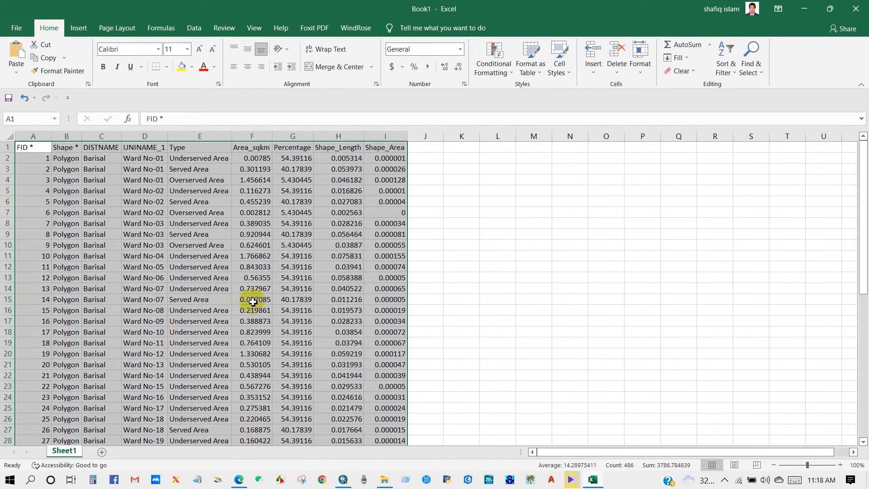
{"action": "left_click", "coordinate": [77, 30]}
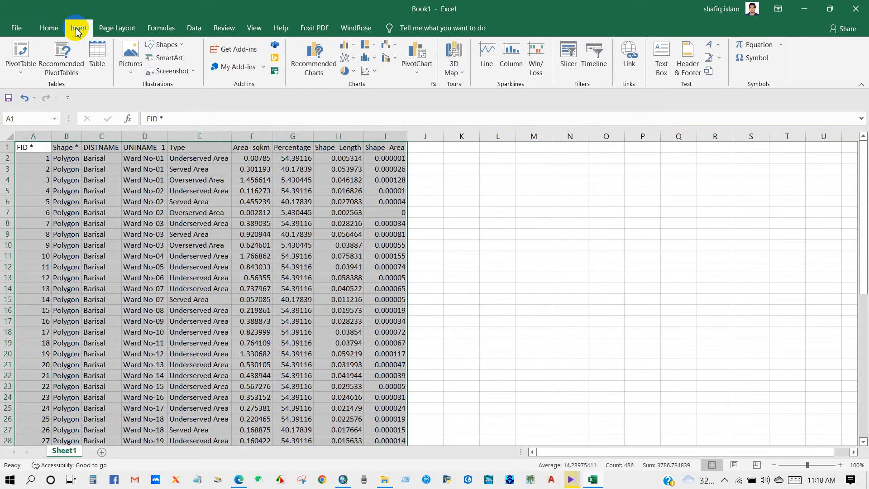
{"action": "left_click", "coordinate": [20, 52]}
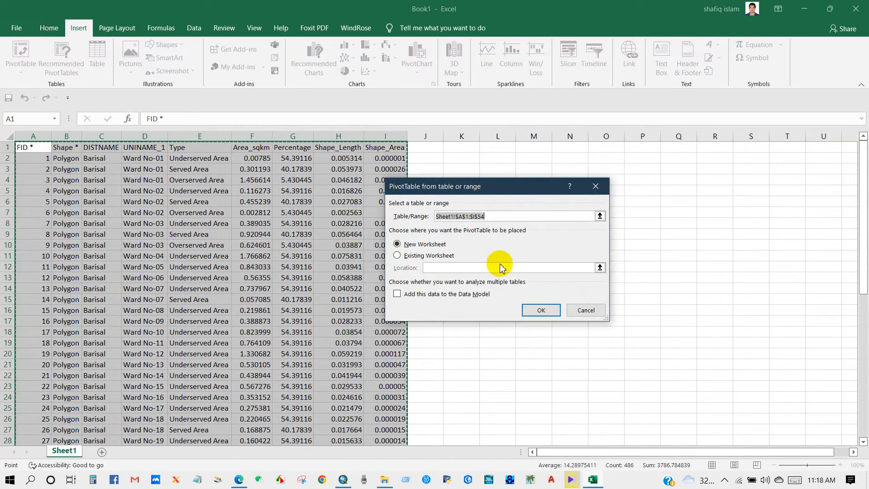
{"action": "left_click", "coordinate": [541, 317]}
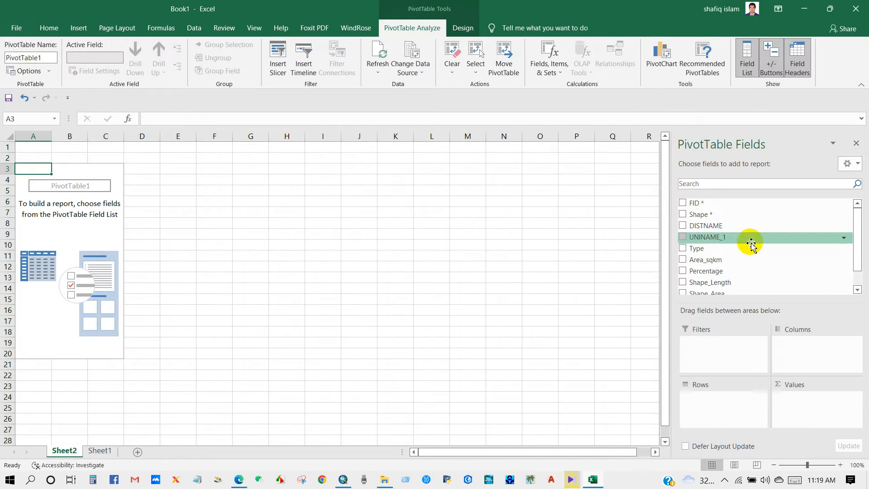
Step: Set UNINAME_1 as the PivotTable's row field and Type as its column field
{"action": "left_click_drag", "start_coordinate": [717, 241], "coordinate": [710, 396]}
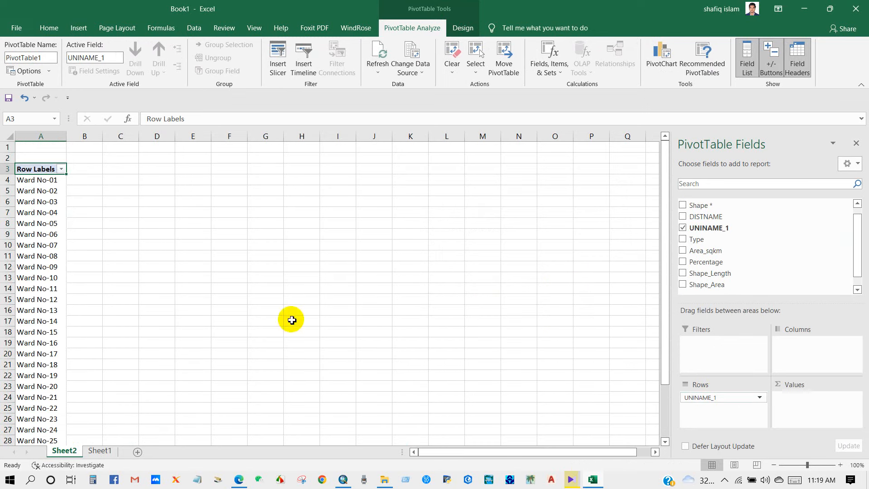
{"action": "left_click_drag", "start_coordinate": [694, 239], "coordinate": [787, 346]}
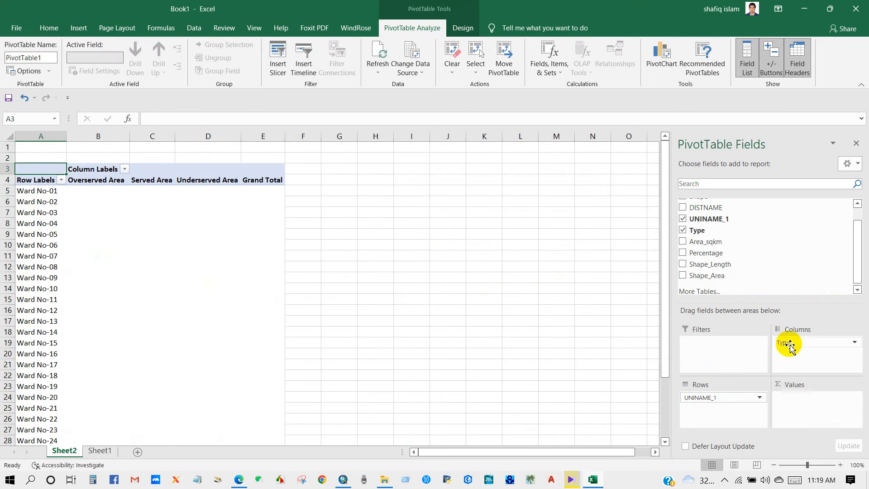
{"action": "left_click", "coordinate": [111, 183]}
{"action": "left_click", "coordinate": [152, 181]}
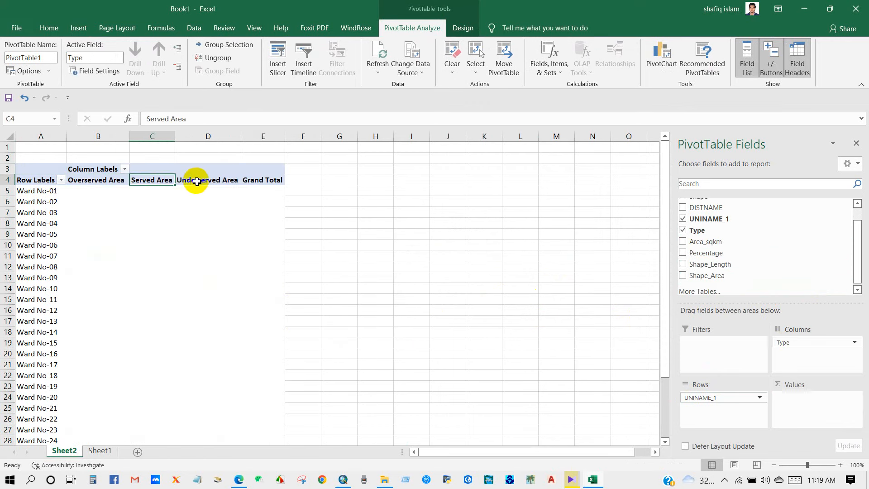
{"action": "left_click", "coordinate": [209, 181]}
{"action": "left_click", "coordinate": [96, 183]}
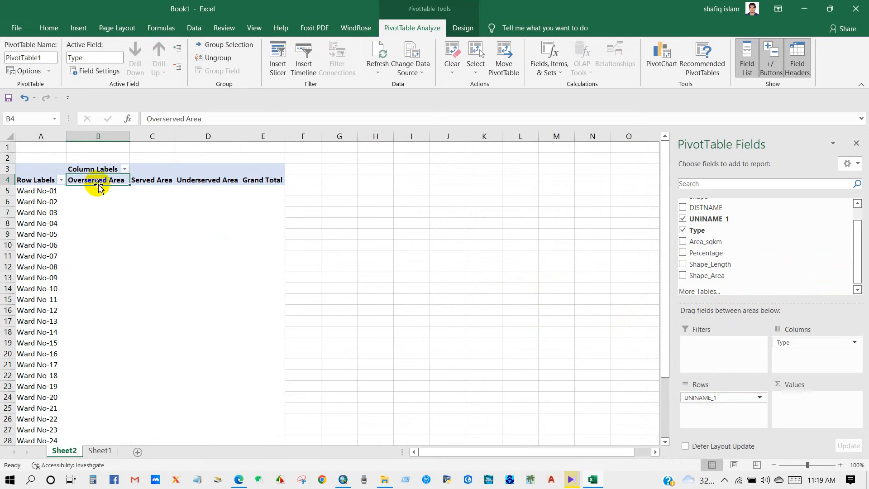
{"action": "left_click", "coordinate": [145, 181]}
{"action": "left_click", "coordinate": [196, 182]}
Step: Add Area_sqkm to the PivotTable's values as a sum and review the ward rows down to the grand total
{"action": "left_click_drag", "start_coordinate": [692, 240], "coordinate": [795, 398]}
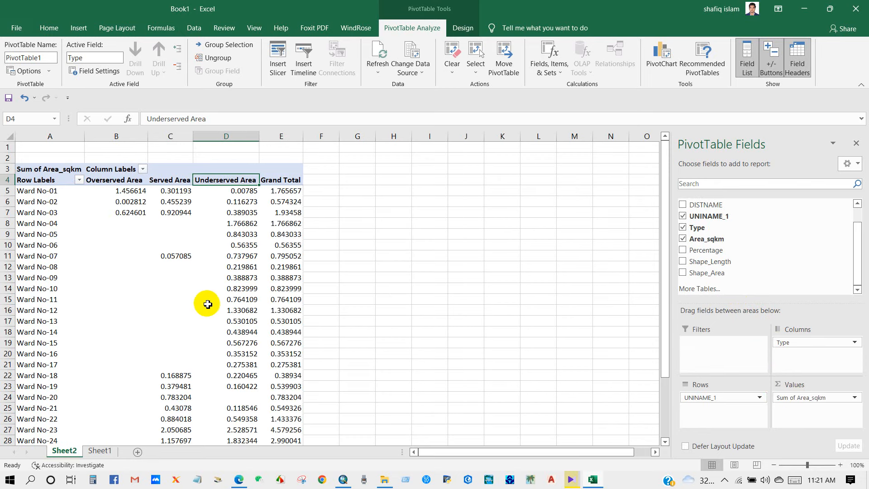
{"action": "scroll", "coordinate": [204, 299], "scroll_direction": "down", "scroll_amount": 4}
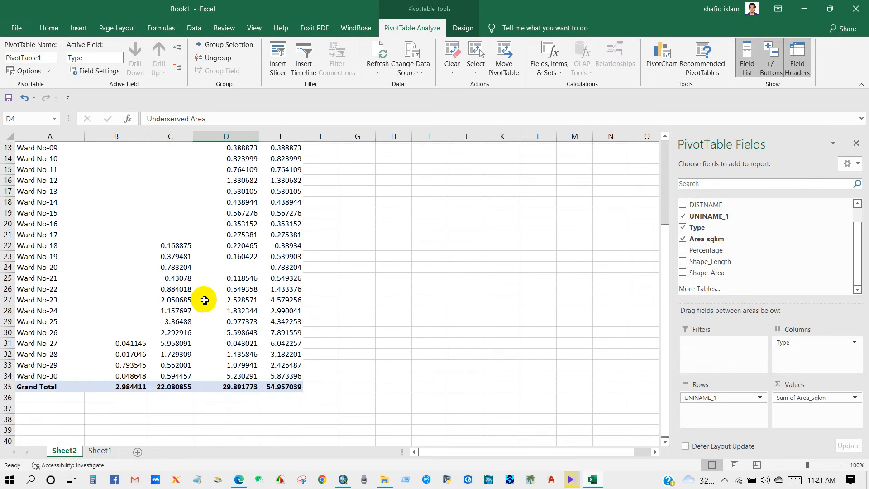
{"action": "scroll", "coordinate": [204, 300], "scroll_direction": "up", "scroll_amount": 2}
{"action": "scroll", "coordinate": [204, 300], "scroll_direction": "up", "scroll_amount": 2}
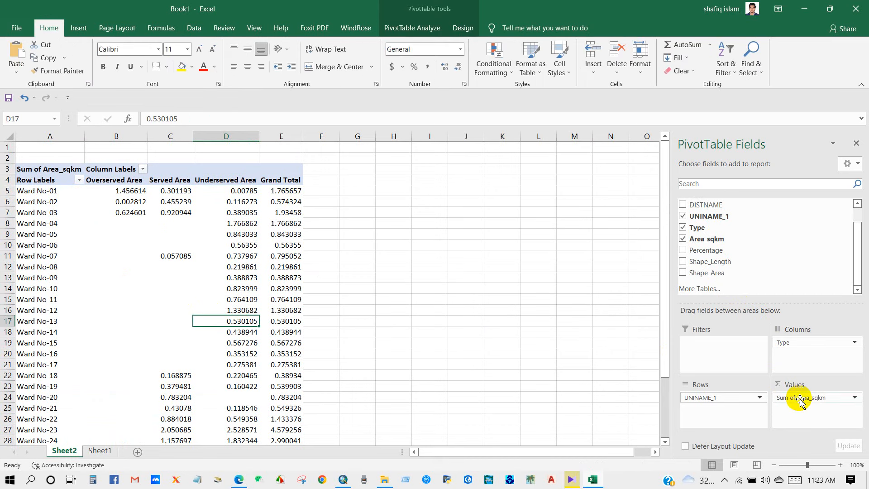
Step: Show the Sum of Area_sqkm values as % of Grand Total and review the percentages for all wards
{"action": "left_click", "coordinate": [854, 398]}
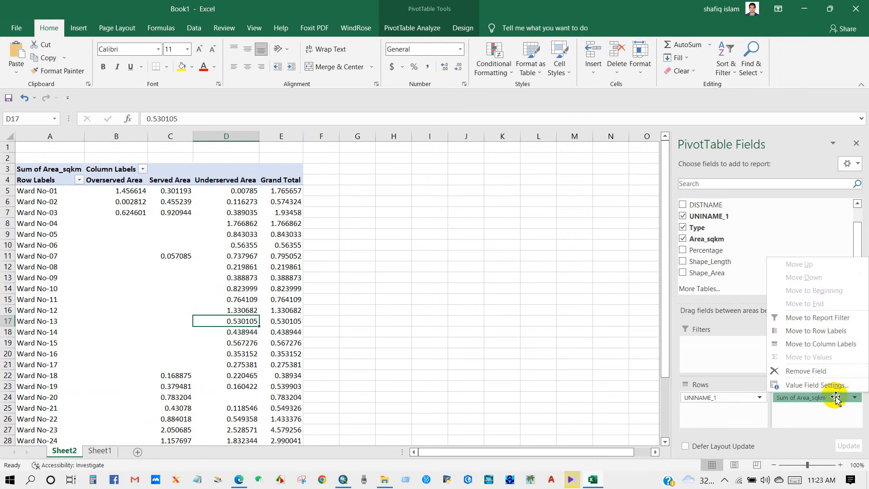
{"action": "left_click", "coordinate": [807, 385]}
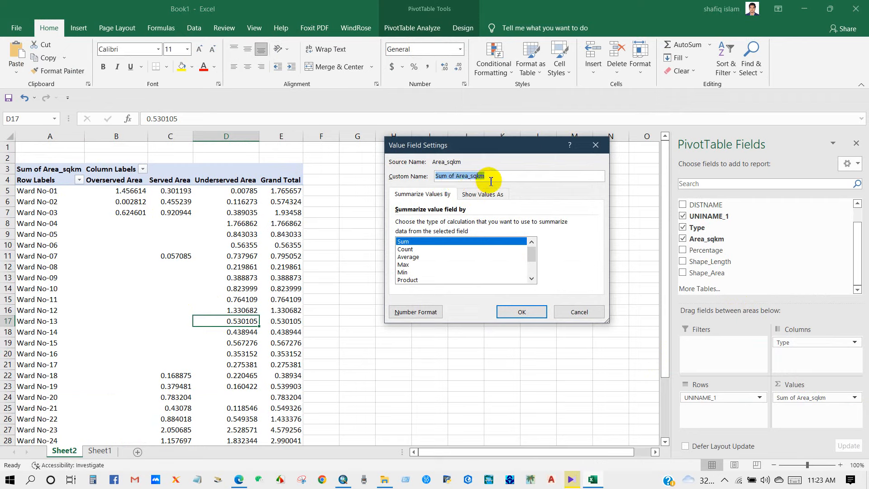
{"action": "left_click", "coordinate": [487, 195]}
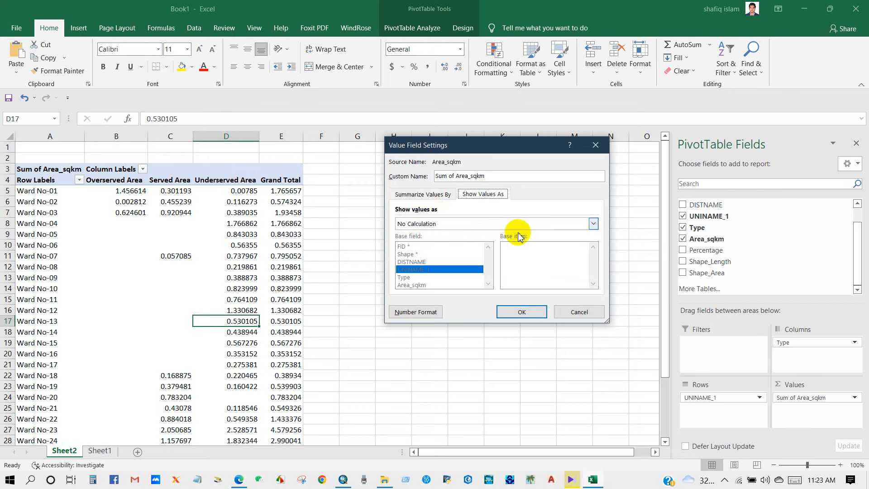
{"action": "left_click", "coordinate": [592, 223]}
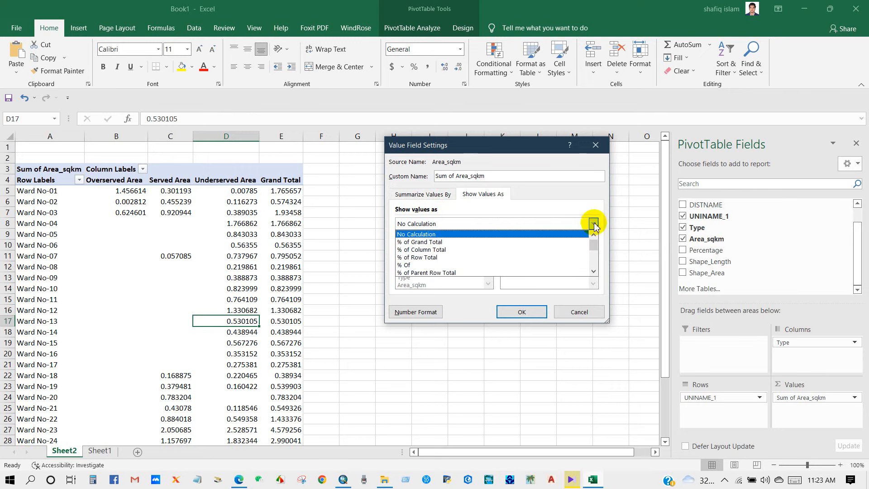
{"action": "left_click", "coordinate": [437, 241]}
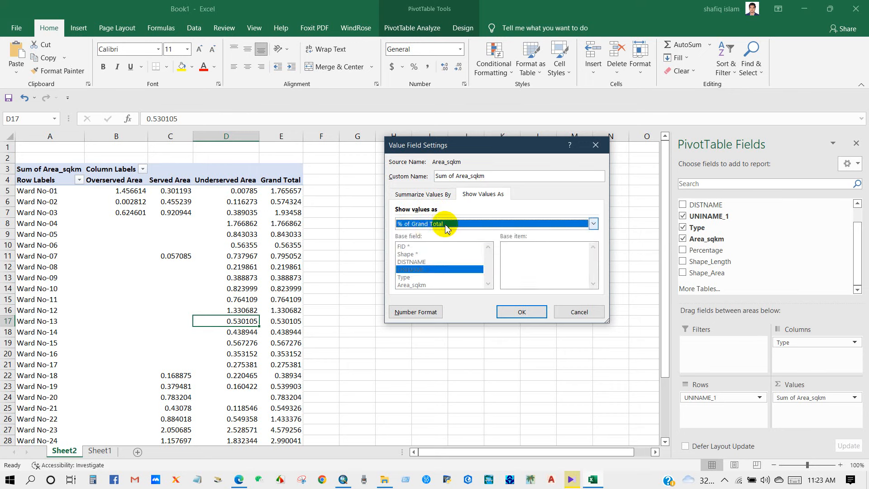
{"action": "left_click", "coordinate": [516, 312]}
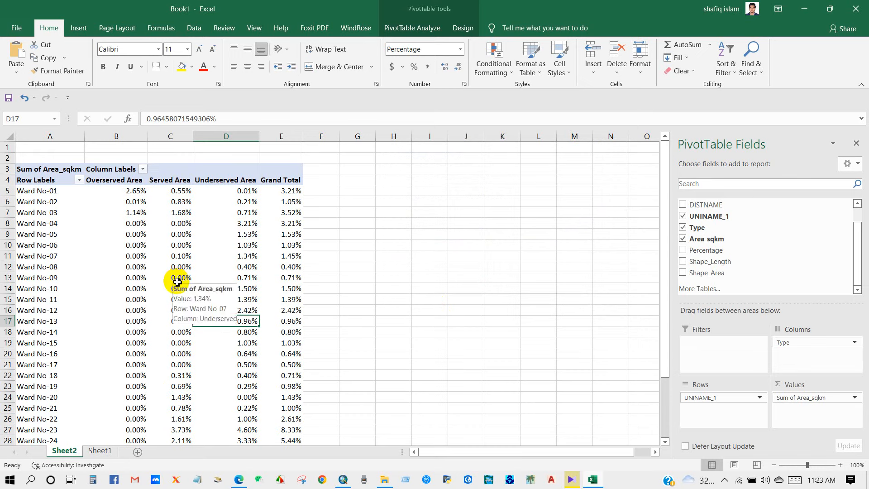
{"action": "scroll", "coordinate": [179, 282], "scroll_direction": "down", "scroll_amount": 4}
{"action": "scroll", "coordinate": [179, 282], "scroll_direction": "up", "scroll_amount": 4}
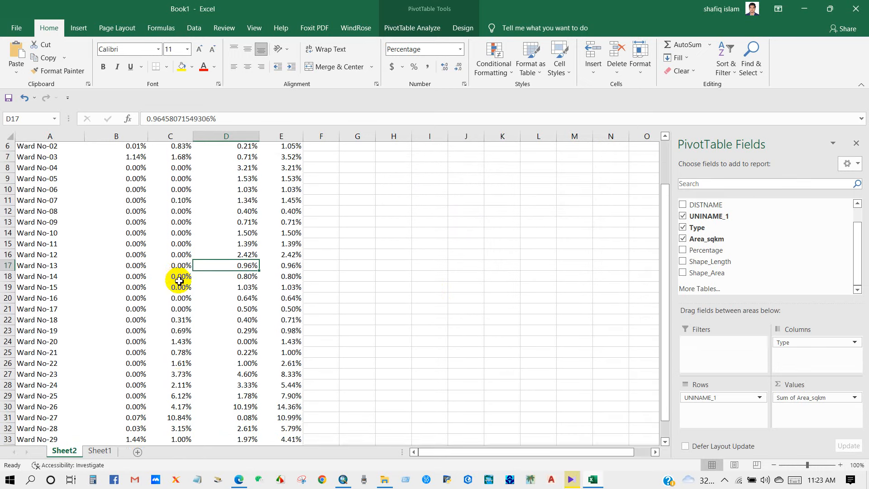
{"action": "left_click", "coordinate": [285, 244]}
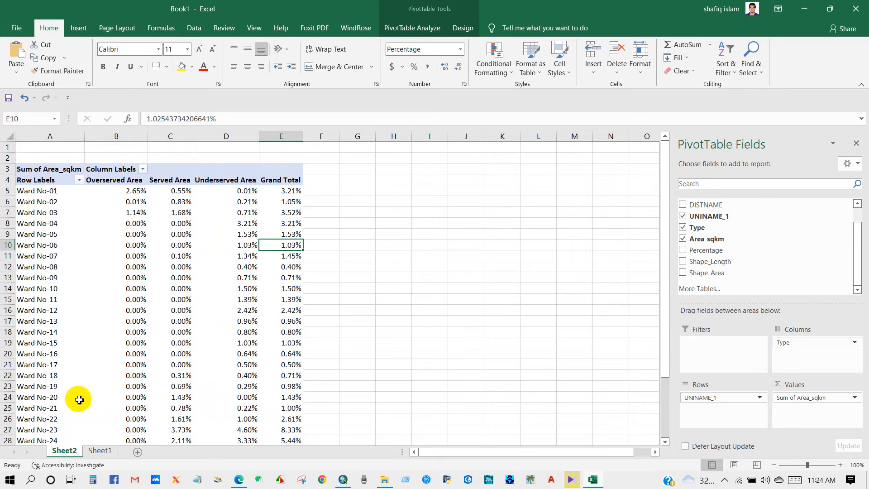
Step: Insert a clustered column chart from the PivotTable's ward rows with the overserved, served and underserved area columns
{"action": "left_click", "coordinate": [8, 397]}
{"action": "left_click_drag", "start_coordinate": [37, 180], "coordinate": [245, 419]}
{"action": "scroll", "coordinate": [213, 345], "scroll_direction": "up", "scroll_amount": 3}
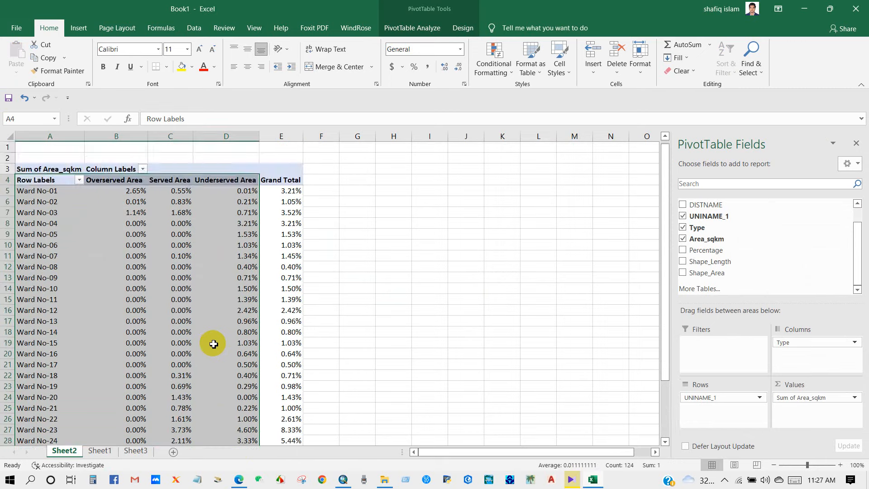
{"action": "left_click", "coordinate": [75, 28]}
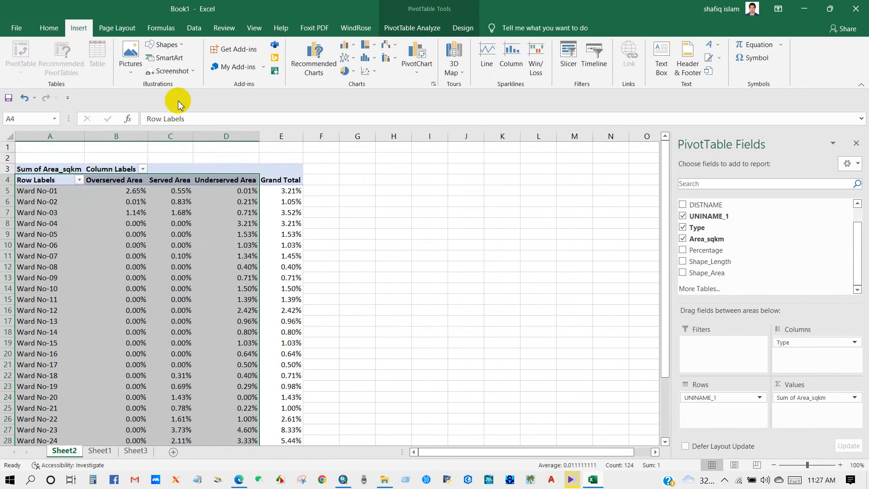
{"action": "left_click", "coordinate": [355, 47]}
{"action": "left_click", "coordinate": [349, 76]}
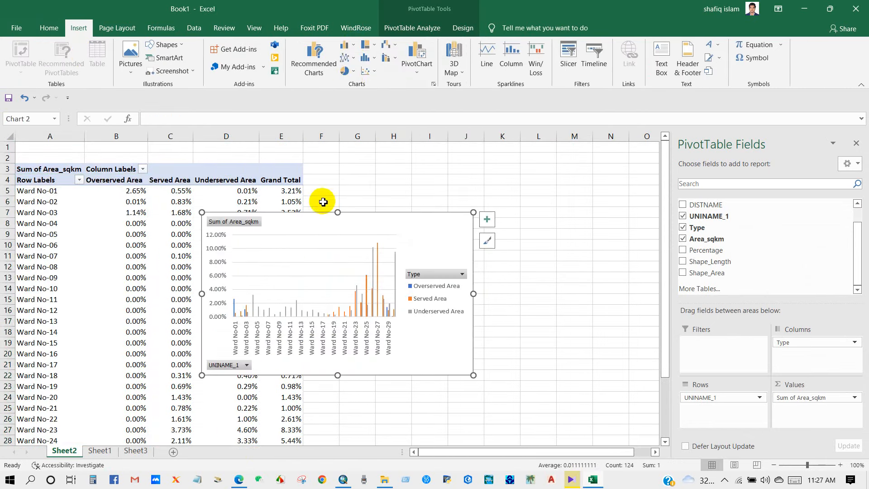
Step: Enlarge the pivot chart to about 7.09 by 3.46 inches and apply the chart style with the hatched plot area
{"action": "left_click_drag", "start_coordinate": [471, 375], "coordinate": [561, 387]}
{"action": "left_click_drag", "start_coordinate": [202, 212], "coordinate": [176, 199]}
{"action": "left_click", "coordinate": [494, 28]}
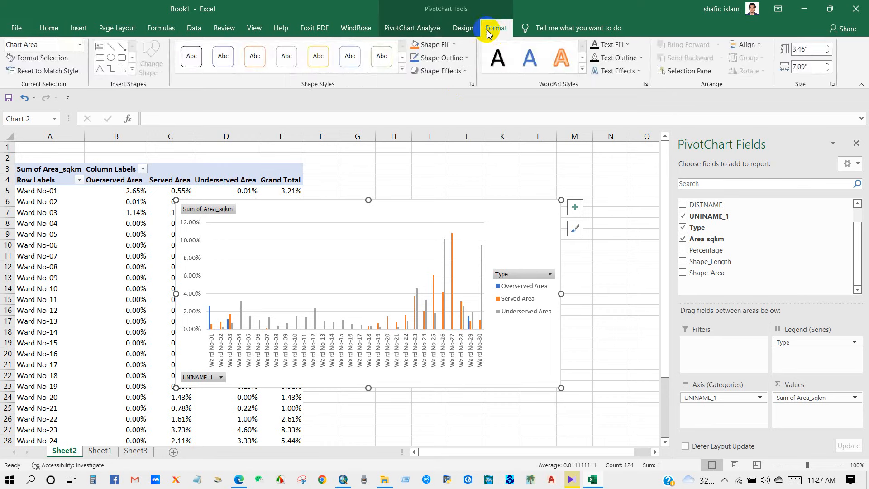
{"action": "left_click", "coordinate": [463, 28]}
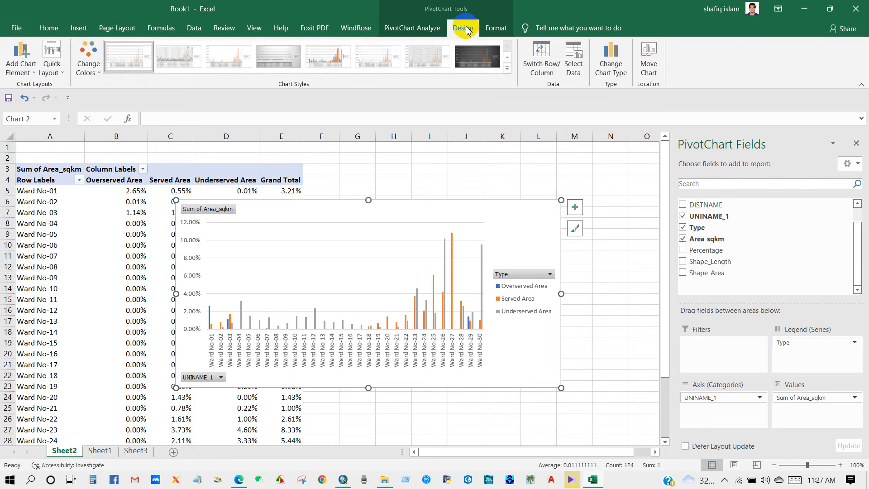
{"action": "left_click", "coordinate": [428, 56]}
Step: Widen the pivot chart further and move it up so its upper edge lies at about row 1
{"action": "left_click_drag", "start_coordinate": [560, 199], "coordinate": [582, 186]}
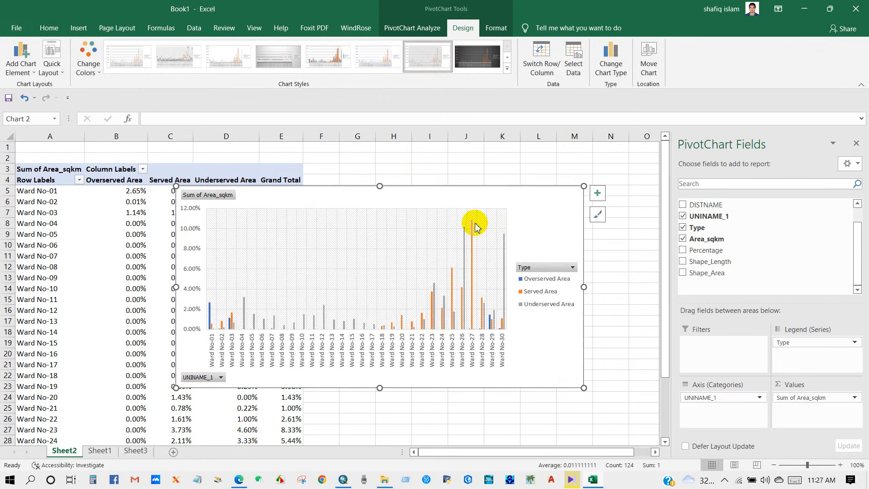
{"action": "left_click_drag", "start_coordinate": [583, 186], "coordinate": [625, 184]}
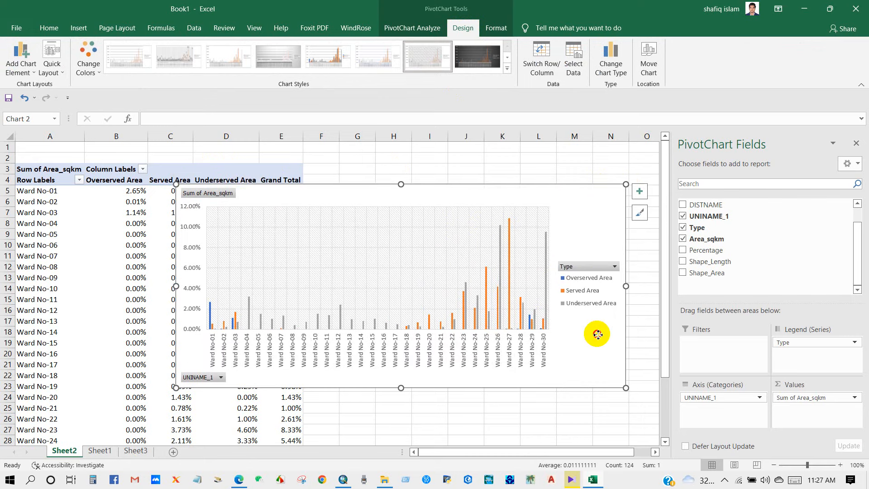
{"action": "left_click_drag", "start_coordinate": [277, 192], "coordinate": [290, 157]}
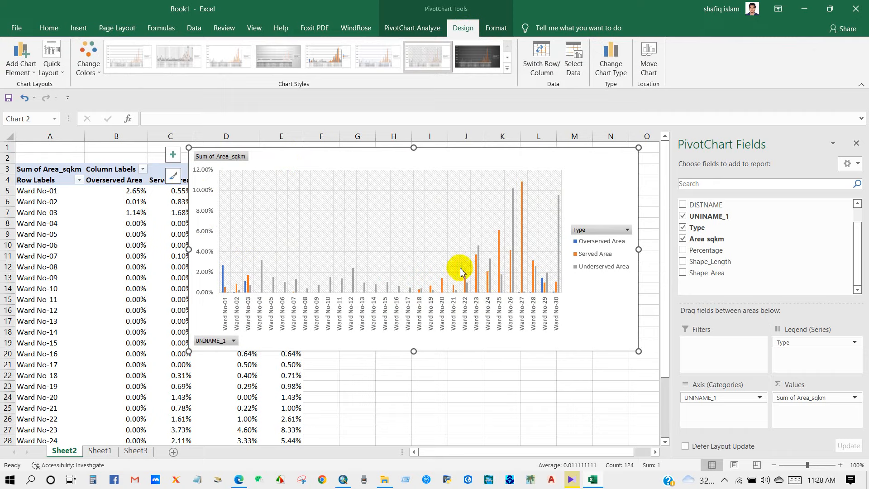
Step: Switch to ArcMap, close the attribute table, and hide the serv_overser_underserv_by_ward layer while showing the Roads layer
{"action": "left_click", "coordinate": [343, 480]}
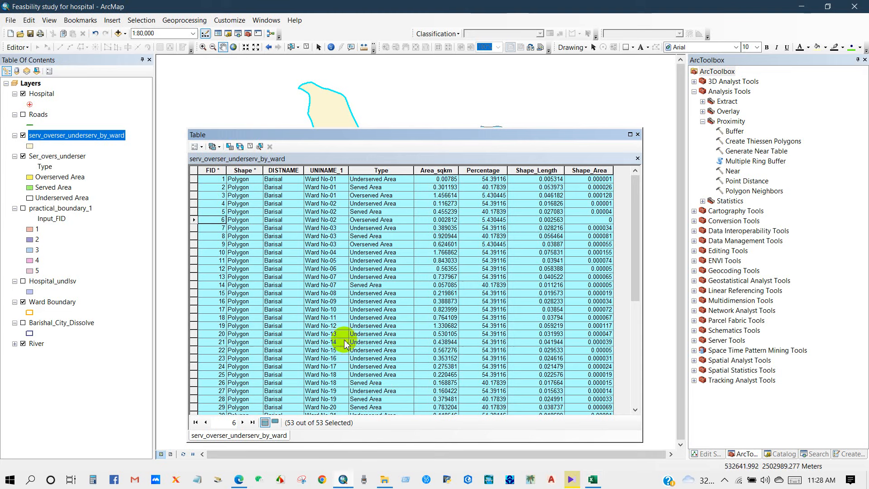
{"action": "left_click", "coordinate": [637, 135]}
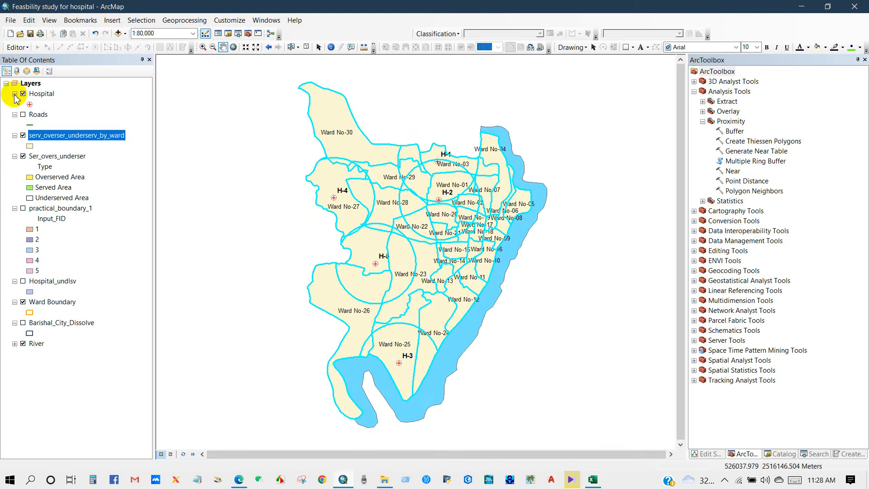
{"action": "left_click", "coordinate": [23, 135]}
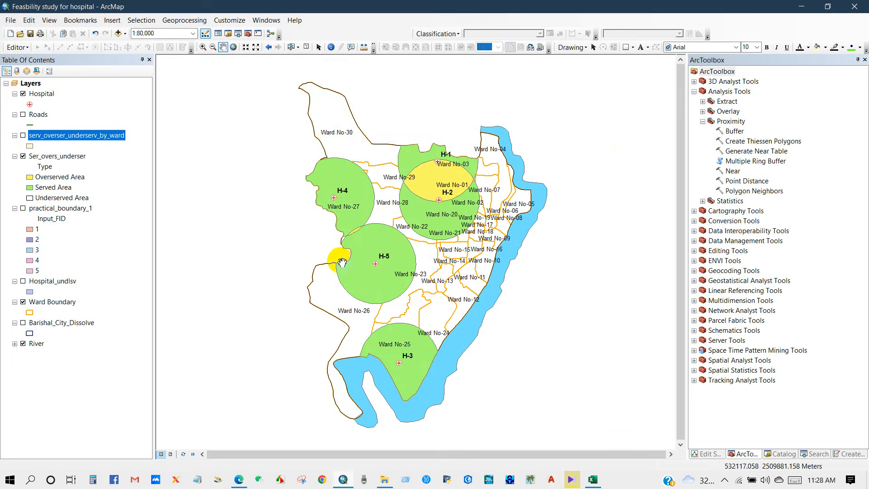
{"action": "left_click_drag", "start_coordinate": [334, 252], "coordinate": [334, 258]}
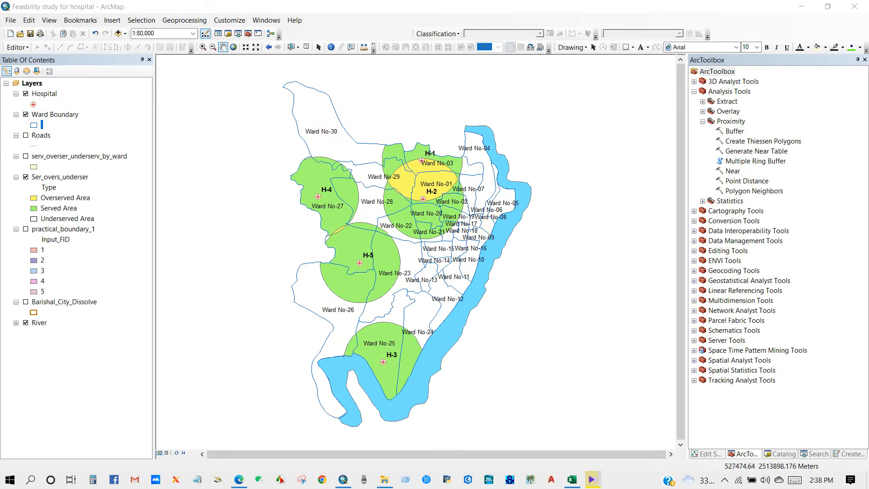
{"action": "left_click", "coordinate": [26, 135]}
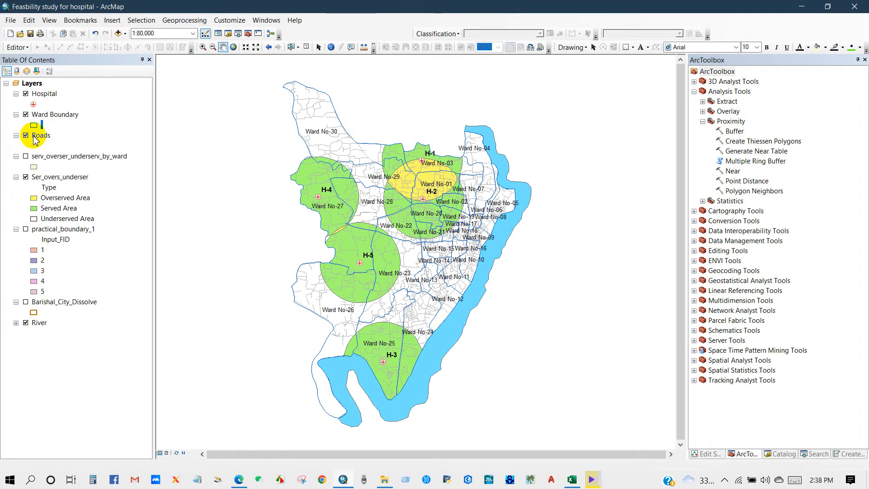
Step: Compare the hospital service areas on the ArcMap map with the ward area percentages in the Excel pivot chart, ending in ArcMap
{"action": "scroll", "coordinate": [370, 276], "scroll_direction": "up", "scroll_amount": 2}
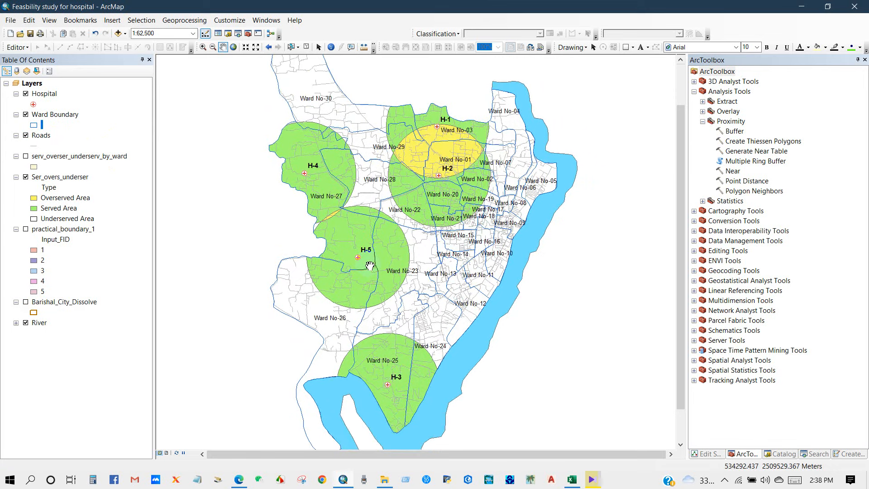
{"action": "scroll", "coordinate": [369, 266], "scroll_direction": "down", "scroll_amount": 1}
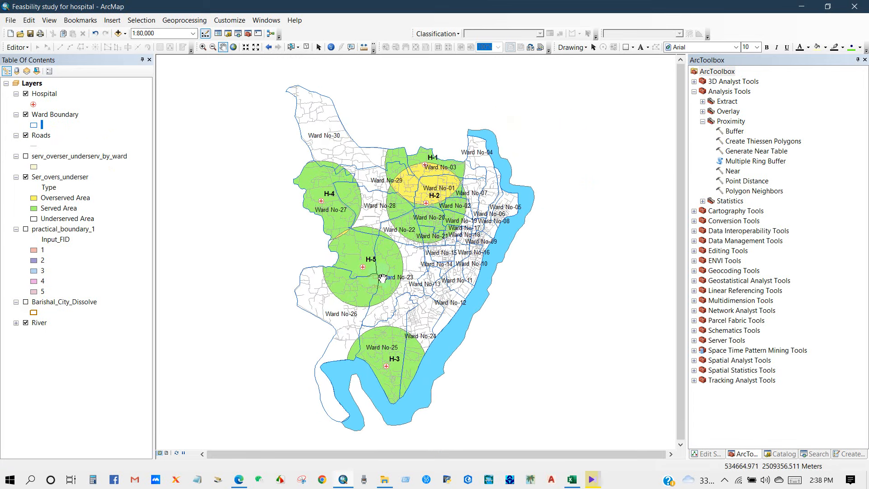
{"action": "left_click_drag", "start_coordinate": [382, 277], "coordinate": [384, 272]}
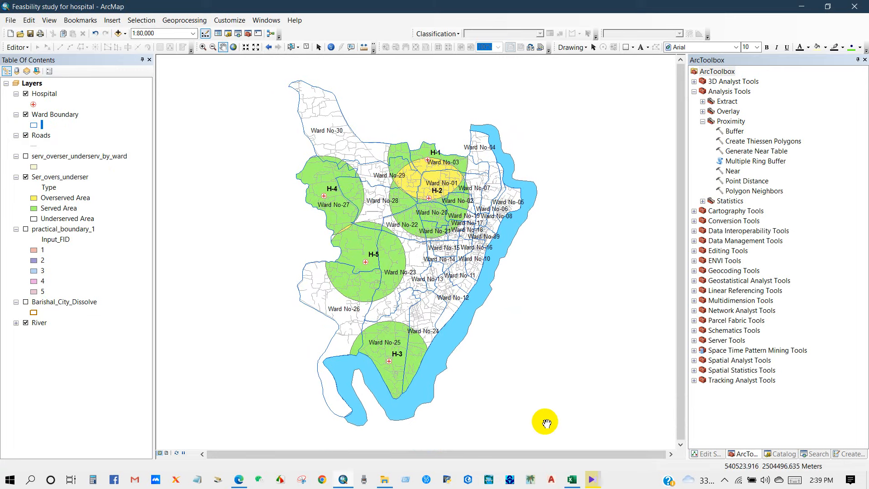
{"action": "left_click", "coordinate": [572, 479]}
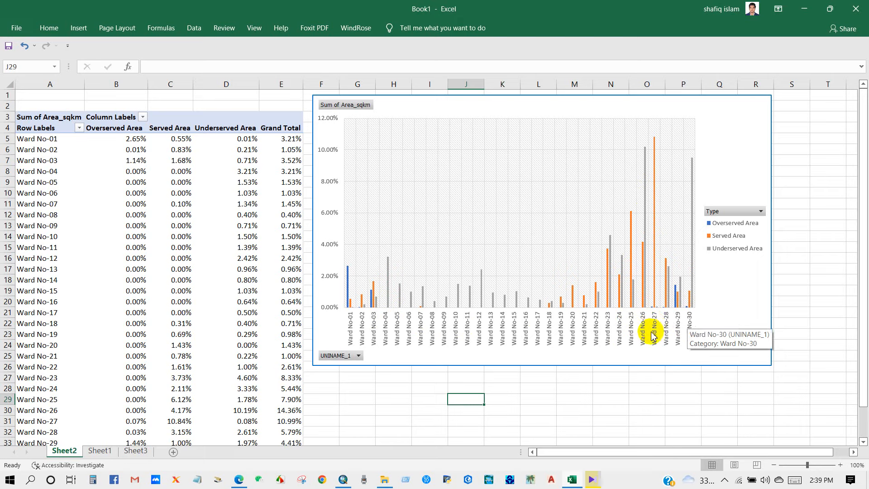
{"action": "left_click", "coordinate": [343, 479]}
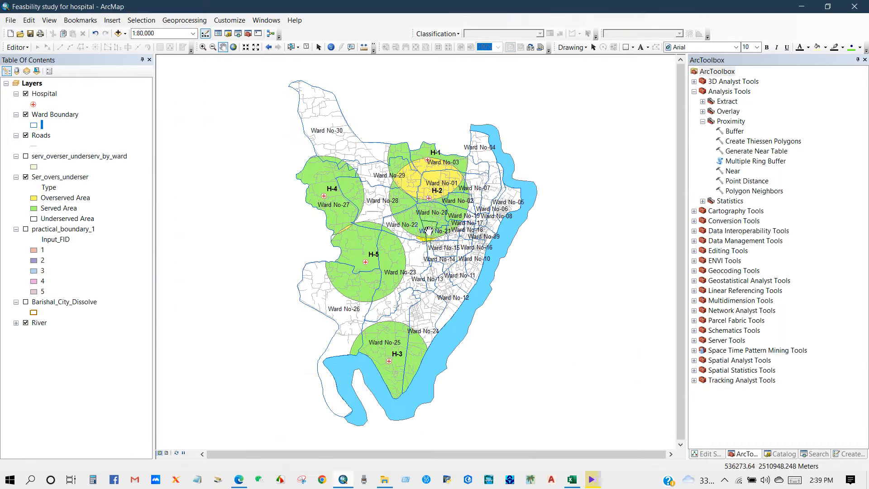
{"action": "scroll", "coordinate": [344, 345], "scroll_direction": "down", "scroll_amount": 1}
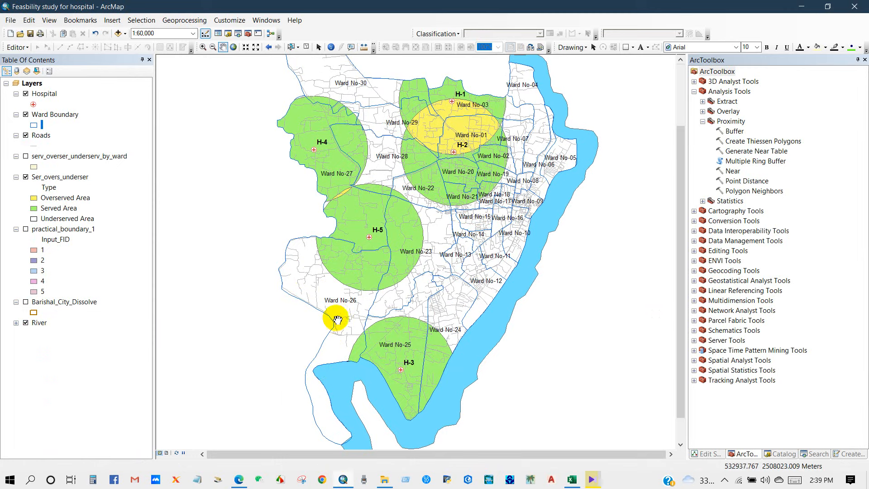
{"action": "scroll", "coordinate": [343, 318], "scroll_direction": "up", "scroll_amount": 1}
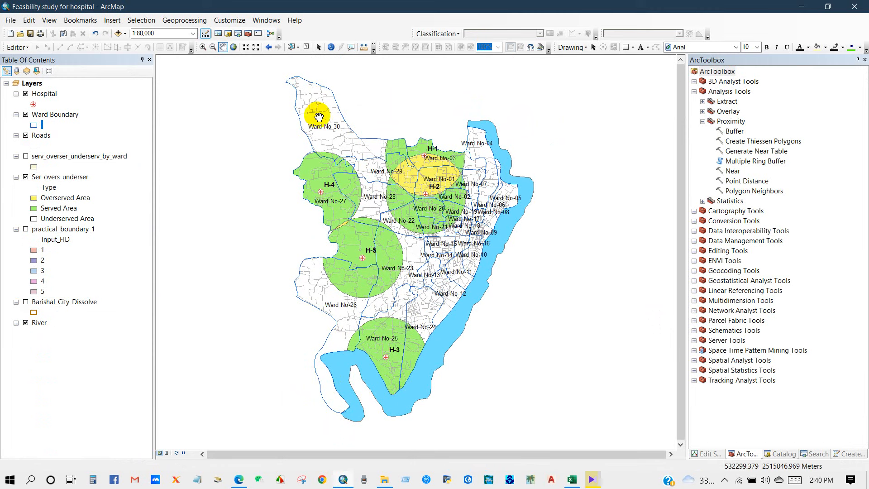
{"action": "left_click", "coordinate": [572, 479]}
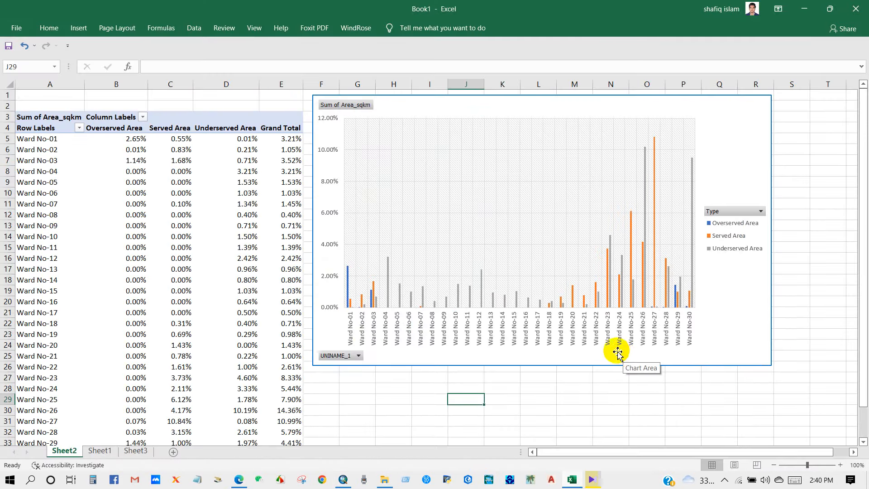
{"action": "left_click", "coordinate": [343, 480]}
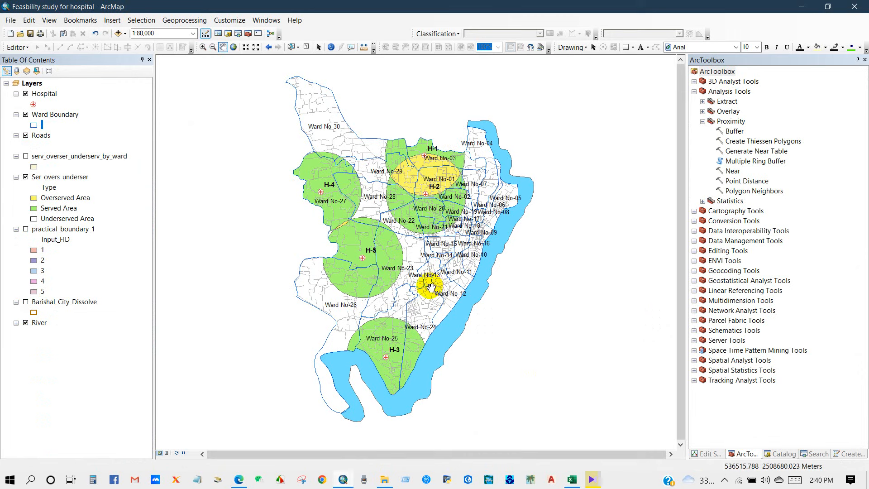
{"action": "left_click", "coordinate": [572, 479]}
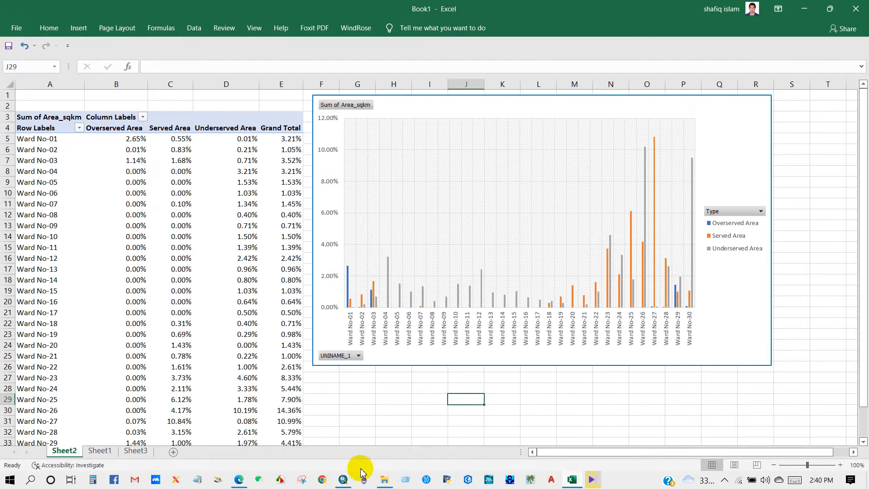
{"action": "left_click", "coordinate": [344, 479]}
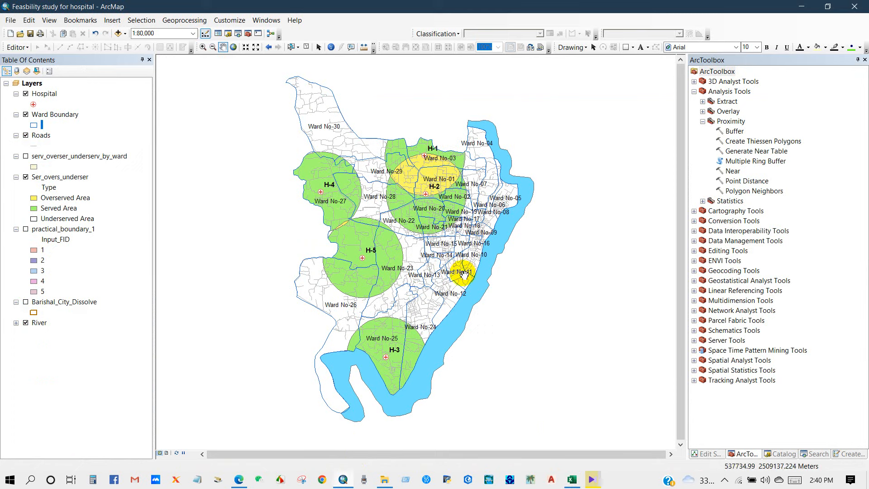
Step: Browse the Catalog to I:\Feasibility Study of Hospital Establishment and expand the Hospital establishment.gdb geodatabase
{"action": "left_click", "coordinate": [780, 454]}
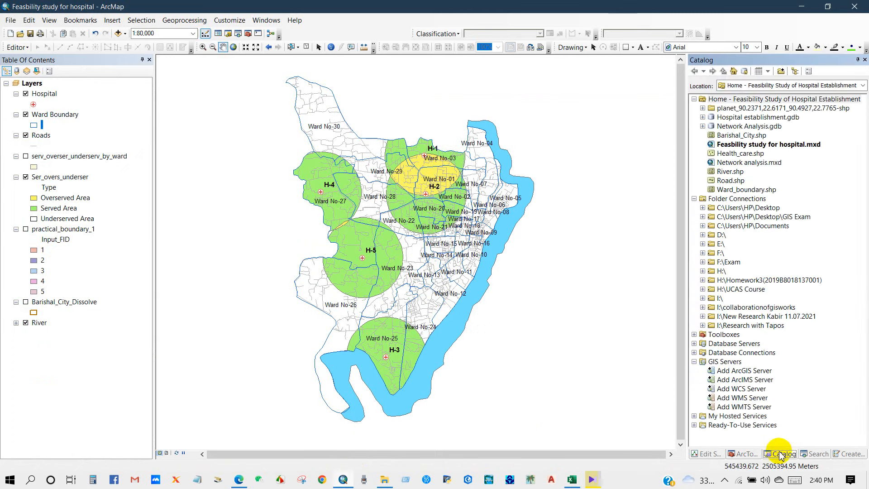
{"action": "left_click", "coordinate": [702, 297]}
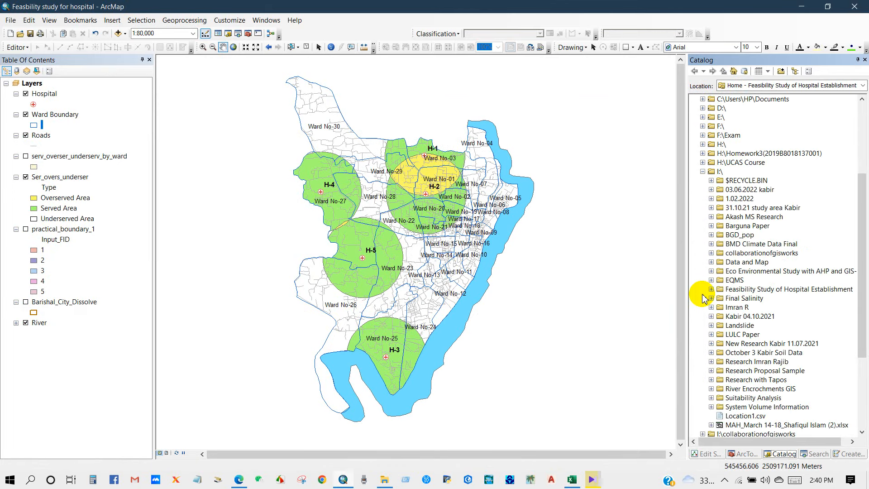
{"action": "left_click", "coordinate": [711, 289]}
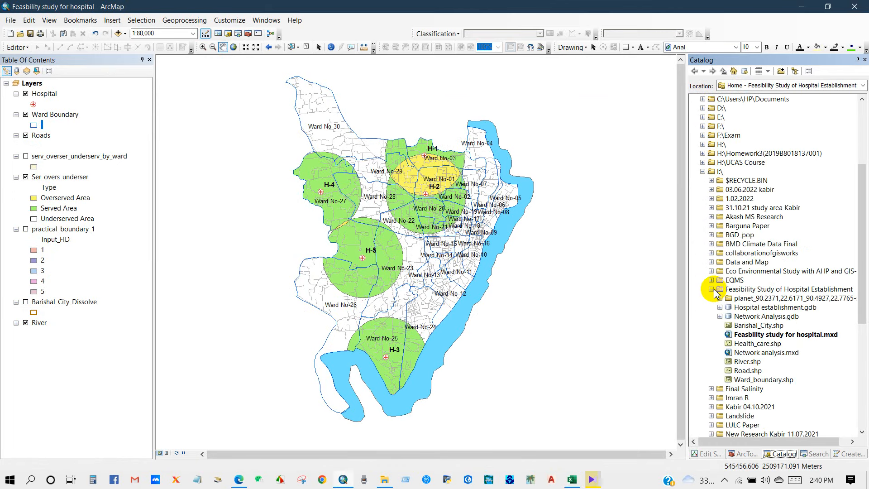
{"action": "left_click_drag", "start_coordinate": [707, 443], "coordinate": [718, 444]}
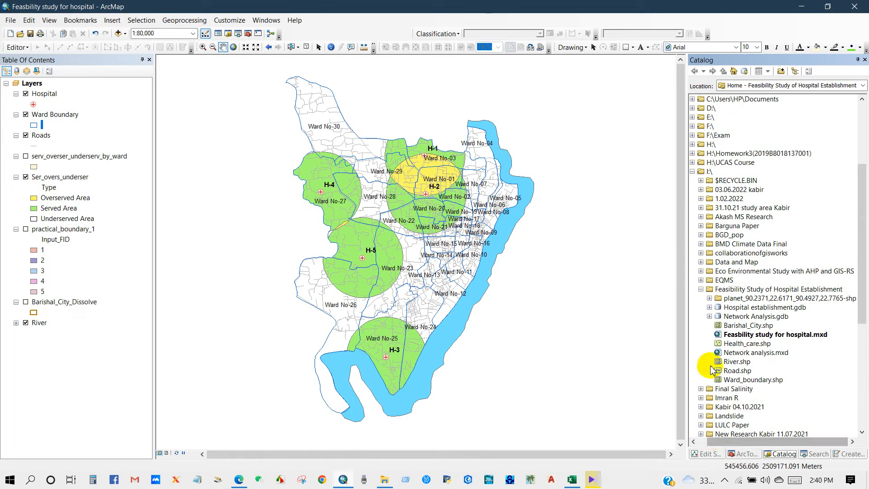
{"action": "scroll", "coordinate": [713, 317], "scroll_direction": "down", "scroll_amount": 2}
{"action": "left_click", "coordinate": [709, 262]}
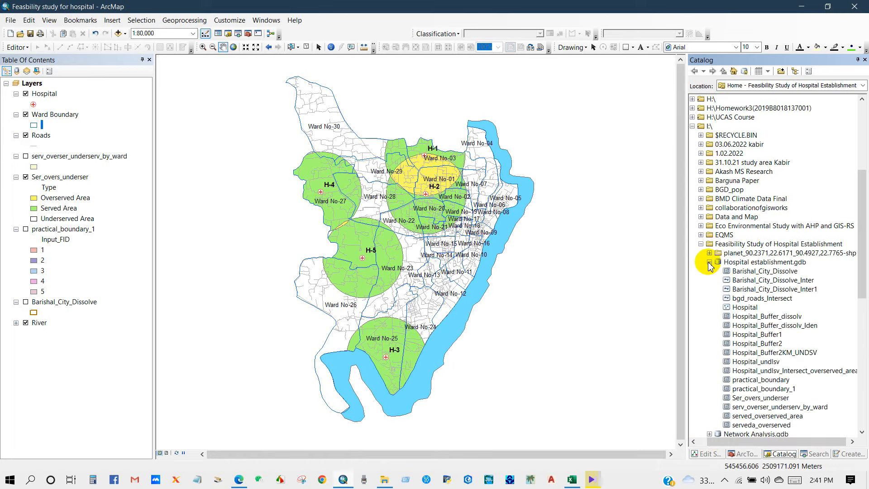
Step: Set up a new point feature class in Hospital establishment.gdb named Proposed_healthcare_centre, alias Proposed Health Care Centre, keeping the default XY tolerance
{"action": "right_click", "coordinate": [747, 263]}
{"action": "mouse_move", "coordinate": [779, 370]}
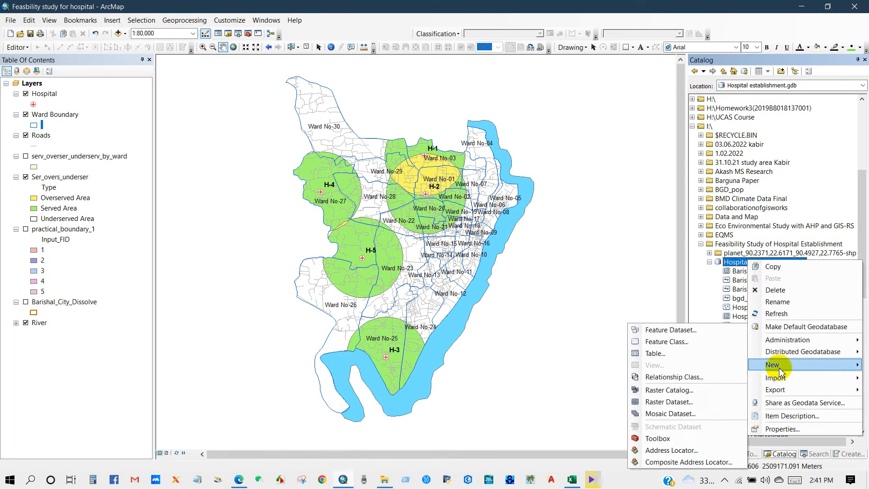
{"action": "left_click", "coordinate": [670, 342]}
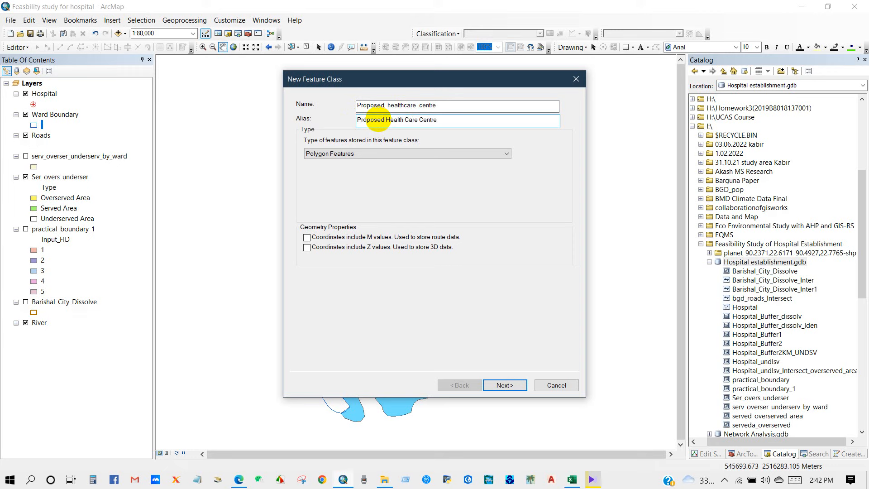
{"action": "left_click", "coordinate": [362, 154]}
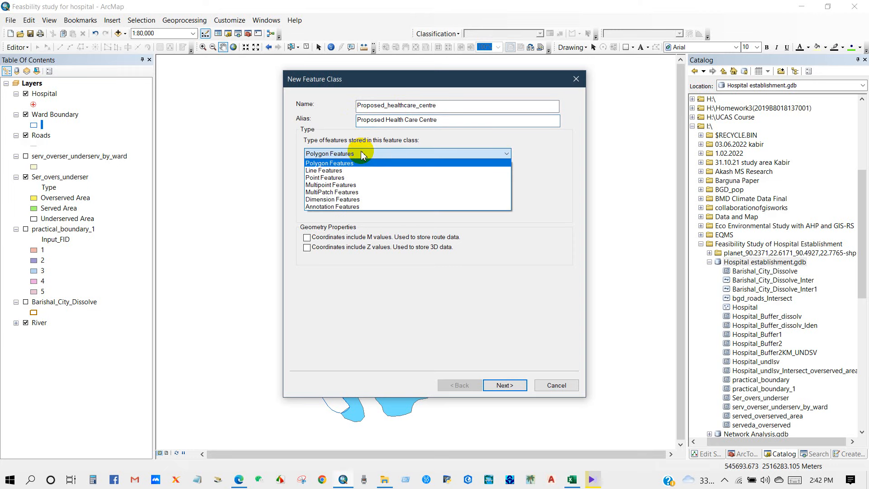
{"action": "left_click", "coordinate": [330, 170]}
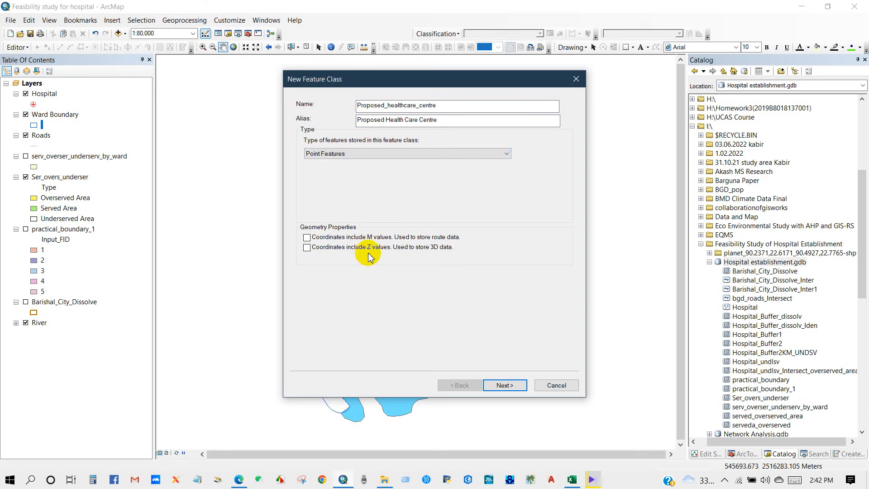
{"action": "left_click", "coordinate": [498, 386]}
{"action": "left_click", "coordinate": [498, 386]}
{"action": "left_click", "coordinate": [499, 386]}
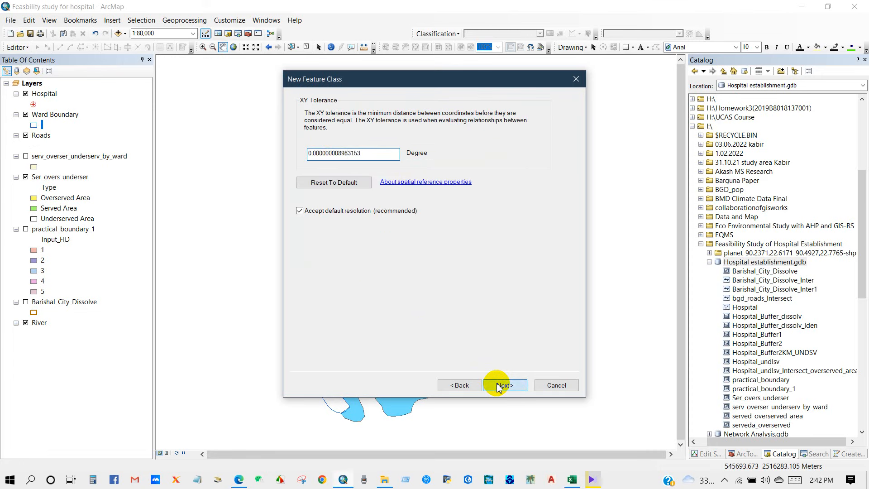
{"action": "left_click", "coordinate": [498, 386]}
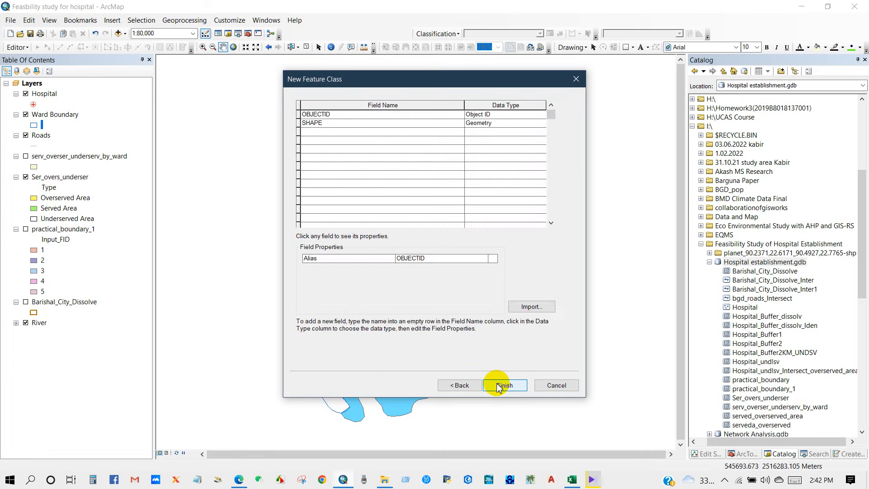
Step: Add the text fields Name and Location to the new feature class and finish creating it
{"action": "left_click", "coordinate": [317, 132]}
{"action": "type", "text": "Na"}
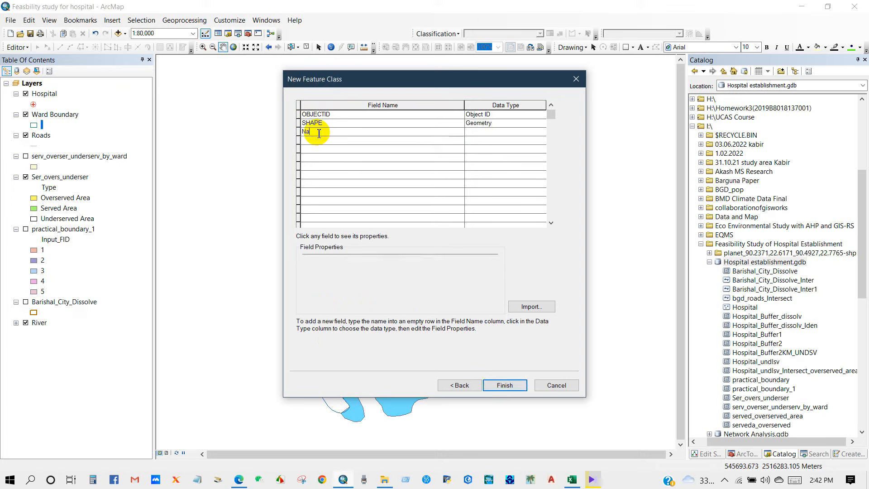
{"action": "left_click", "coordinate": [485, 129]}
{"action": "left_click", "coordinate": [485, 128]}
{"action": "left_click", "coordinate": [489, 134]}
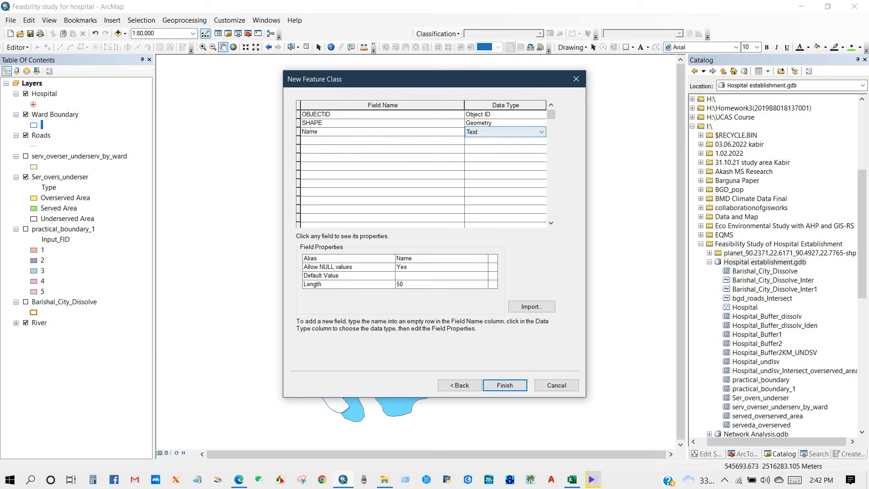
{"action": "left_click", "coordinate": [323, 140]}
{"action": "type", "text": "Location"}
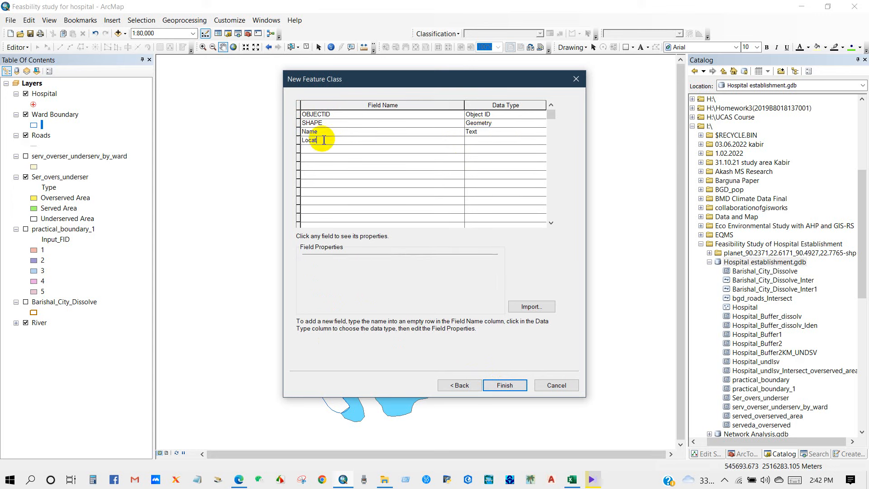
{"action": "left_click", "coordinate": [470, 140]}
{"action": "left_click", "coordinate": [474, 143]}
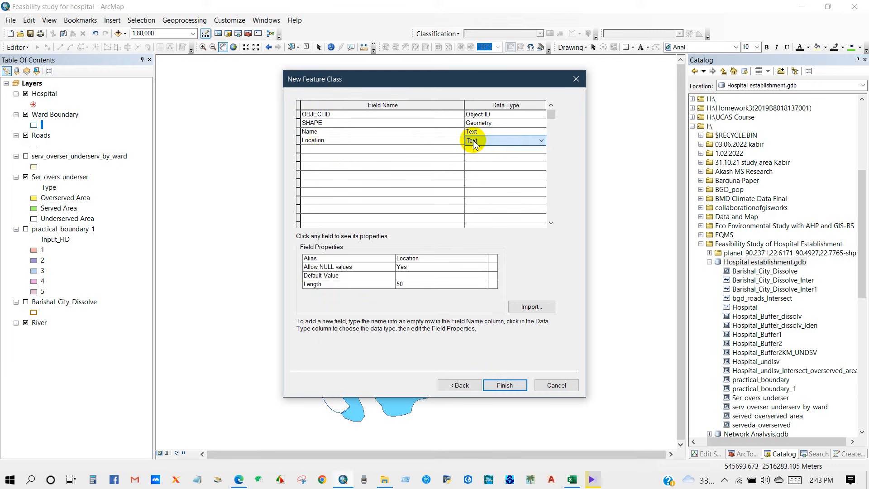
{"action": "left_click", "coordinate": [333, 149]}
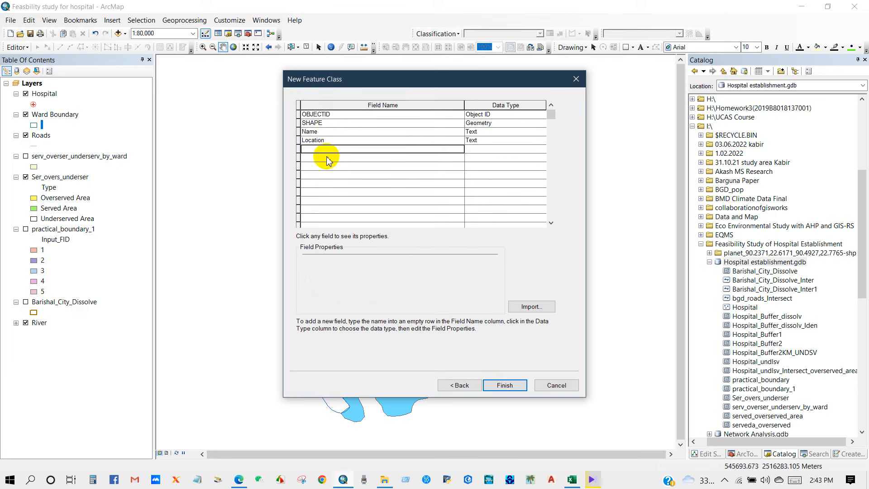
{"action": "left_click", "coordinate": [500, 385]}
Step: Show the Create Features templates and start an edit session on the Proposed Health Care Centre layer
{"action": "left_click", "coordinate": [69, 94]}
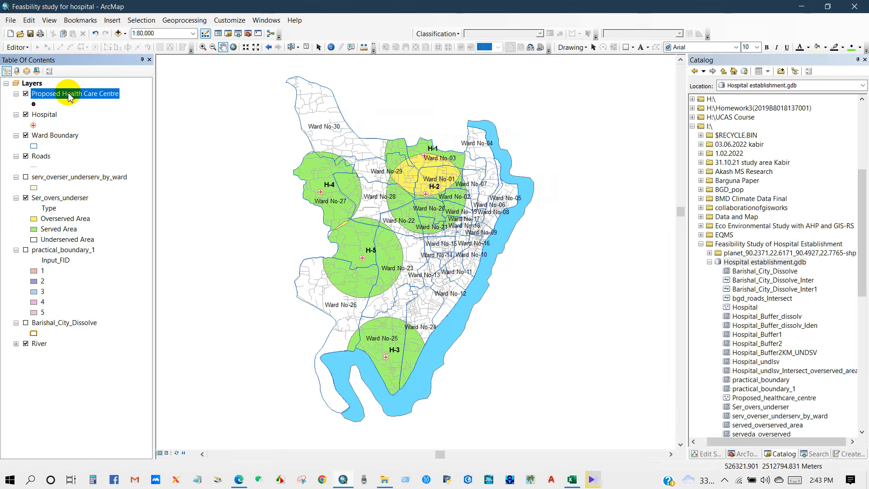
{"action": "left_click", "coordinate": [849, 455]}
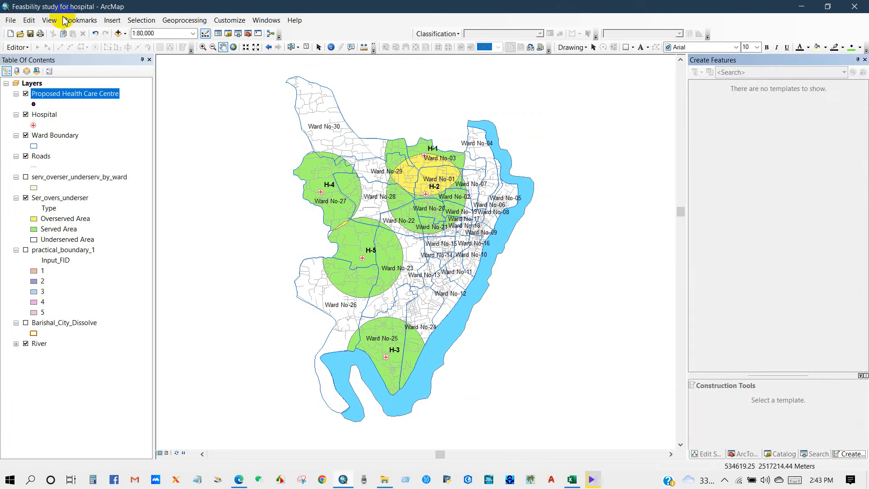
{"action": "left_click", "coordinate": [17, 47]}
{"action": "left_click", "coordinate": [40, 61]}
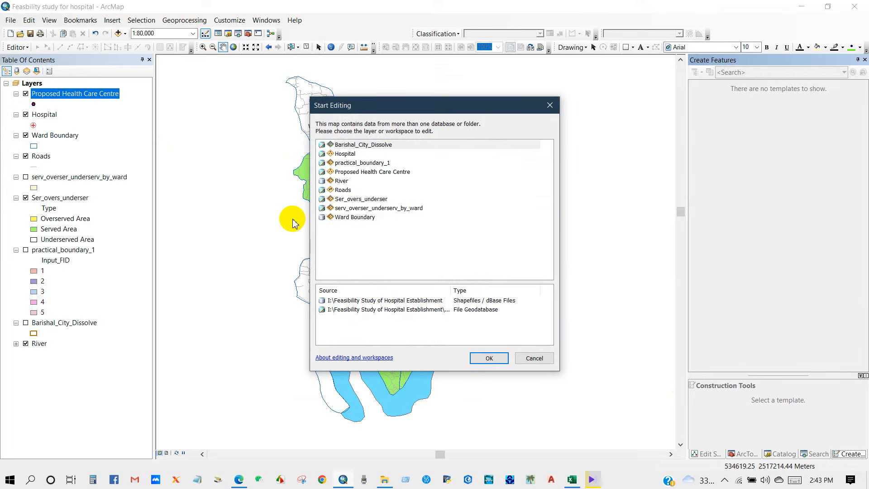
{"action": "left_click", "coordinate": [368, 172]}
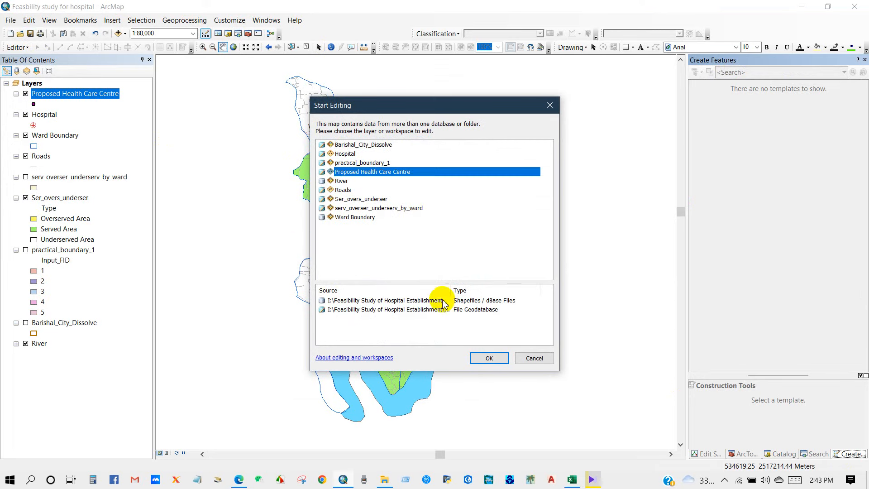
{"action": "left_click", "coordinate": [488, 359]}
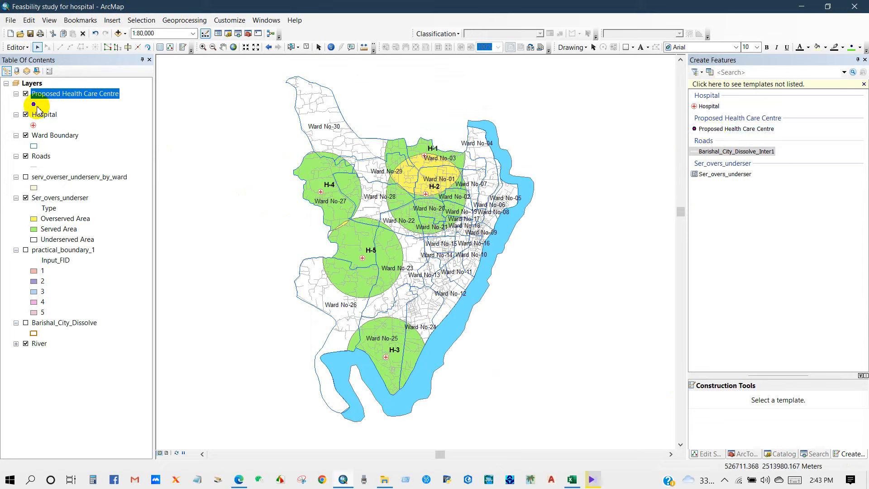
Step: Change the Proposed Health Care Centre layer's symbol to Hospital 2 in red, keeping size 18
{"action": "left_click", "coordinate": [34, 103]}
{"action": "left_click_drag", "start_coordinate": [395, 186], "coordinate": [391, 261]}
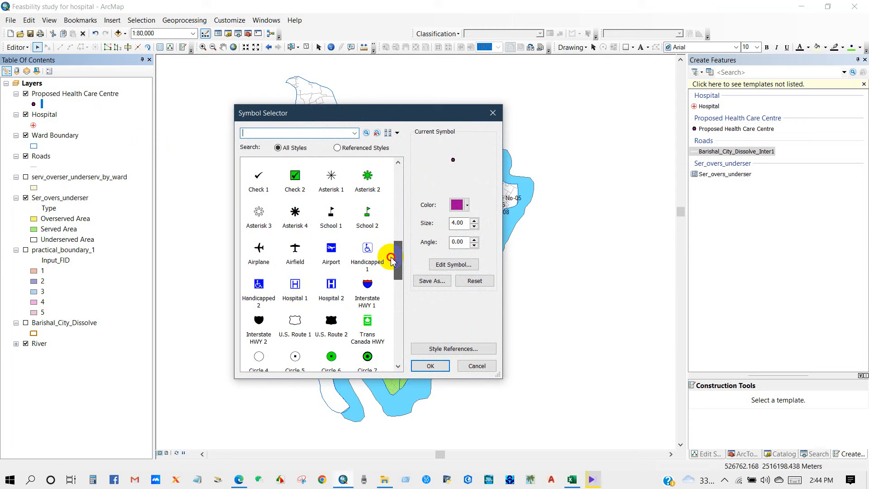
{"action": "left_click", "coordinate": [331, 284]}
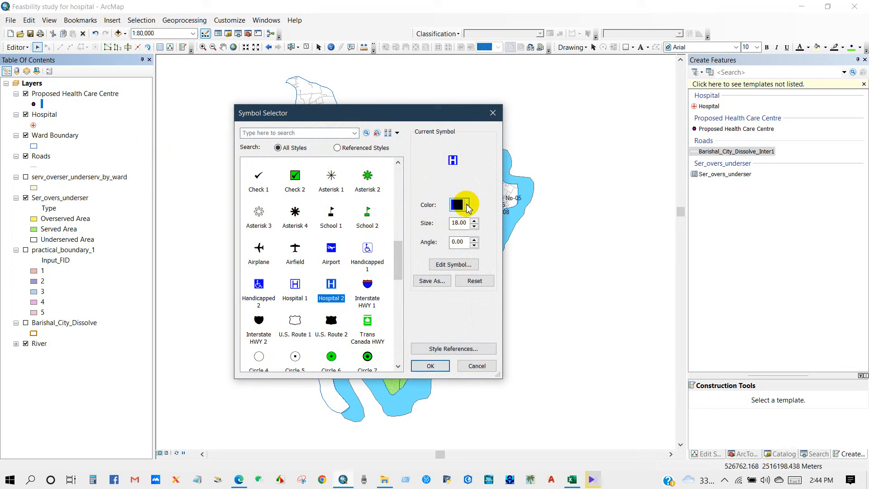
{"action": "left_click", "coordinate": [468, 206]}
{"action": "left_click", "coordinate": [462, 246]}
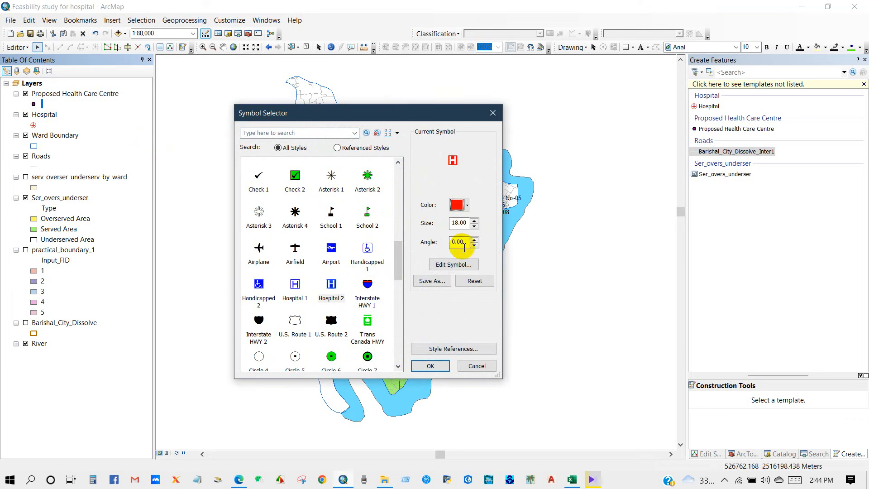
{"action": "left_click", "coordinate": [425, 366]}
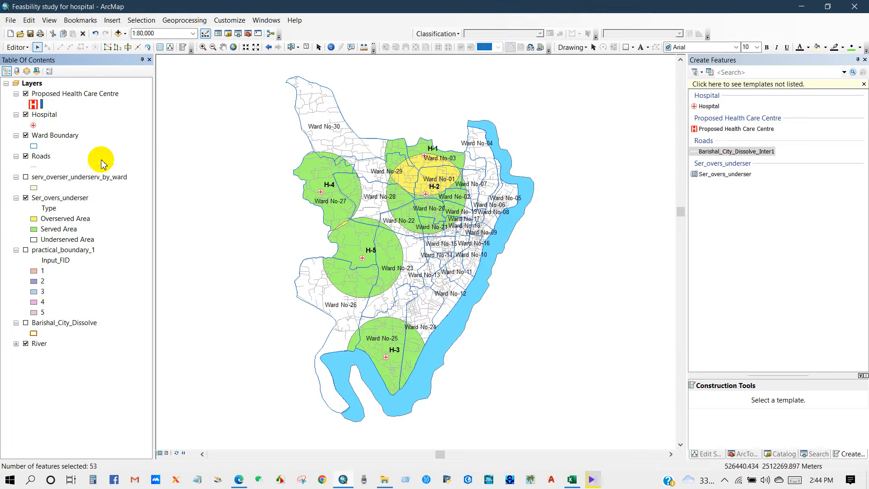
Step: Check the ward coverage chart in Excel and place a Proposed Health Care Centre point on a road endpoint in northern Ward No-30
{"action": "left_click", "coordinate": [694, 128]}
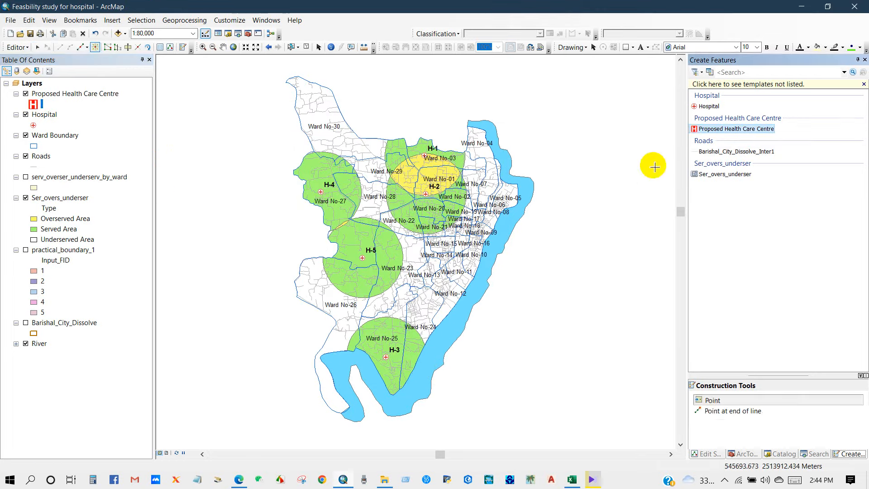
{"action": "left_click", "coordinate": [571, 479]}
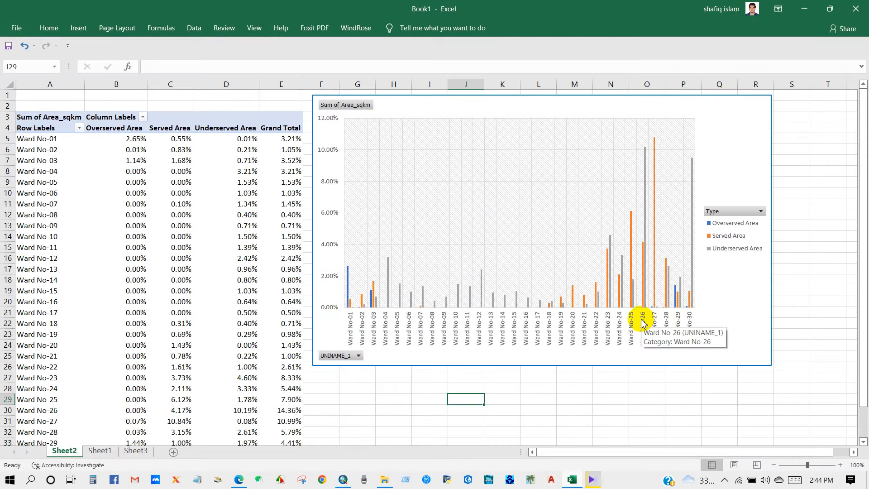
{"action": "left_click", "coordinate": [343, 480]}
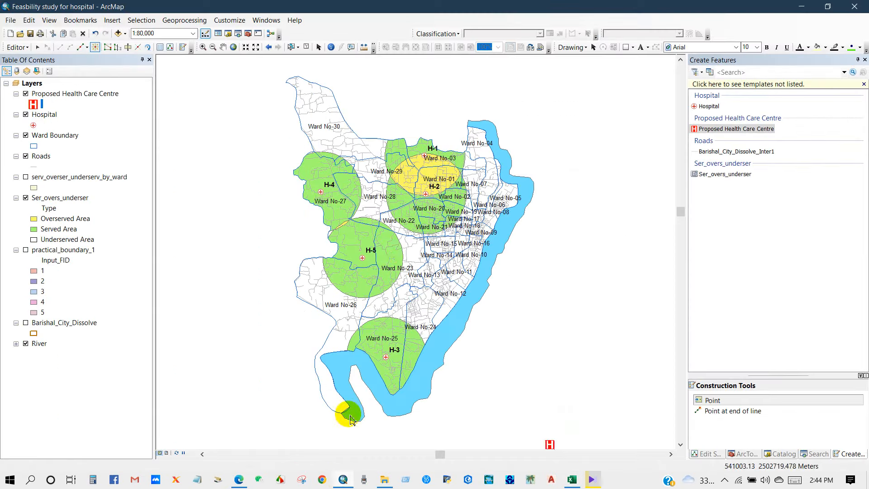
{"action": "scroll", "coordinate": [310, 113], "scroll_direction": "up", "scroll_amount": 1}
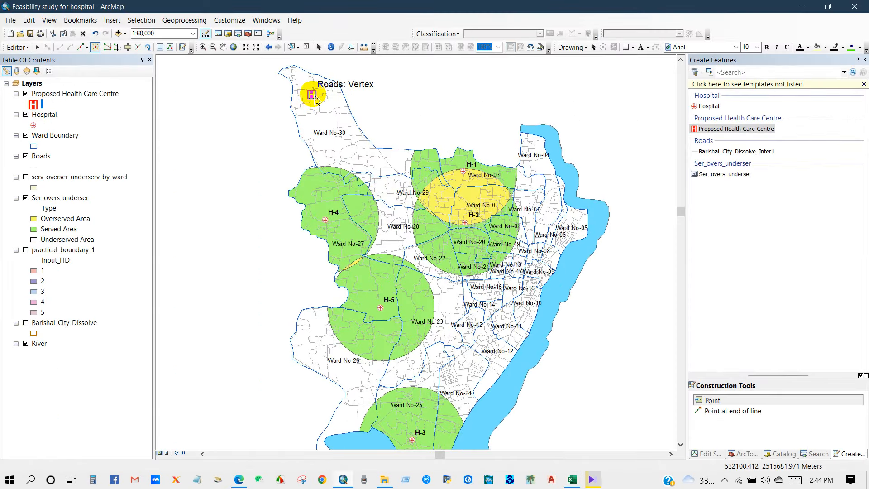
{"action": "scroll", "coordinate": [314, 96], "scroll_direction": "up", "scroll_amount": 4}
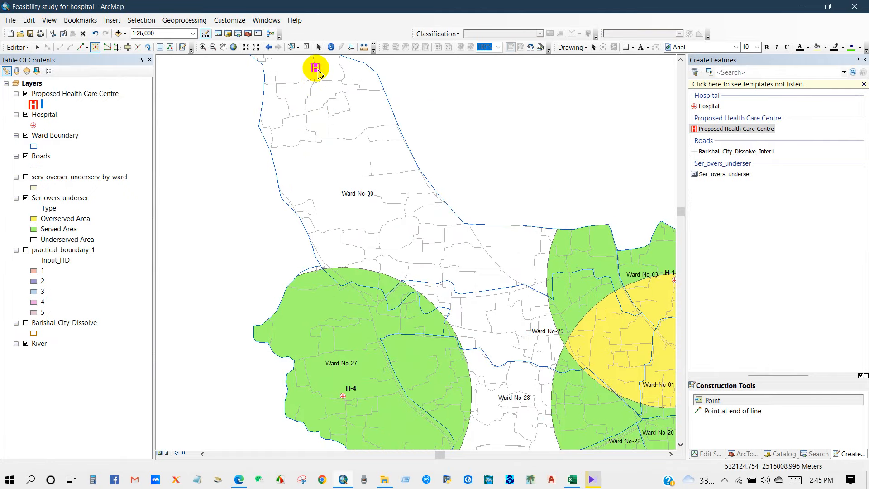
{"action": "scroll", "coordinate": [298, 111], "scroll_direction": "down", "scroll_amount": 3}
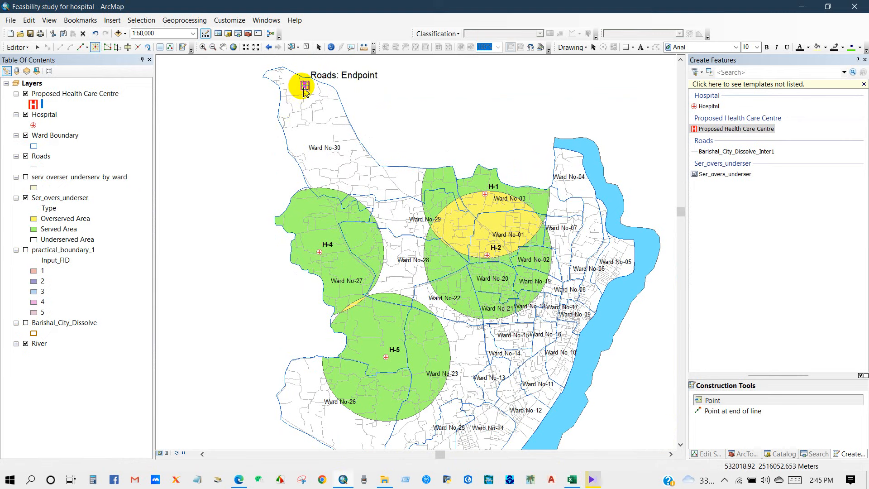
{"action": "left_click", "coordinate": [304, 90]}
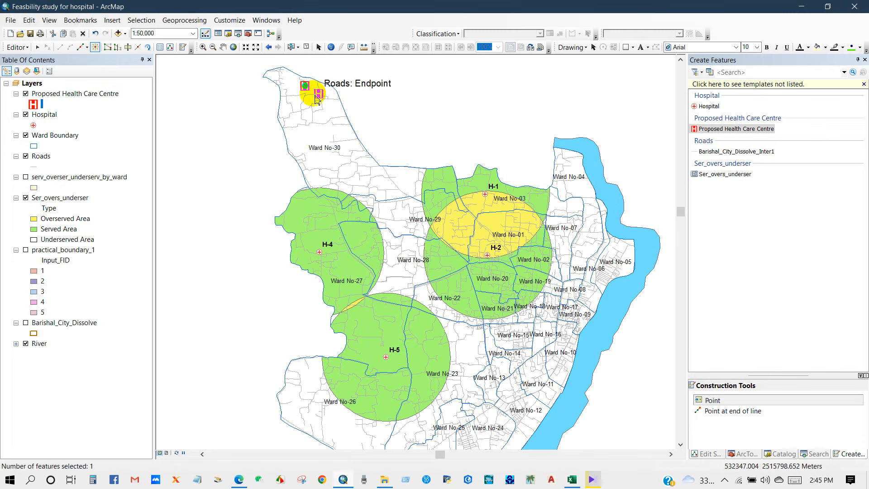
Step: Place a second Proposed Health Care Centre point in the underserved western part of Ward No-26
{"action": "scroll", "coordinate": [364, 250], "scroll_direction": "up", "scroll_amount": 1}
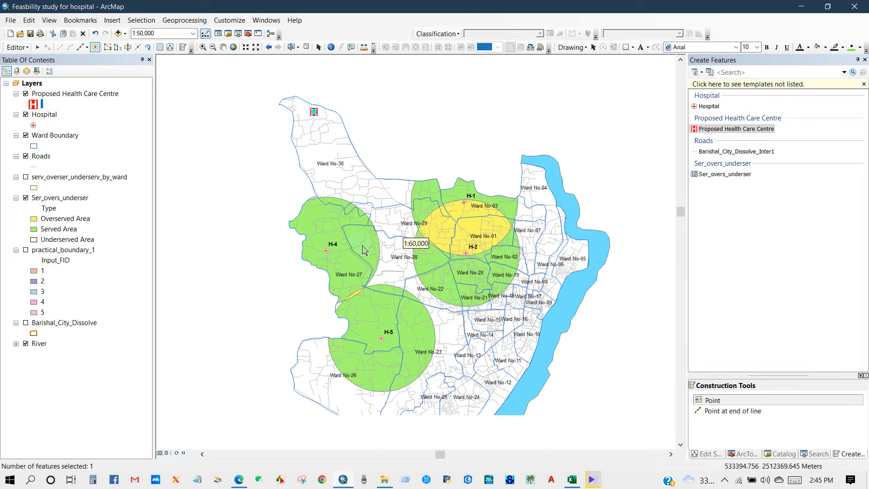
{"action": "scroll", "coordinate": [368, 392], "scroll_direction": "up", "scroll_amount": 4}
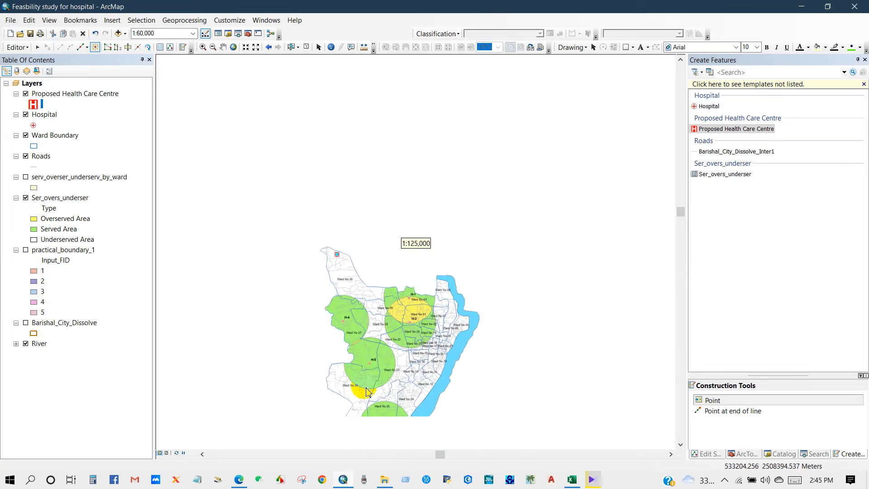
{"action": "scroll", "coordinate": [367, 392], "scroll_direction": "down", "scroll_amount": 3}
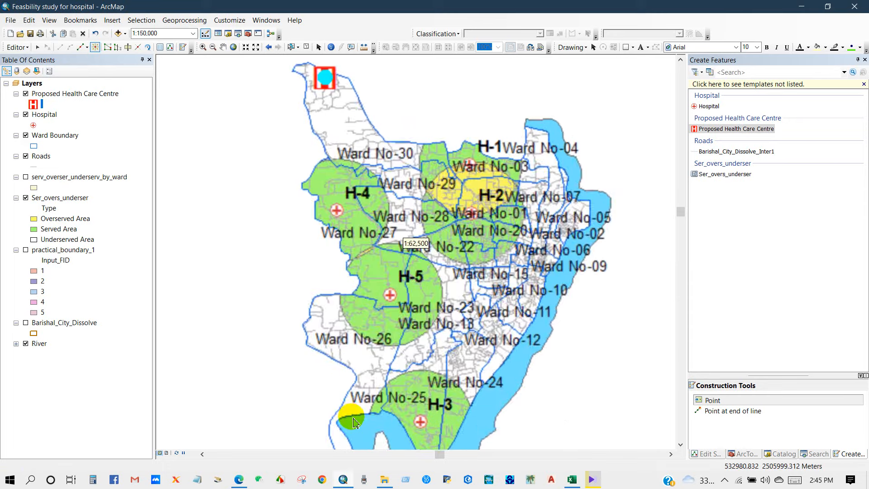
{"action": "scroll", "coordinate": [353, 421], "scroll_direction": "down", "scroll_amount": 2}
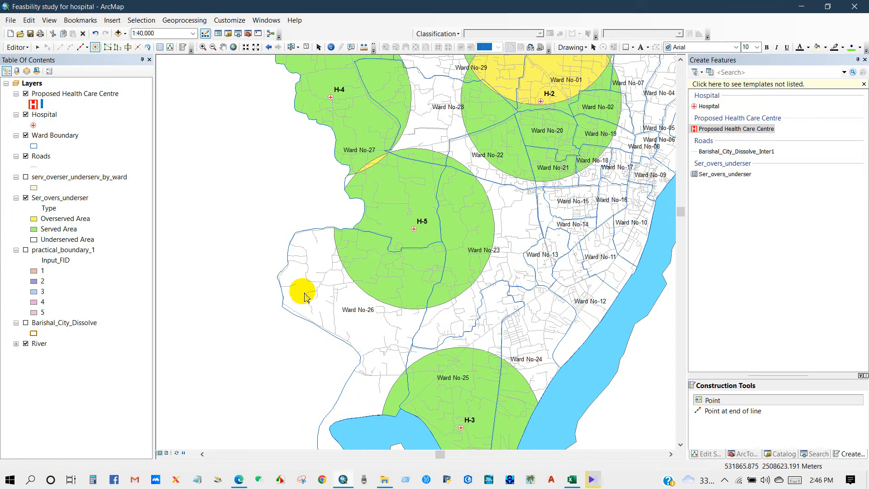
{"action": "left_click", "coordinate": [316, 304]}
Step: Place a third Proposed Health Care Centre point among the roads in the western part of Ward No-11
{"action": "scroll", "coordinate": [302, 316], "scroll_direction": "down", "scroll_amount": 2}
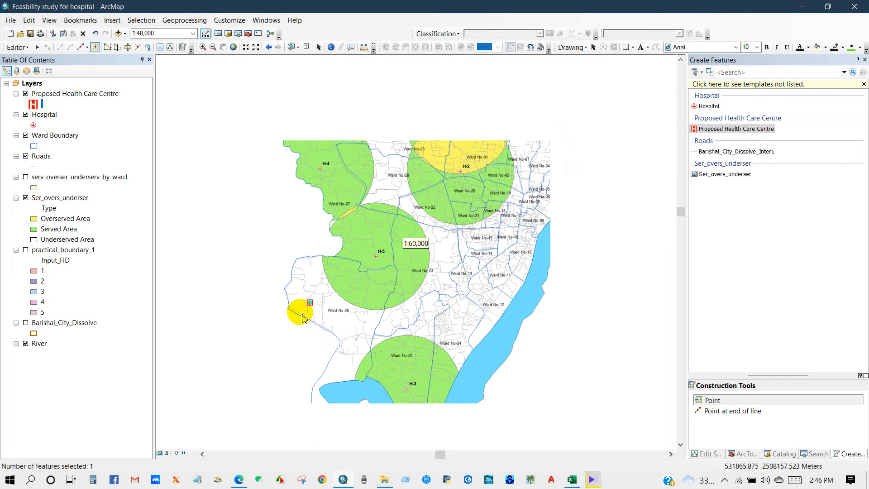
{"action": "scroll", "coordinate": [519, 270], "scroll_direction": "up", "scroll_amount": 2}
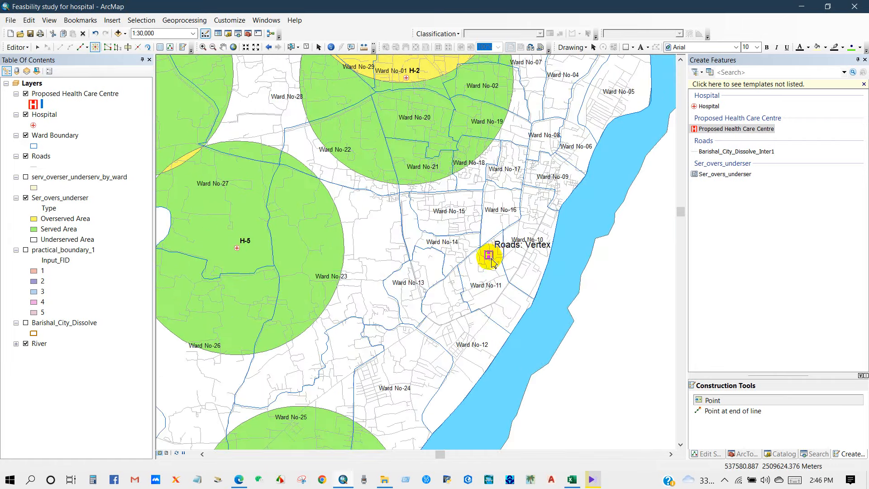
{"action": "scroll", "coordinate": [492, 262], "scroll_direction": "down", "scroll_amount": 2}
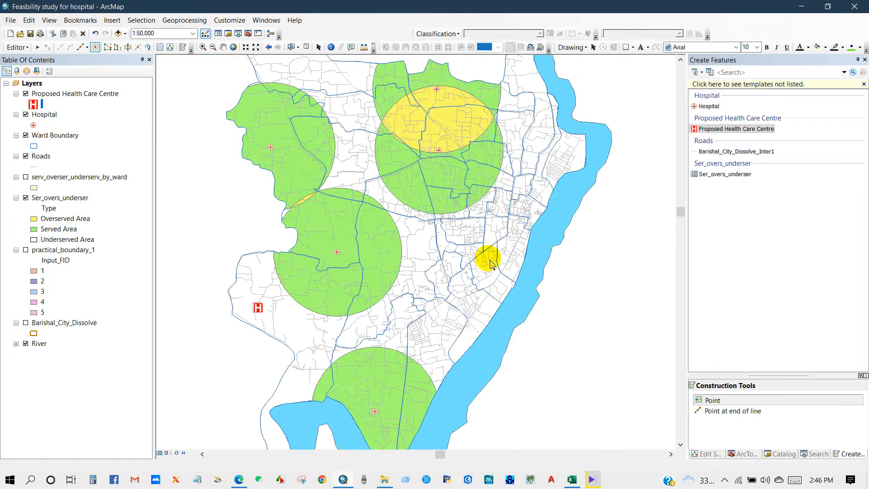
{"action": "scroll", "coordinate": [492, 262], "scroll_direction": "up", "scroll_amount": 3}
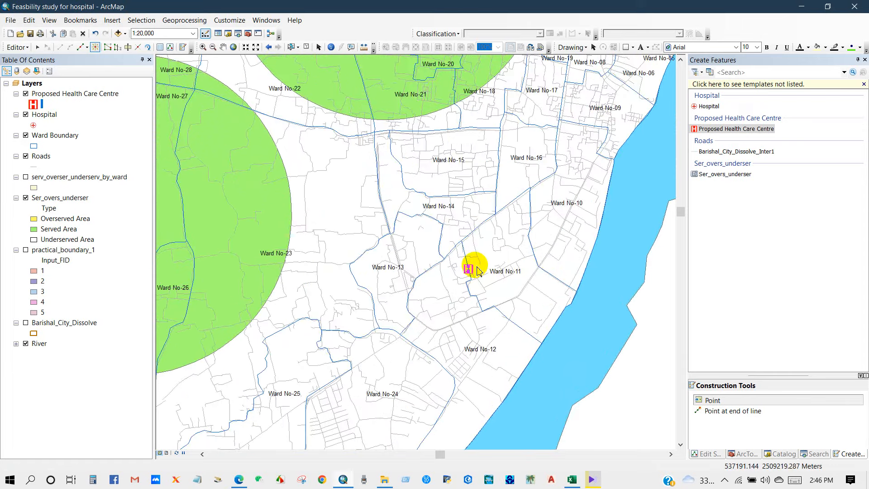
{"action": "left_click", "coordinate": [479, 264]}
Step: Clear the feature selection, switch to the Select Elements tool and save the map document
{"action": "scroll", "coordinate": [436, 284], "scroll_direction": "down", "scroll_amount": 3}
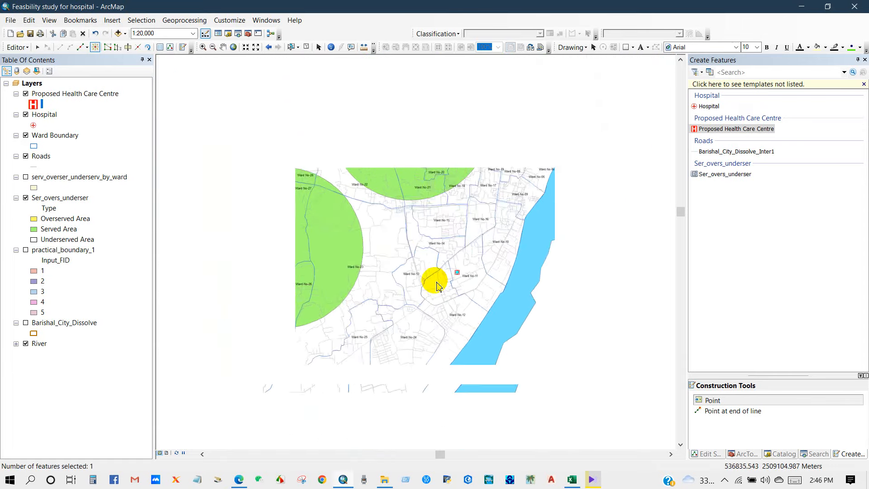
{"action": "scroll", "coordinate": [430, 295], "scroll_direction": "down", "scroll_amount": 3}
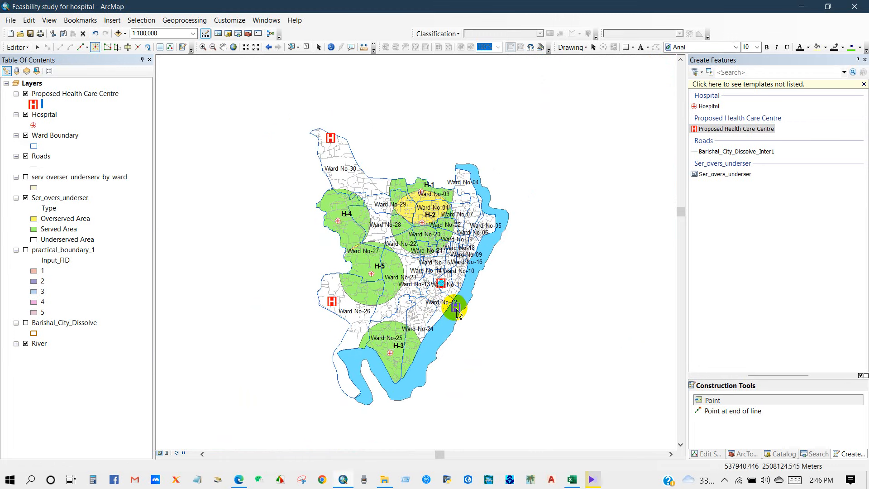
{"action": "left_click", "coordinate": [307, 47]}
{"action": "left_click", "coordinate": [319, 48]}
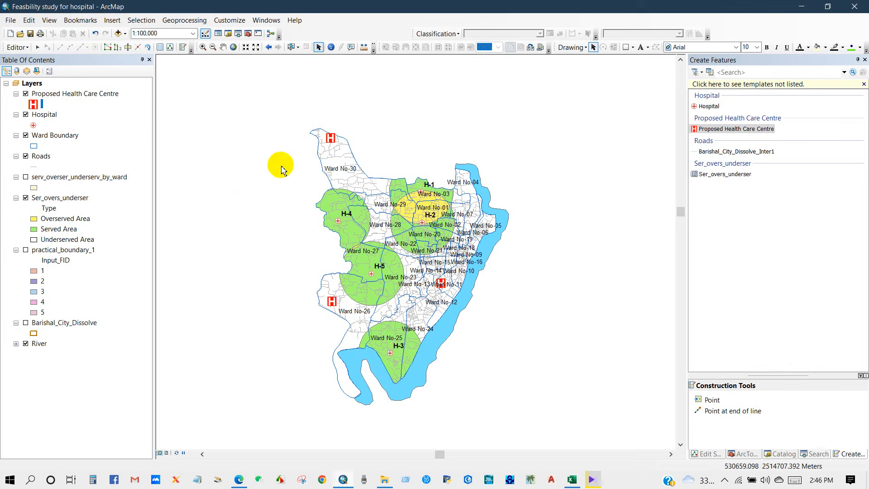
{"action": "left_click", "coordinate": [31, 34]}
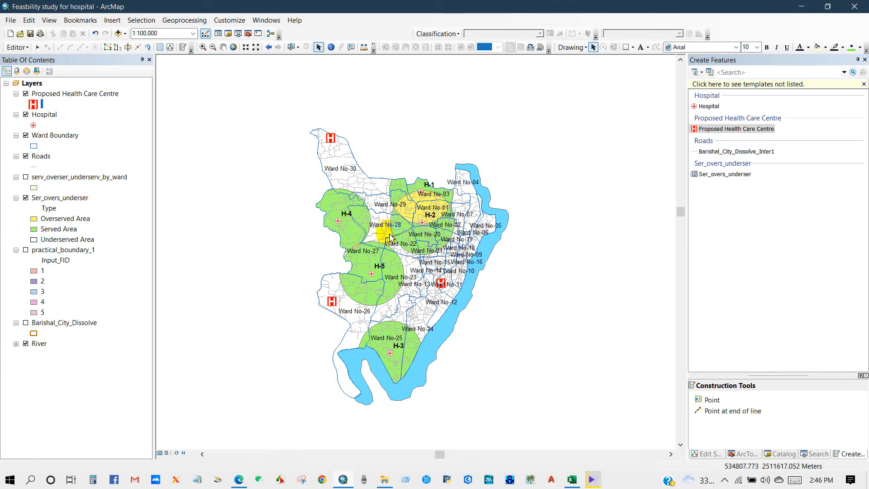
Step: Set the attributes of the proposed centre in Ward No-30 to Name H-5 (Proposed) and Location Amtola
{"action": "scroll", "coordinate": [390, 236], "scroll_direction": "down", "scroll_amount": 1}
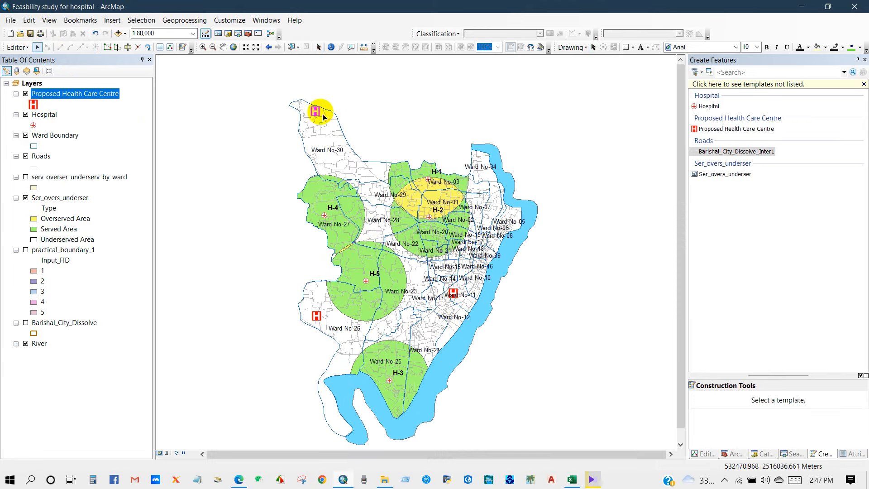
{"action": "left_click", "coordinate": [318, 116]}
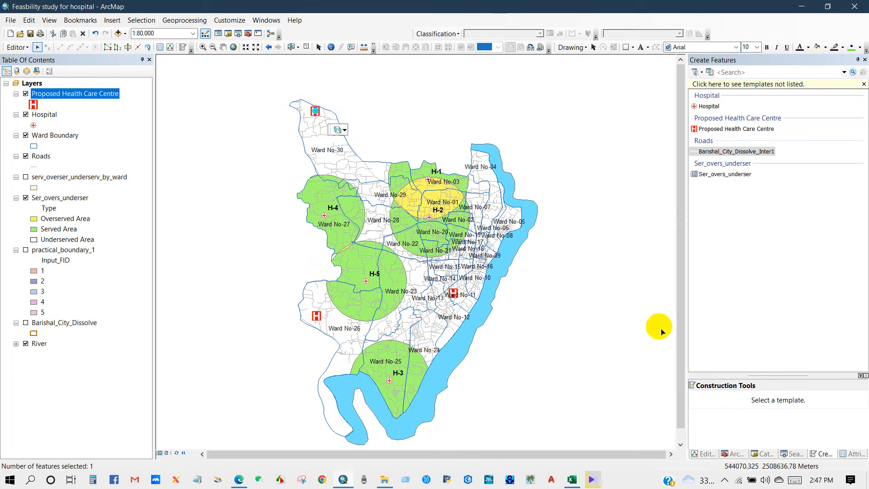
{"action": "left_click", "coordinate": [846, 452]}
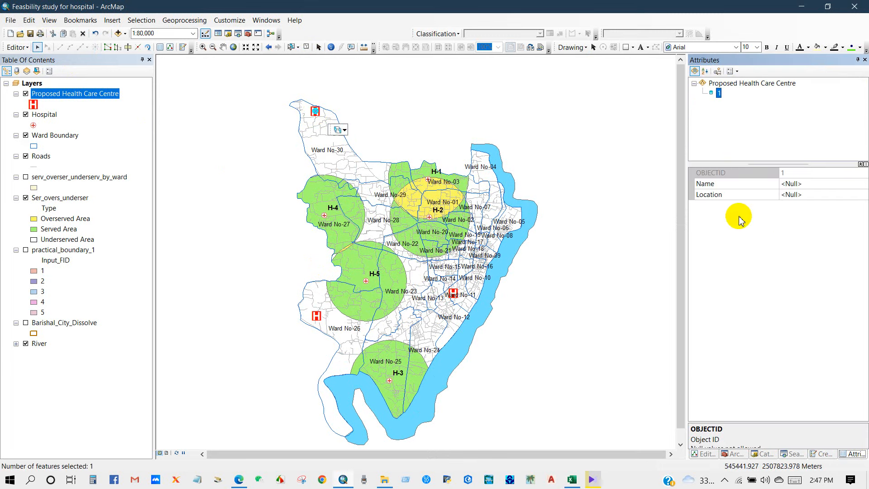
{"action": "left_click", "coordinate": [799, 183]}
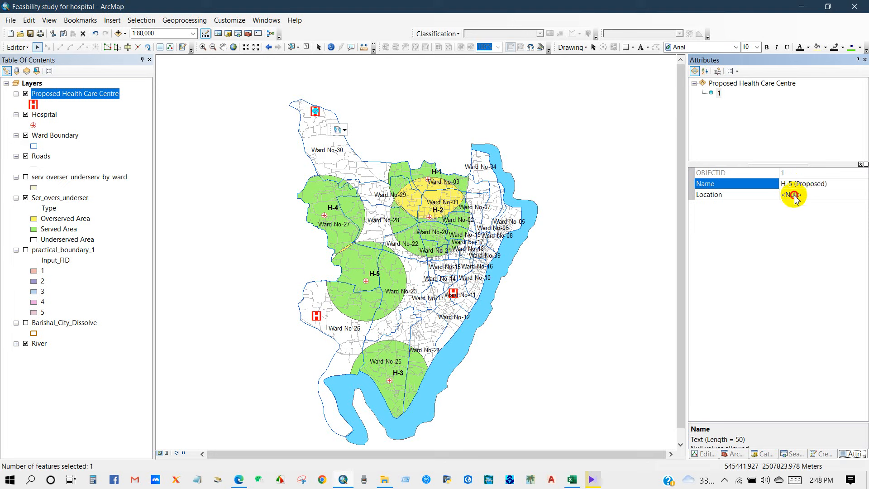
{"action": "left_click", "coordinate": [794, 195]}
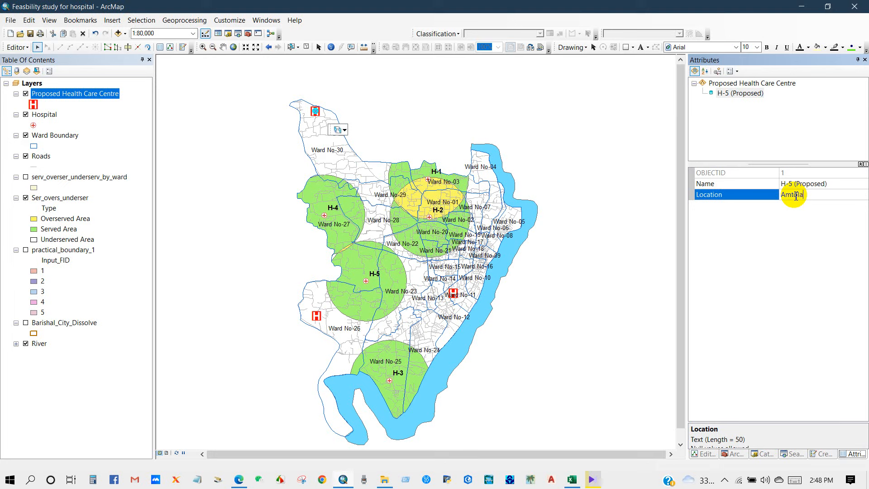
{"action": "left_click", "coordinate": [783, 236]}
Step: Set the attributes of the proposed centre in Ward No-26 to Name H-7 (Proposed) and Location Bottola
{"action": "left_click", "coordinate": [317, 316]}
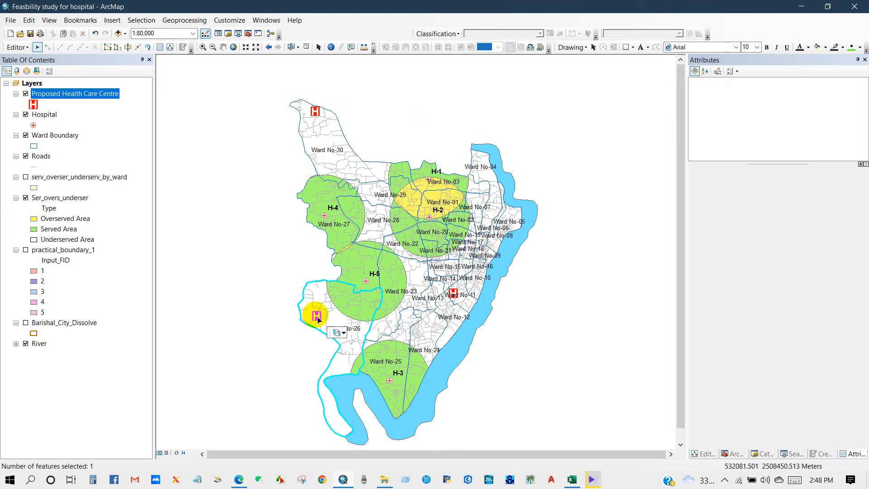
{"action": "left_click", "coordinate": [317, 316]}
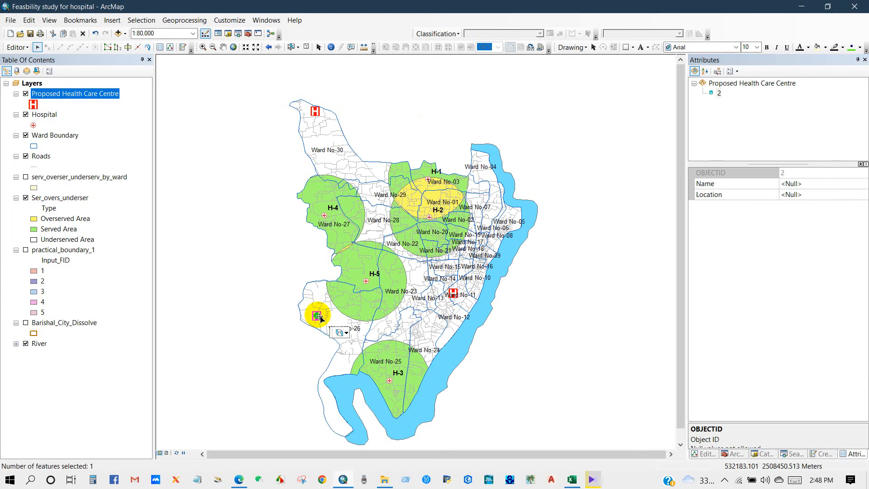
{"action": "left_click", "coordinate": [798, 186]}
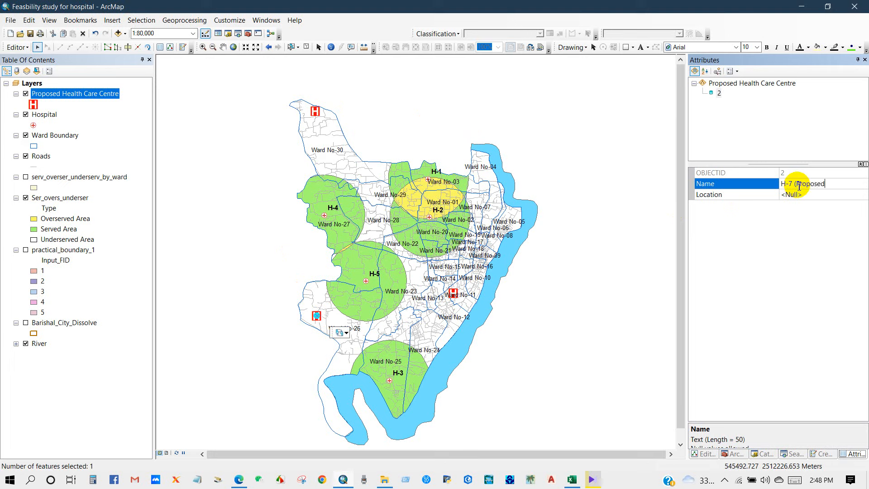
{"action": "left_click", "coordinate": [813, 196]}
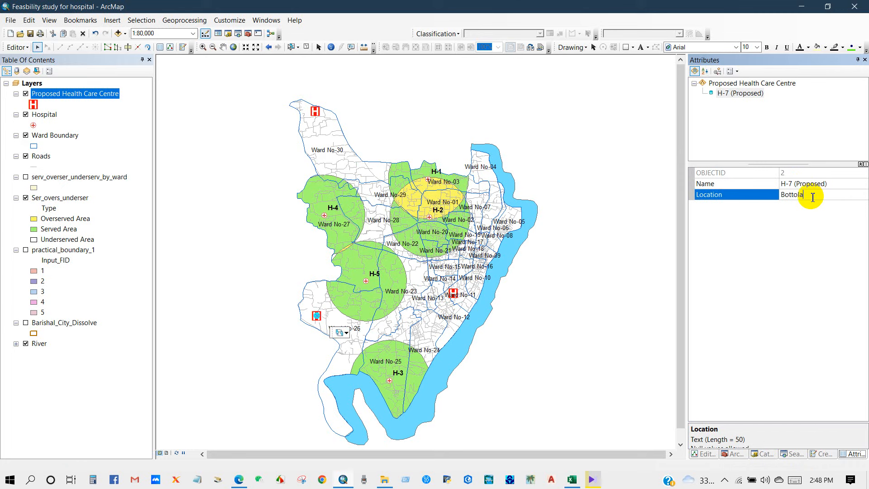
{"action": "left_click", "coordinate": [785, 229]}
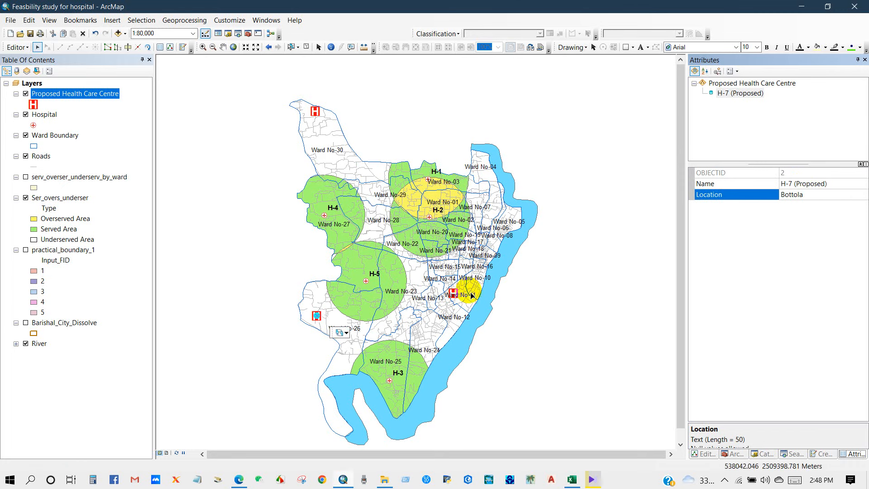
Step: Set the attributes of the proposed centre in Ward No-11 to Name H-8 (Proposed) and Location Alekanda, and clear the feature selection
{"action": "left_click", "coordinate": [457, 297]}
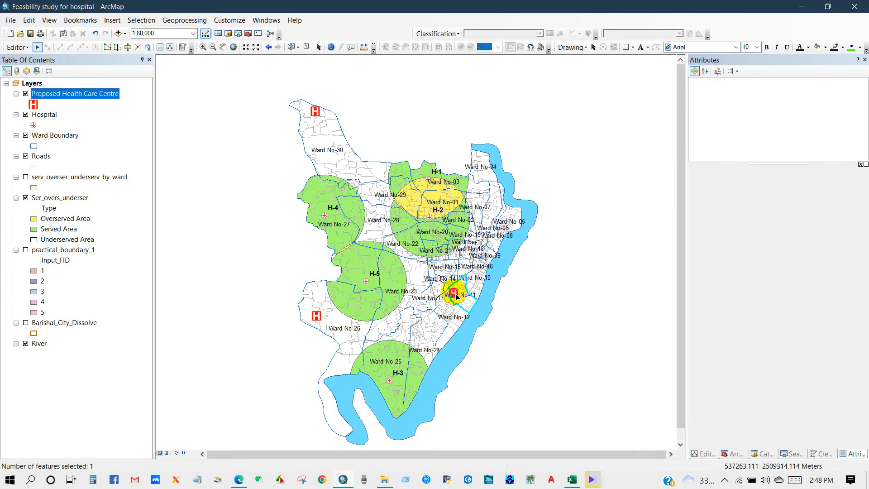
{"action": "left_click", "coordinate": [535, 295]}
{"action": "left_click", "coordinate": [457, 296]}
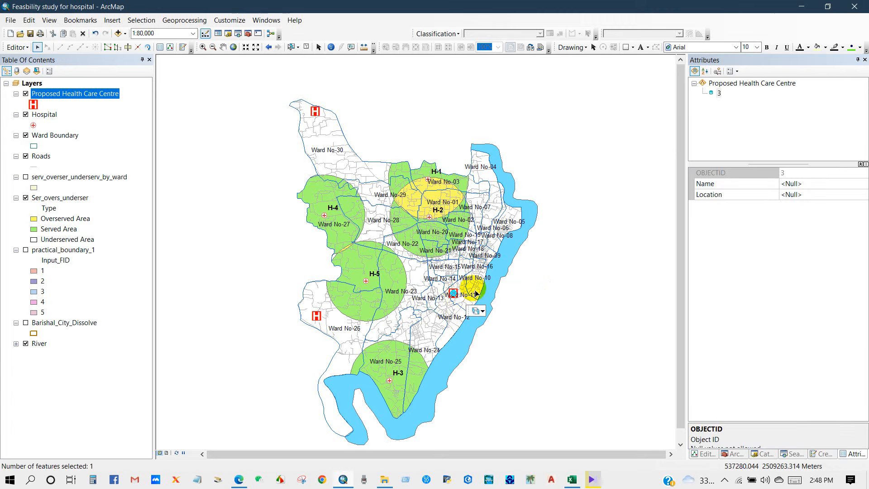
{"action": "left_click", "coordinate": [795, 185]}
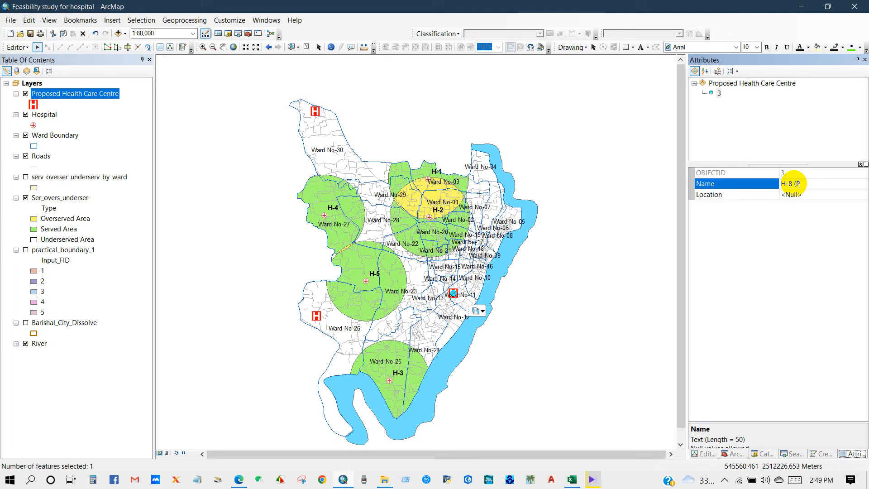
{"action": "left_click", "coordinate": [799, 195]}
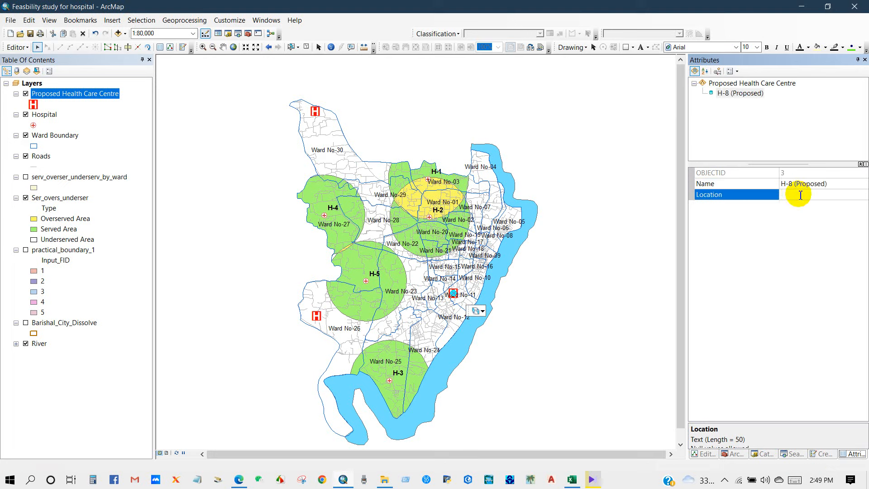
{"action": "type", "text": "A"}
{"action": "key", "text": "Return"}
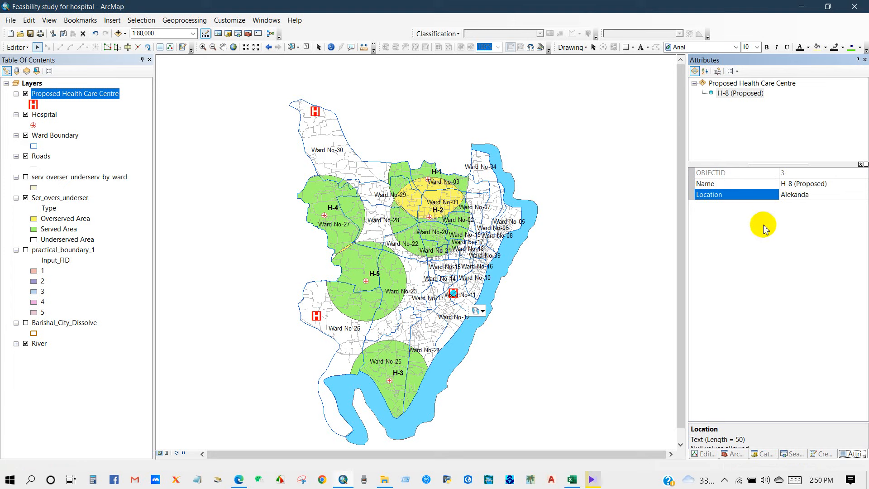
{"action": "left_click", "coordinate": [306, 47]}
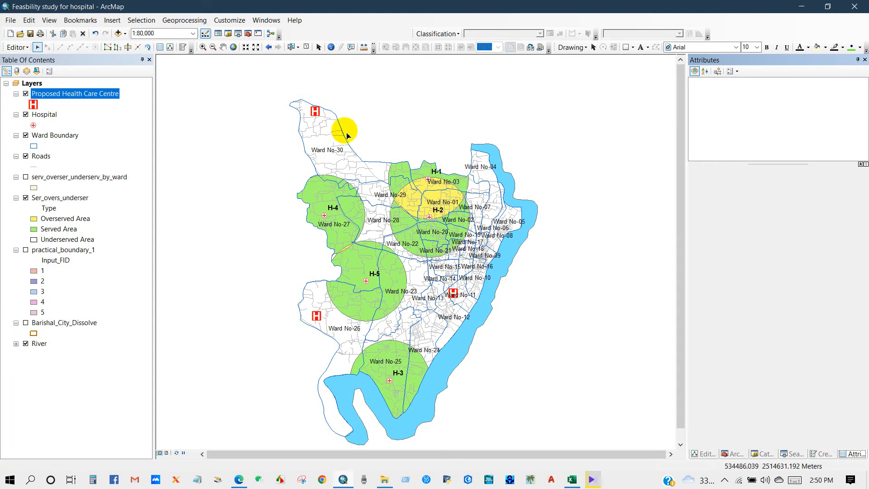
{"action": "left_click", "coordinate": [223, 47]}
{"action": "left_click_drag", "start_coordinate": [508, 345], "coordinate": [509, 326]}
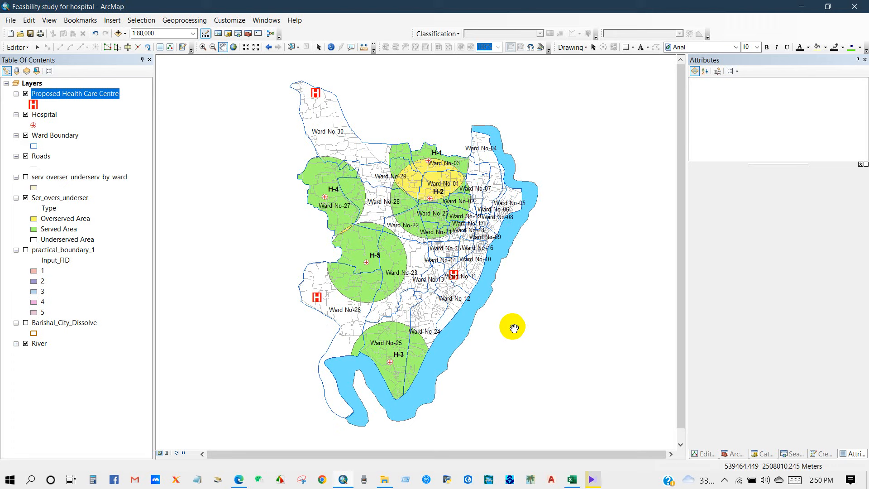
{"action": "left_click_drag", "start_coordinate": [502, 281], "coordinate": [501, 276]}
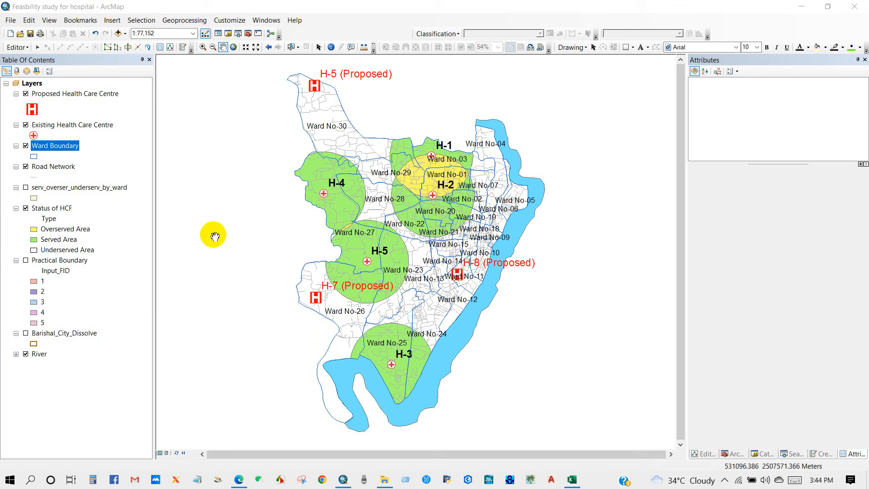
Step: Review the existing centres, Status of HCF and Practical Boundary layers with the proposed centres hidden, and restore the original layer visibility
{"action": "left_click", "coordinate": [26, 94]}
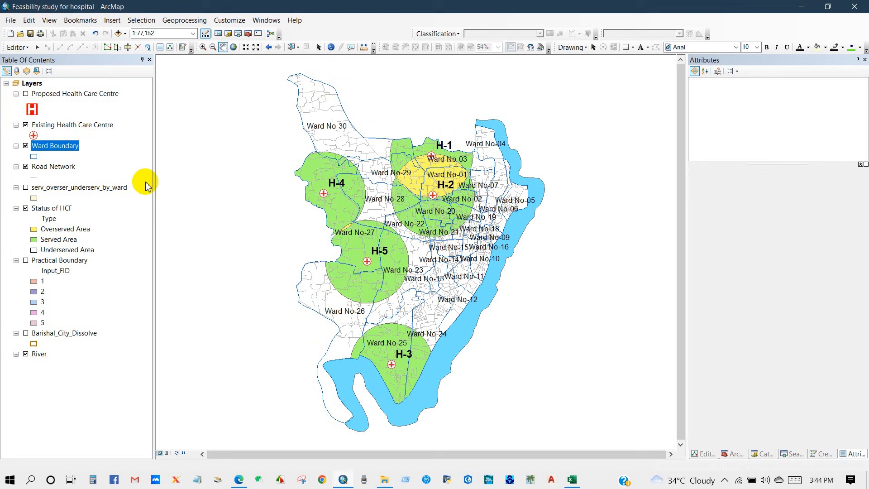
{"action": "left_click", "coordinate": [90, 127]}
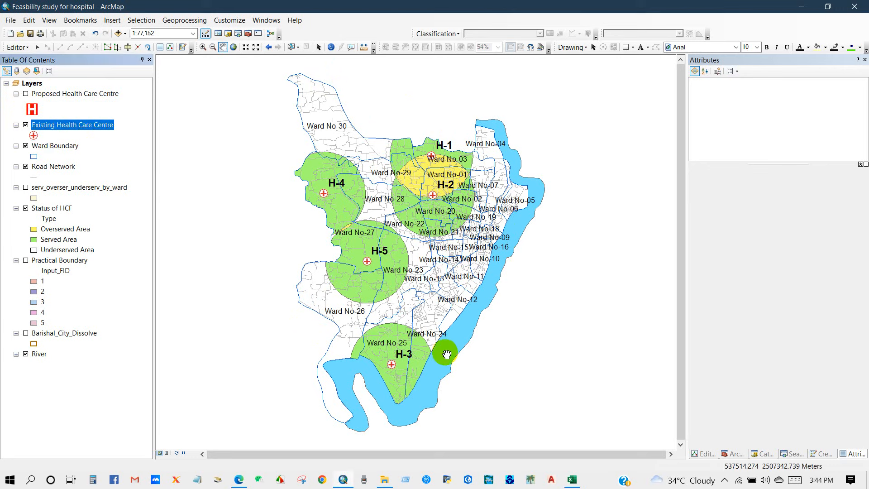
{"action": "left_click", "coordinate": [43, 209]}
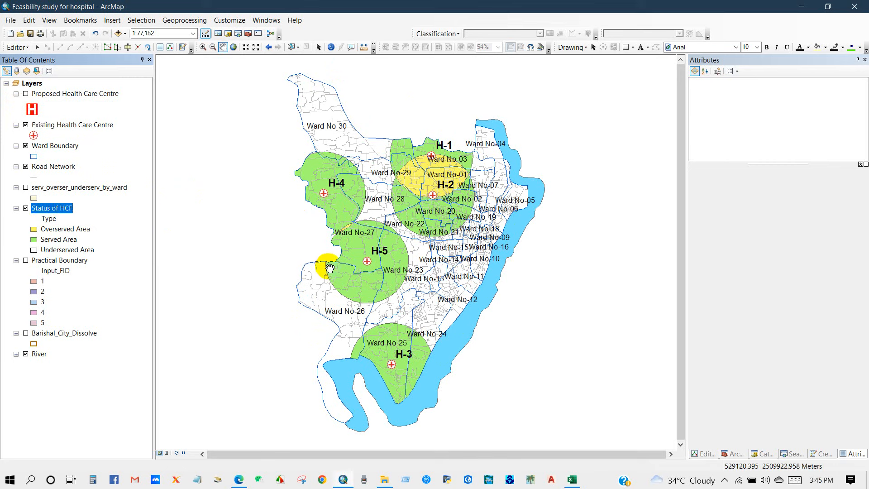
{"action": "left_click", "coordinate": [26, 260]}
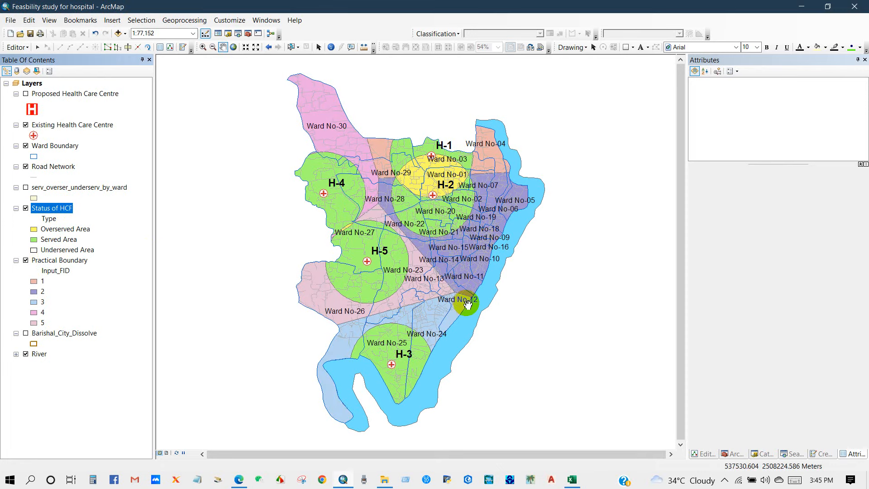
{"action": "left_click", "coordinate": [59, 260]}
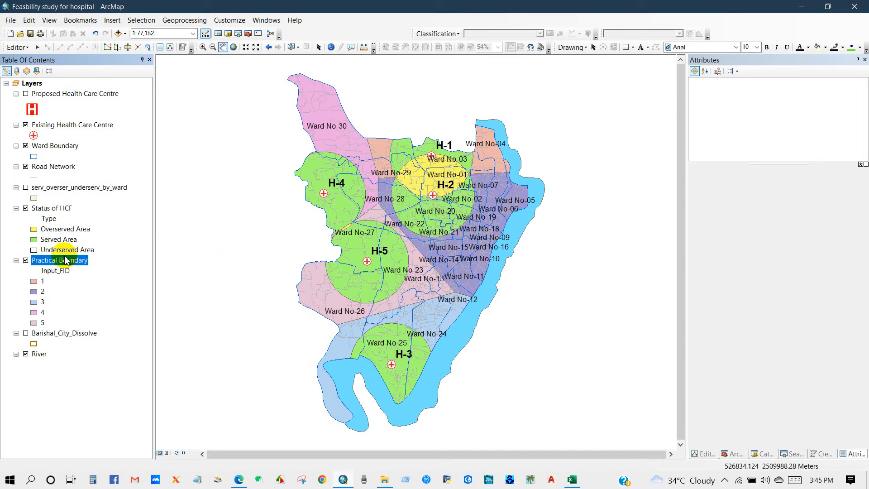
{"action": "left_click", "coordinate": [26, 261]}
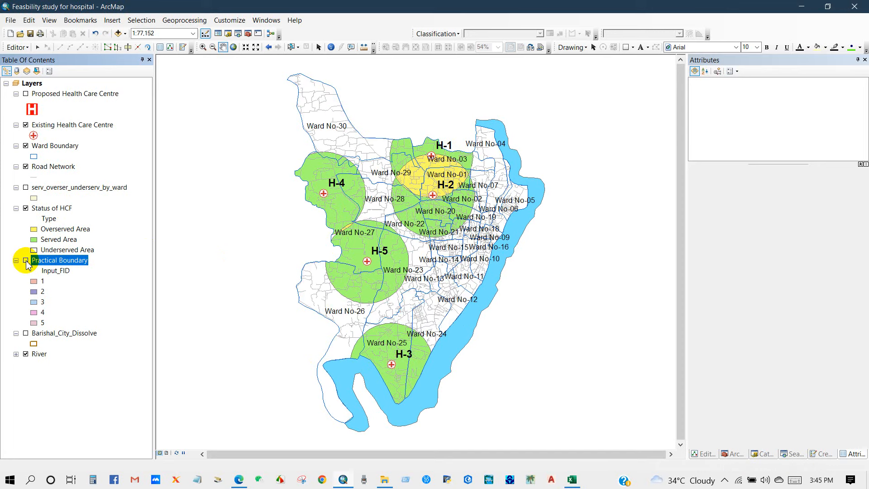
{"action": "left_click", "coordinate": [25, 93]}
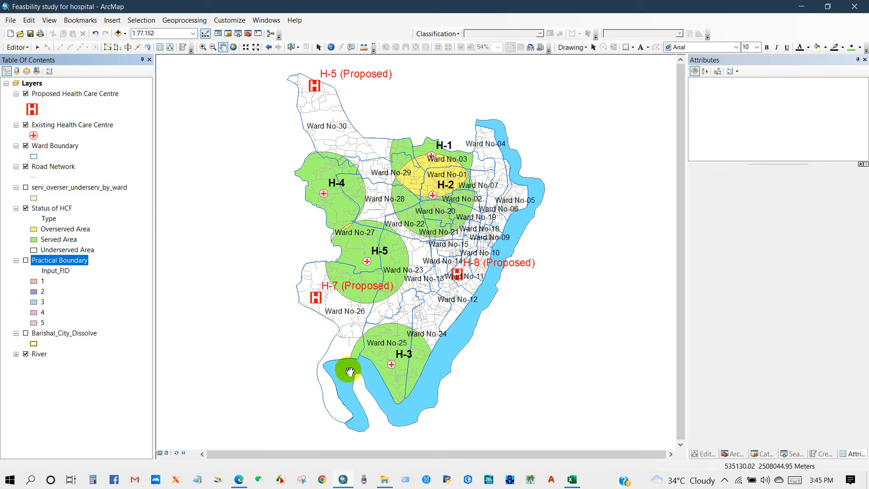
Step: Switch to the page layout and insert a one-column legend covering the proposed and existing centres, ward boundary, road network, HCF status and river
{"action": "left_click", "coordinate": [167, 453]}
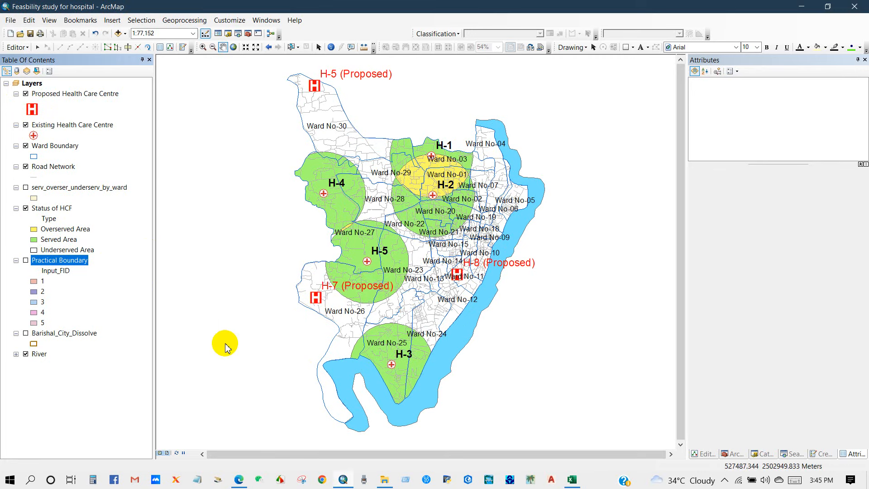
{"action": "left_click", "coordinate": [112, 20]}
{"action": "left_click", "coordinate": [132, 95]}
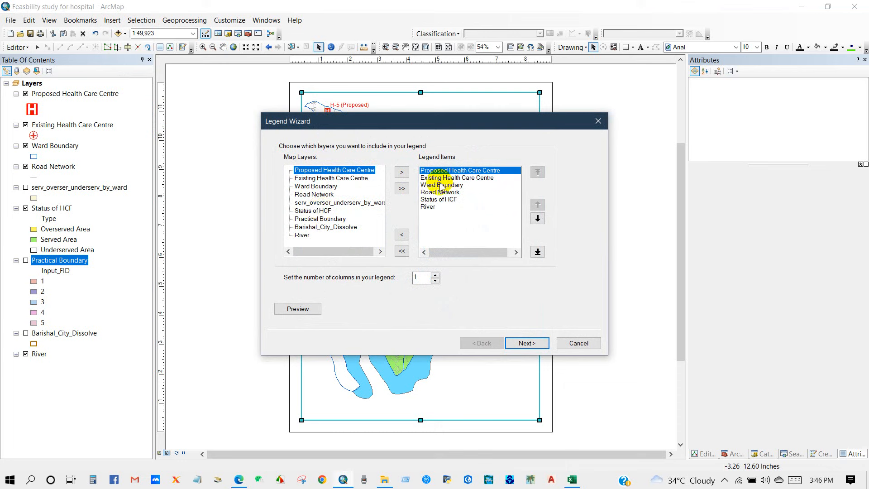
{"action": "left_click", "coordinate": [525, 344]}
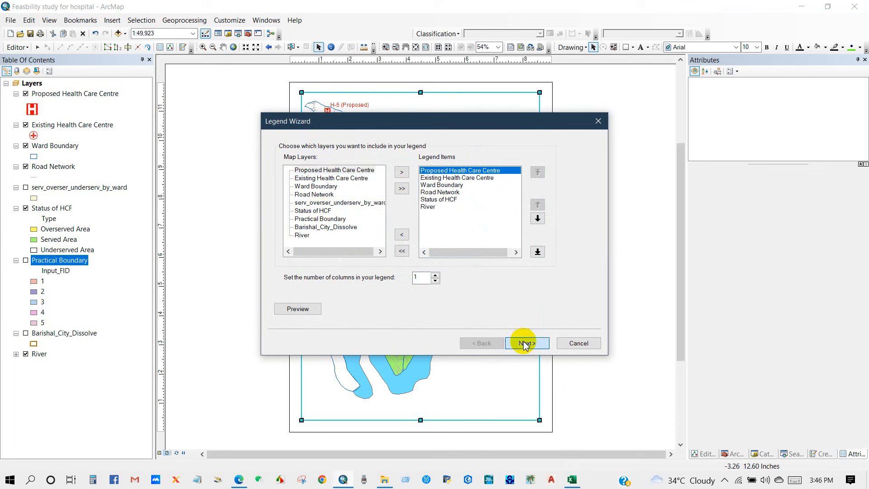
{"action": "left_click", "coordinate": [524, 344]}
{"action": "left_click", "coordinate": [525, 343]}
{"action": "left_click", "coordinate": [525, 344]}
{"action": "left_click", "coordinate": [525, 344]}
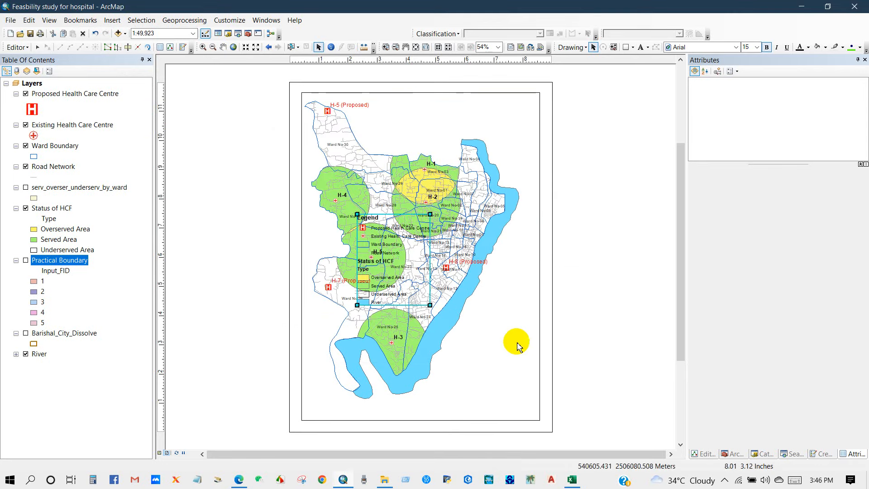
Step: Move the legend to the lower-right corner of the map frame and reorder the River layer directly below Road Network
{"action": "left_click_drag", "start_coordinate": [468, 334], "coordinate": [493, 370]}
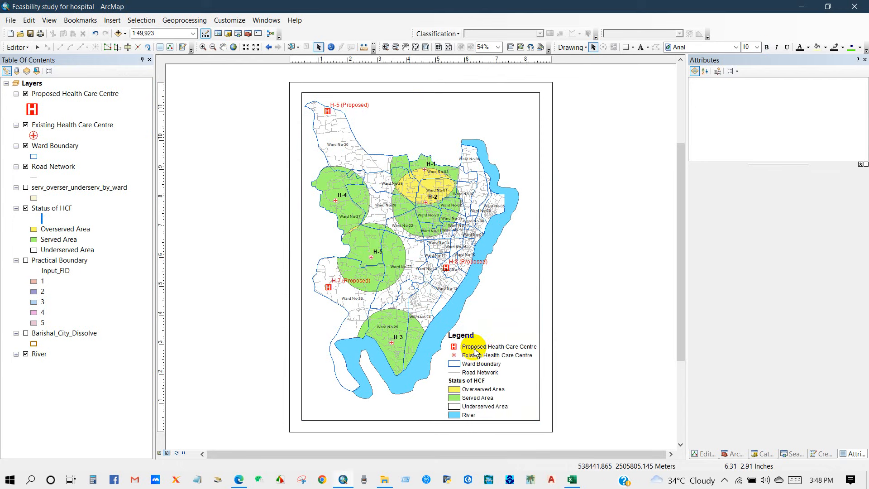
{"action": "left_click_drag", "start_coordinate": [38, 353], "coordinate": [36, 185]}
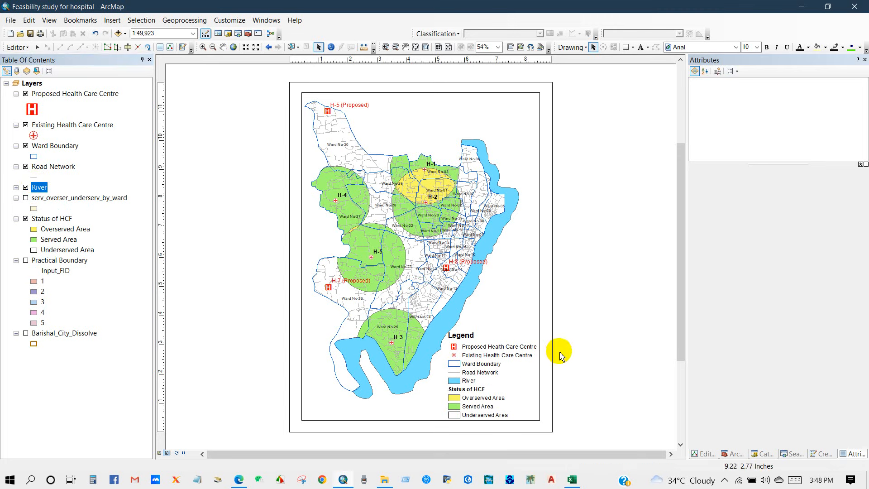
Step: Create a labels-only graticule for the data frame with parallels and meridians every 30 seconds
{"action": "left_click", "coordinate": [497, 299]}
{"action": "right_click", "coordinate": [496, 299]}
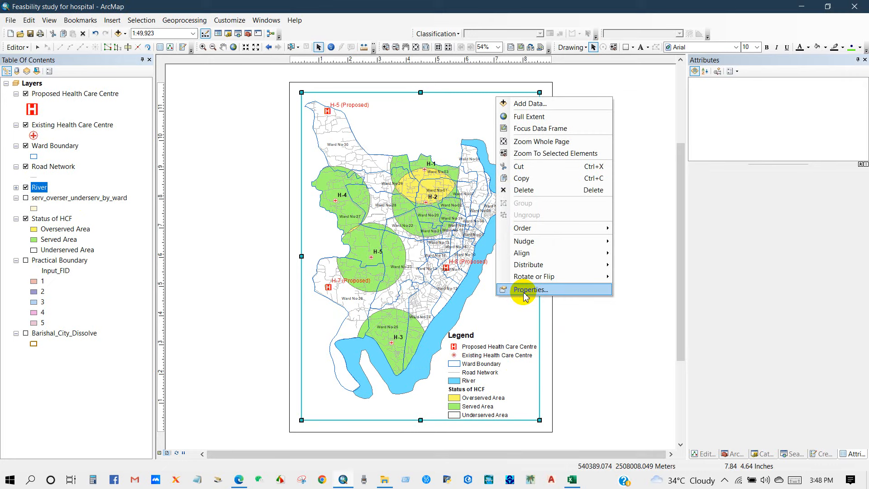
{"action": "left_click", "coordinate": [521, 291]}
{"action": "left_click", "coordinate": [513, 143]}
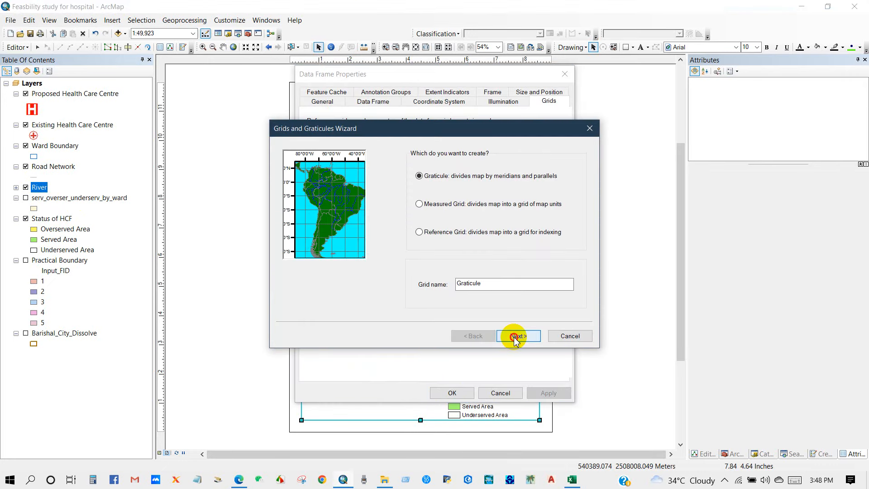
{"action": "left_click", "coordinate": [516, 335]}
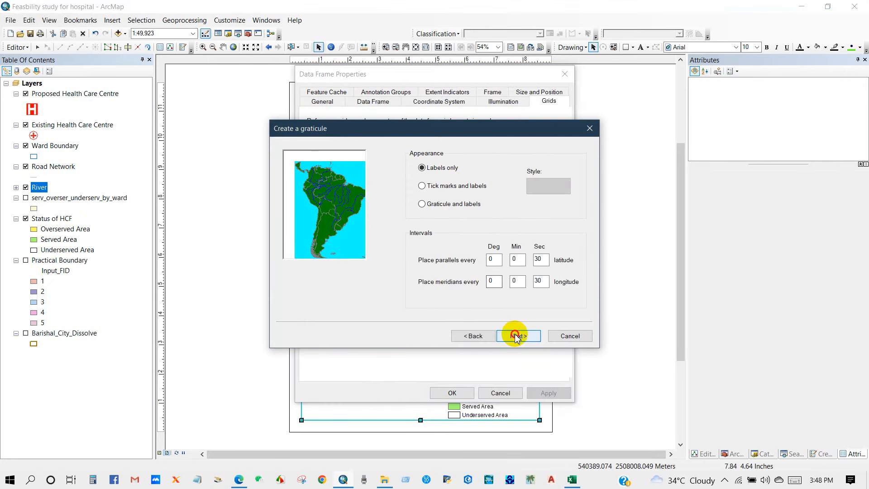
{"action": "left_click", "coordinate": [516, 335]}
{"action": "left_click", "coordinate": [517, 336]}
{"action": "left_click", "coordinate": [516, 337]}
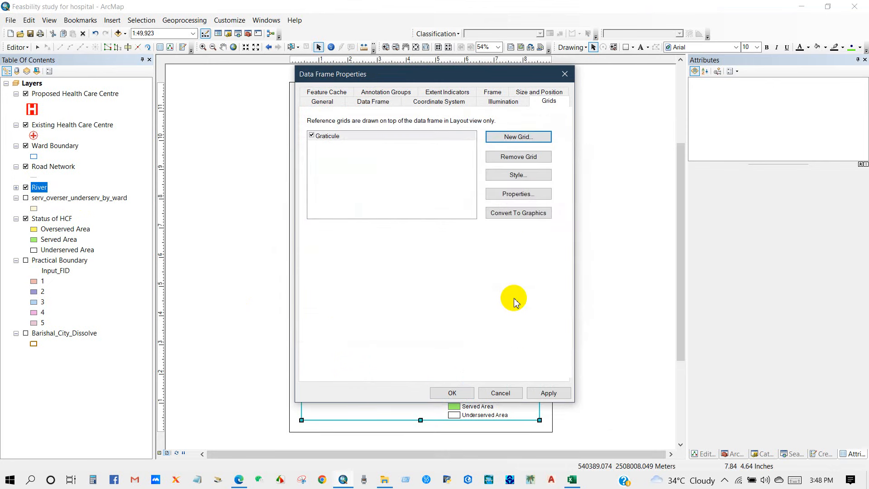
Step: Make the graticule's left and right labels vertical, set the label size to 9 and apply the grid to the layout
{"action": "left_click", "coordinate": [518, 193]}
{"action": "left_click", "coordinate": [385, 319]}
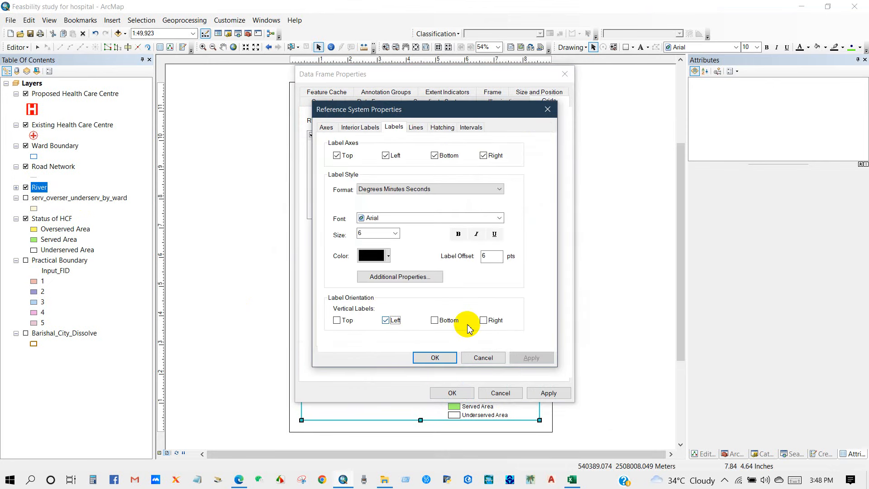
{"action": "left_click", "coordinate": [395, 233]}
{"action": "left_click", "coordinate": [389, 255]}
{"action": "left_click", "coordinate": [326, 127]}
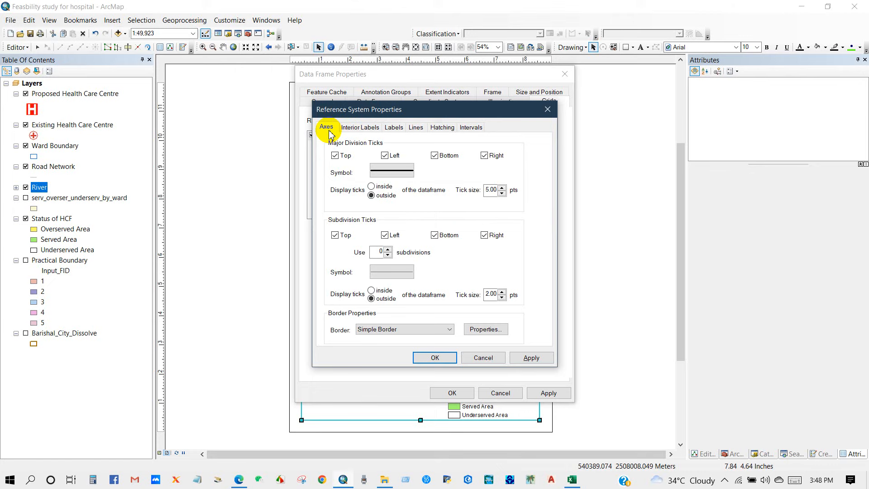
{"action": "left_click", "coordinate": [359, 127]}
{"action": "left_click", "coordinate": [395, 129]}
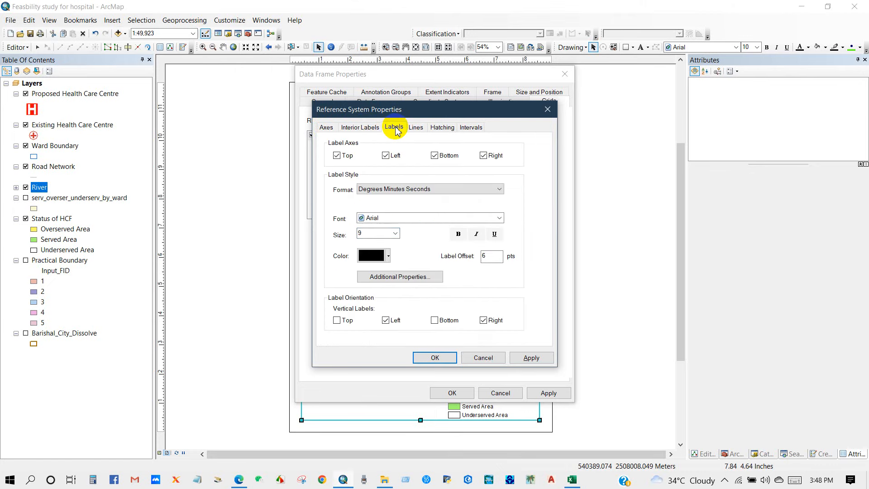
{"action": "left_click", "coordinate": [435, 358]}
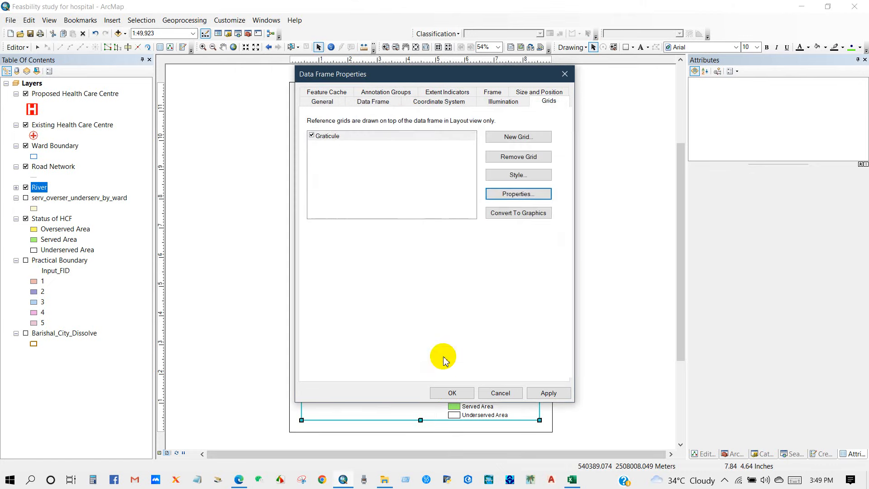
{"action": "left_click", "coordinate": [451, 393]}
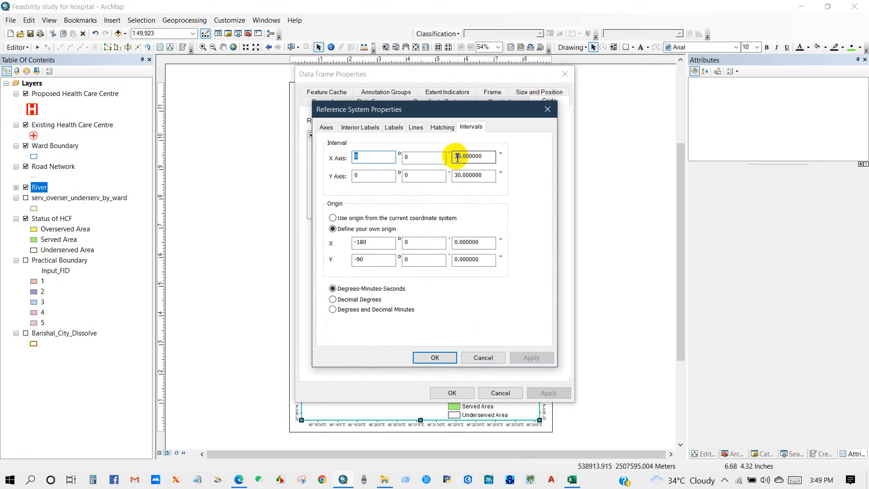
Step: Set the graticule's X and Y axis intervals to 70 seconds, apply the change and deselect the data frame
{"action": "left_click", "coordinate": [458, 156]}
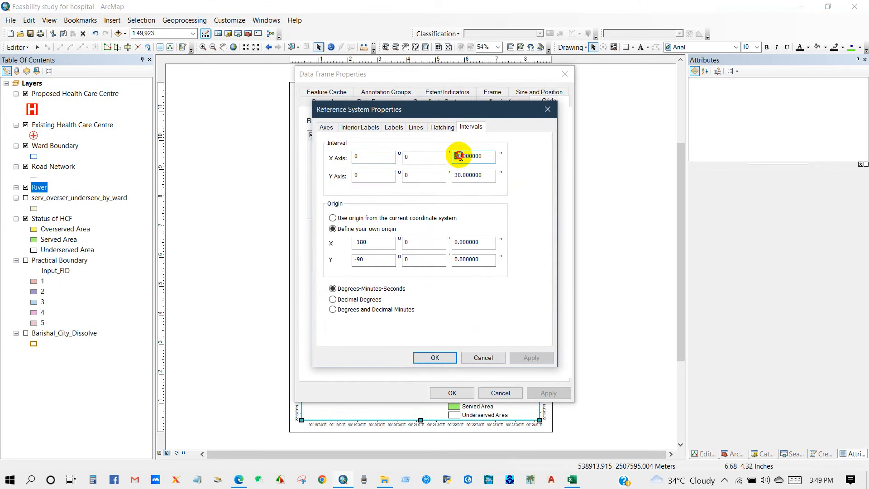
{"action": "type", "text": "70"}
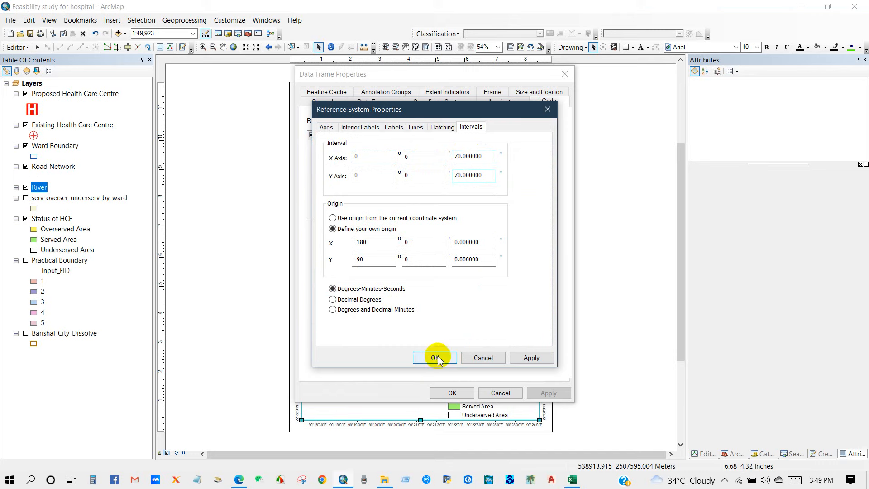
{"action": "left_click", "coordinate": [436, 357]}
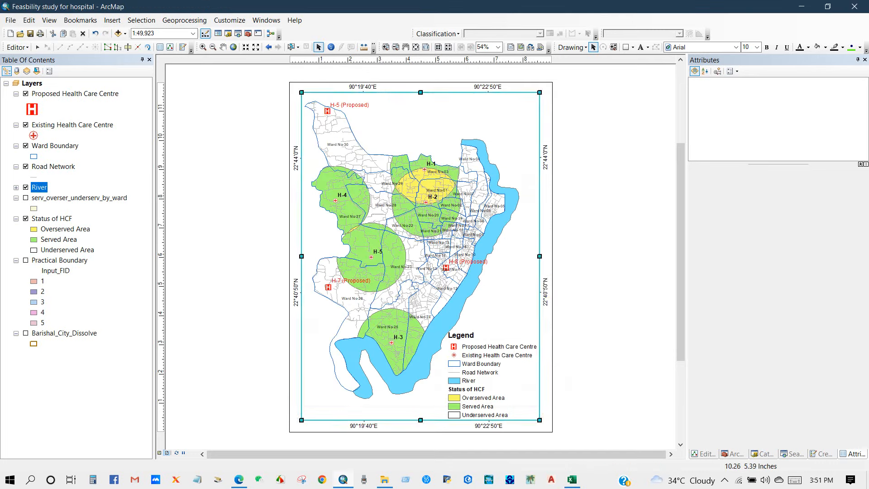
{"action": "left_click", "coordinate": [566, 278]}
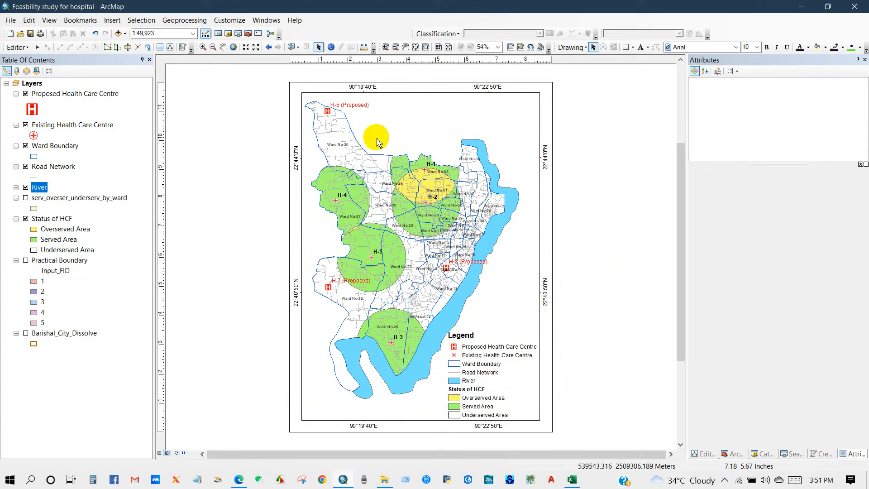
Step: Insert the ESRI North 3 north arrow and place it above the legend, east of the river
{"action": "left_click", "coordinate": [111, 20]}
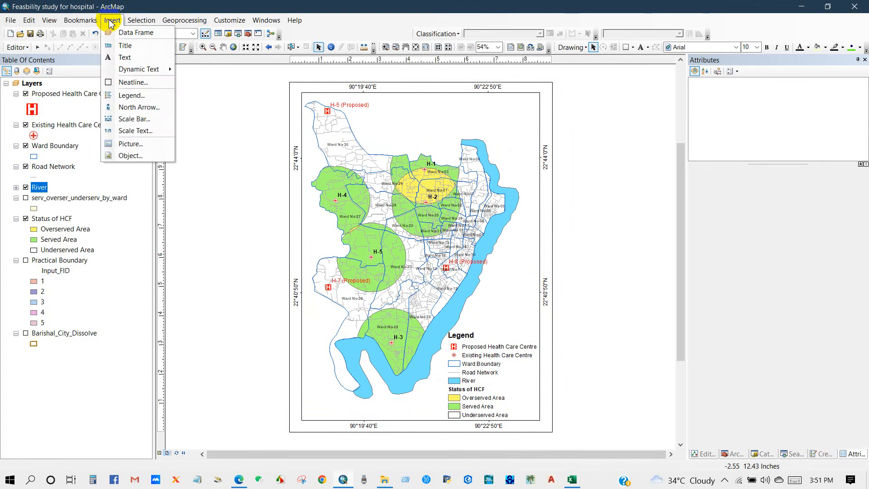
{"action": "left_click", "coordinate": [138, 107]}
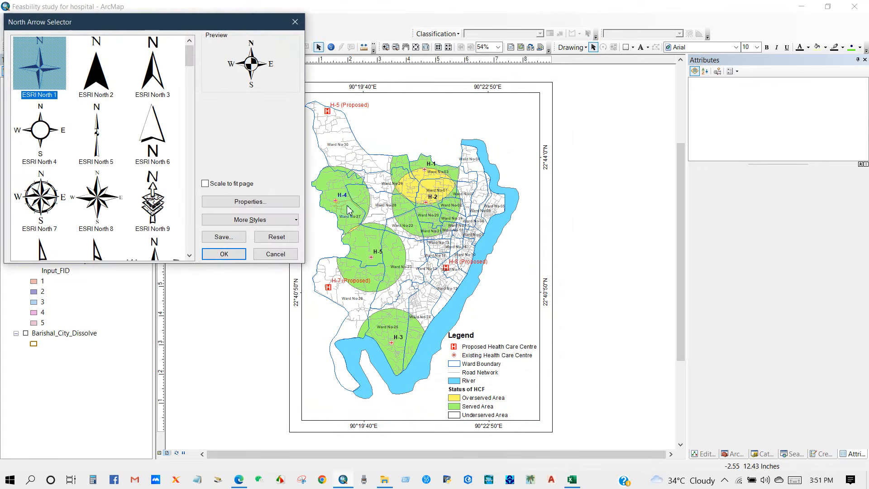
{"action": "left_click", "coordinate": [138, 84]}
{"action": "left_click", "coordinate": [223, 253]}
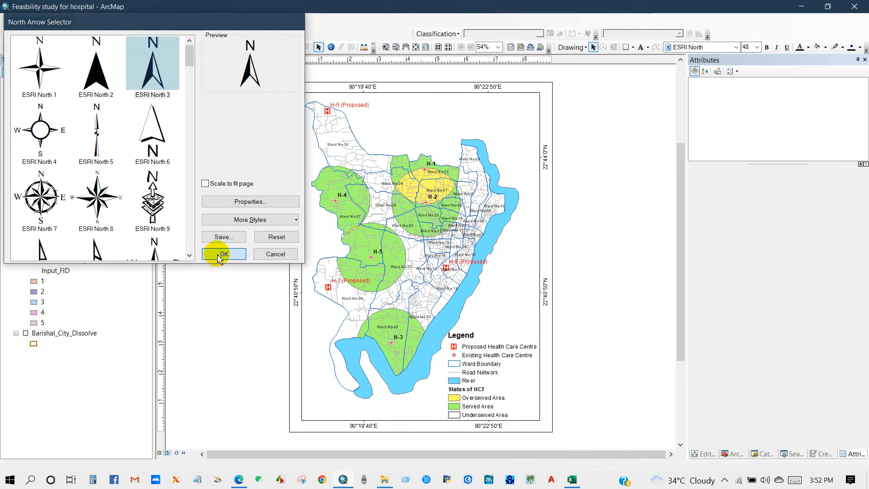
{"action": "left_click_drag", "start_coordinate": [360, 299], "coordinate": [514, 286]}
{"action": "left_click", "coordinate": [591, 293]}
Step: Start a scale bar with division units in Kilometers and its unit label positioned below center
{"action": "left_click", "coordinate": [111, 20]}
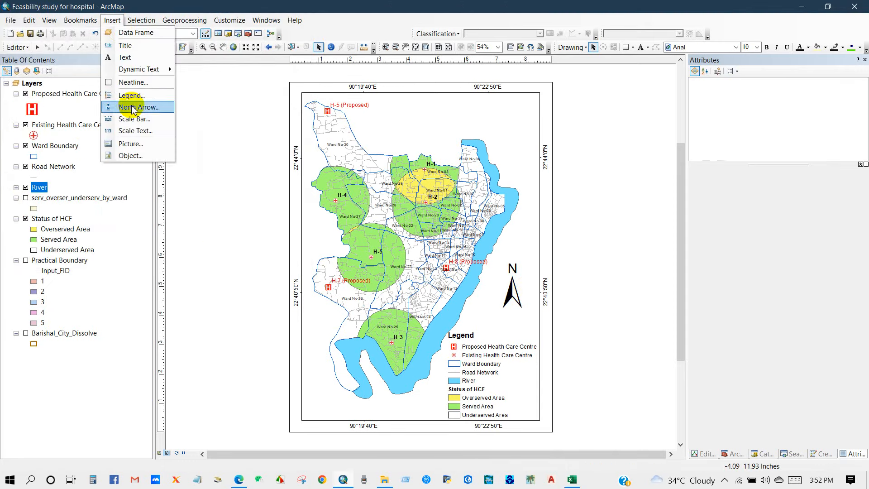
{"action": "left_click", "coordinate": [132, 119]}
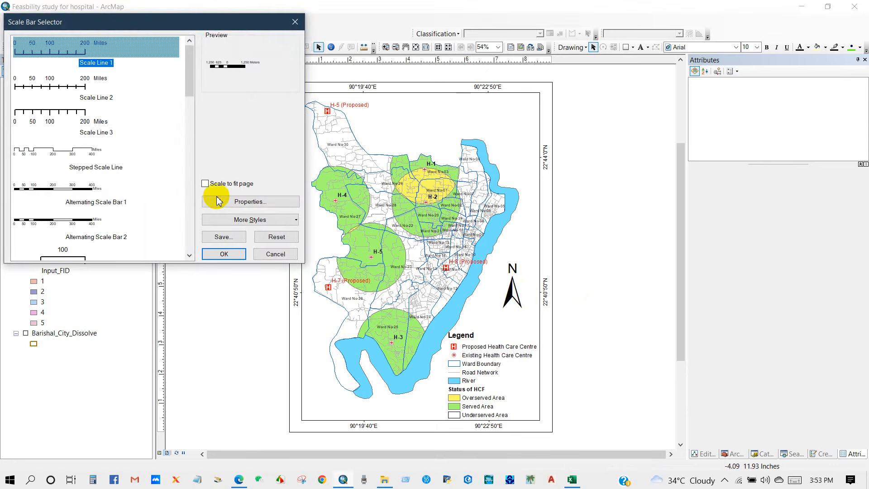
{"action": "left_click", "coordinate": [232, 202]}
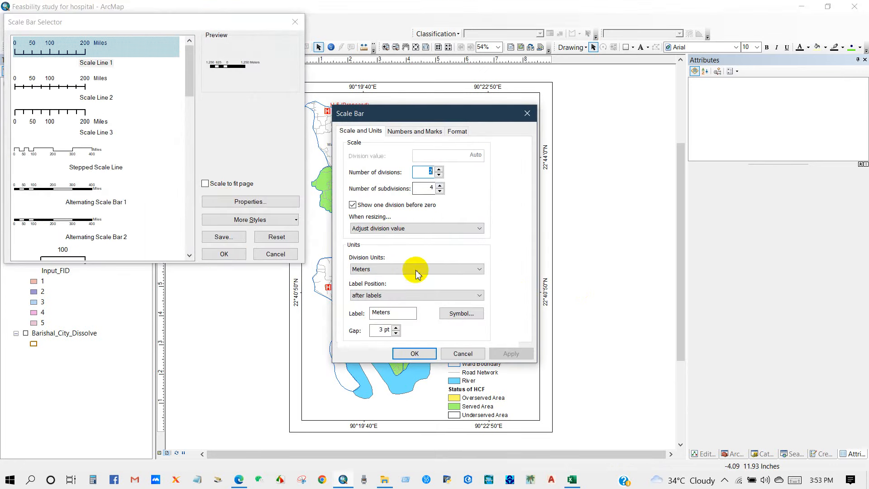
{"action": "left_click", "coordinate": [415, 269]}
{"action": "left_click", "coordinate": [380, 308]}
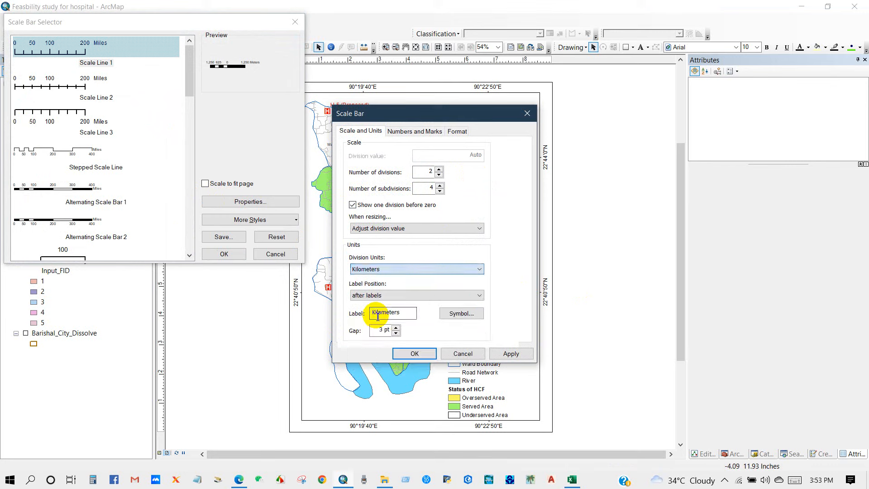
{"action": "left_click", "coordinate": [397, 296]}
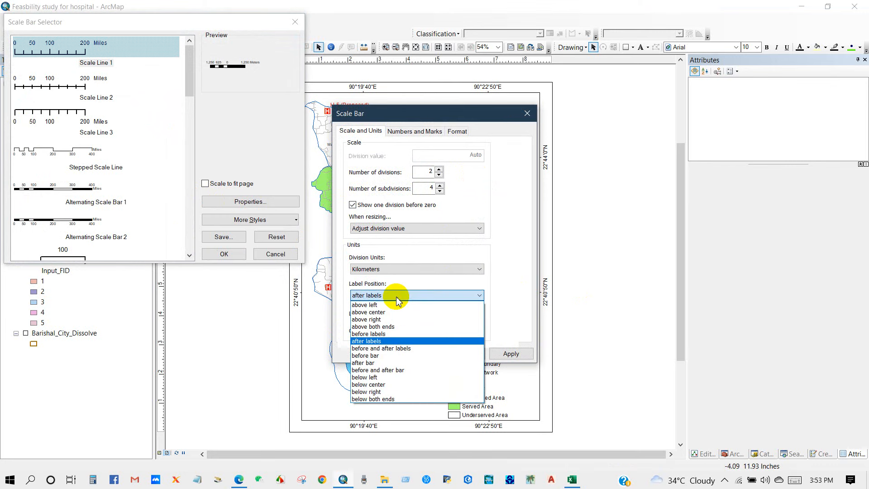
{"action": "left_click", "coordinate": [370, 384]}
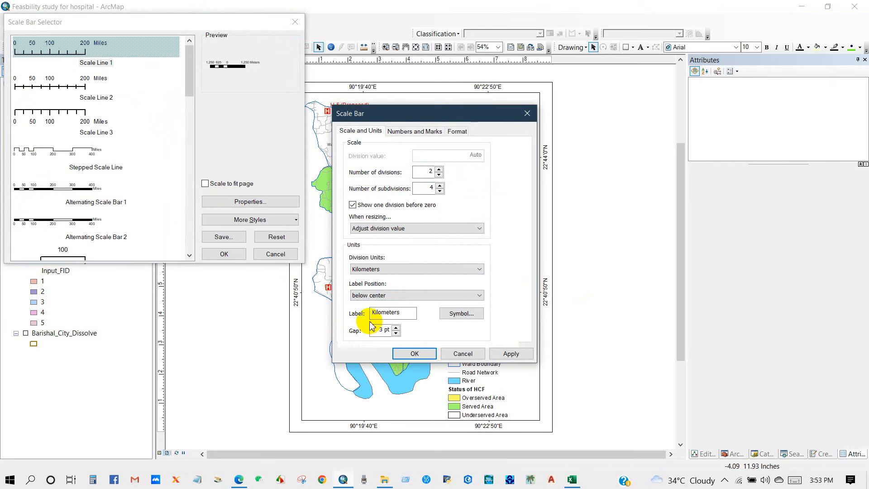
{"action": "left_click", "coordinate": [414, 353]}
Step: Insert the scale bar in the Scale Line 1 style and place it in the map frame's lower-left corner
{"action": "left_click", "coordinate": [74, 57]}
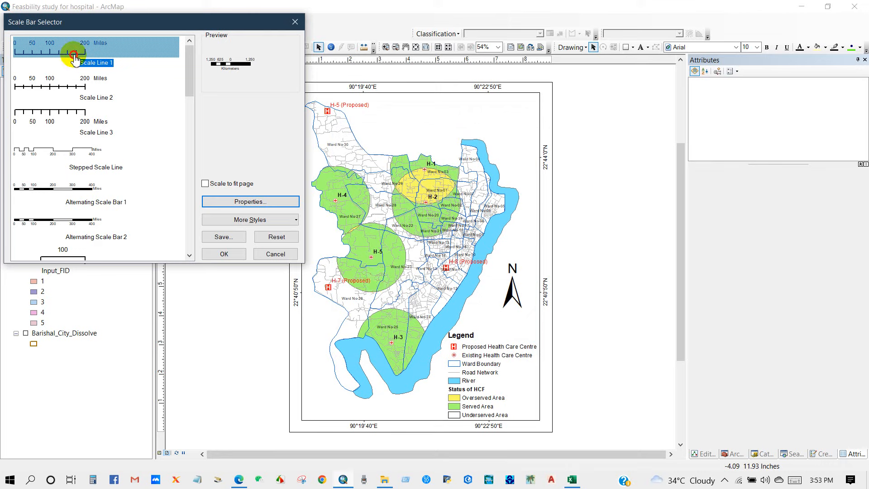
{"action": "left_click", "coordinate": [223, 254]}
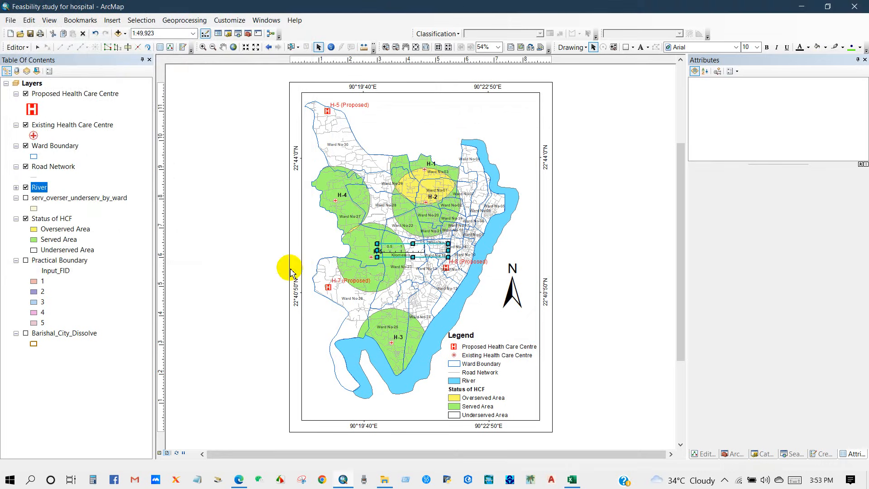
{"action": "left_click_drag", "start_coordinate": [401, 255], "coordinate": [362, 412]}
{"action": "left_click", "coordinate": [262, 381]}
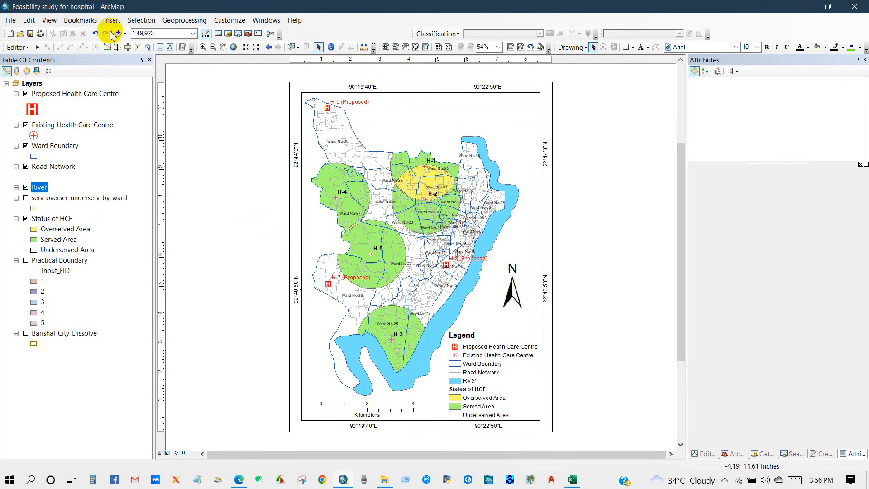
Step: Insert the map title "Feasibility Analysis Map for Health Care Centre at Barisal City"
{"action": "left_click", "coordinate": [112, 20]}
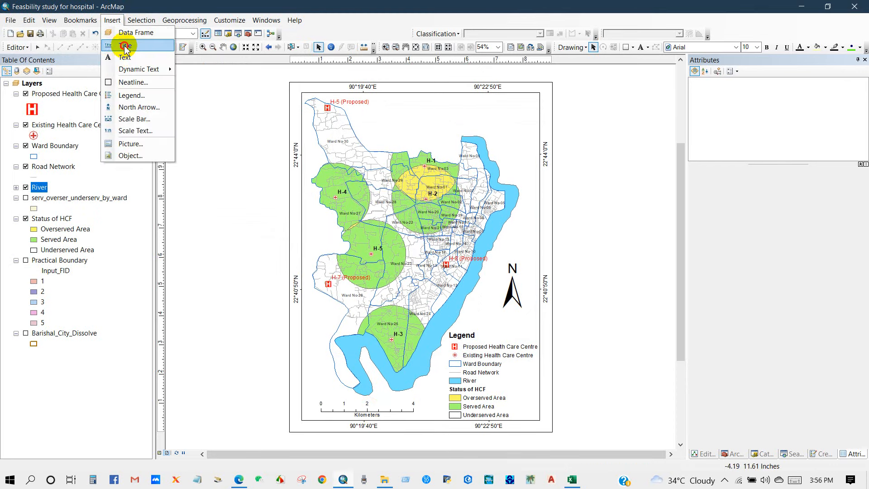
{"action": "left_click", "coordinate": [126, 46]}
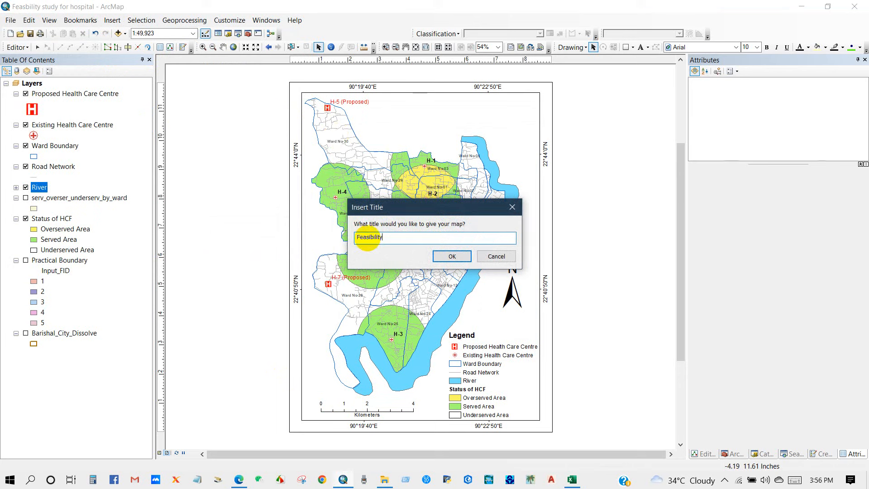
{"action": "type", "text": "Feasibility Analysis Map for Health Care Centre at Barisal City"}
{"action": "left_click", "coordinate": [446, 256]}
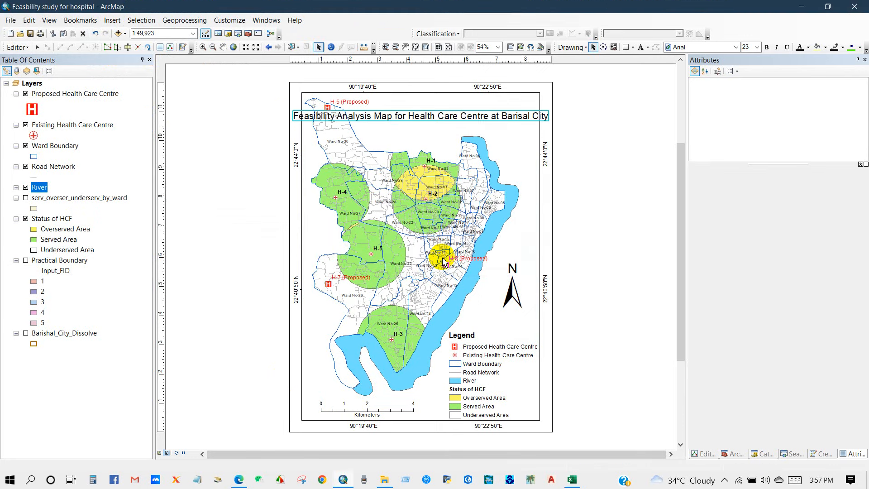
Step: Break the title into separate lines after "Map" and "Centre", and adjust its position at the map frame's upper right
{"action": "double_click", "coordinate": [443, 120]}
{"action": "left_click", "coordinate": [404, 180]}
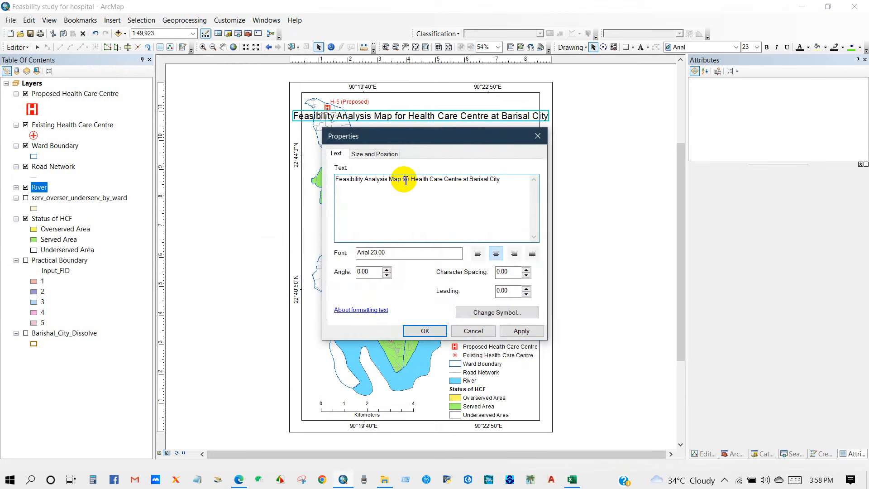
{"action": "key", "text": "Return"}
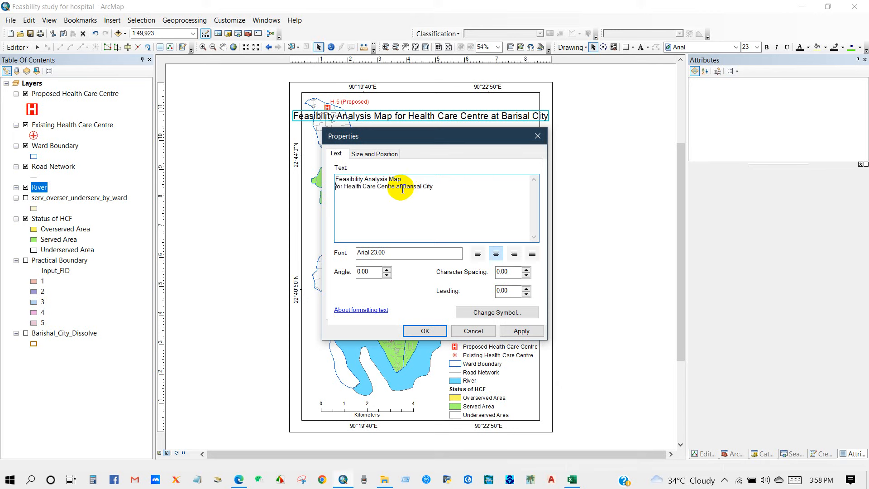
{"action": "left_click", "coordinate": [399, 187]}
{"action": "key", "text": "Return"}
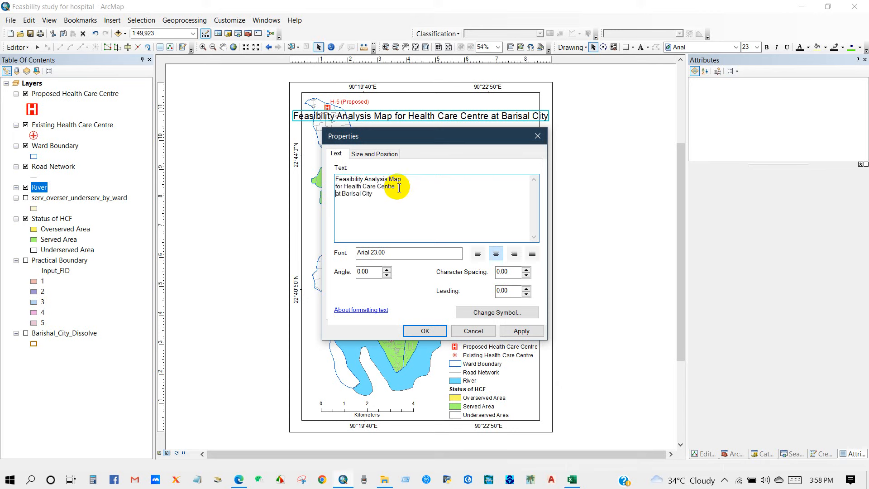
{"action": "left_click", "coordinate": [427, 331]}
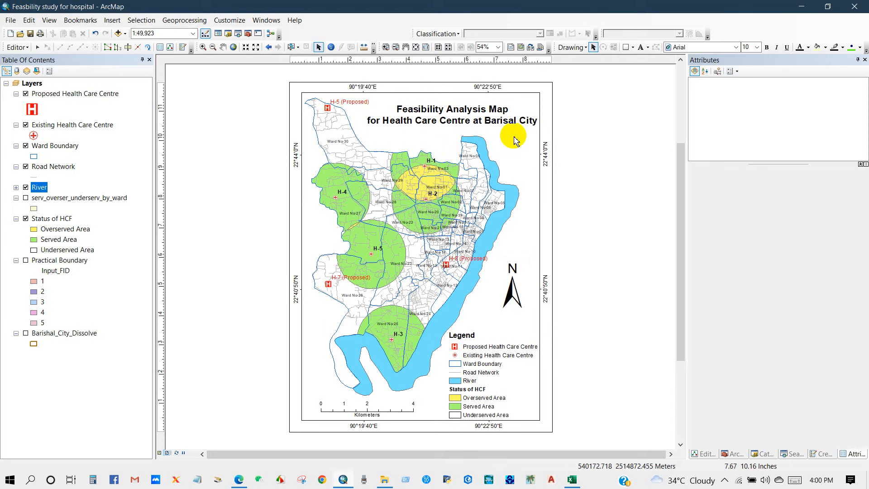
{"action": "left_click", "coordinate": [455, 115]}
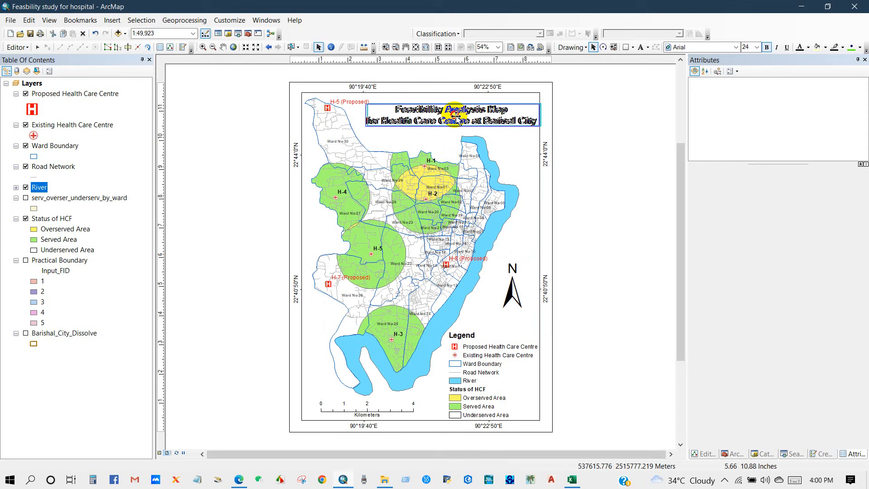
{"action": "left_click", "coordinate": [587, 155]}
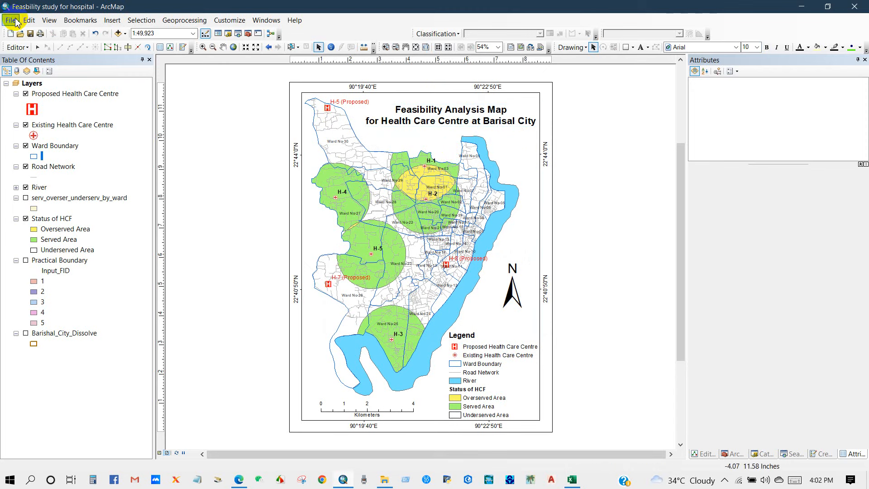
Step: Export the map layout to the Desktop as a JPEG named "Proposed HCF Map"
{"action": "left_click", "coordinate": [15, 22]}
{"action": "left_click", "coordinate": [28, 180]}
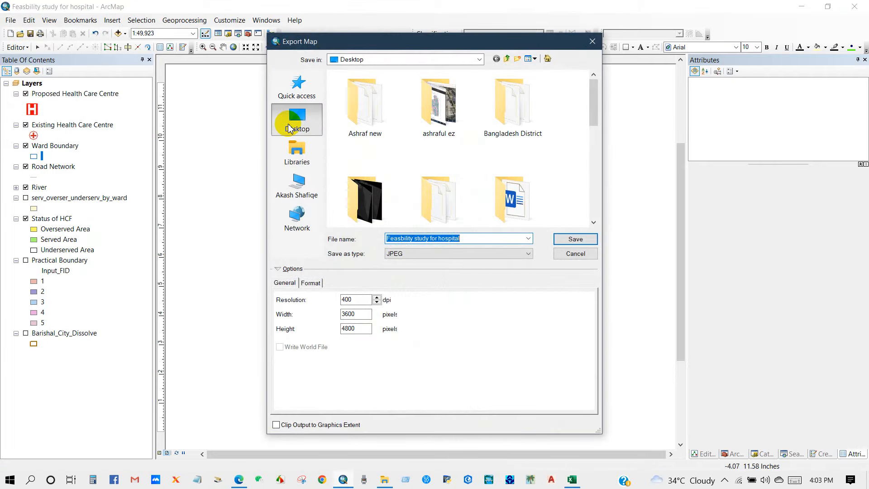
{"action": "left_click", "coordinate": [290, 128]}
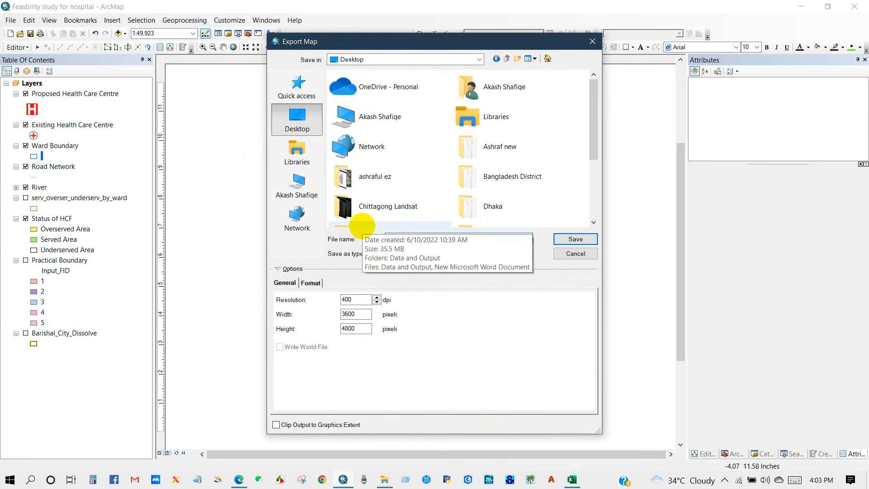
{"action": "type", "text": "Proposed HCF Map"}
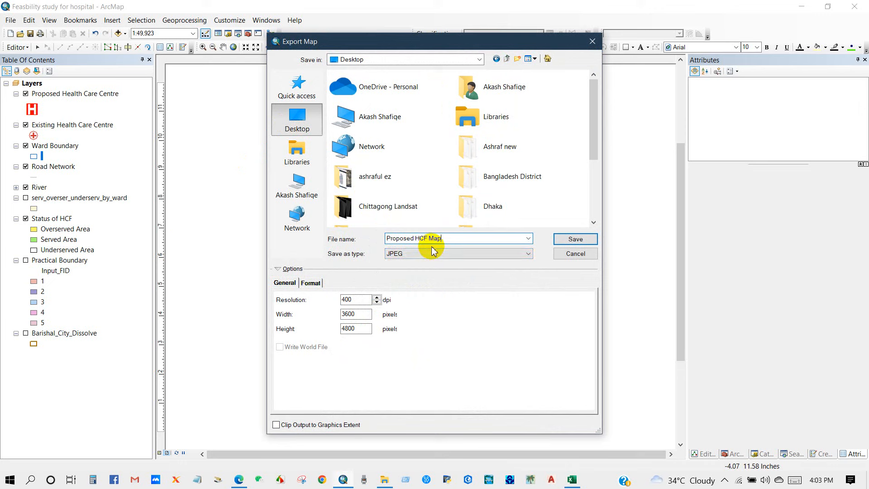
{"action": "left_click", "coordinate": [576, 239]}
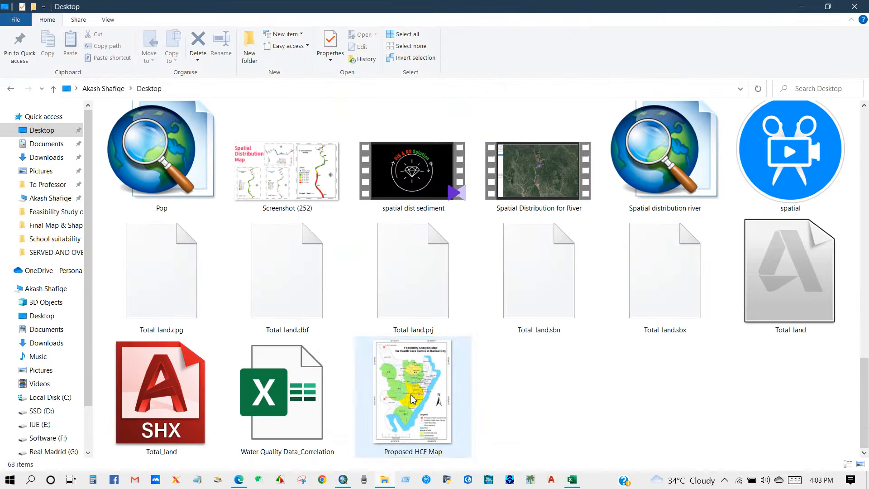
Step: Open the exported Proposed HCF Map image, examine its title, wards, proposed centres and legend, and return to ArcMap
{"action": "double_click", "coordinate": [411, 398]}
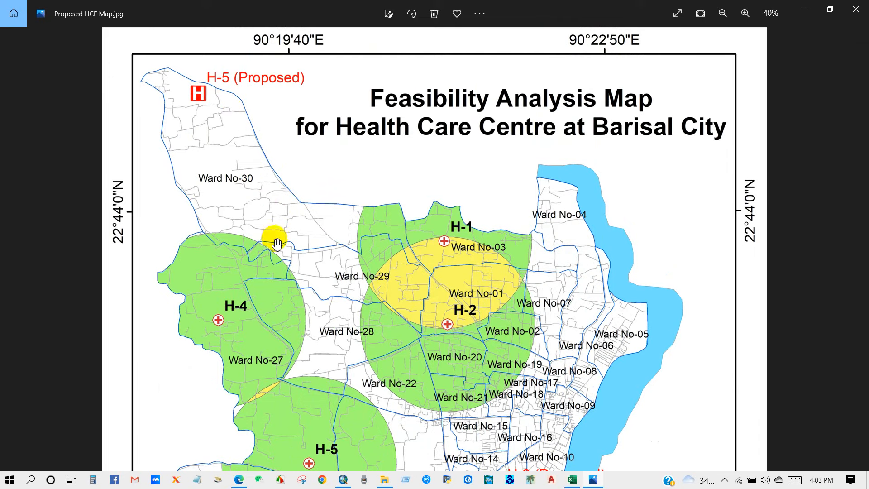
{"action": "scroll", "coordinate": [280, 239], "scroll_direction": "down", "scroll_amount": 5}
{"action": "scroll", "coordinate": [271, 316], "scroll_direction": "down", "scroll_amount": 2}
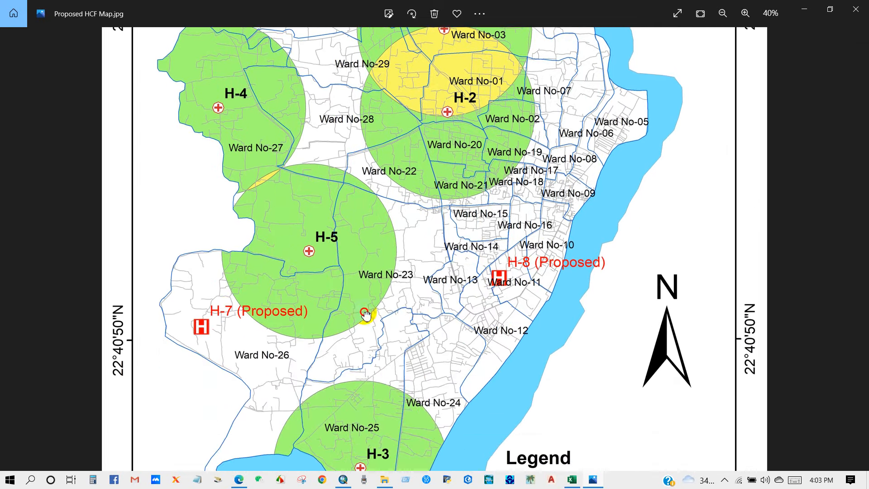
{"action": "scroll", "coordinate": [454, 341], "scroll_direction": "up", "scroll_amount": 1}
{"action": "scroll", "coordinate": [455, 341], "scroll_direction": "down", "scroll_amount": 3}
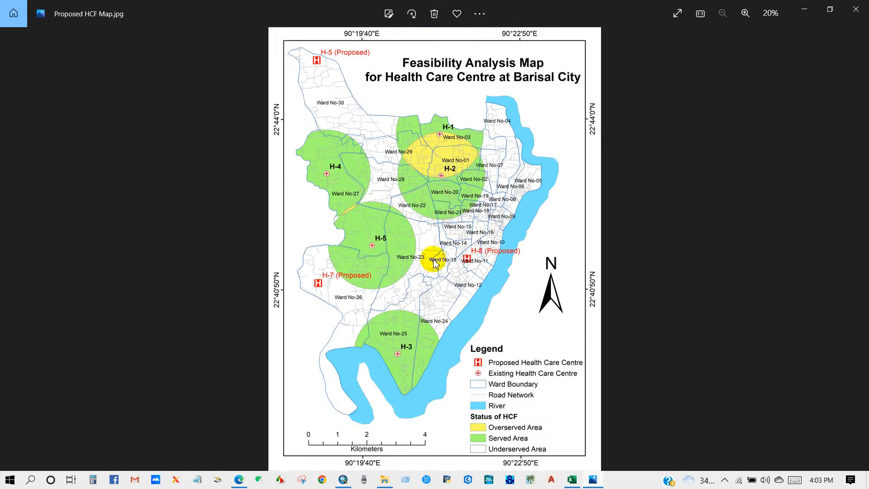
{"action": "left_click", "coordinate": [343, 479]}
{"action": "left_click", "coordinate": [610, 241]}
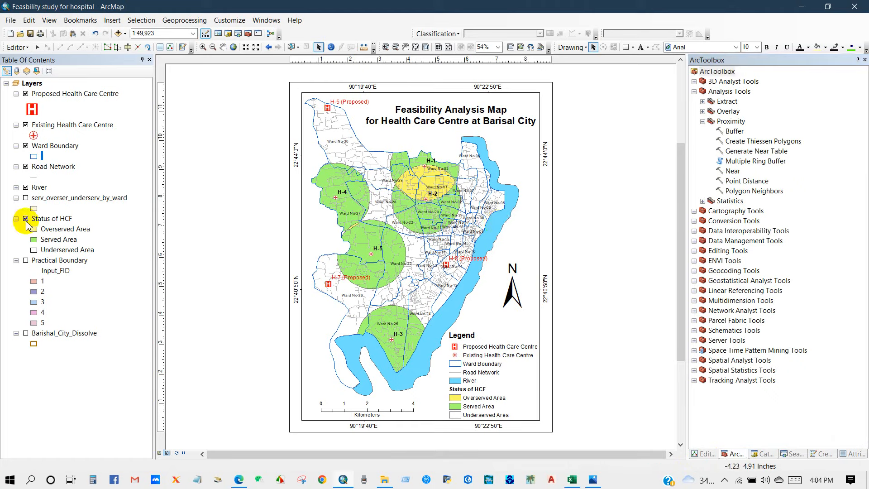
Step: Hide the Proposed Health Care Centre layer, show the Practical Boundary layer, and nudge the legend slightly upward
{"action": "left_click", "coordinate": [26, 94]}
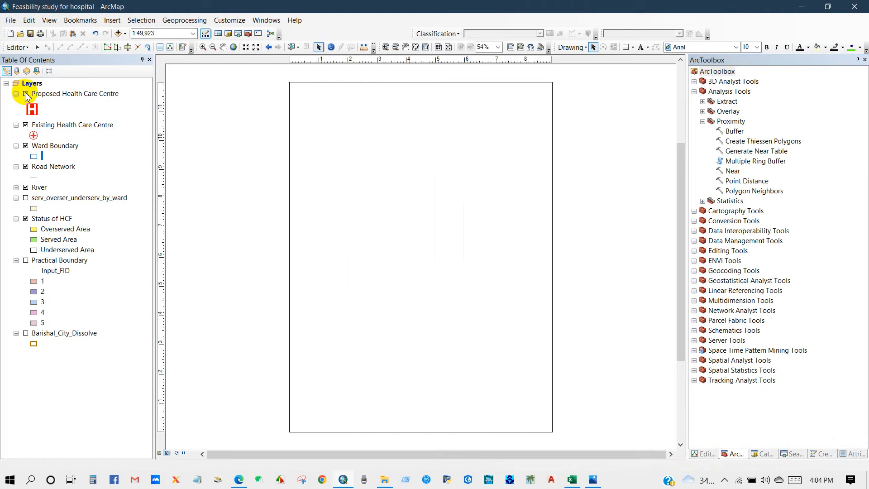
{"action": "left_click", "coordinate": [26, 260]}
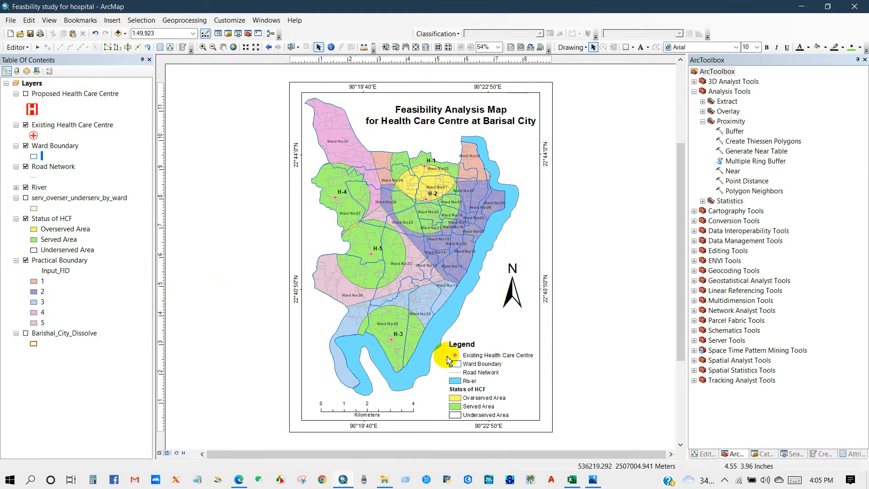
{"action": "left_click_drag", "start_coordinate": [471, 381], "coordinate": [471, 377]}
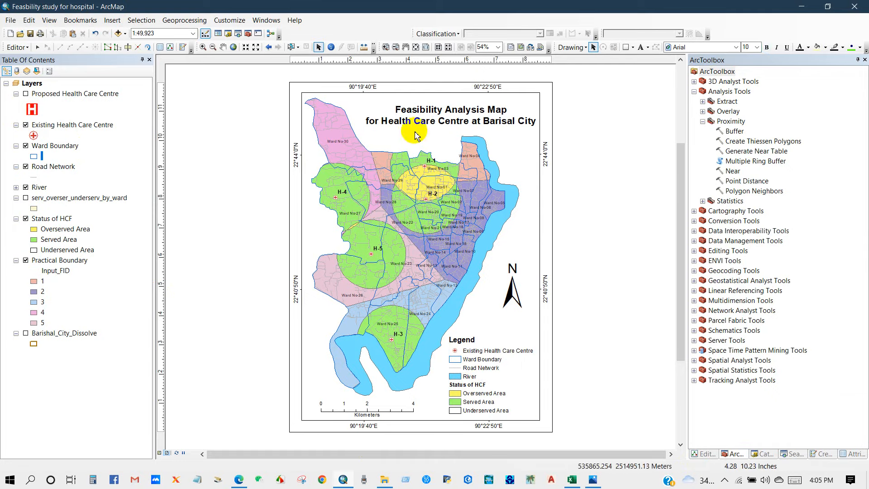
Step: Replace the map title text with "Practical Boundary Map"
{"action": "double_click", "coordinate": [421, 118]}
{"action": "left_click", "coordinate": [368, 188]}
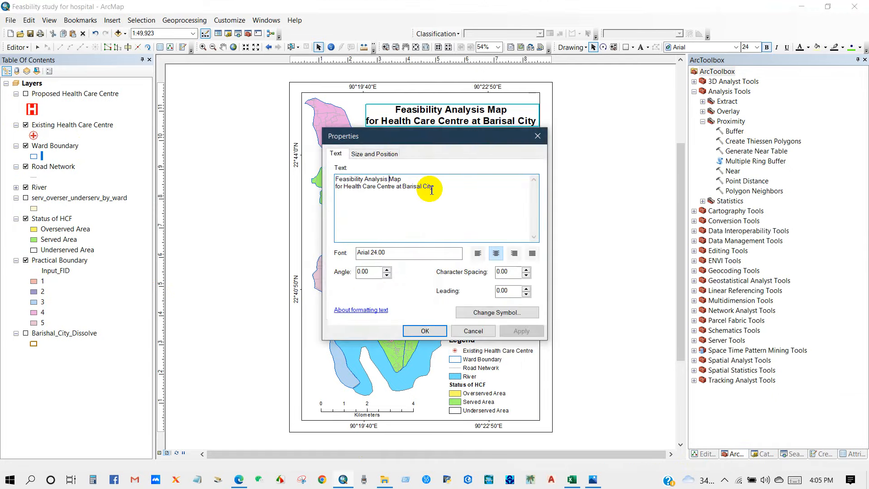
{"action": "left_click_drag", "start_coordinate": [434, 187], "coordinate": [320, 161]}
{"action": "type", "text": "Practical Boundary"}
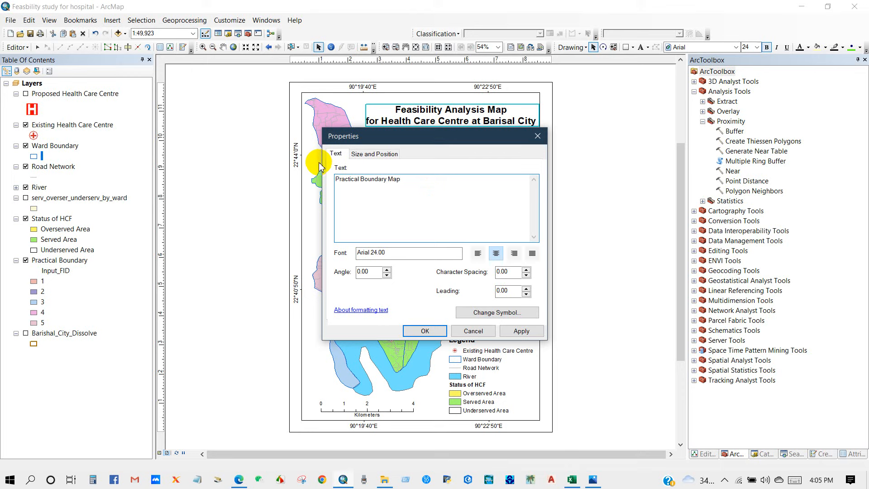
{"action": "left_click", "coordinate": [419, 331]}
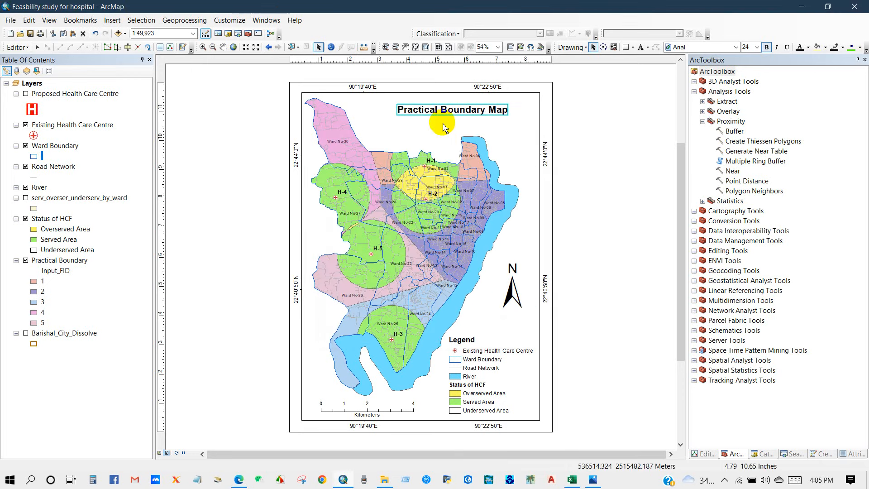